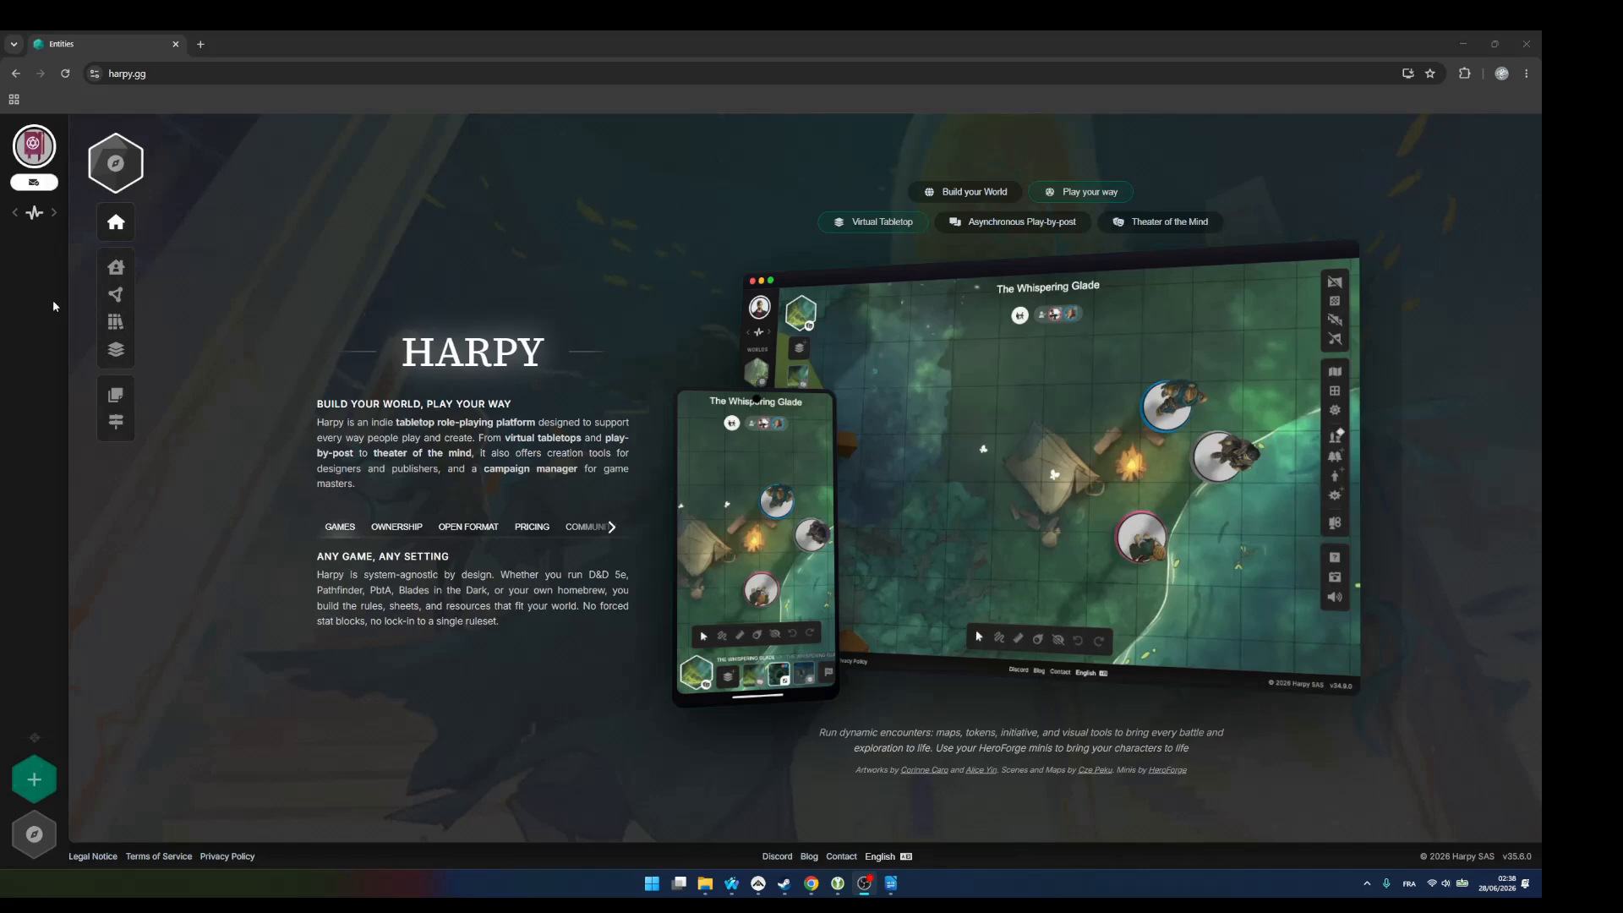
{"action": "left_click", "coordinate": [34, 146]}
{"action": "left_click", "coordinate": [34, 147]}
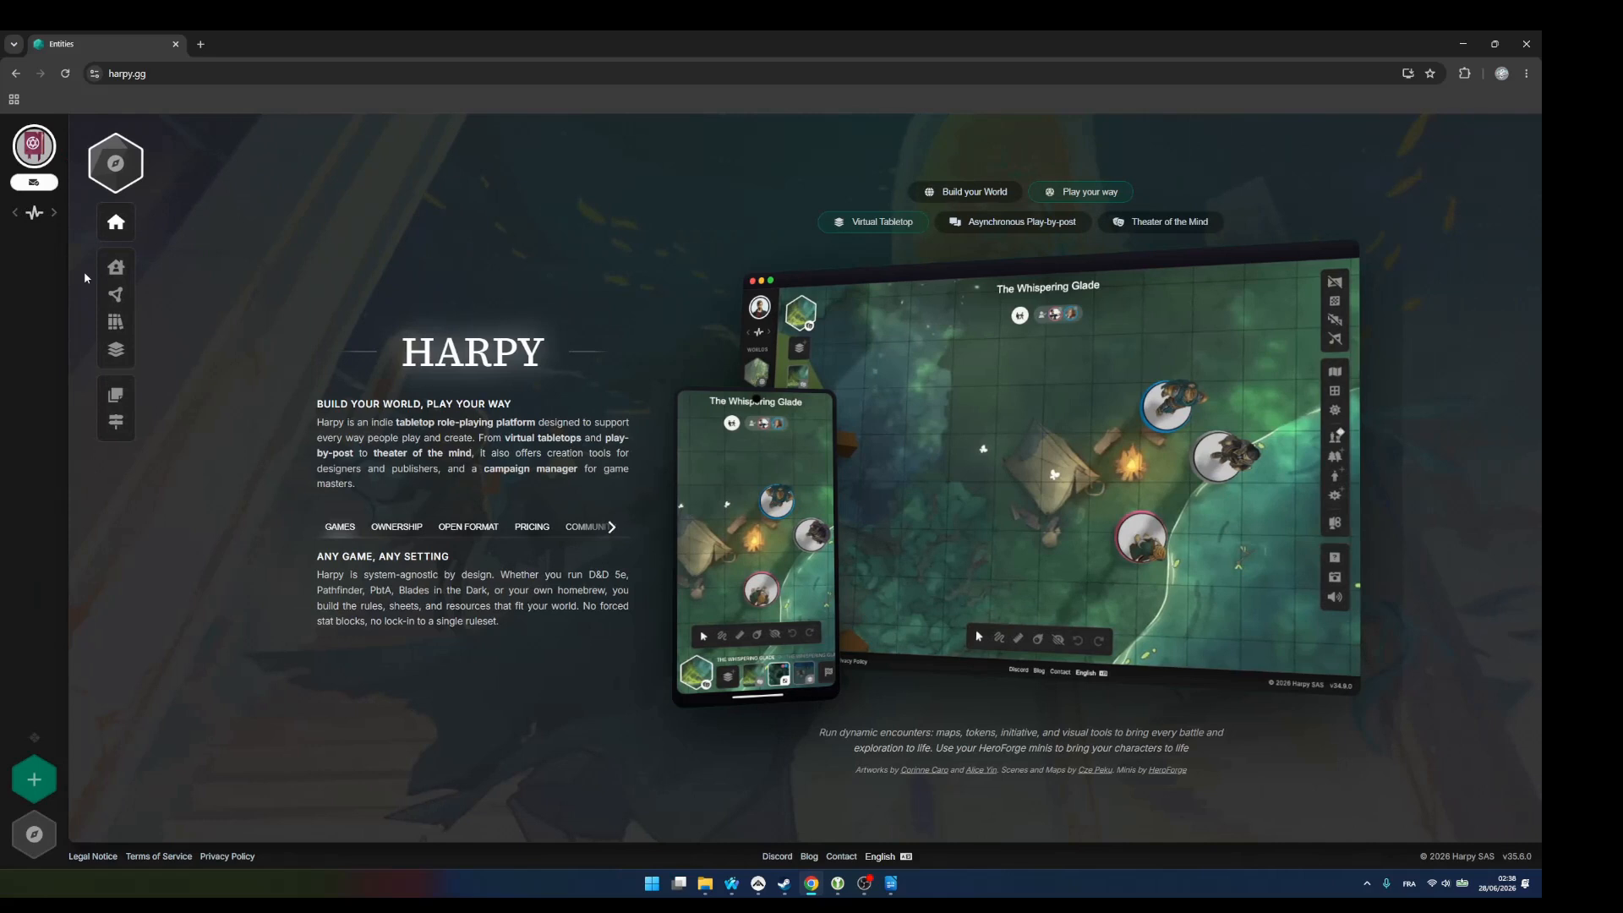
{"action": "left_click", "coordinate": [55, 214]}
{"action": "left_click", "coordinate": [55, 214]}
- Browse the public lobbies, view the Découverte : Le Chien Hurlant lobby, check the roadmap, and return to the home page
{"action": "left_click", "coordinate": [116, 267]}
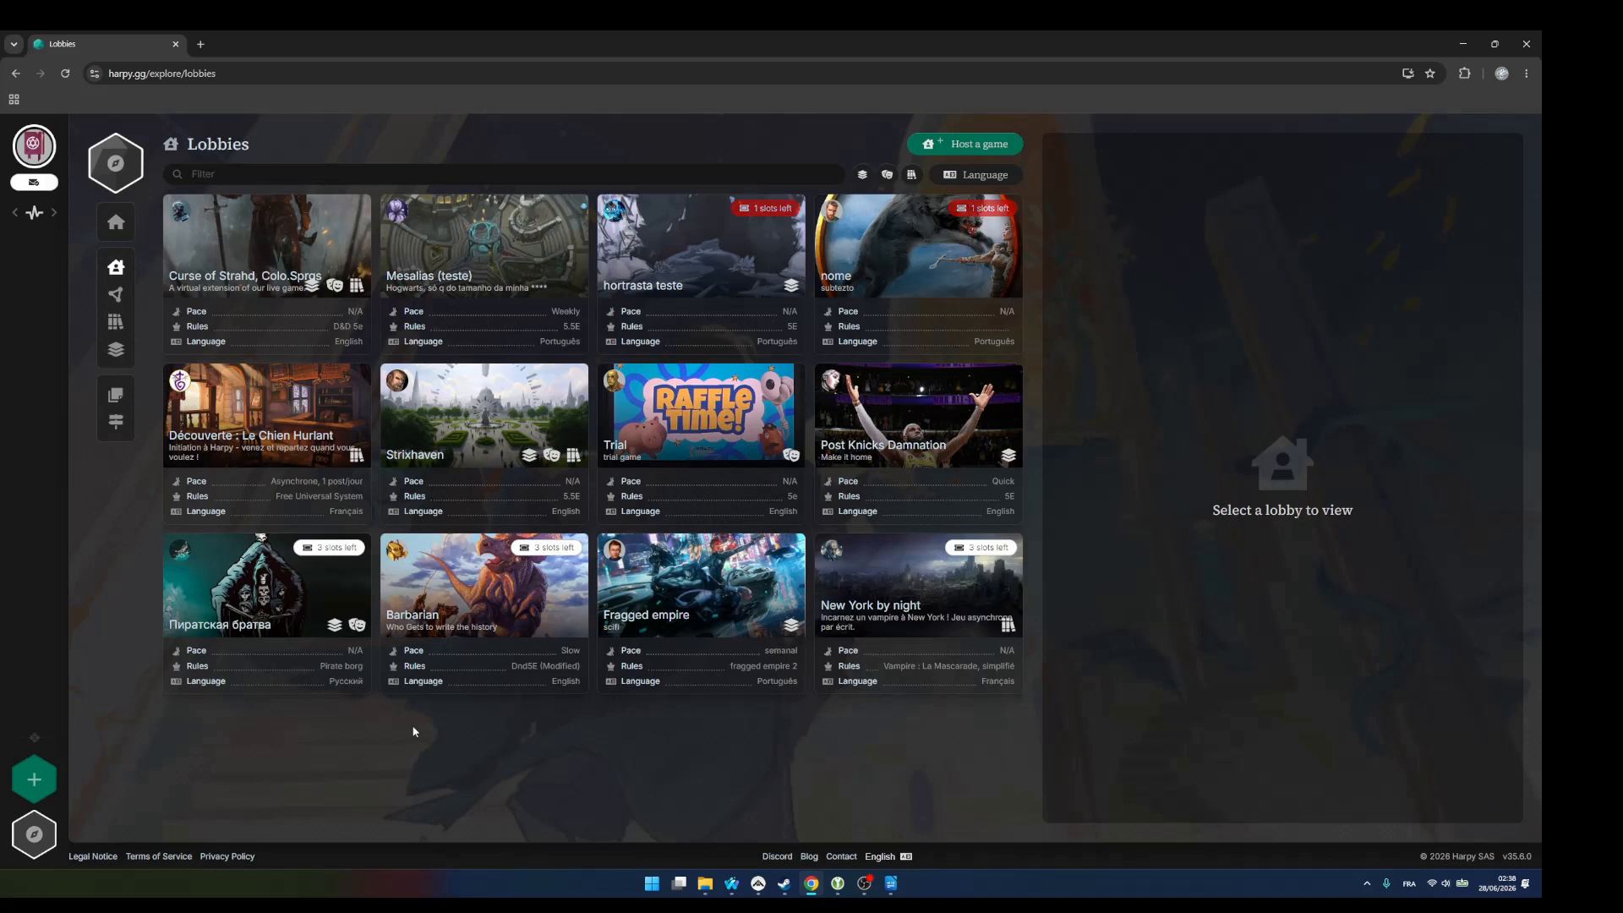
{"action": "left_click", "coordinate": [292, 414]}
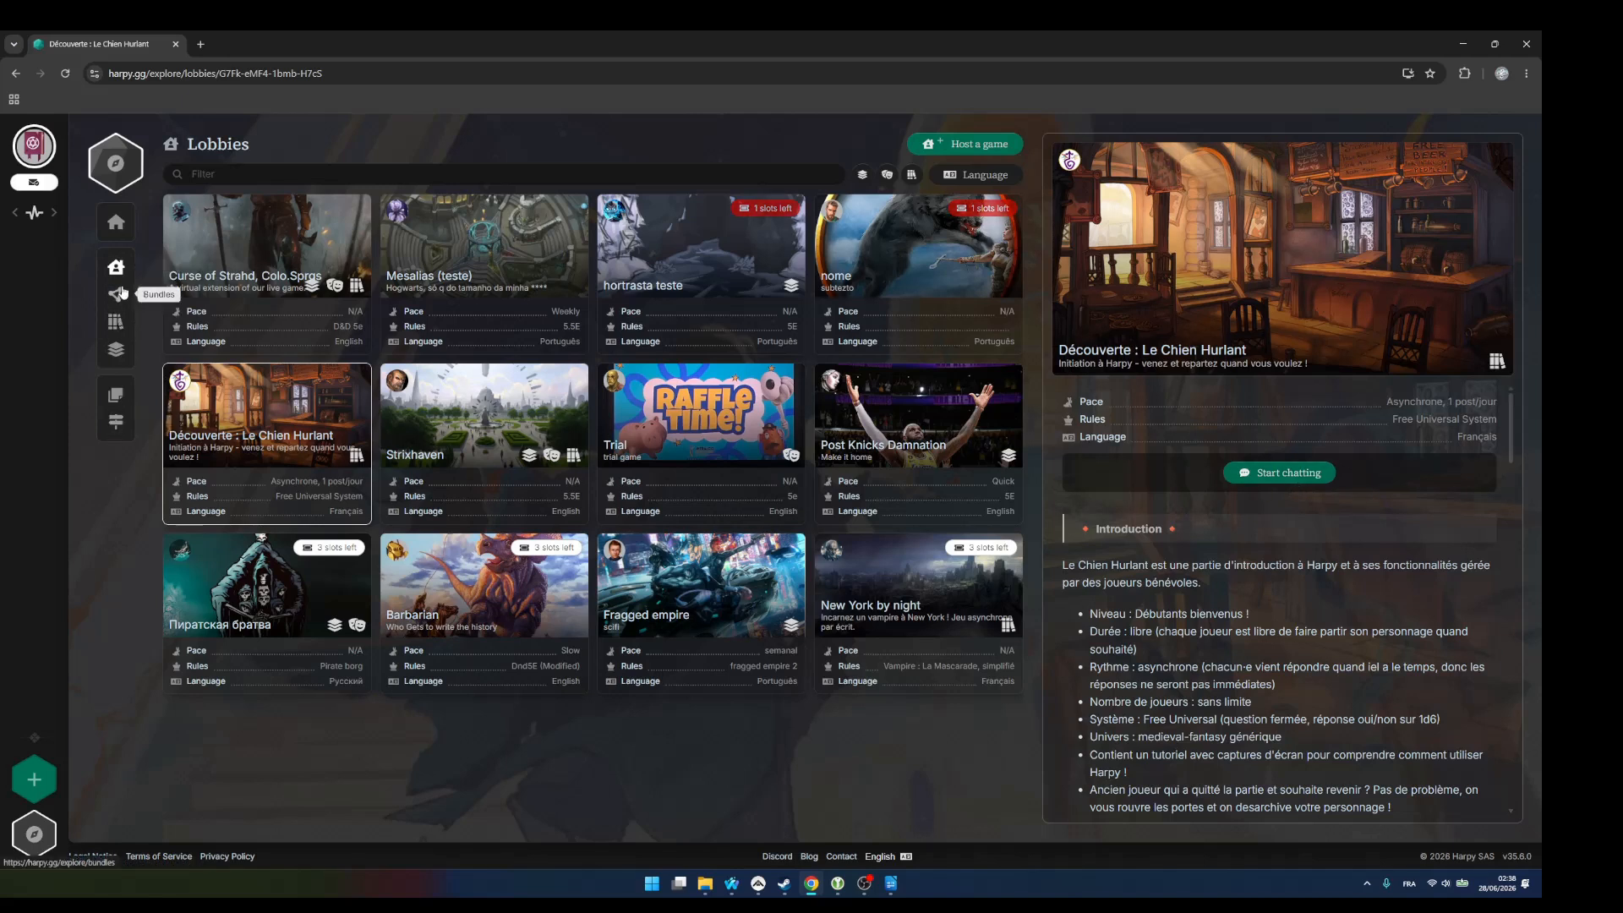
{"action": "left_click", "coordinate": [129, 393]}
{"action": "left_click", "coordinate": [118, 424]}
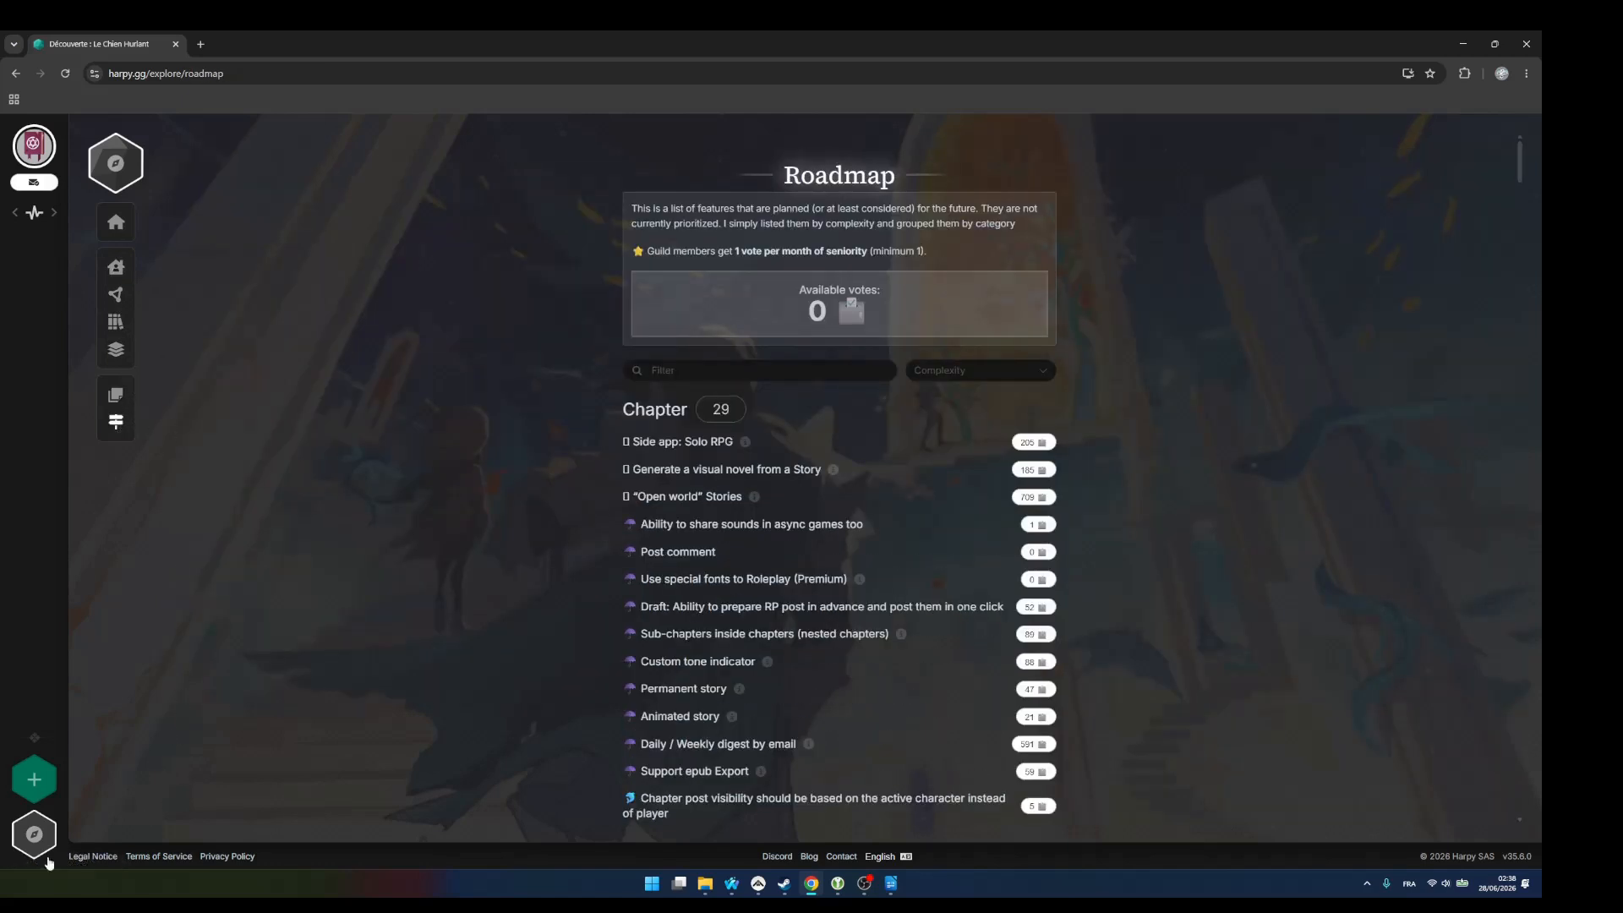
{"action": "left_click", "coordinate": [34, 834]}
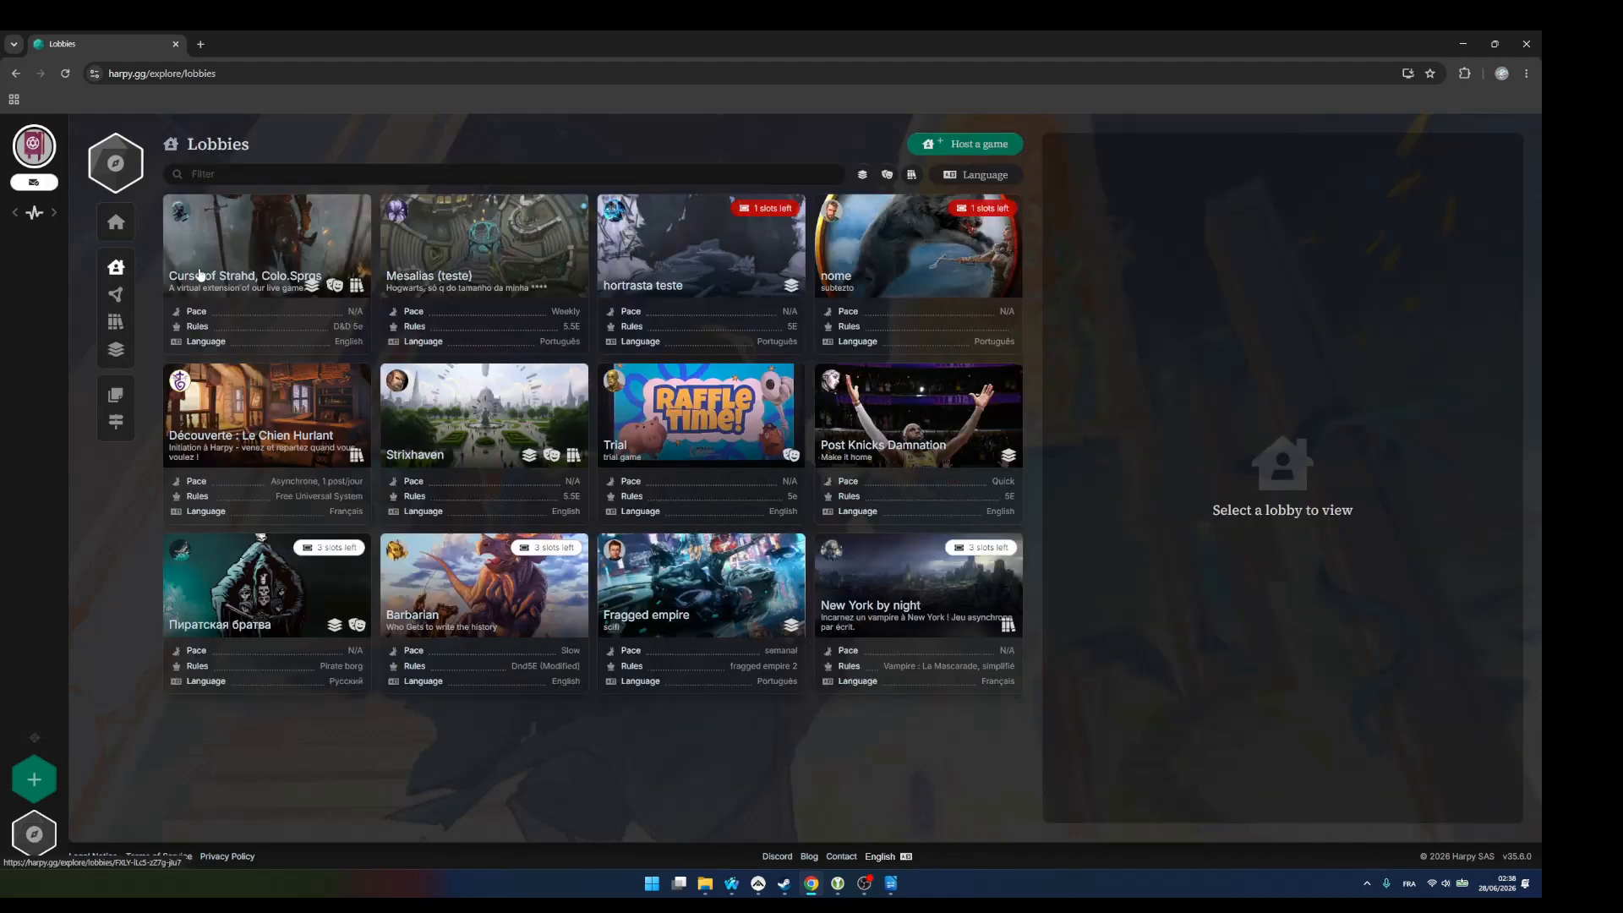
{"action": "left_click", "coordinate": [116, 225]}
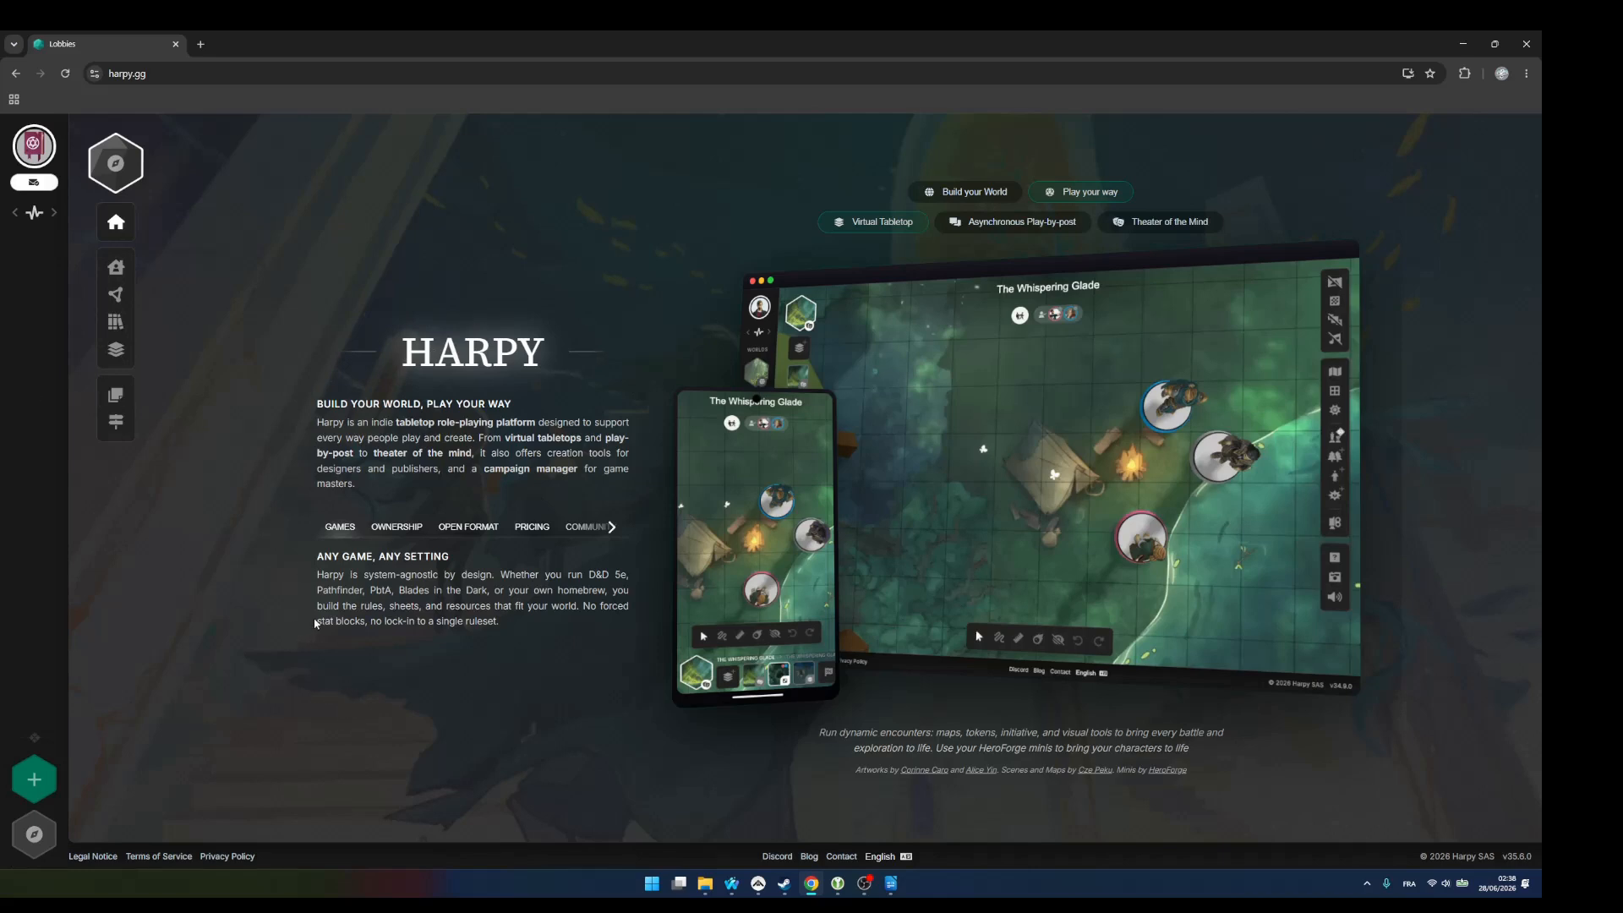
{"action": "left_click", "coordinate": [34, 778]}
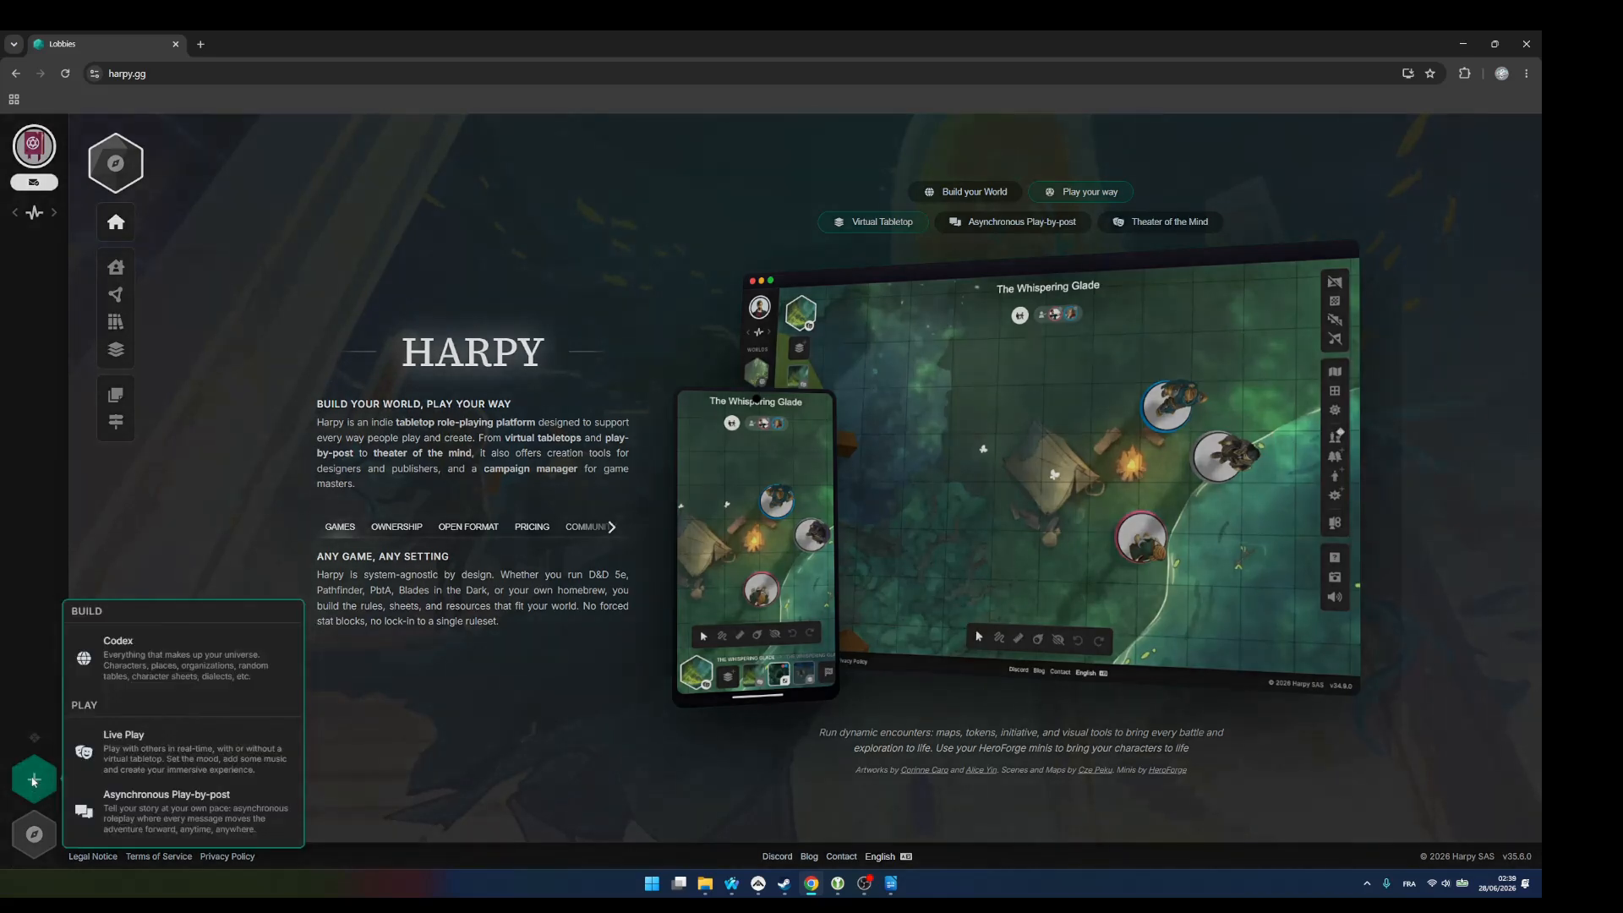
{"action": "left_click", "coordinate": [191, 829]}
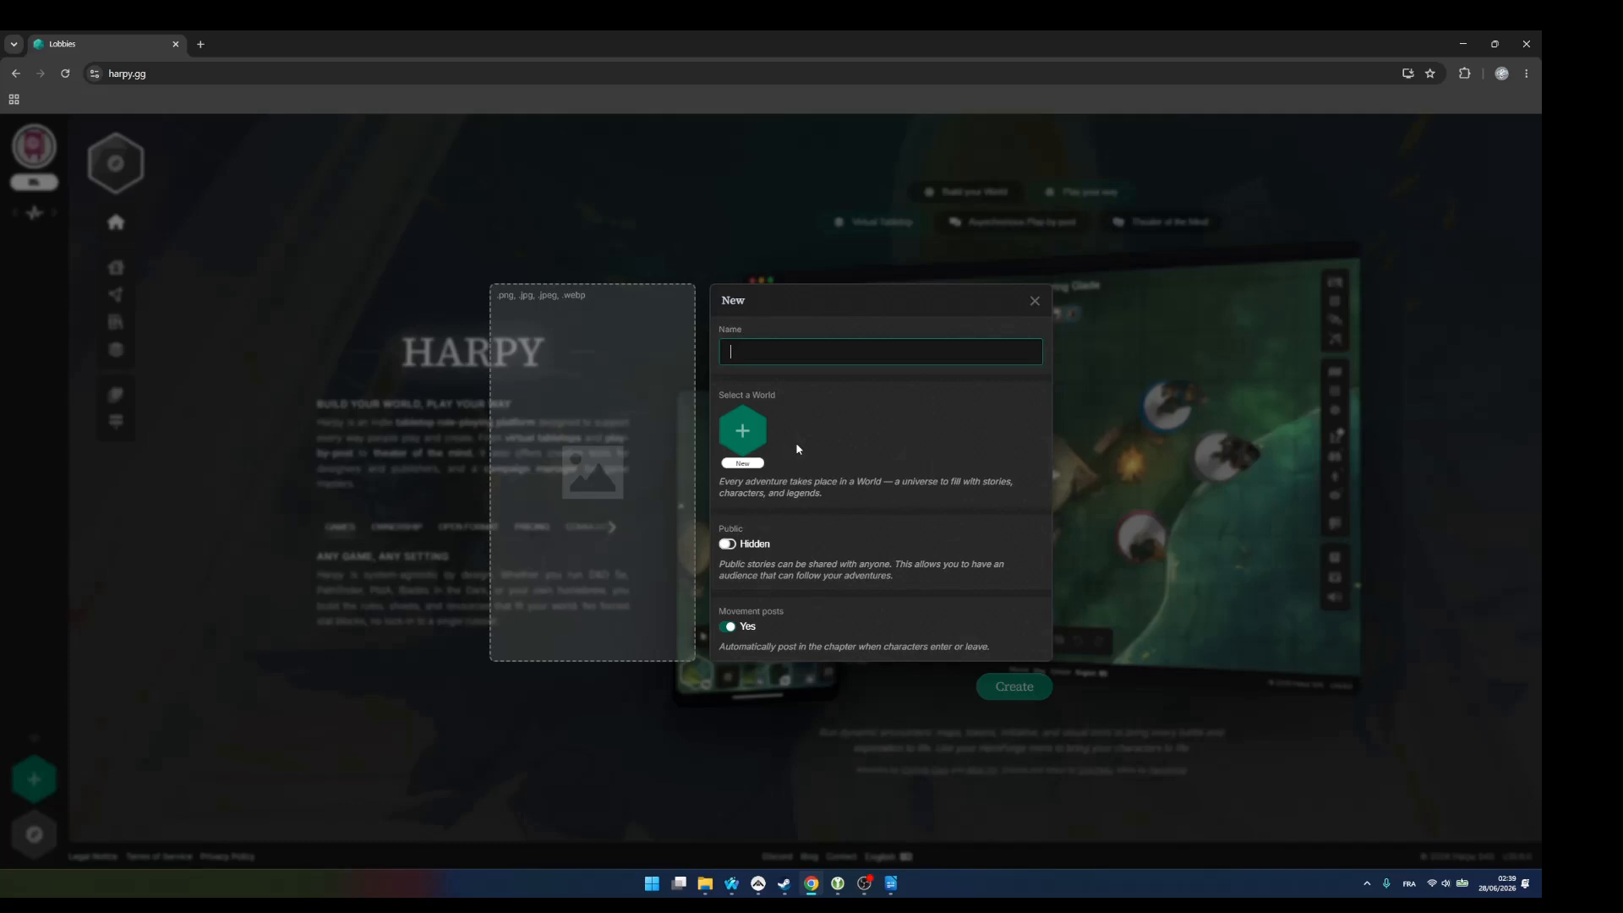
{"action": "left_click", "coordinate": [601, 778]}
- Start creating a new Codex and name it "Tuto World"
{"action": "left_click", "coordinate": [38, 776]}
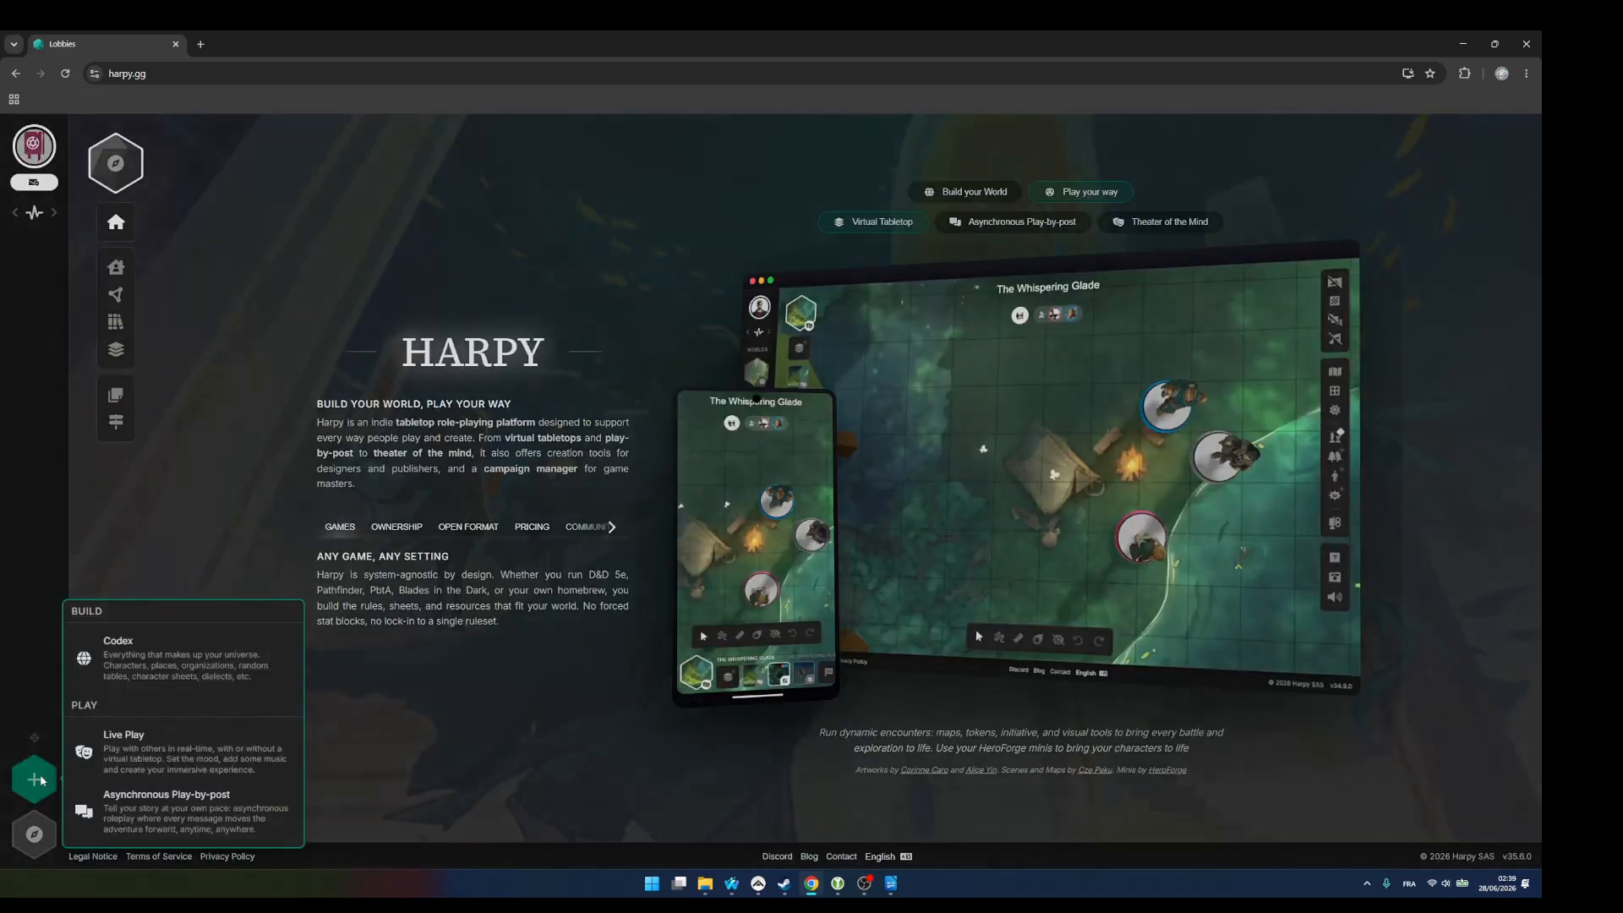
{"action": "left_click", "coordinate": [169, 668]}
{"action": "key", "text": "Caps_Lock"}
{"action": "type", "text": "Tuto World"}
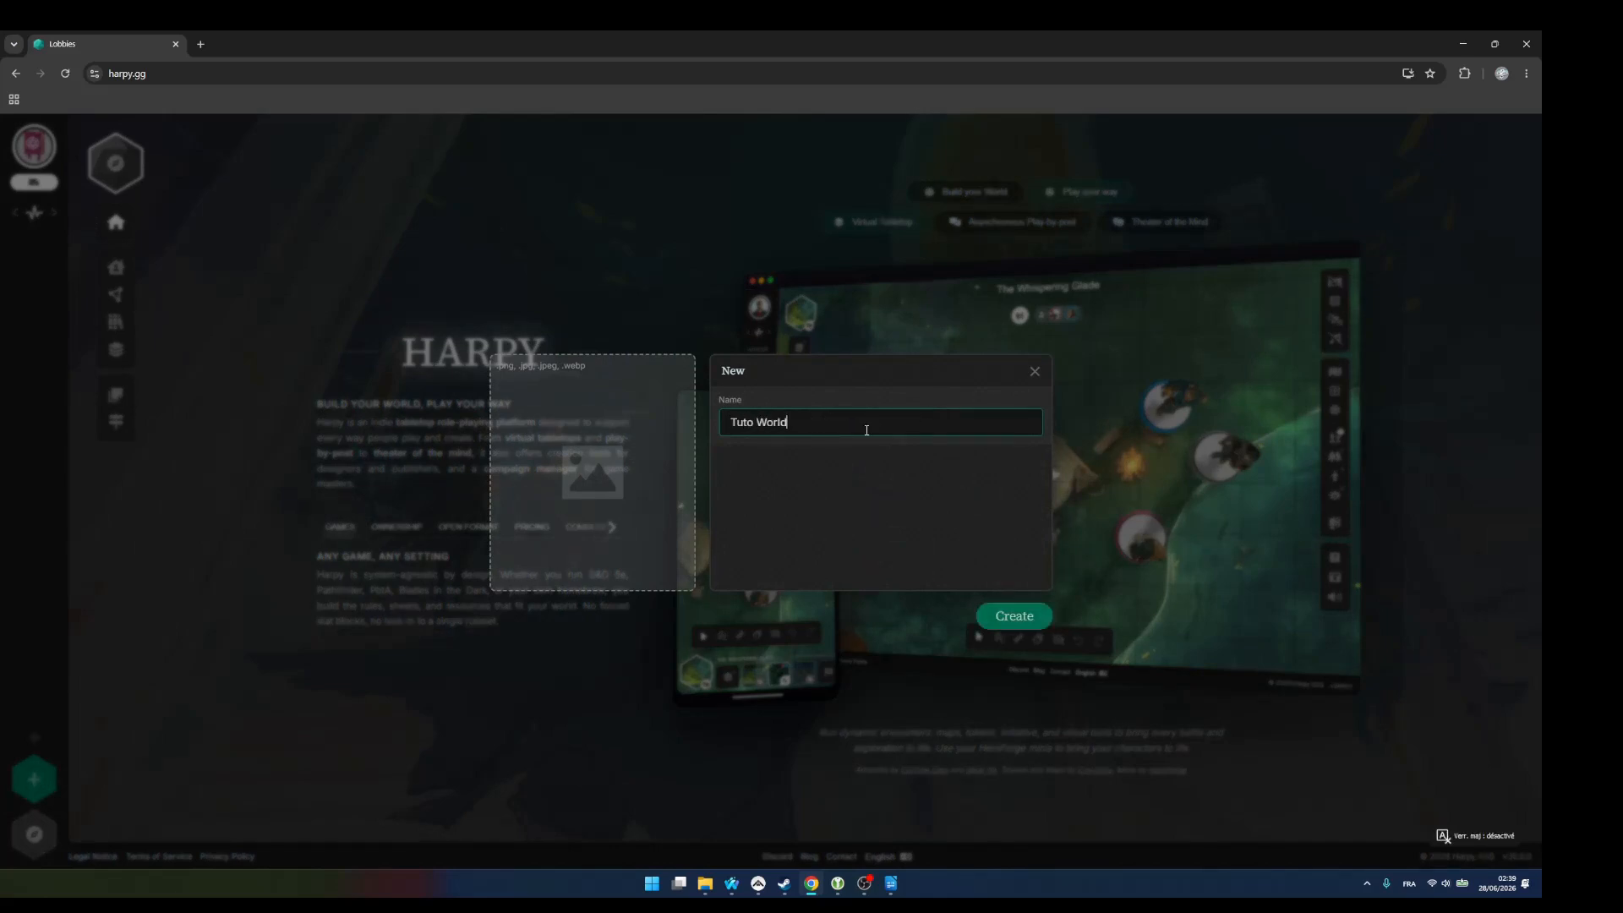
- Upload the castle picture 2913096_fantasy_medieval_stronghold_kingdom_fortress_castle_rpg.png as the Codex image
{"action": "left_click", "coordinate": [617, 482]}
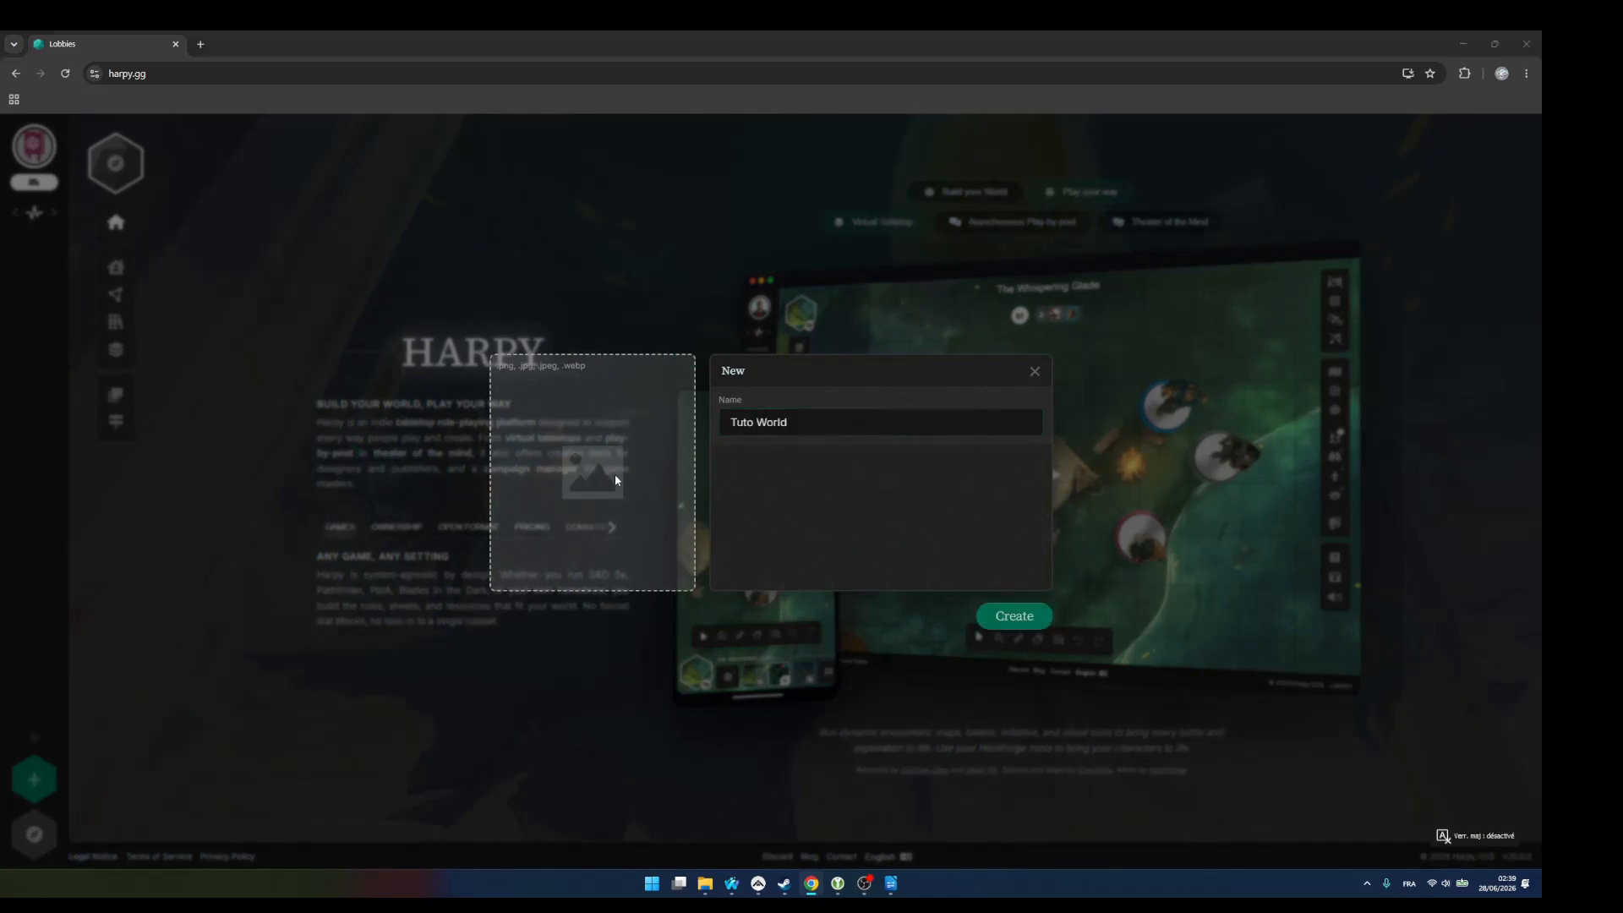
{"action": "left_click", "coordinate": [254, 144]}
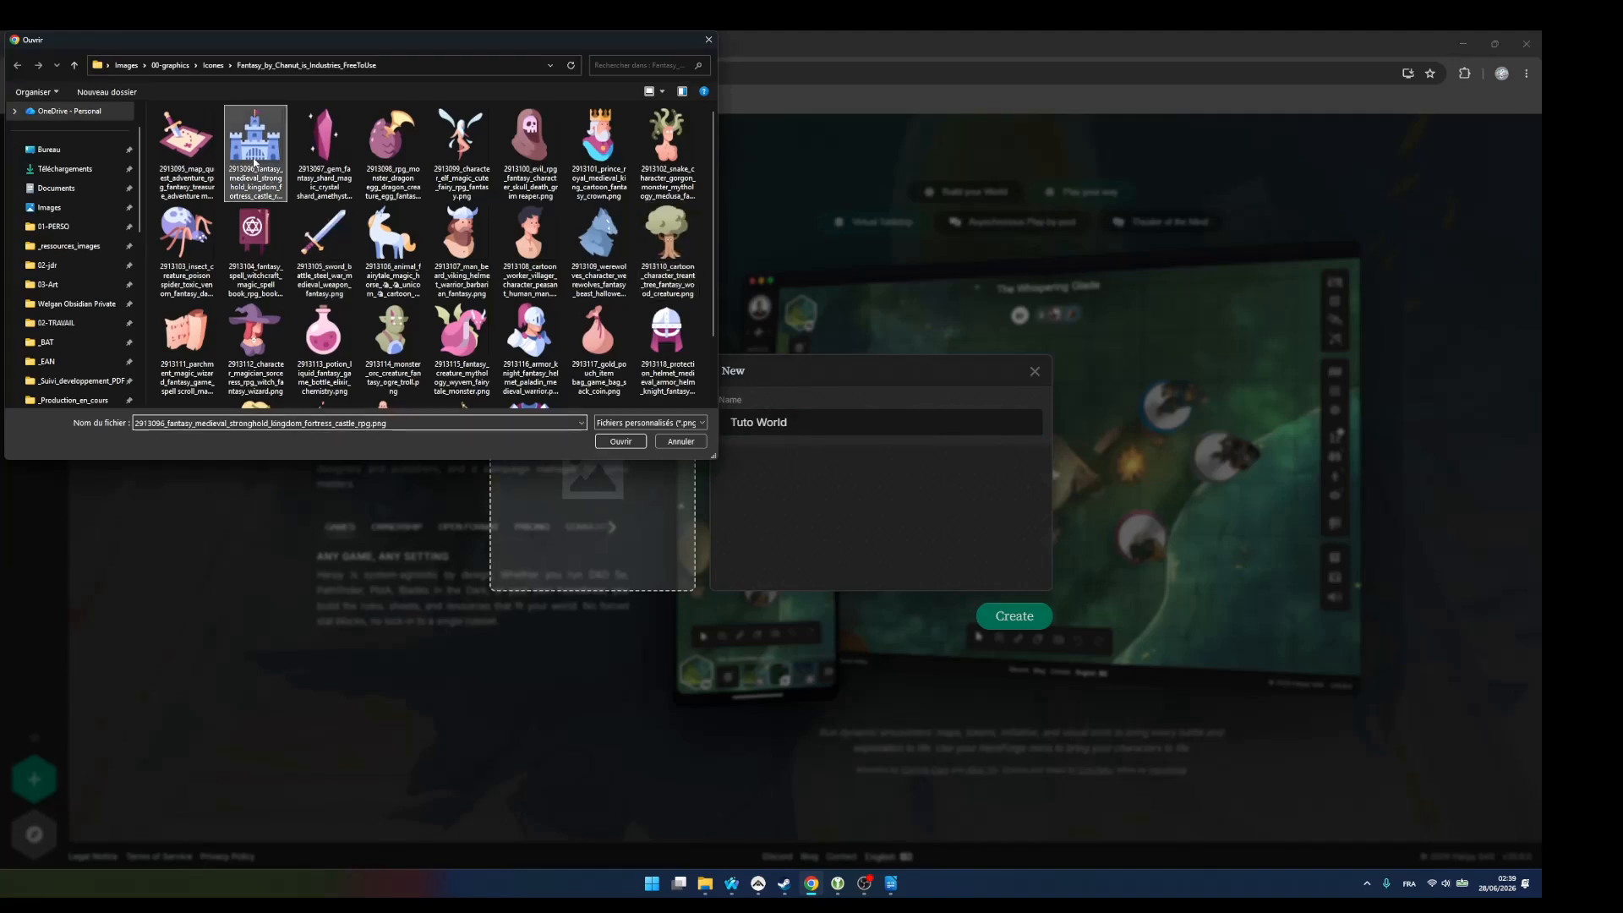
{"action": "left_click", "coordinate": [620, 442]}
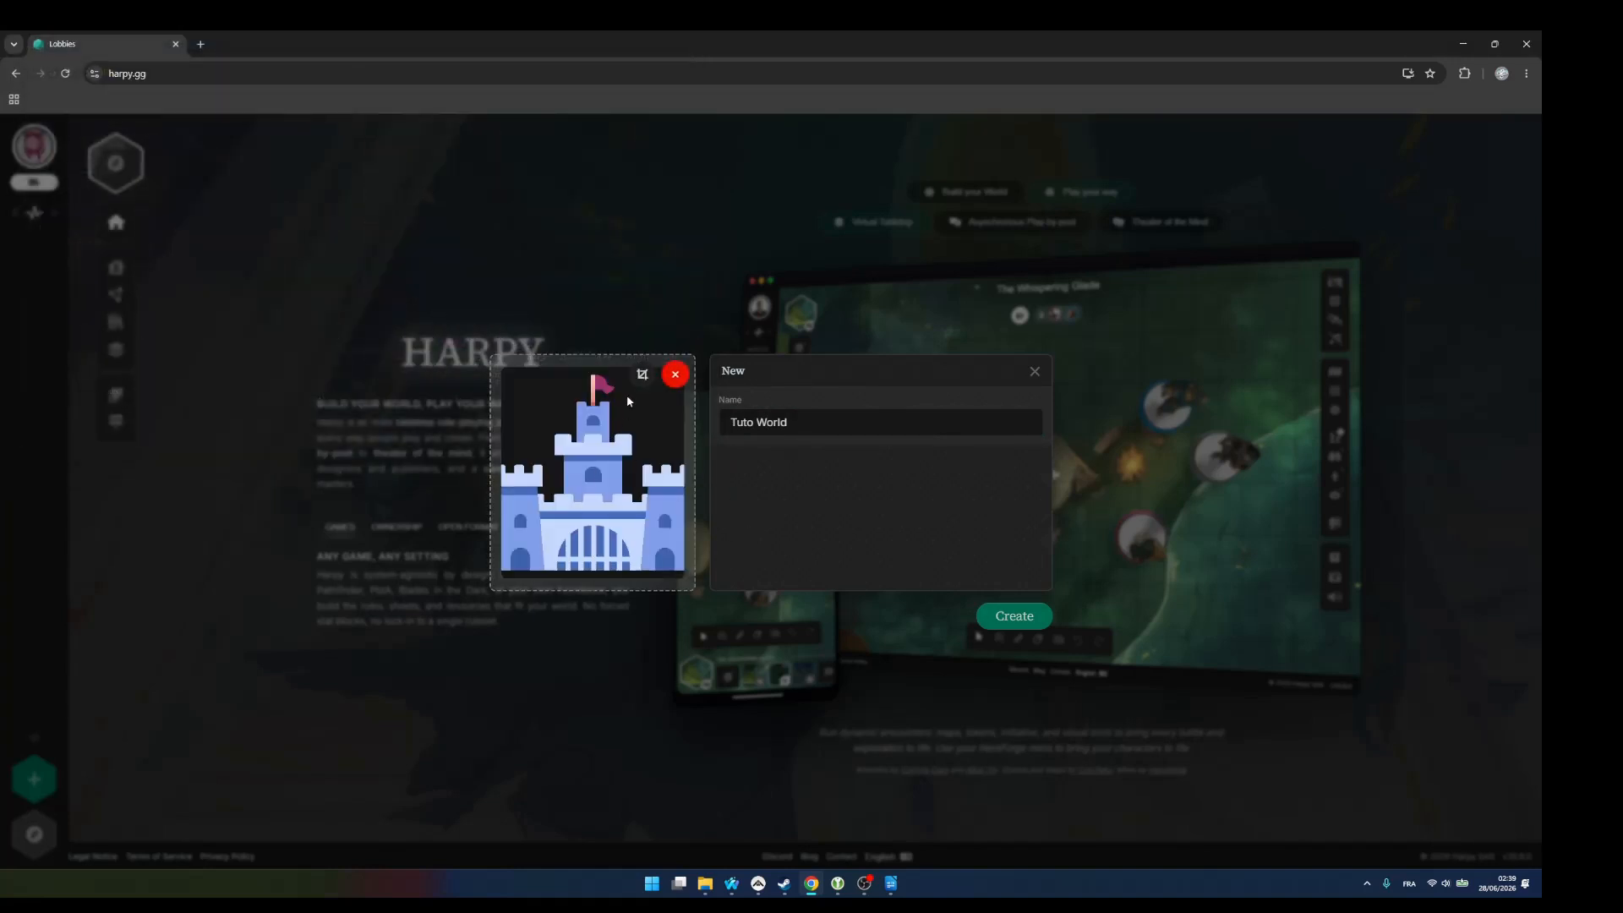
- Crop the castle image to its upper tower and flag, save the crop, and create the Codex
{"action": "left_click", "coordinate": [642, 373]}
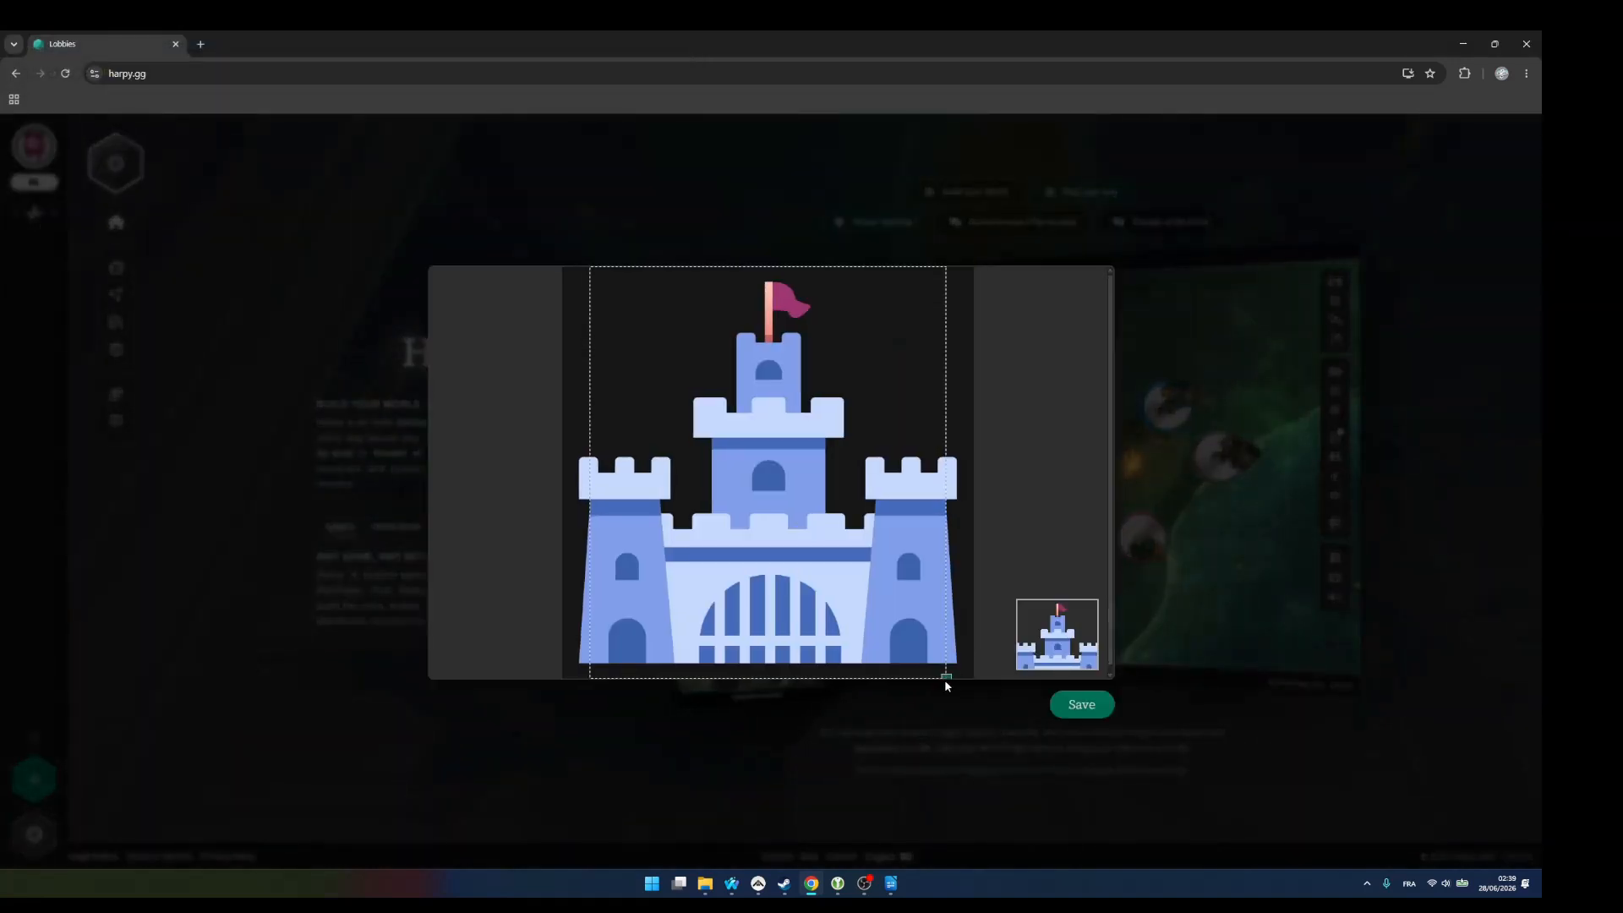
{"action": "left_click_drag", "start_coordinate": [946, 676], "coordinate": [790, 424]}
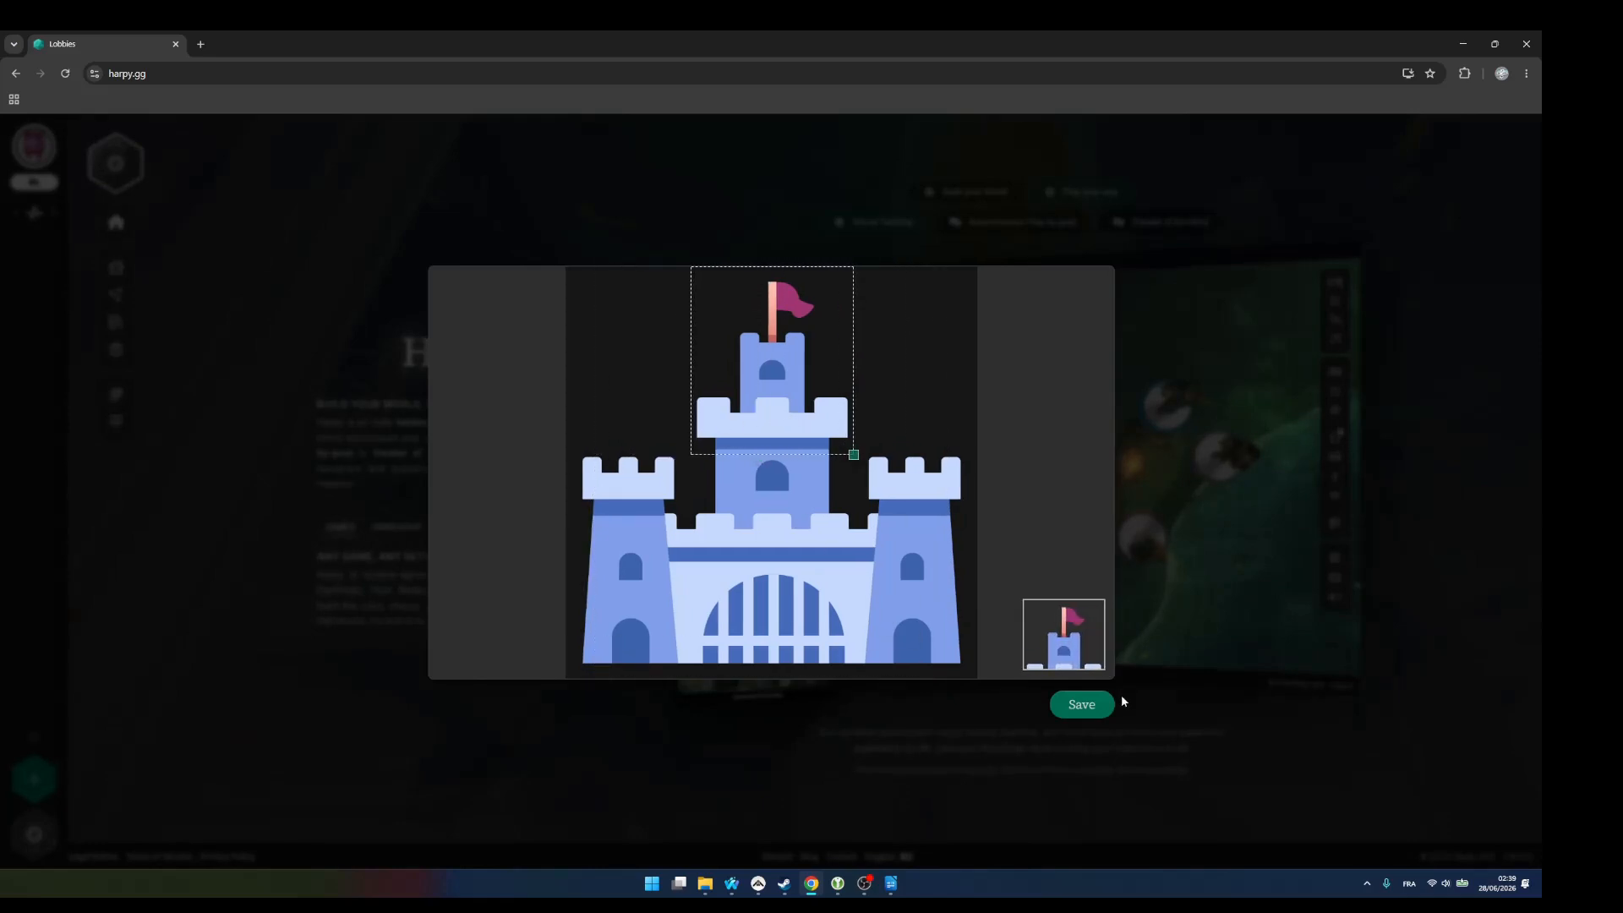
{"action": "left_click", "coordinate": [1083, 707]}
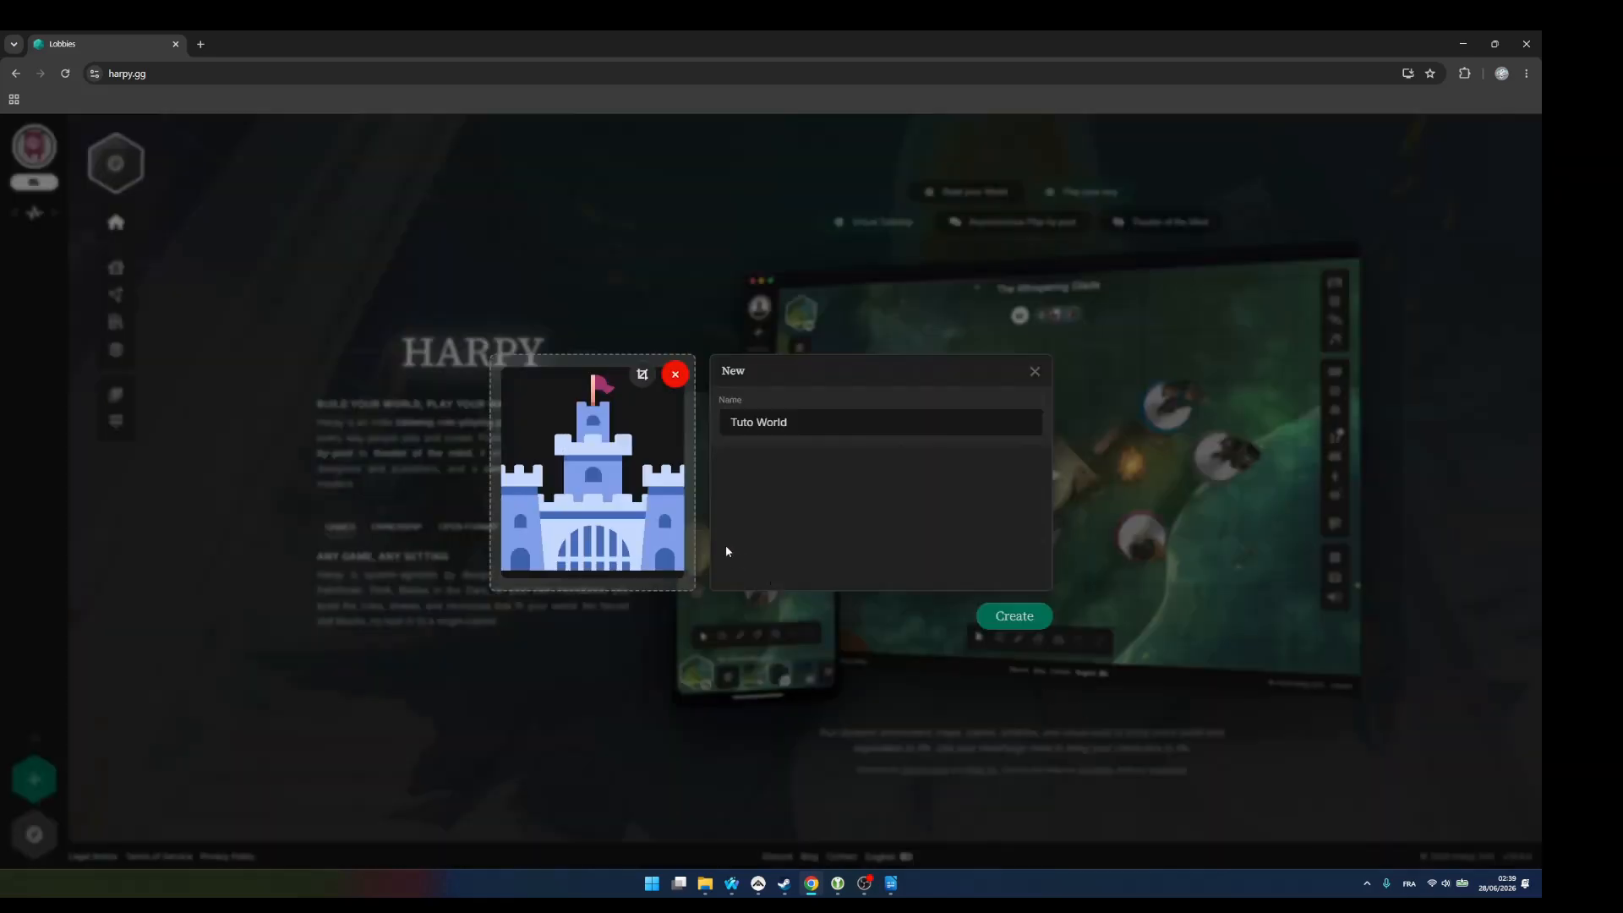
{"action": "left_click", "coordinate": [1013, 623]}
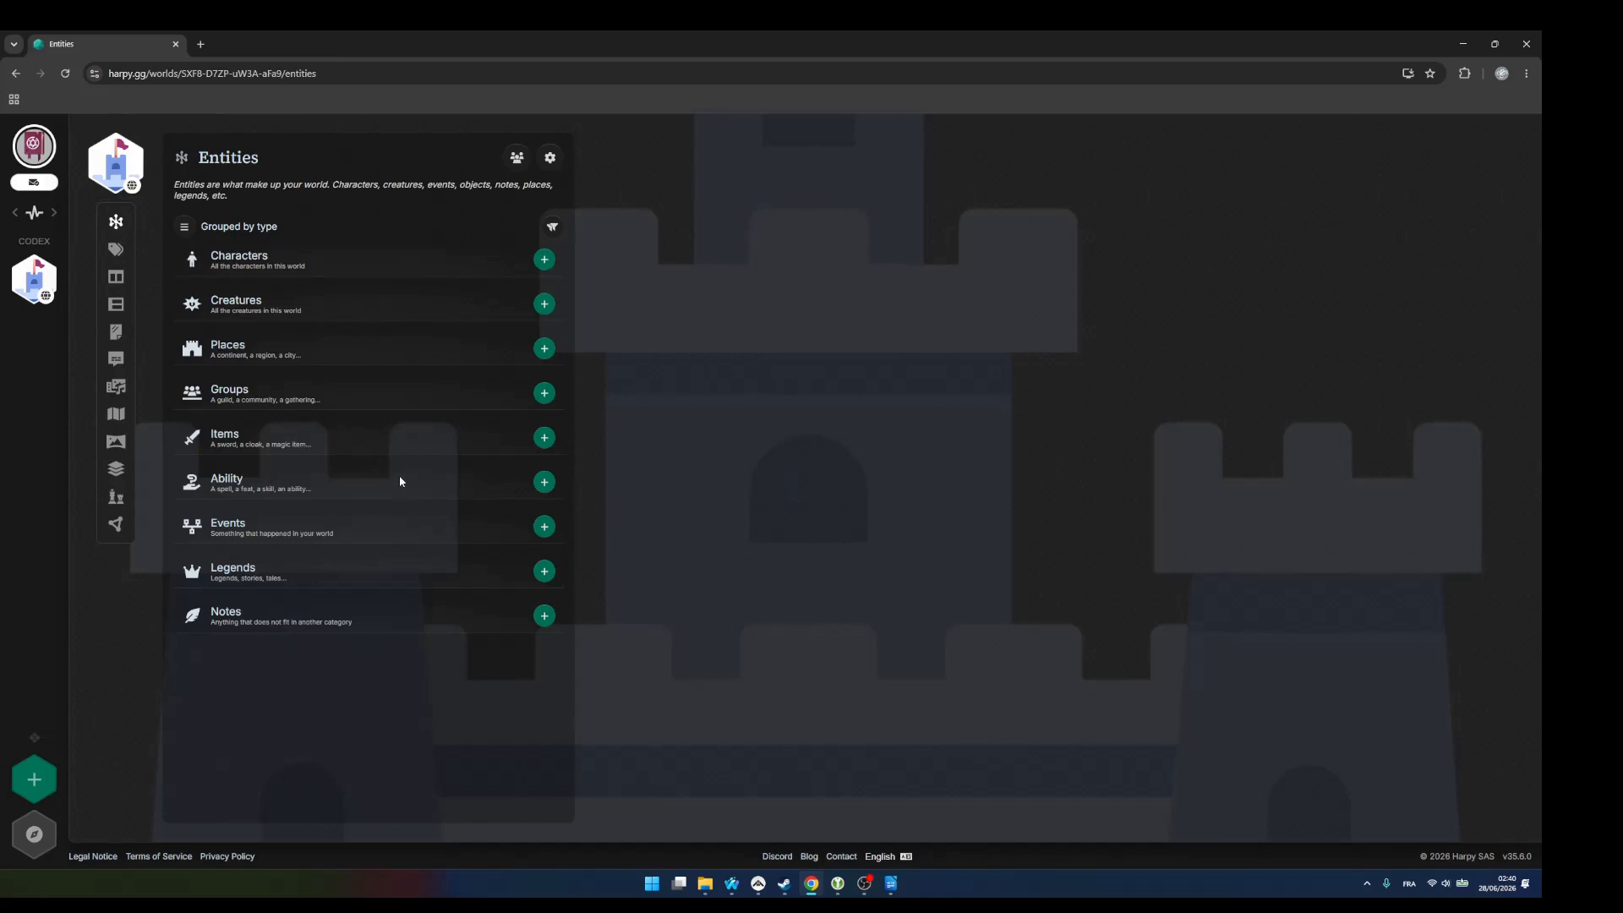
- Look through the Codex sections from Tags, Data tables and Random tables through Dialects, Library, Maps, Tokens and Scenes to Bundles
{"action": "left_click", "coordinate": [116, 250]}
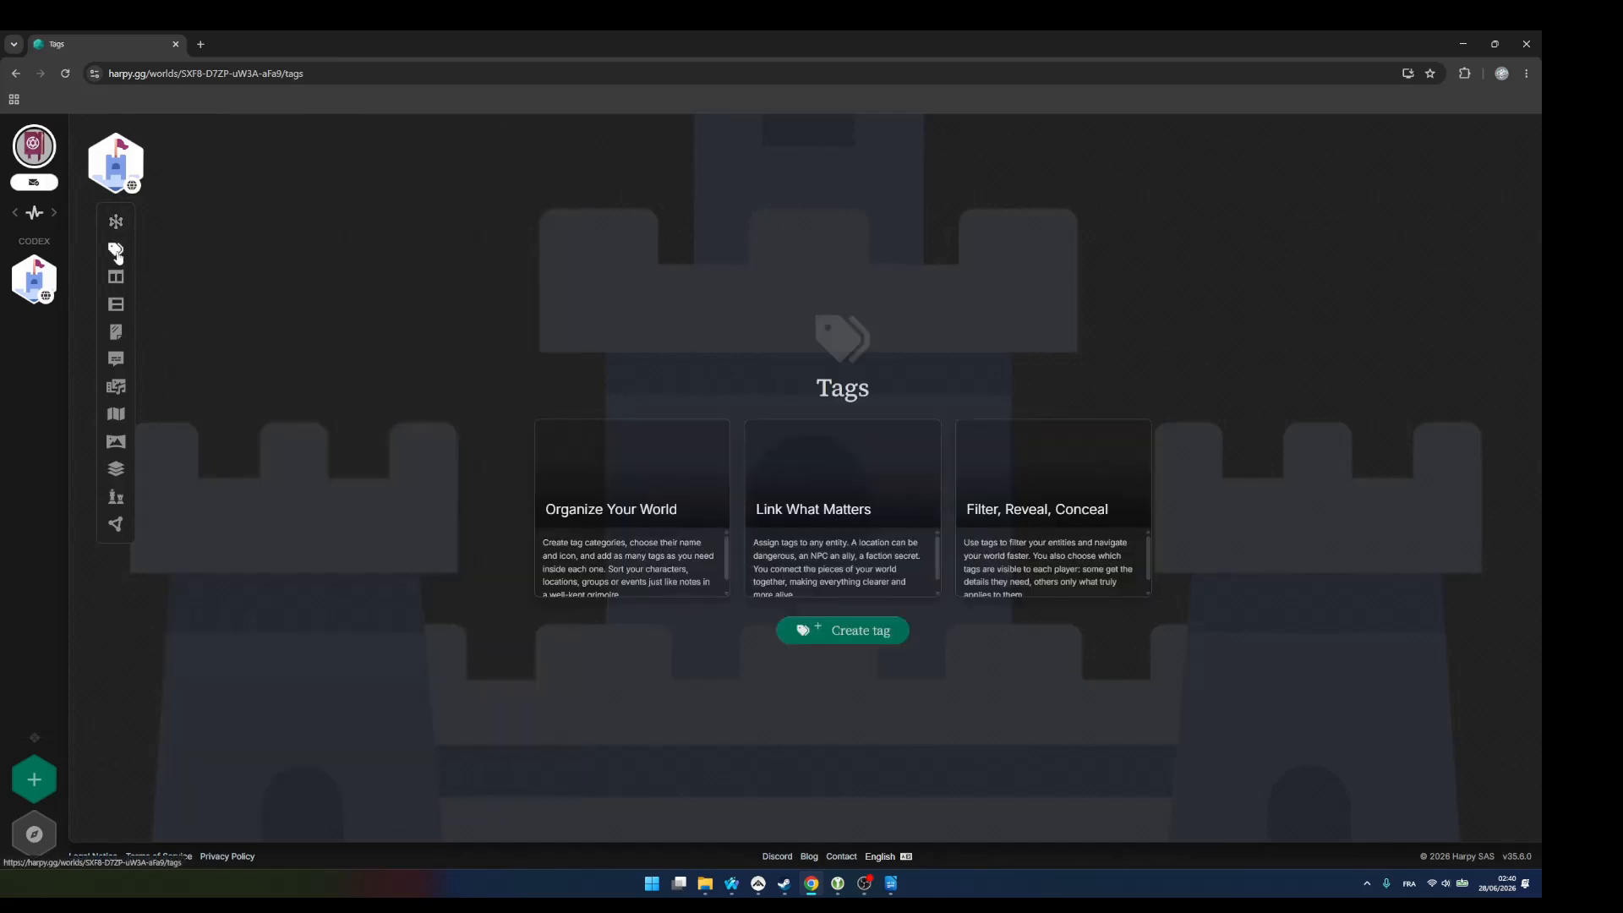
{"action": "left_click", "coordinate": [116, 276]}
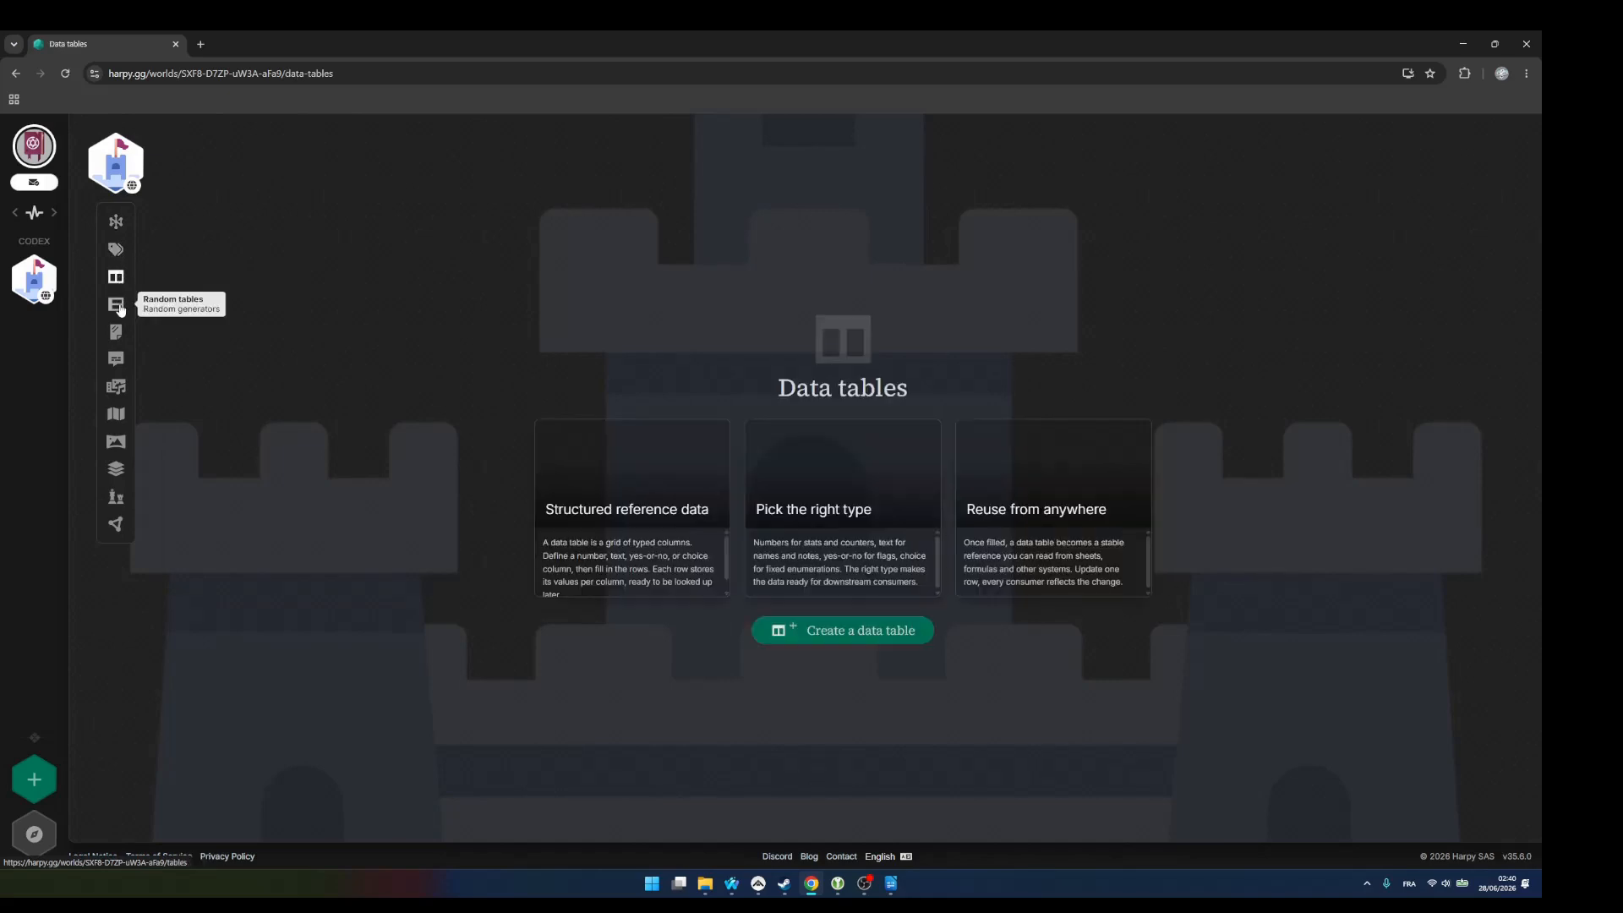
{"action": "left_click", "coordinate": [121, 308]}
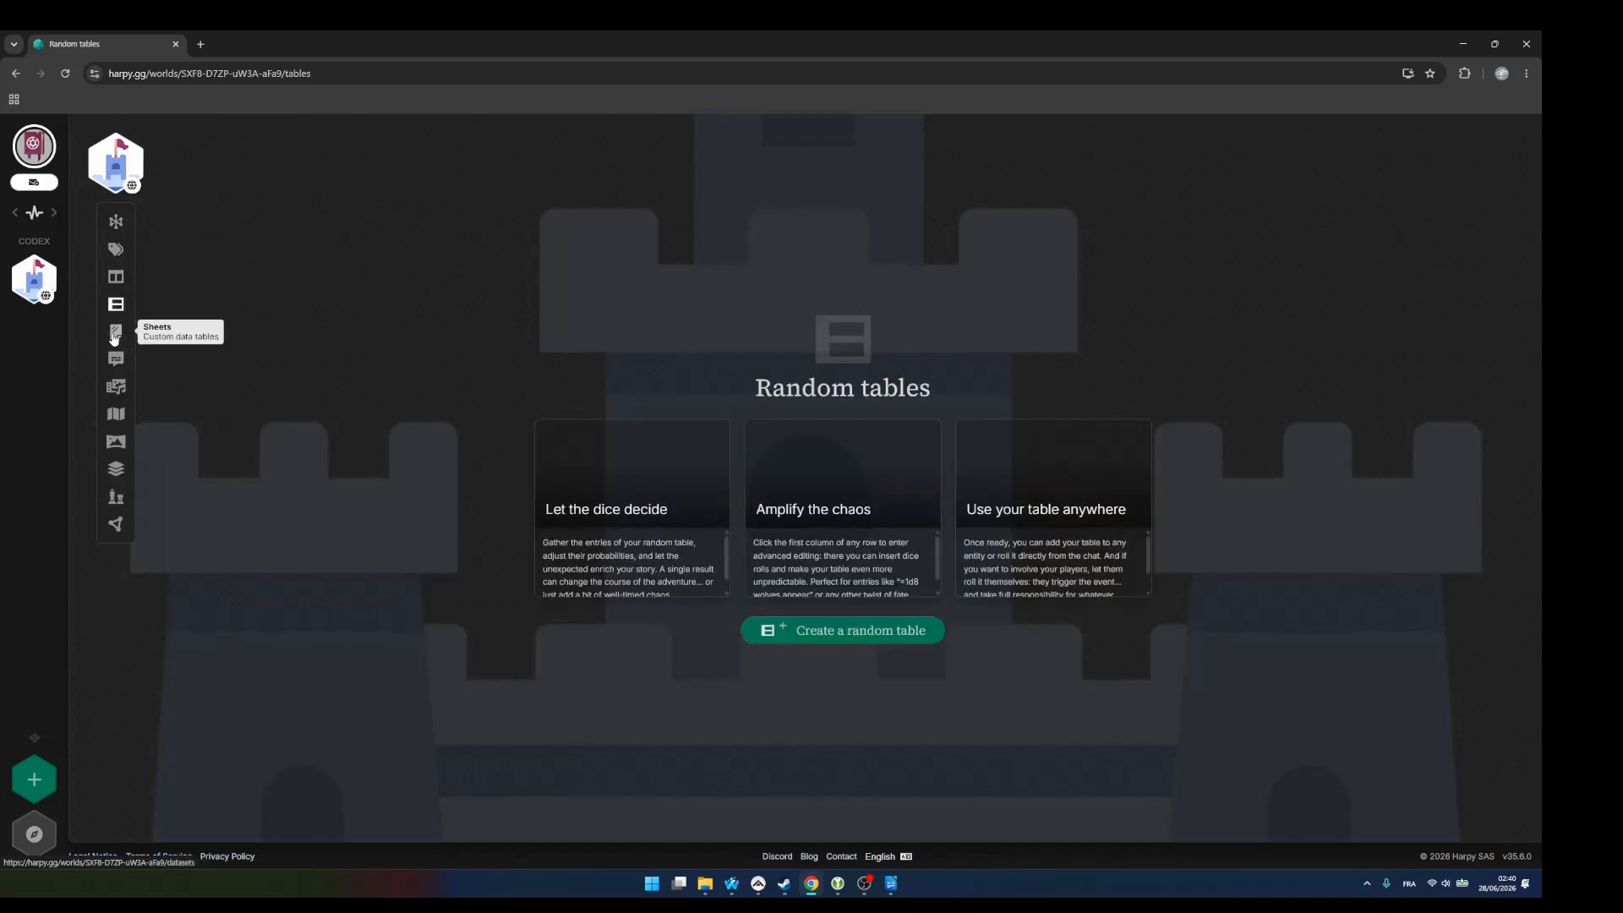
{"action": "left_click", "coordinate": [118, 332]}
{"action": "left_click", "coordinate": [118, 359]}
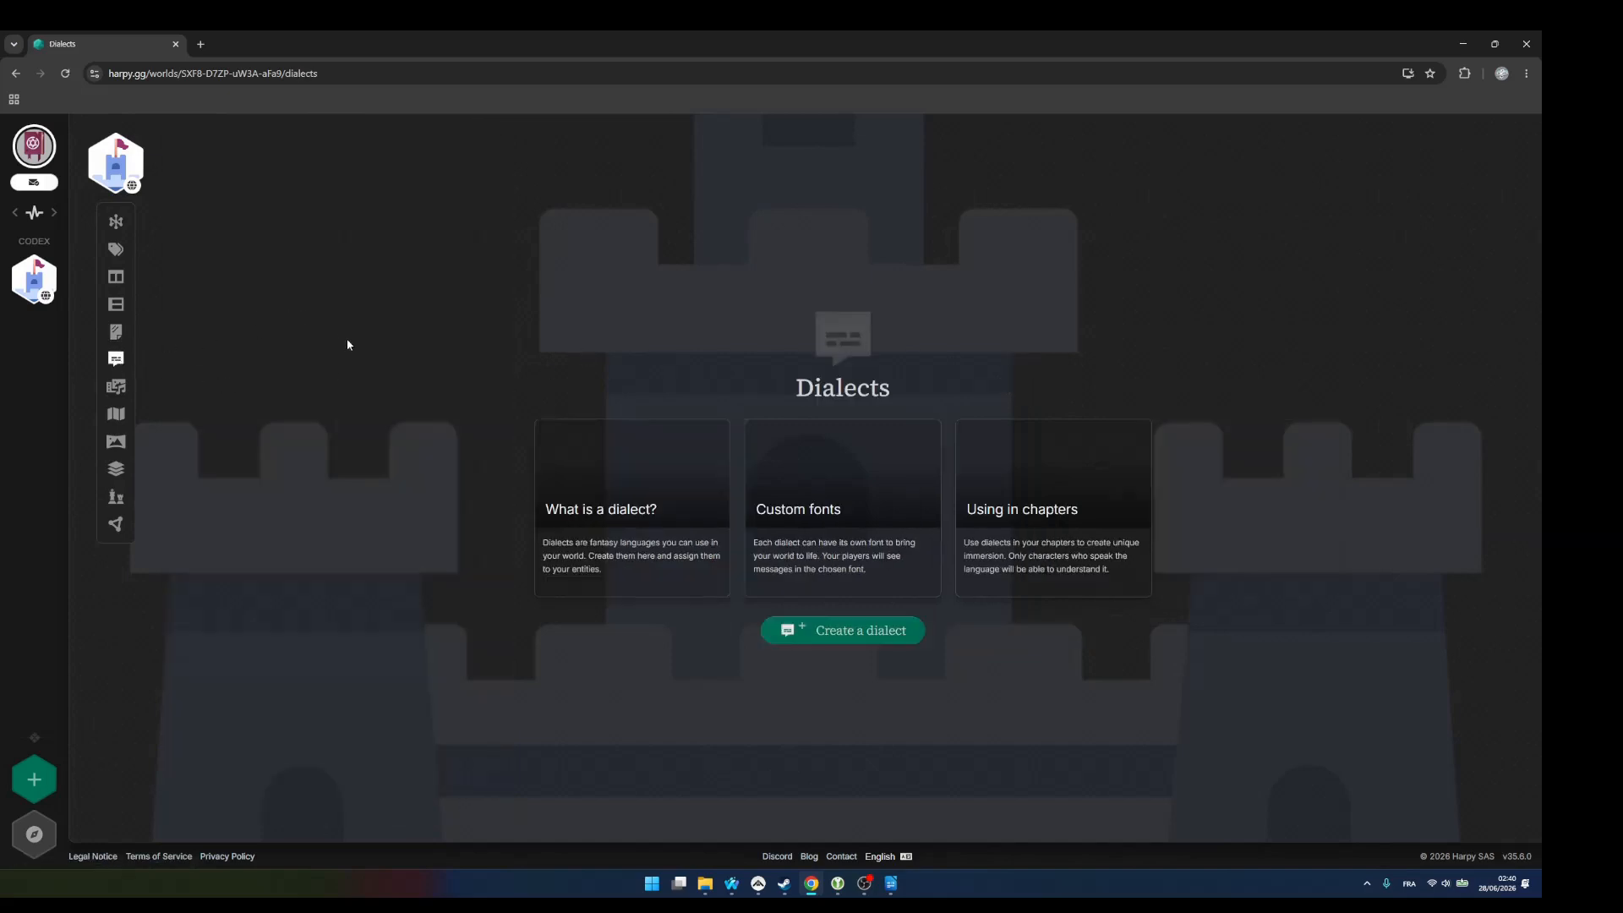
{"action": "left_click", "coordinate": [118, 387]}
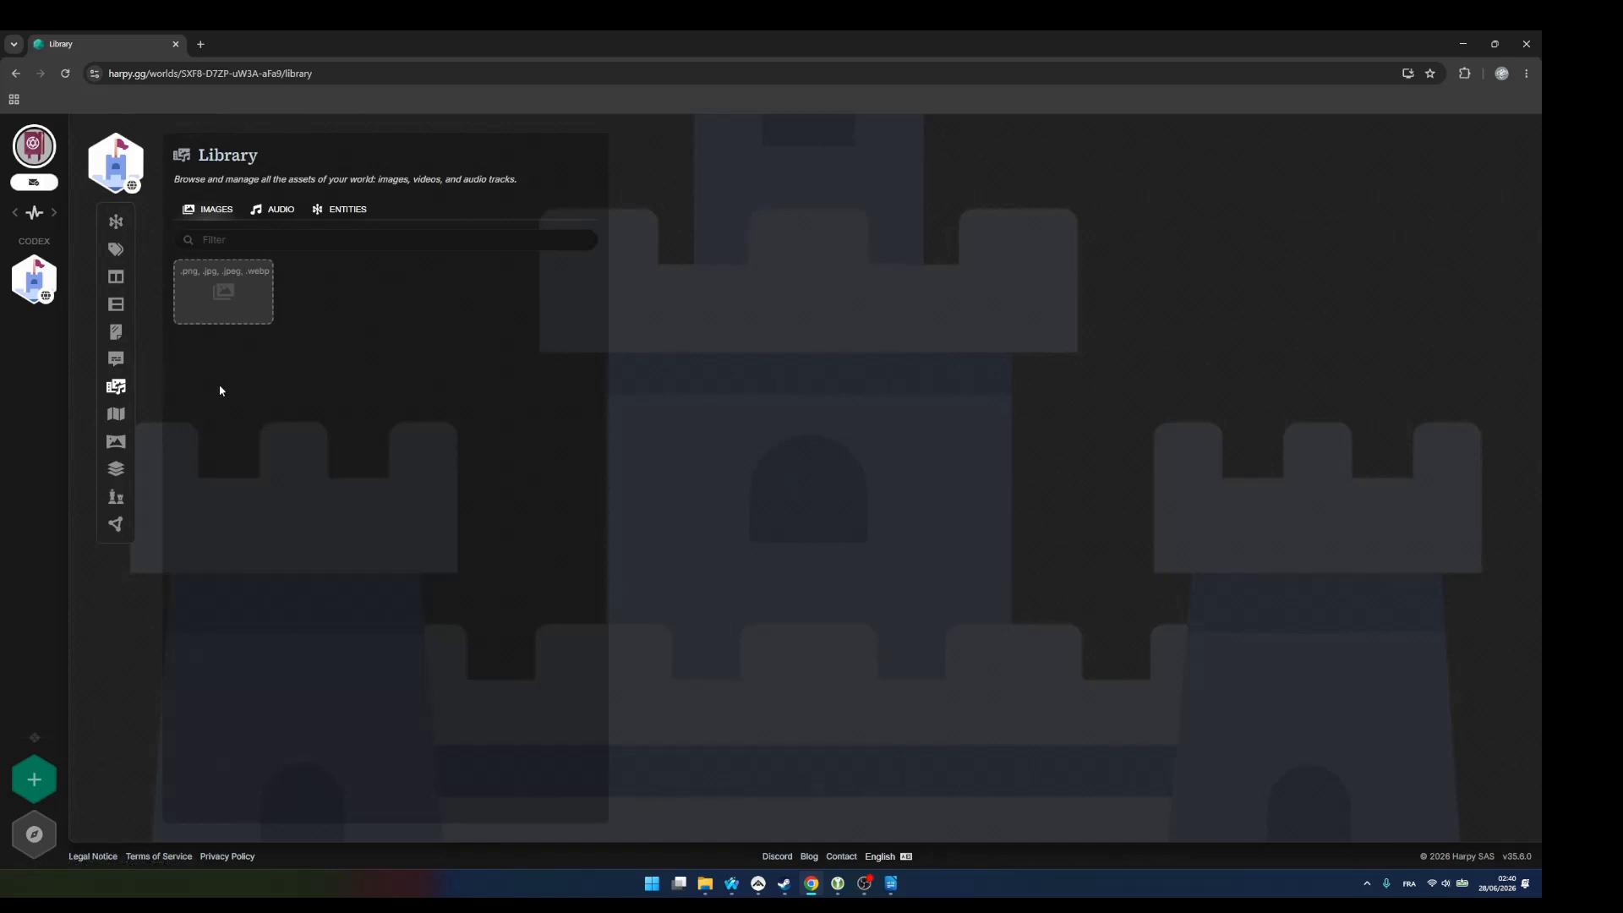
{"action": "left_click", "coordinate": [121, 418]}
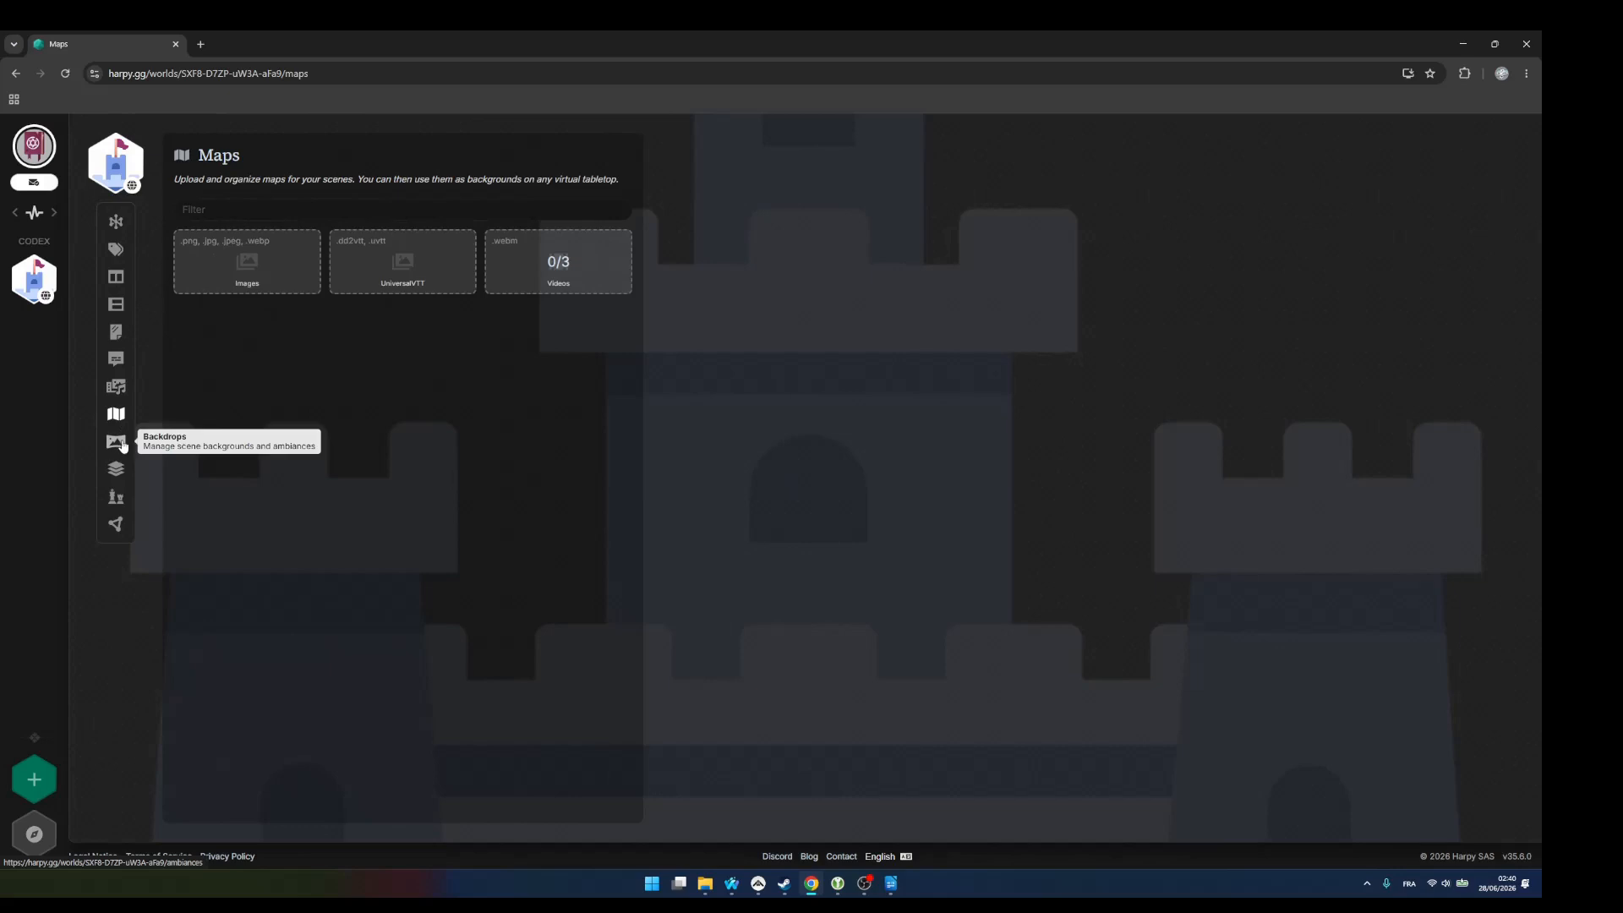
{"action": "left_click", "coordinate": [120, 445]}
{"action": "left_click", "coordinate": [117, 498]}
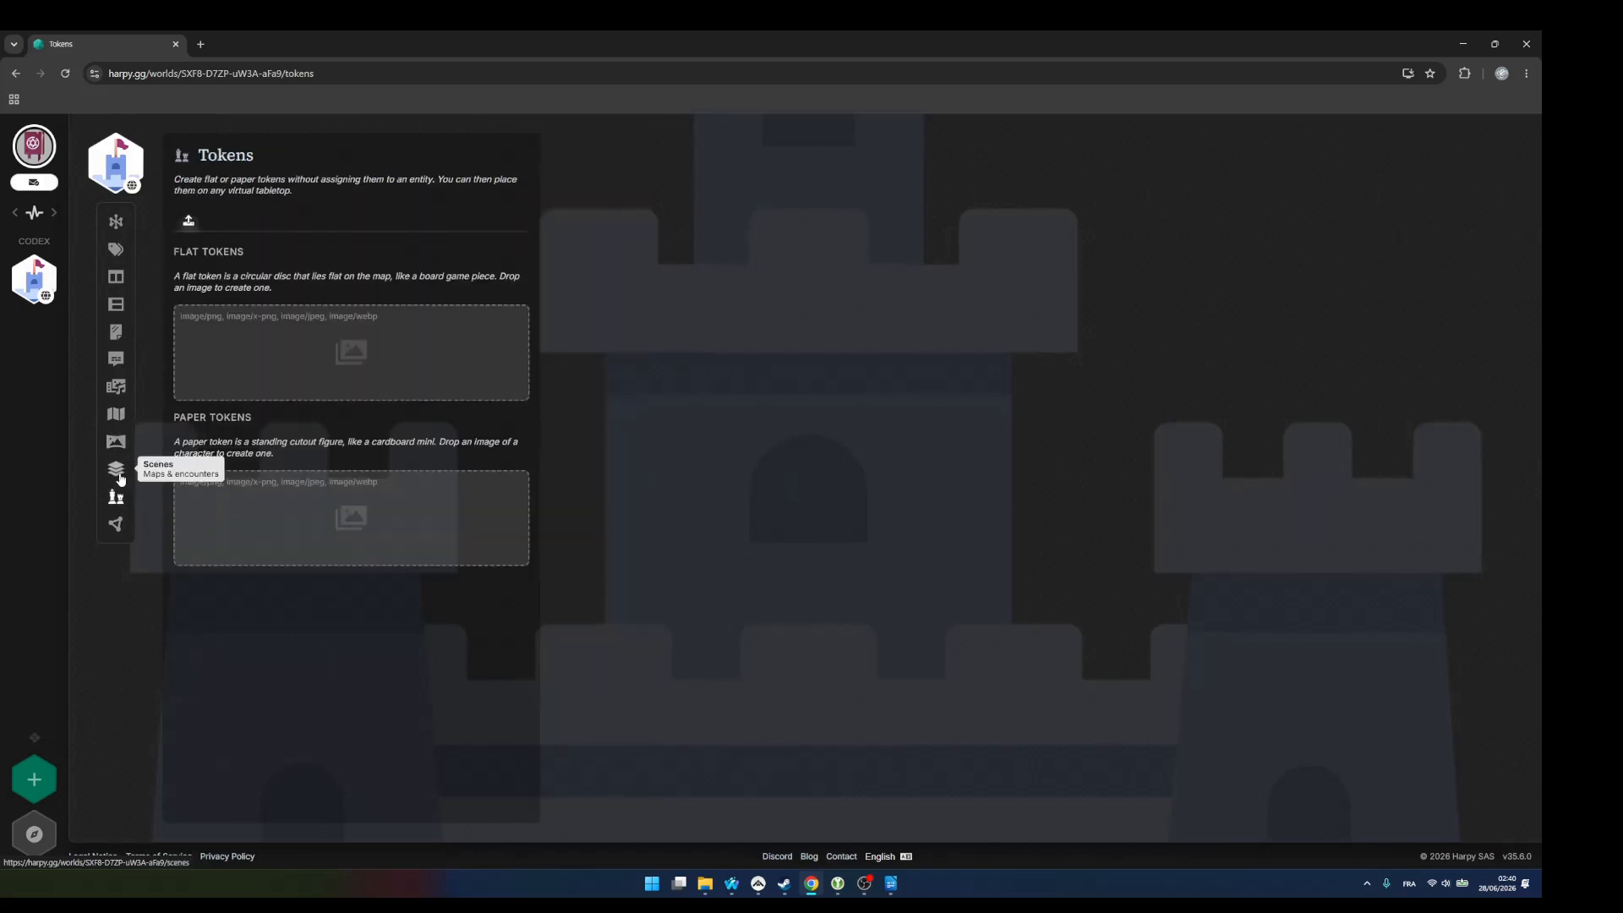
{"action": "left_click", "coordinate": [117, 472]}
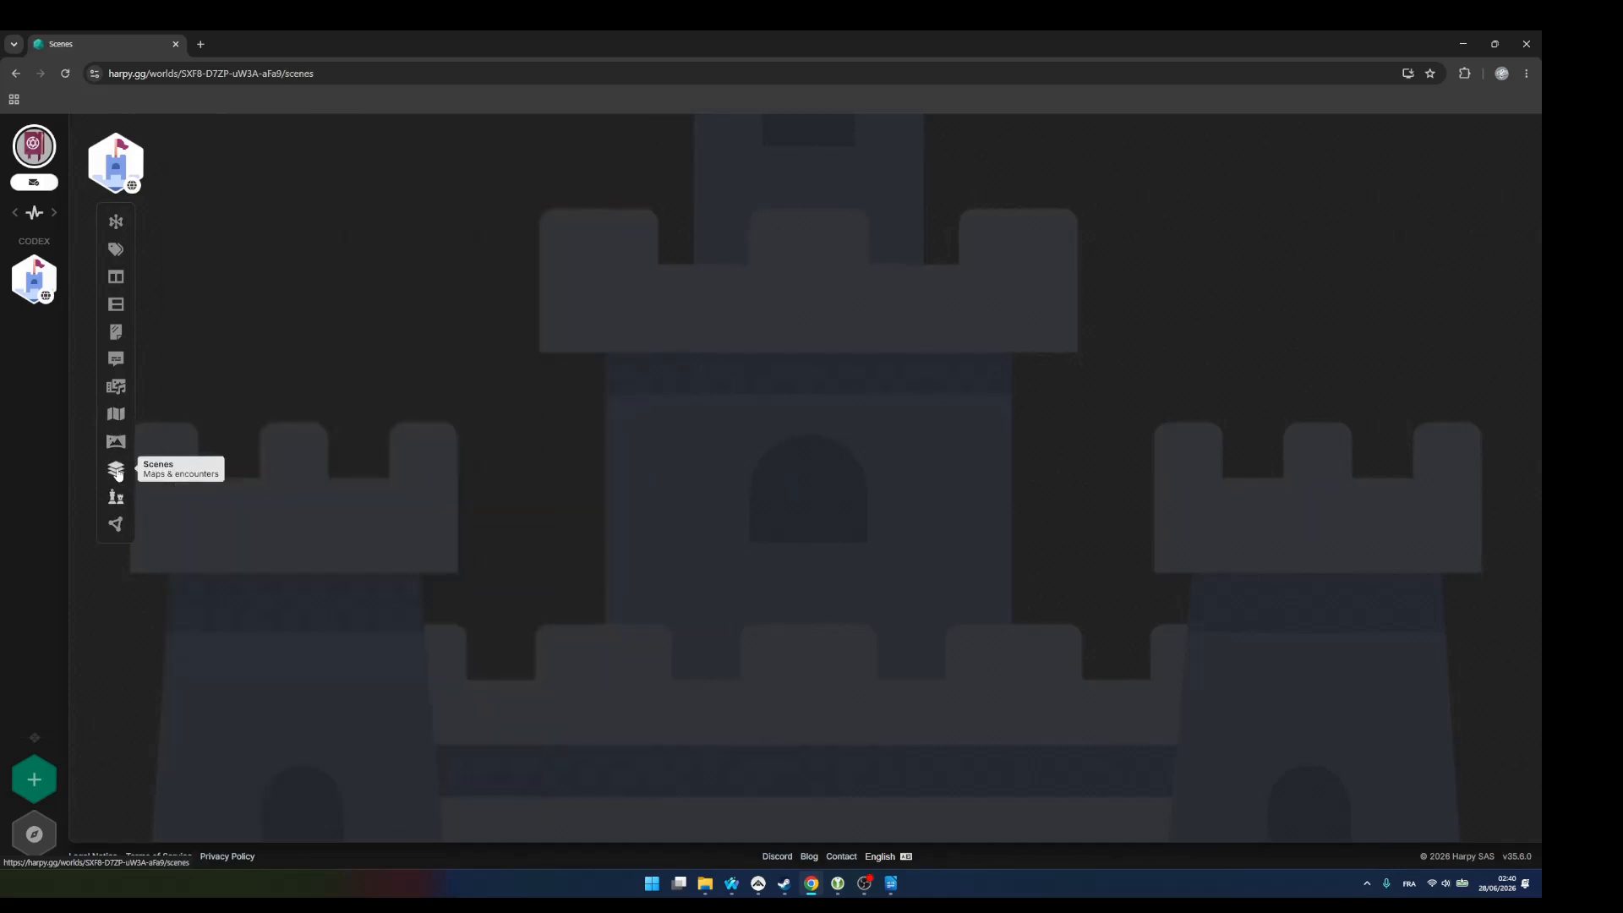
{"action": "left_click", "coordinate": [115, 525]}
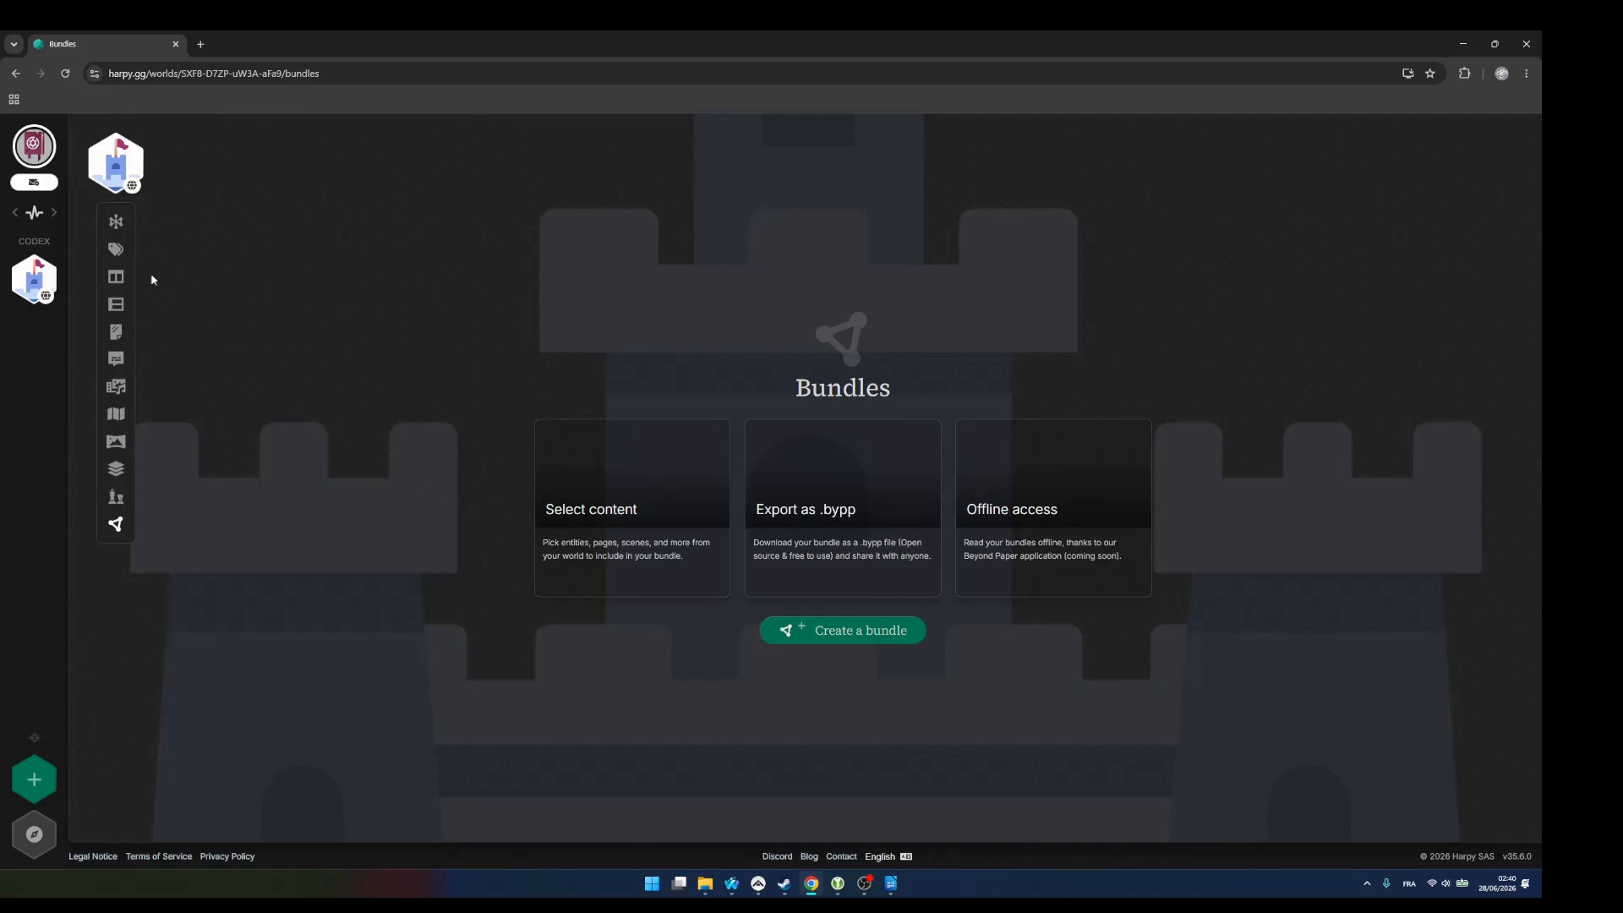
- Start a new character in the Codex's Entities section and enter "Mayor" as its name
{"action": "left_click", "coordinate": [115, 222]}
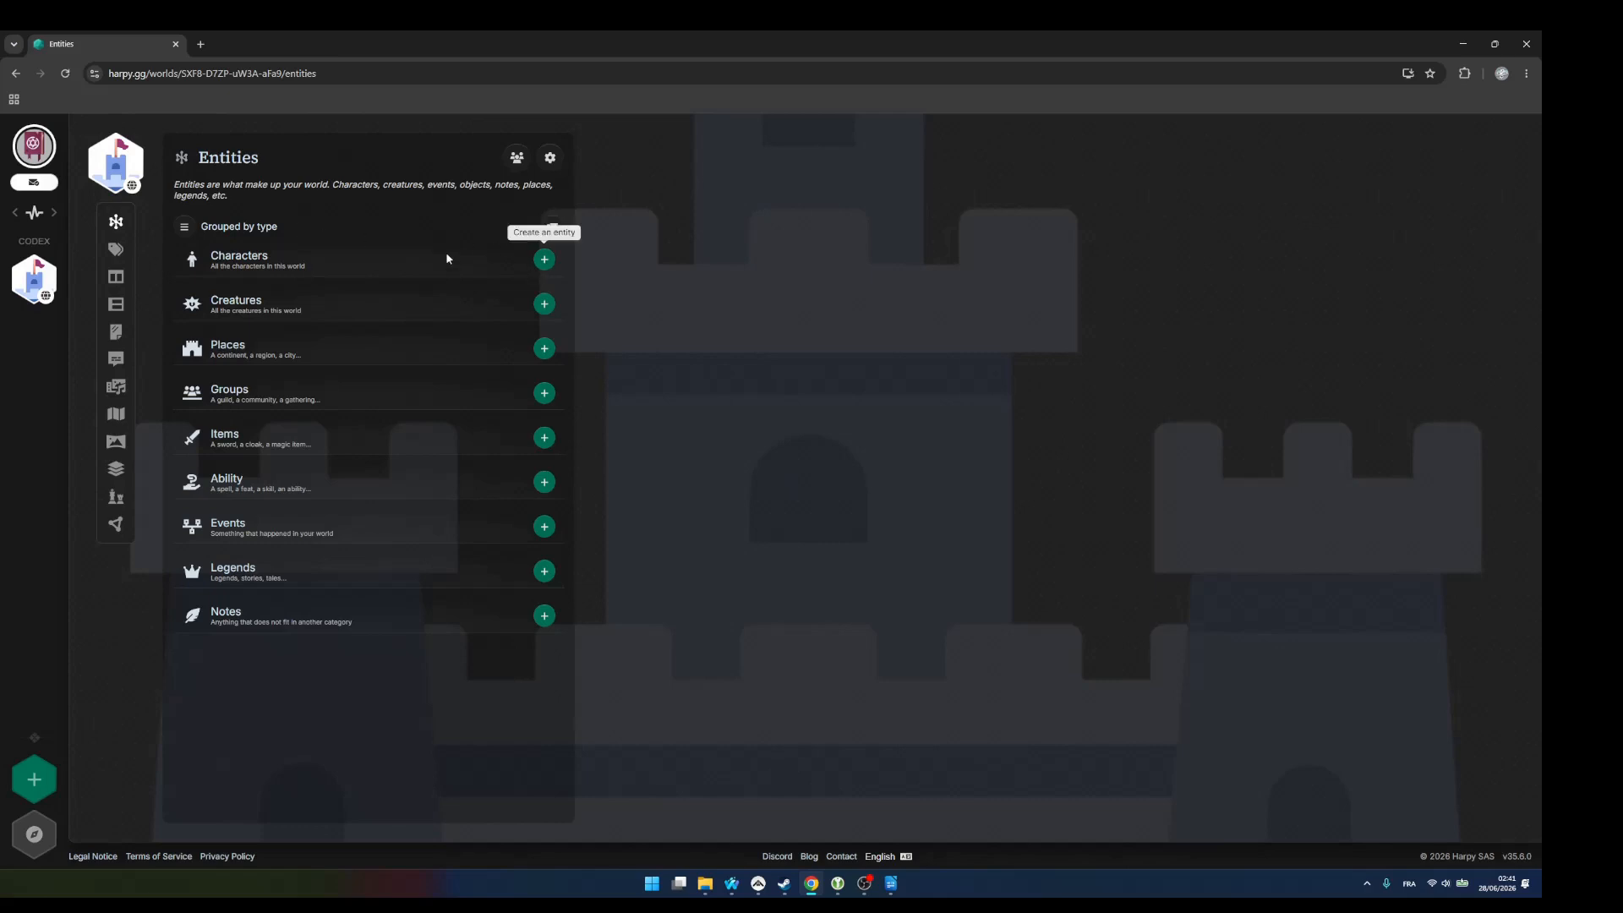
{"action": "left_click", "coordinate": [544, 262]}
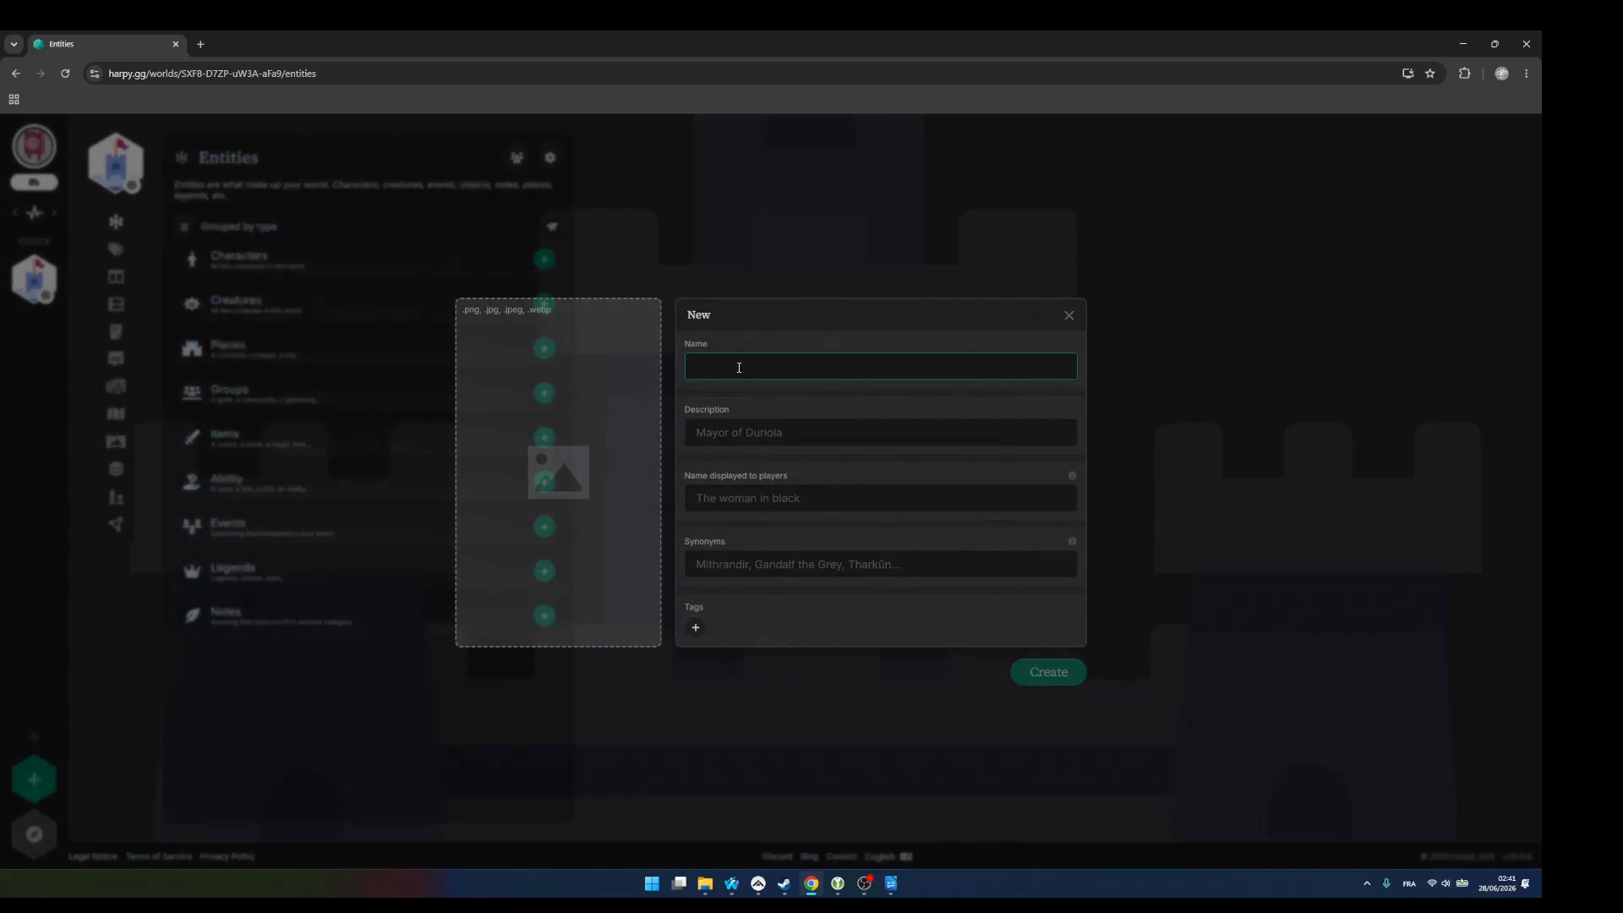
{"action": "key", "text": "Caps_Lock"}
{"action": "type", "text": "Mauy"}
{"action": "key", "text": "BackSpace"}
{"action": "type", "text": "yor"}
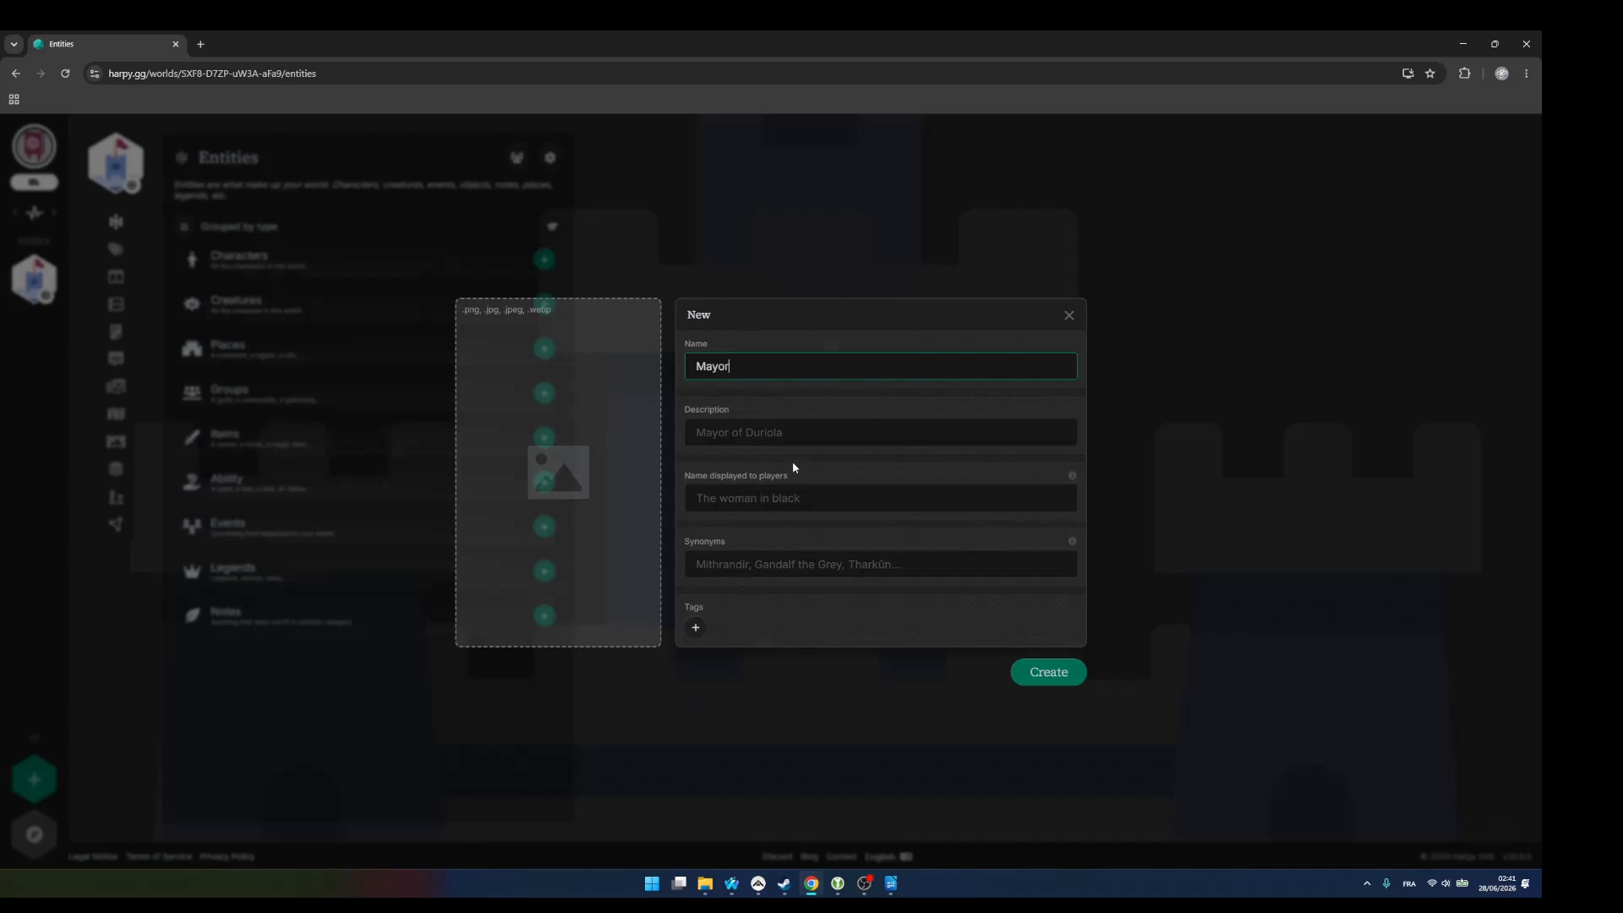
- Enter "Best mayor in the world !" as the character's description
{"action": "left_click", "coordinate": [718, 432]}
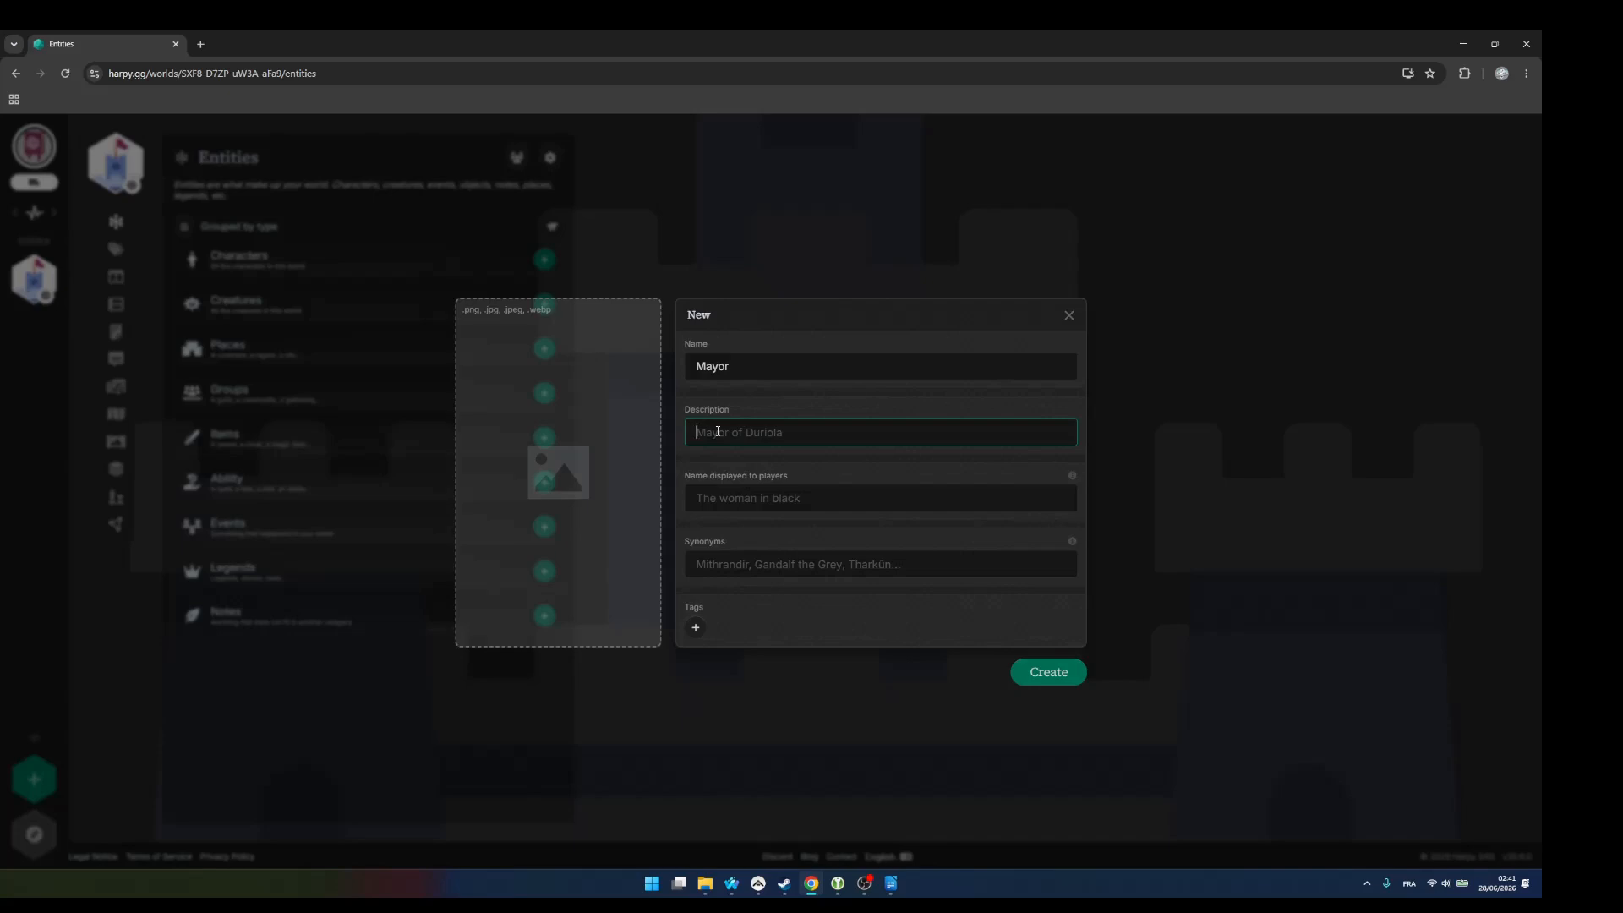
{"action": "key", "text": "Caps_Lock"}
{"action": "type", "text": "B"}
{"action": "key", "text": "Caps_Lock"}
{"action": "type", "text": "est mayor in the world !"}
- Set the character's name displayed to players to "Mayor of Happy Town"
{"action": "left_click", "coordinate": [751, 500]}
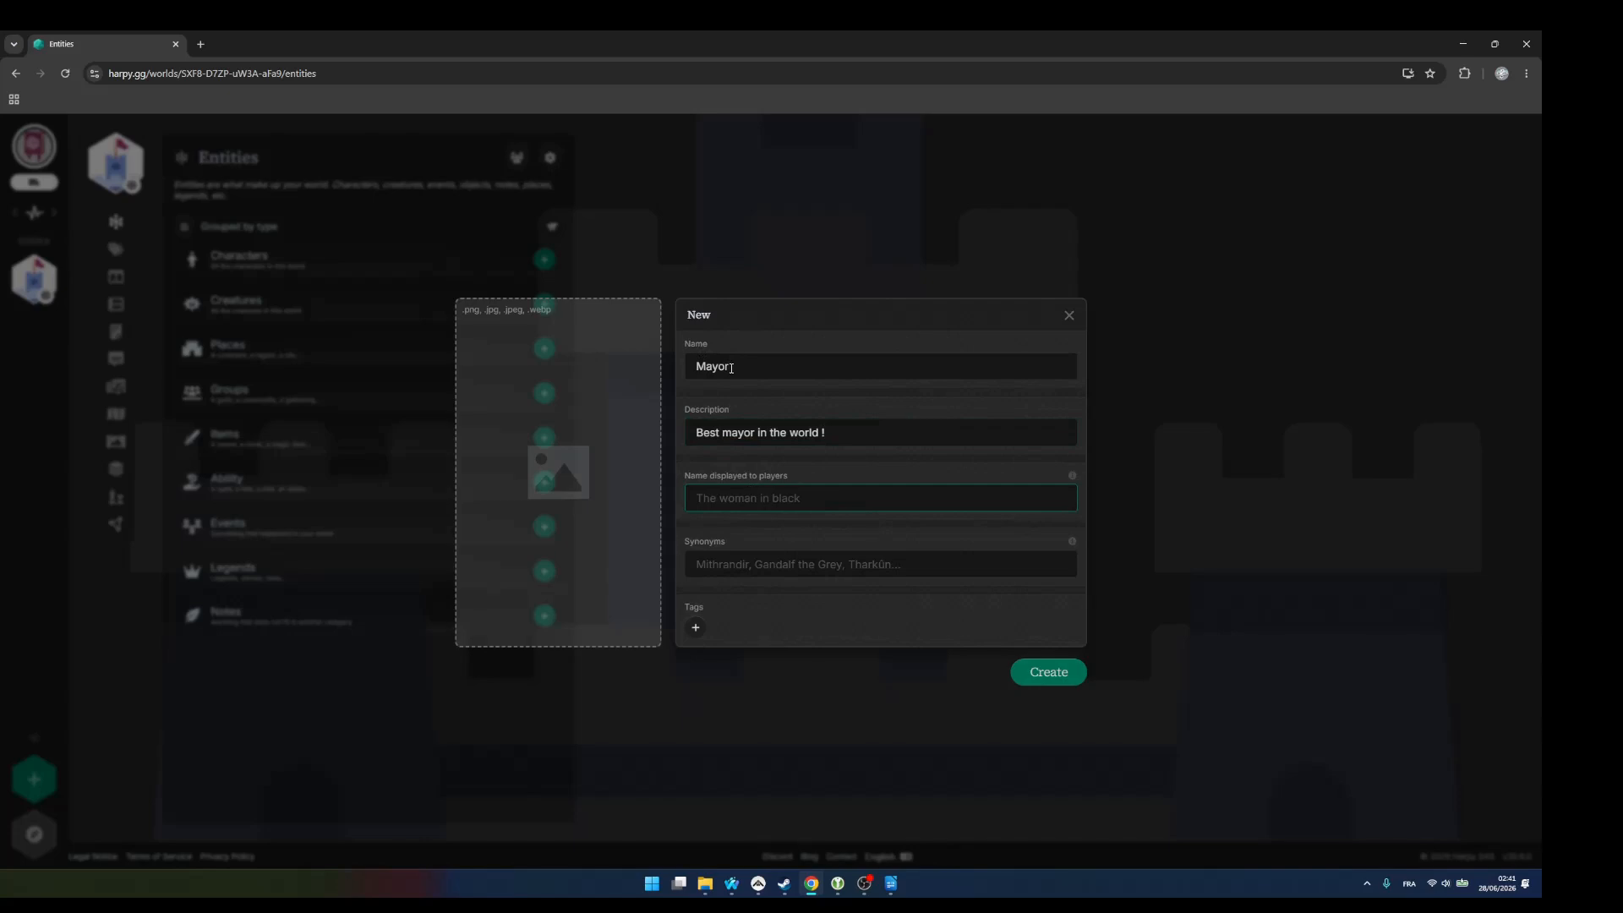
{"action": "type", "text": "M"}
{"action": "key", "text": "Caps_Lock"}
{"action": "type", "text": "ayor of Happy Towxn"}
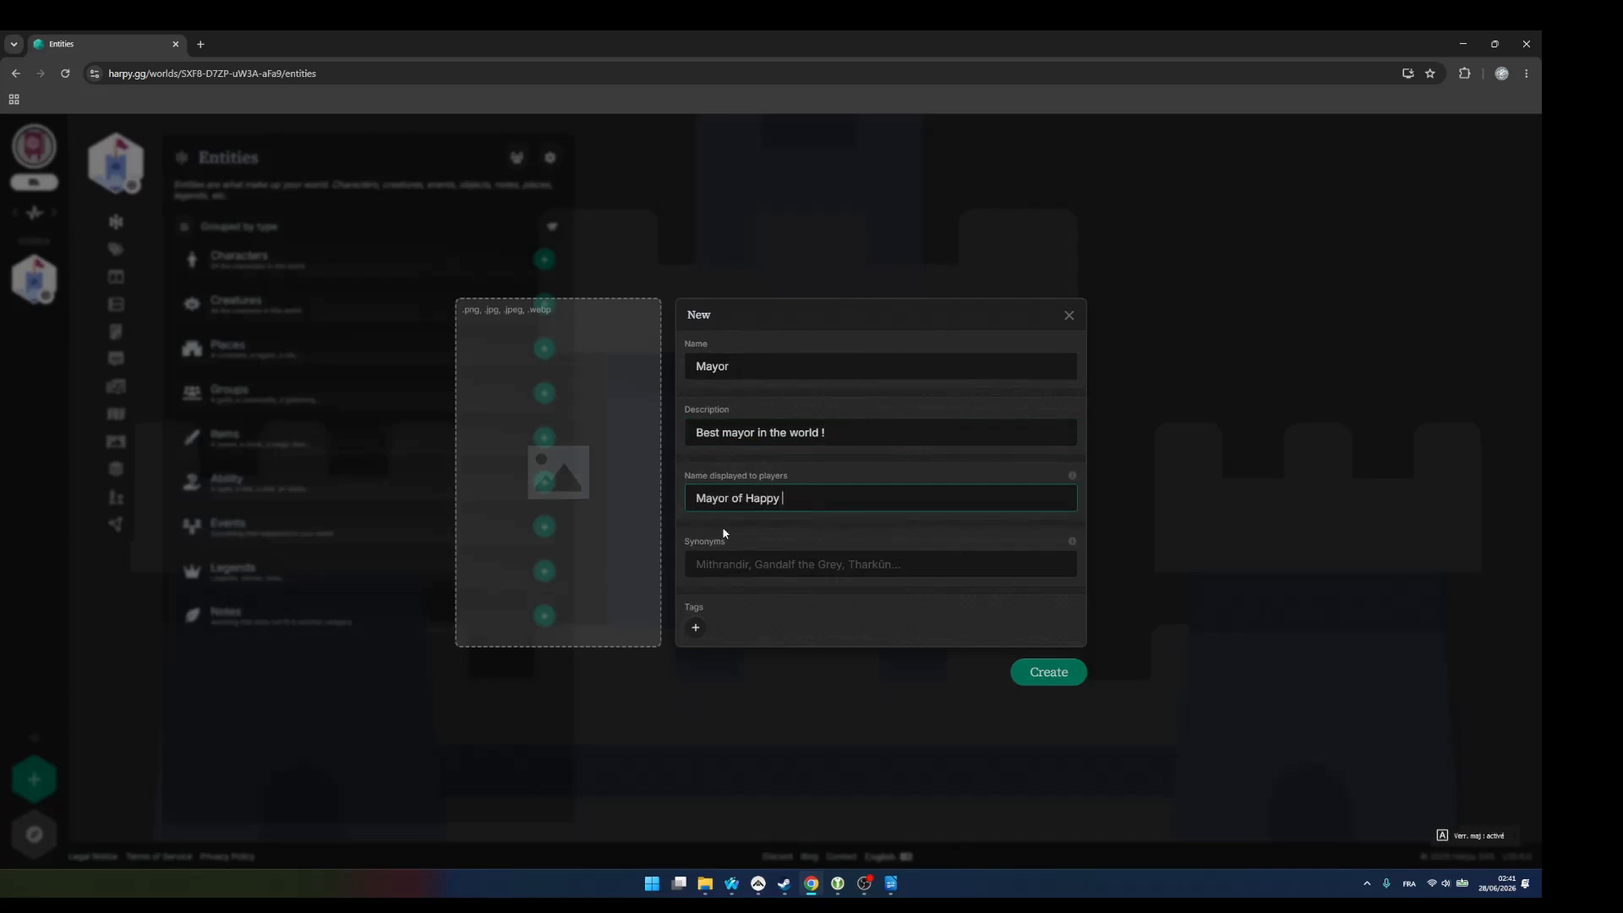
{"action": "key", "text": "BackSpace"}
{"action": "key", "text": "BackSpace"}
{"action": "type", "text": "n"}
- Replace the character's actual name with "BIG BAD GUY"
{"action": "left_click_drag", "start_coordinate": [732, 366], "coordinate": [695, 369]}
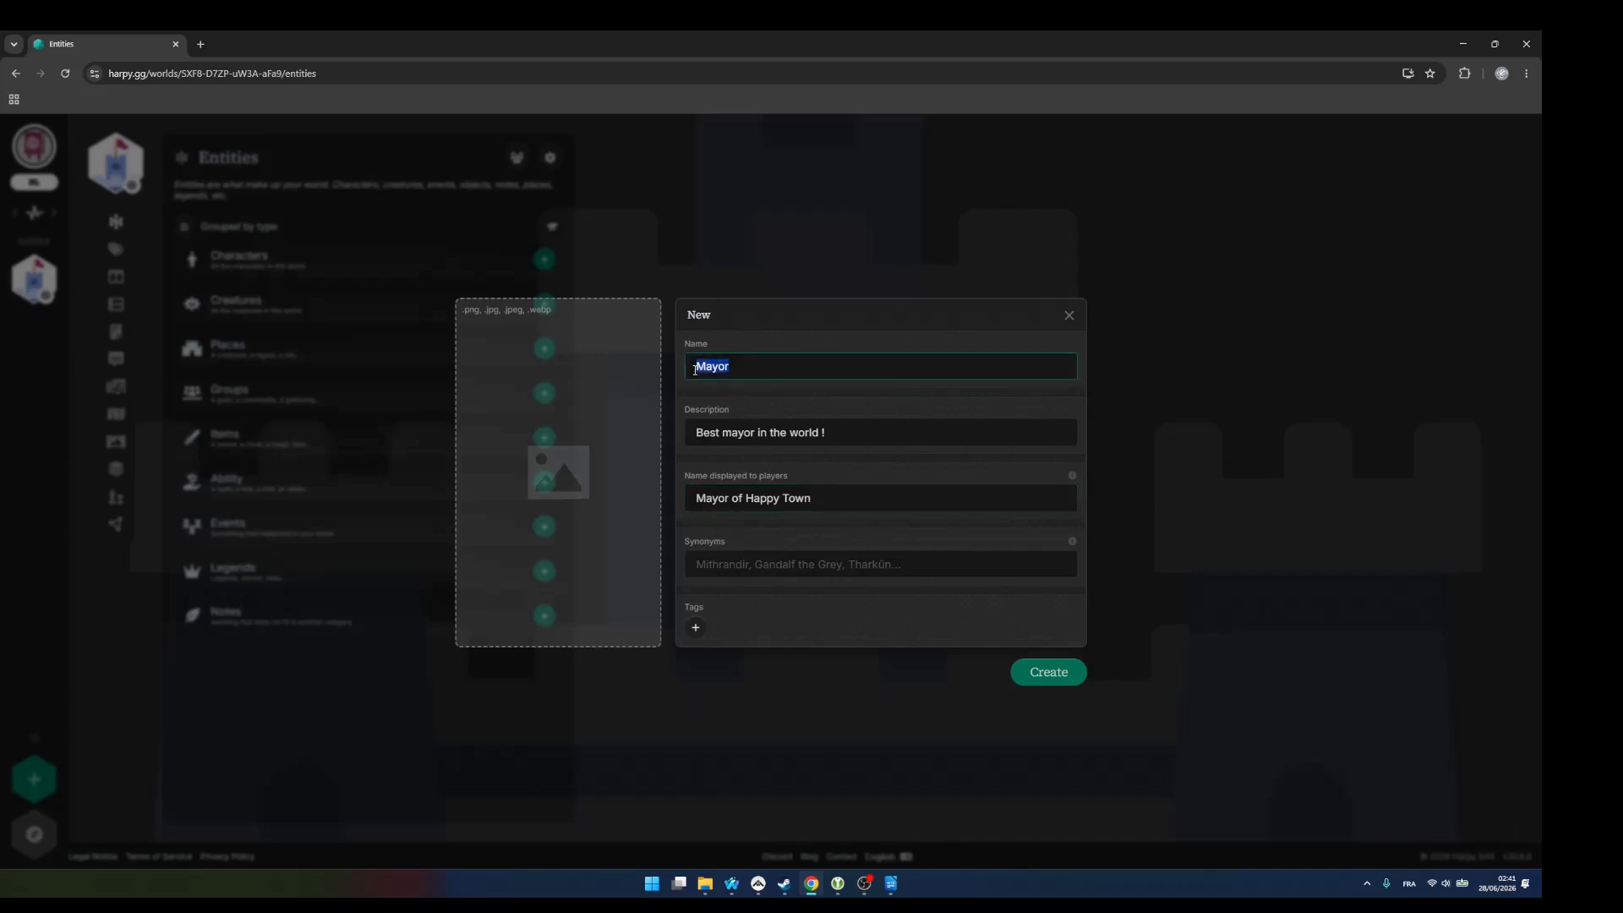
{"action": "key", "text": "Caps_Lock"}
{"action": "type", "text": "BIG BAD GUY"}
{"action": "key", "text": "Caps_Lock"}
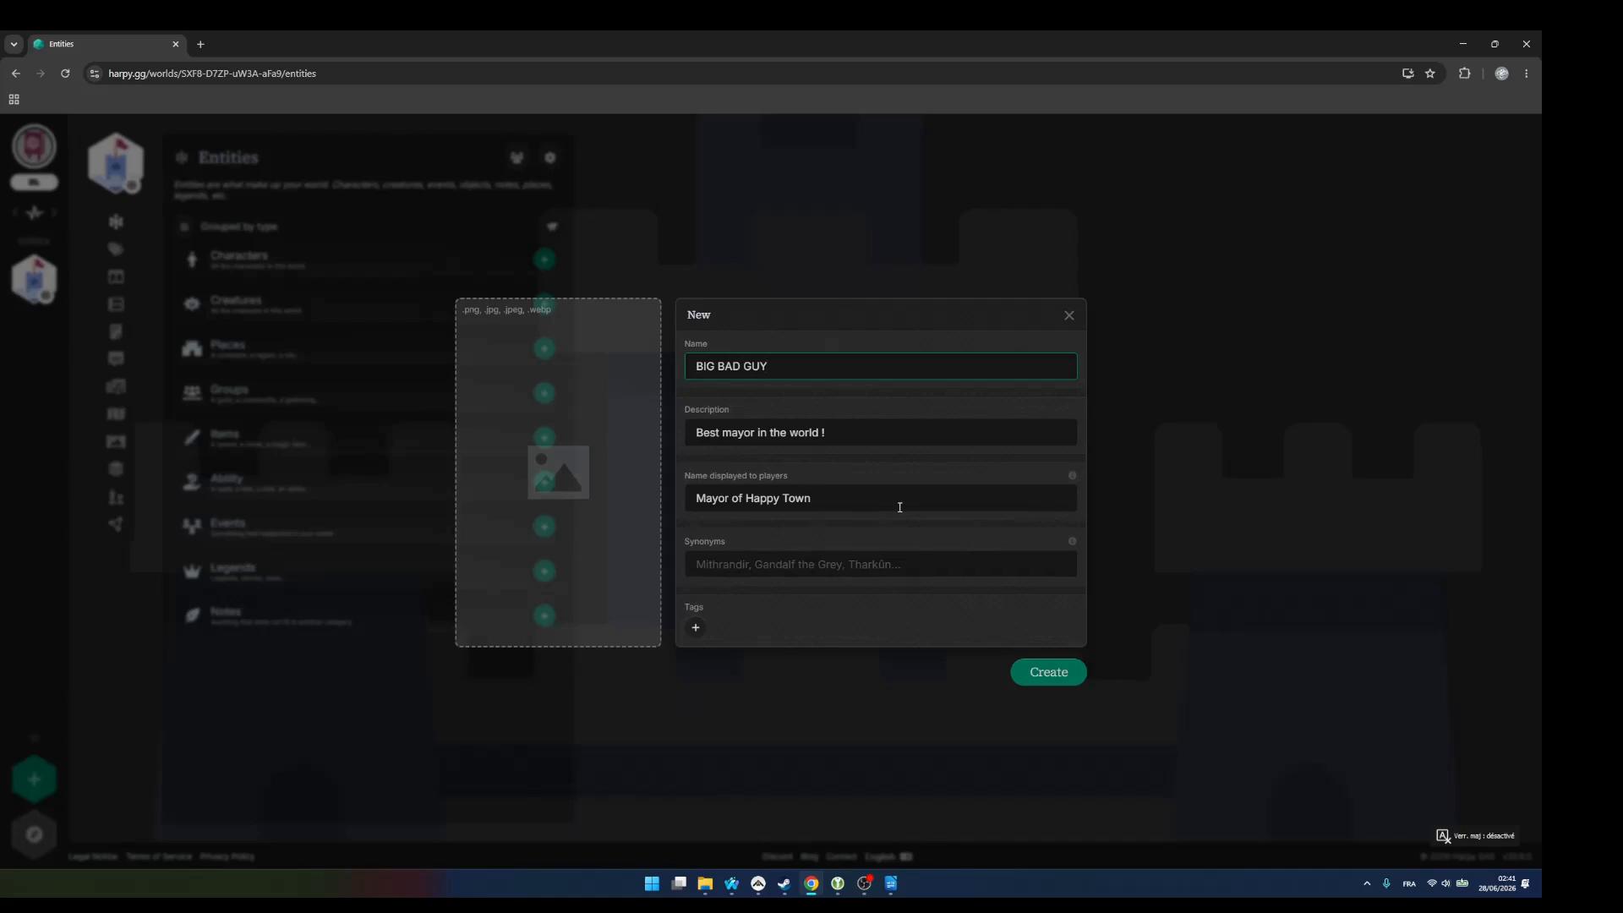
- Add the cartoon villager peasant man image as the character's portrait and create the character
{"action": "left_click", "coordinate": [559, 470]}
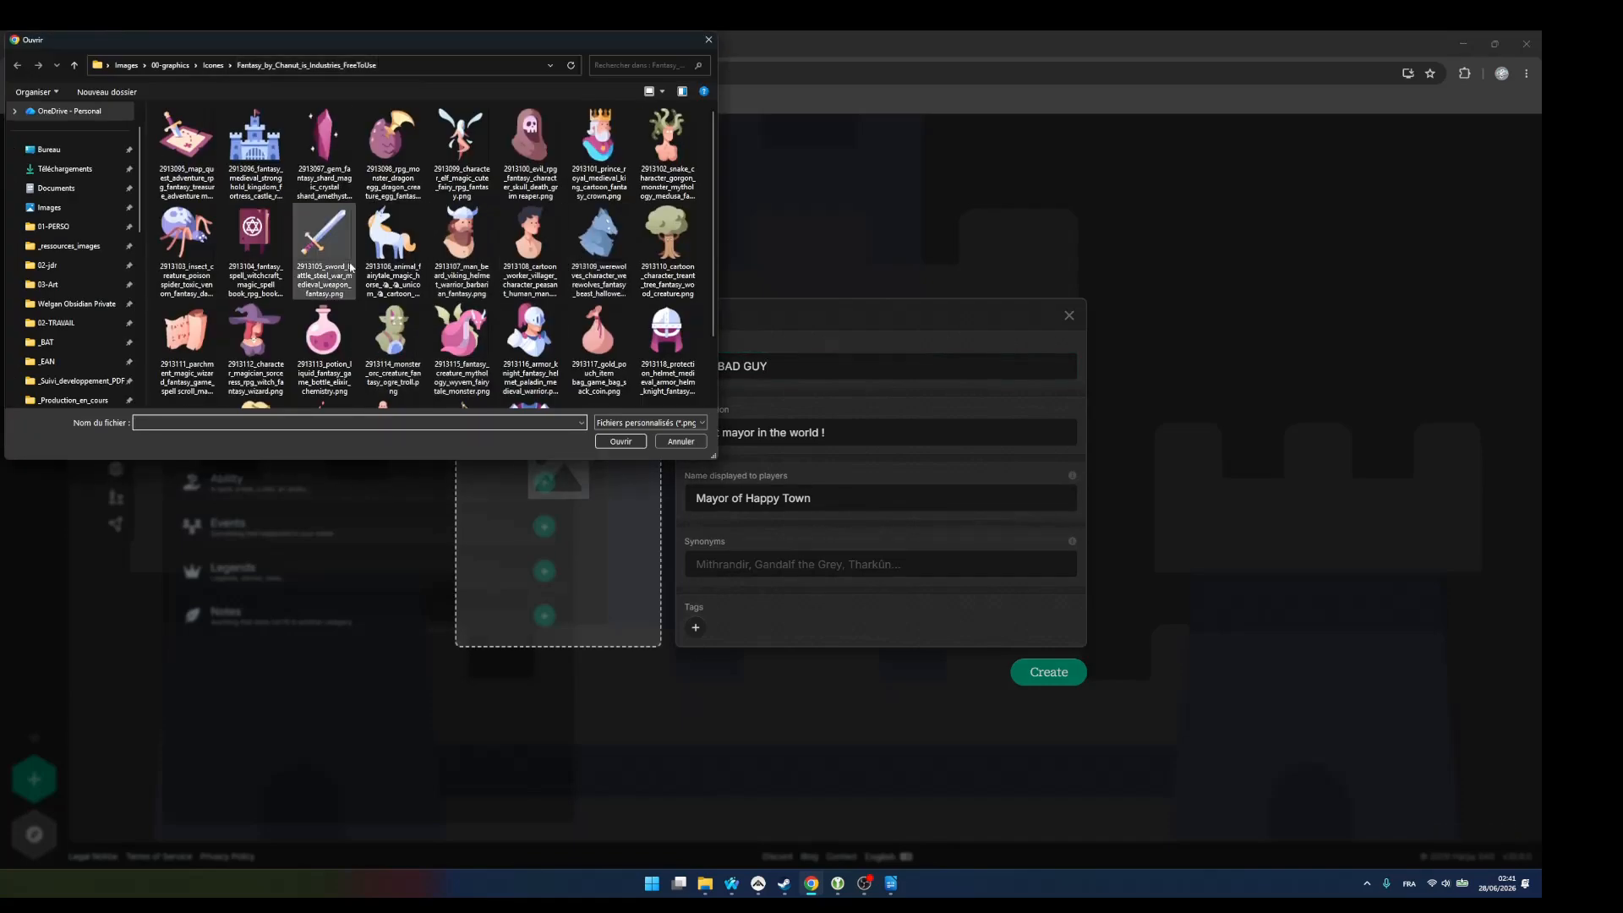
{"action": "left_click", "coordinate": [530, 245]}
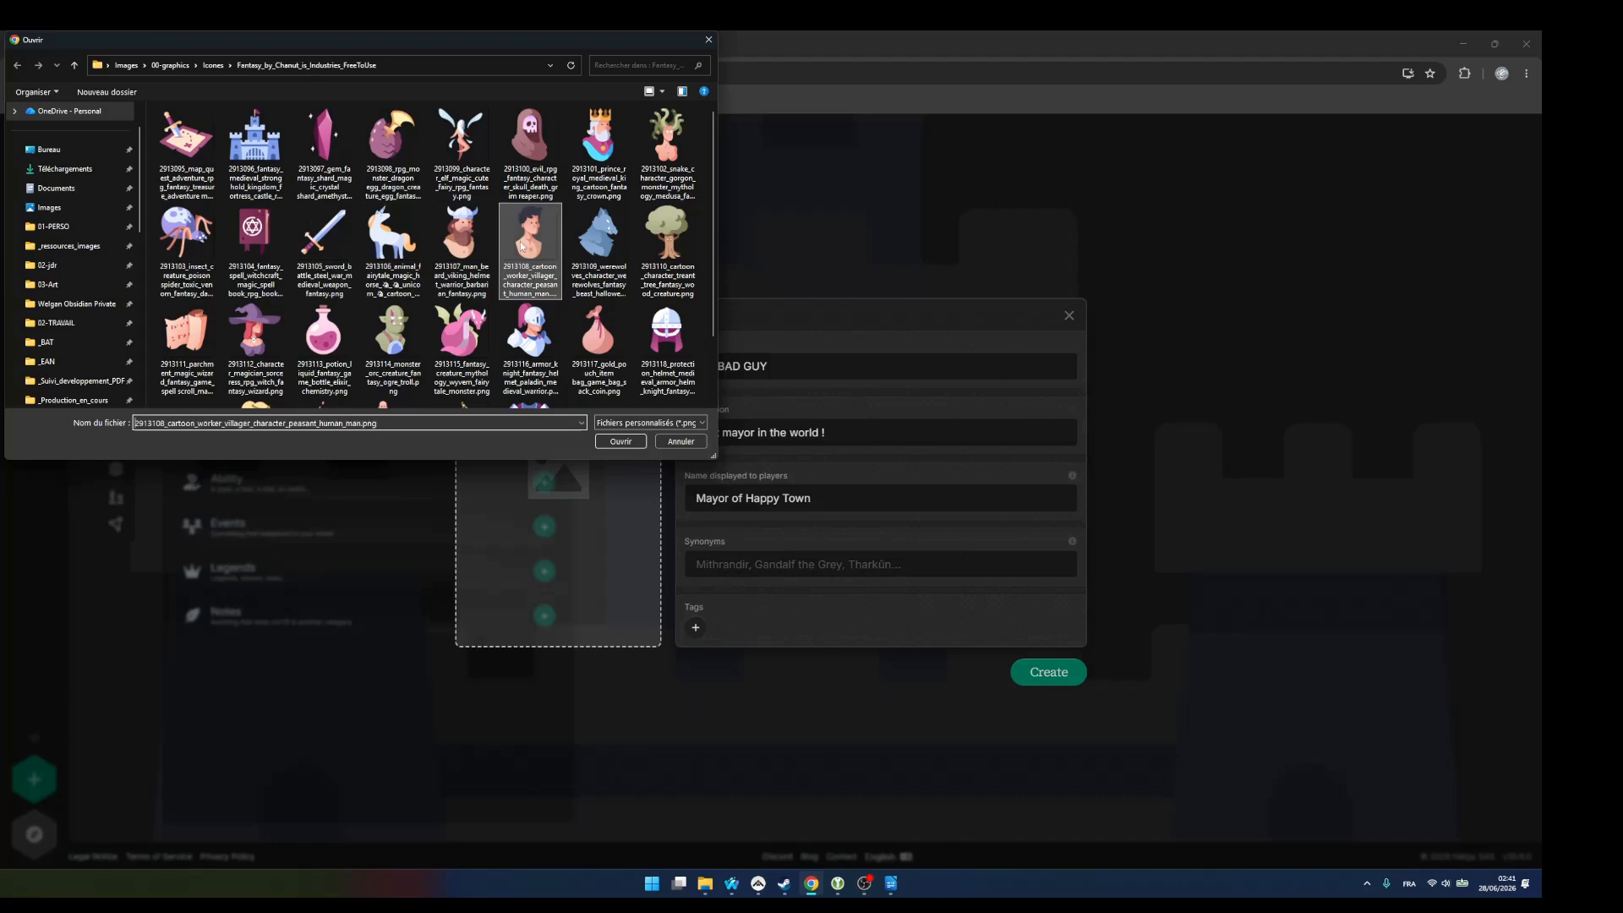
{"action": "left_click", "coordinate": [630, 449]}
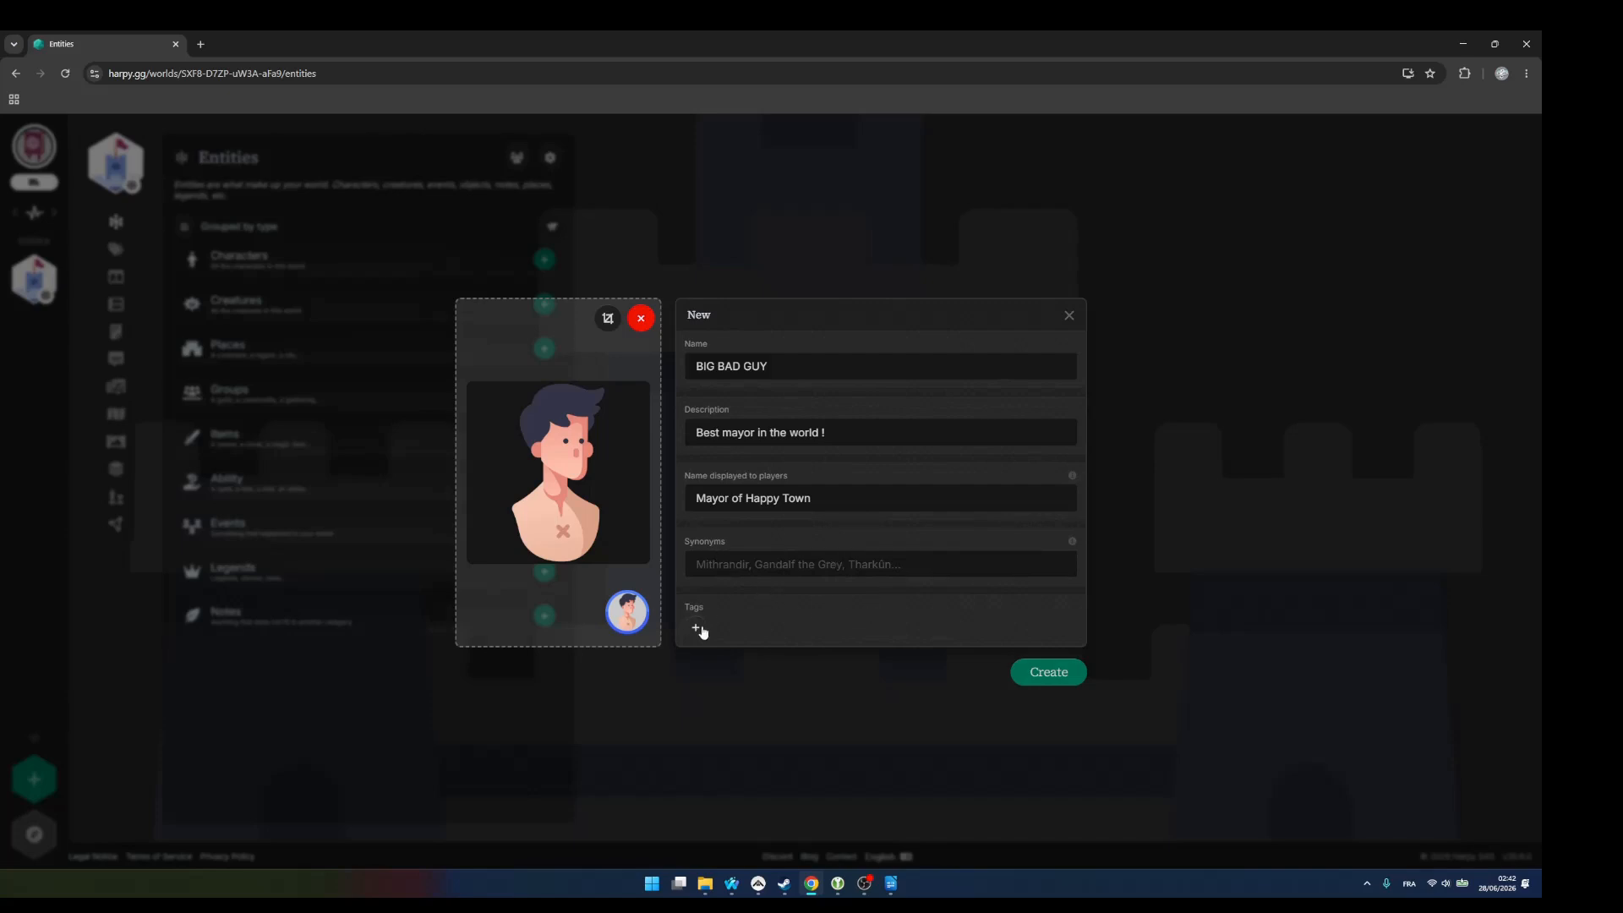
{"action": "left_click", "coordinate": [1046, 687]}
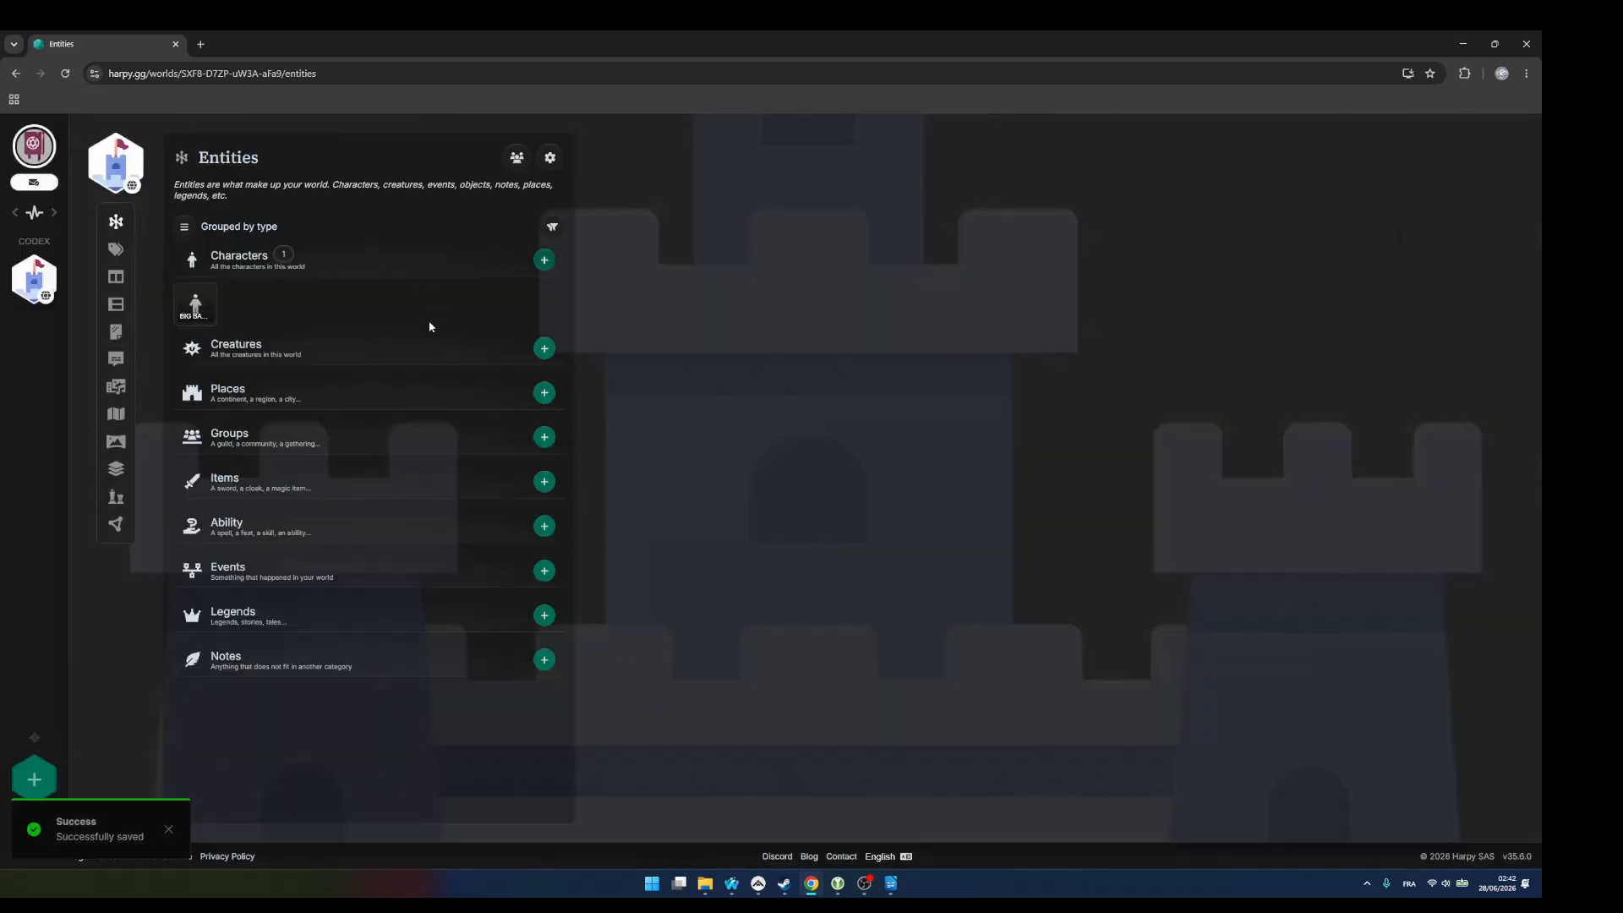
- Add a text block reading "rttest" and an assets block to the BIG BAD GUY character's Description page
{"action": "left_click", "coordinate": [195, 304]}
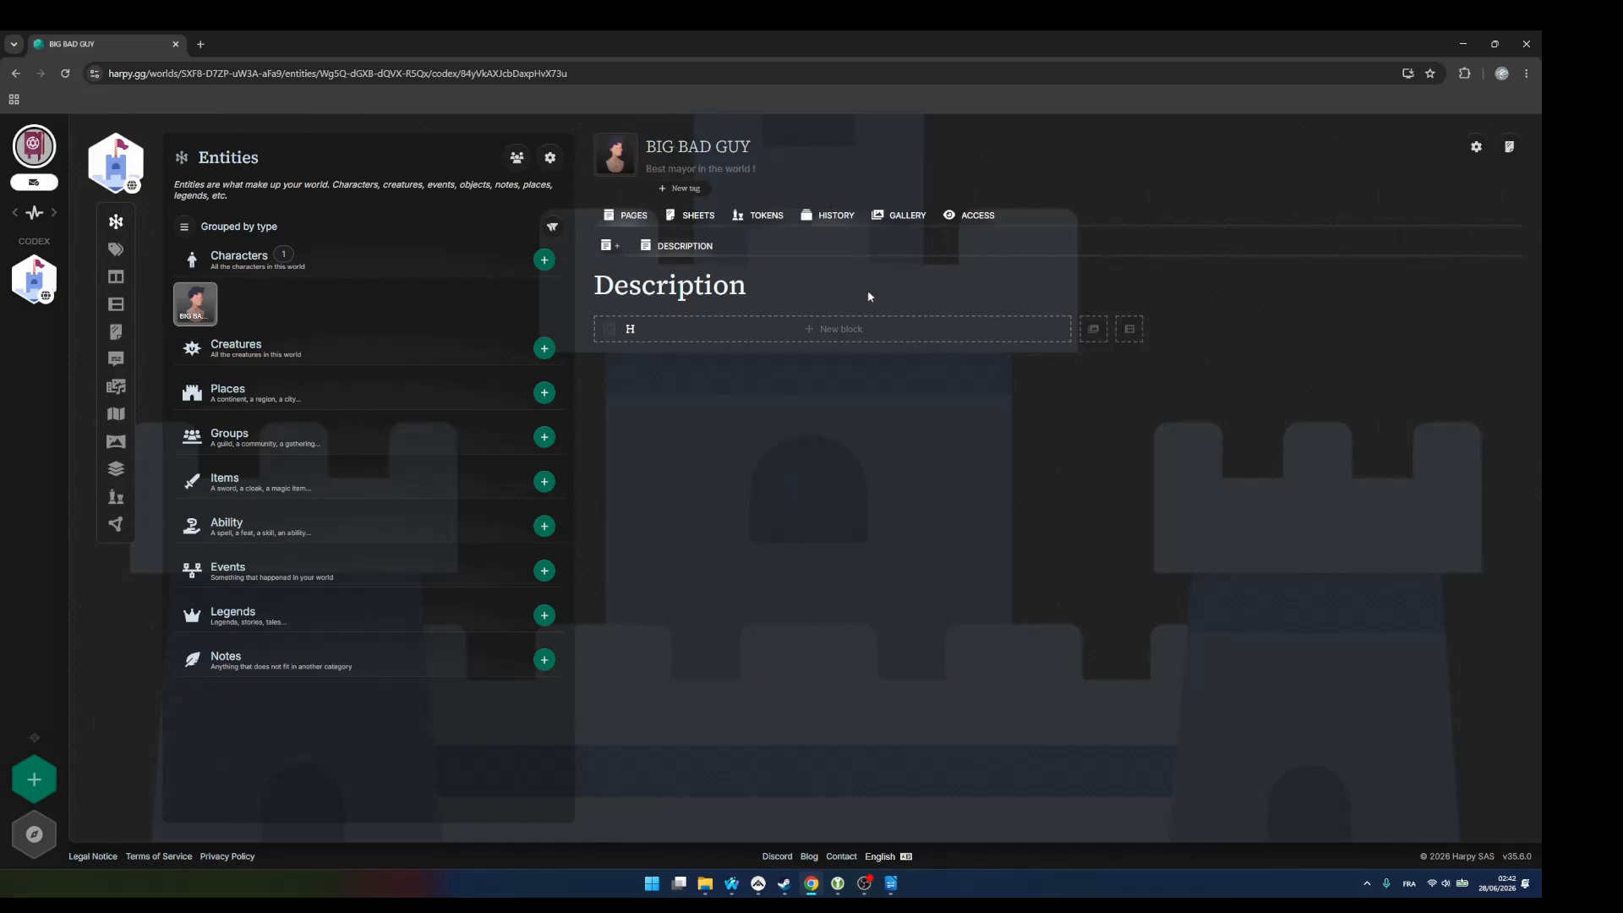
{"action": "left_click", "coordinate": [814, 330]}
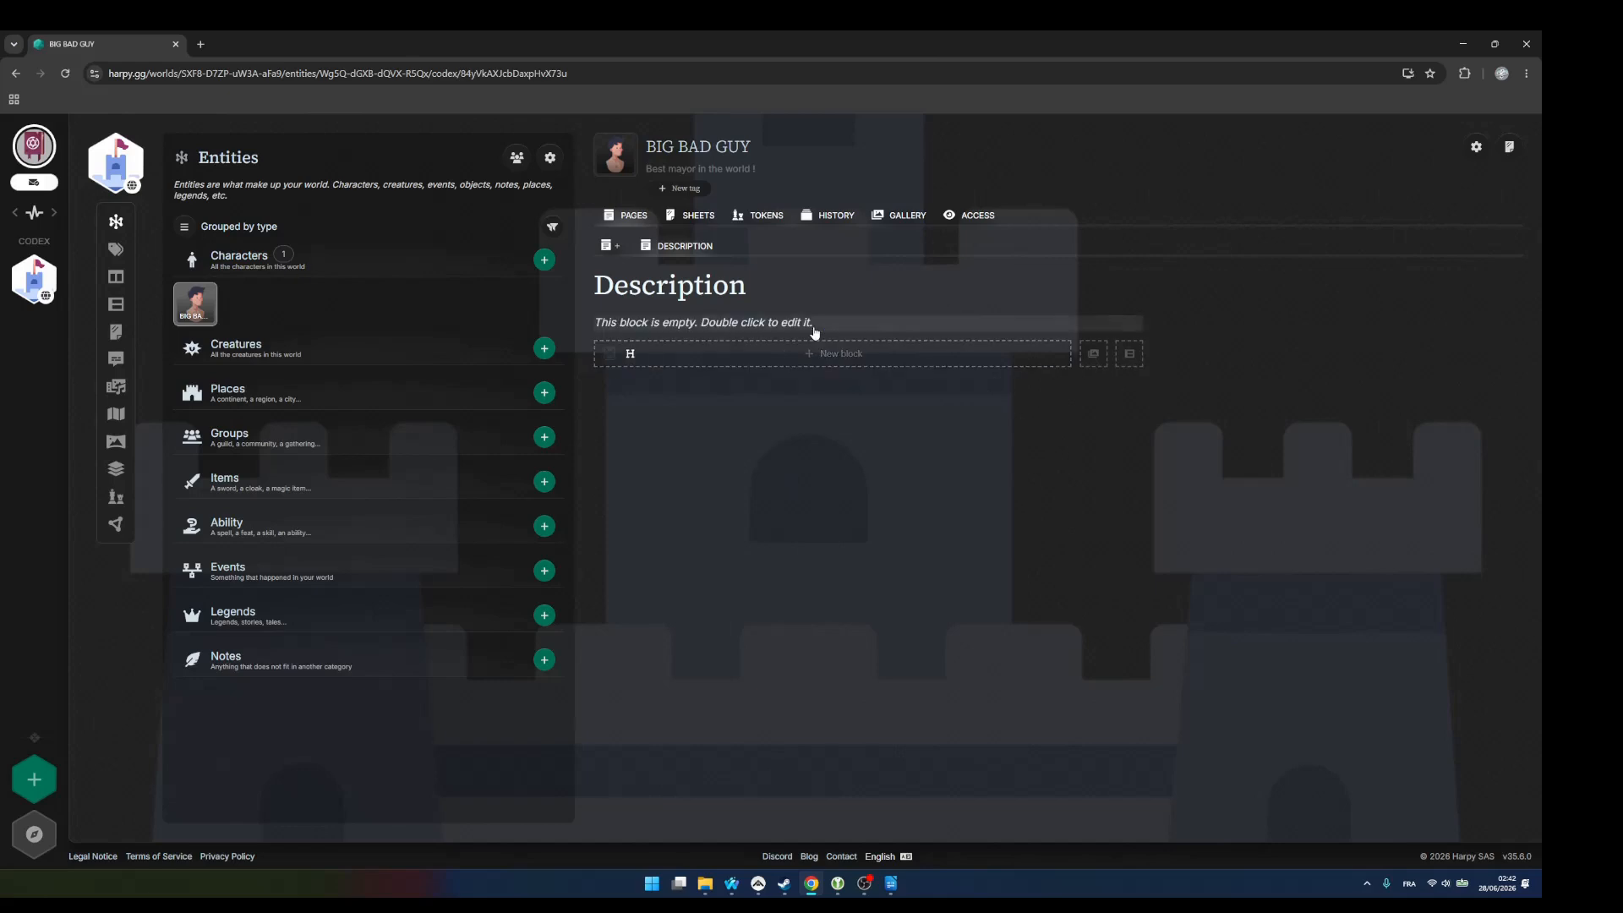
{"action": "type", "text": "rttest"}
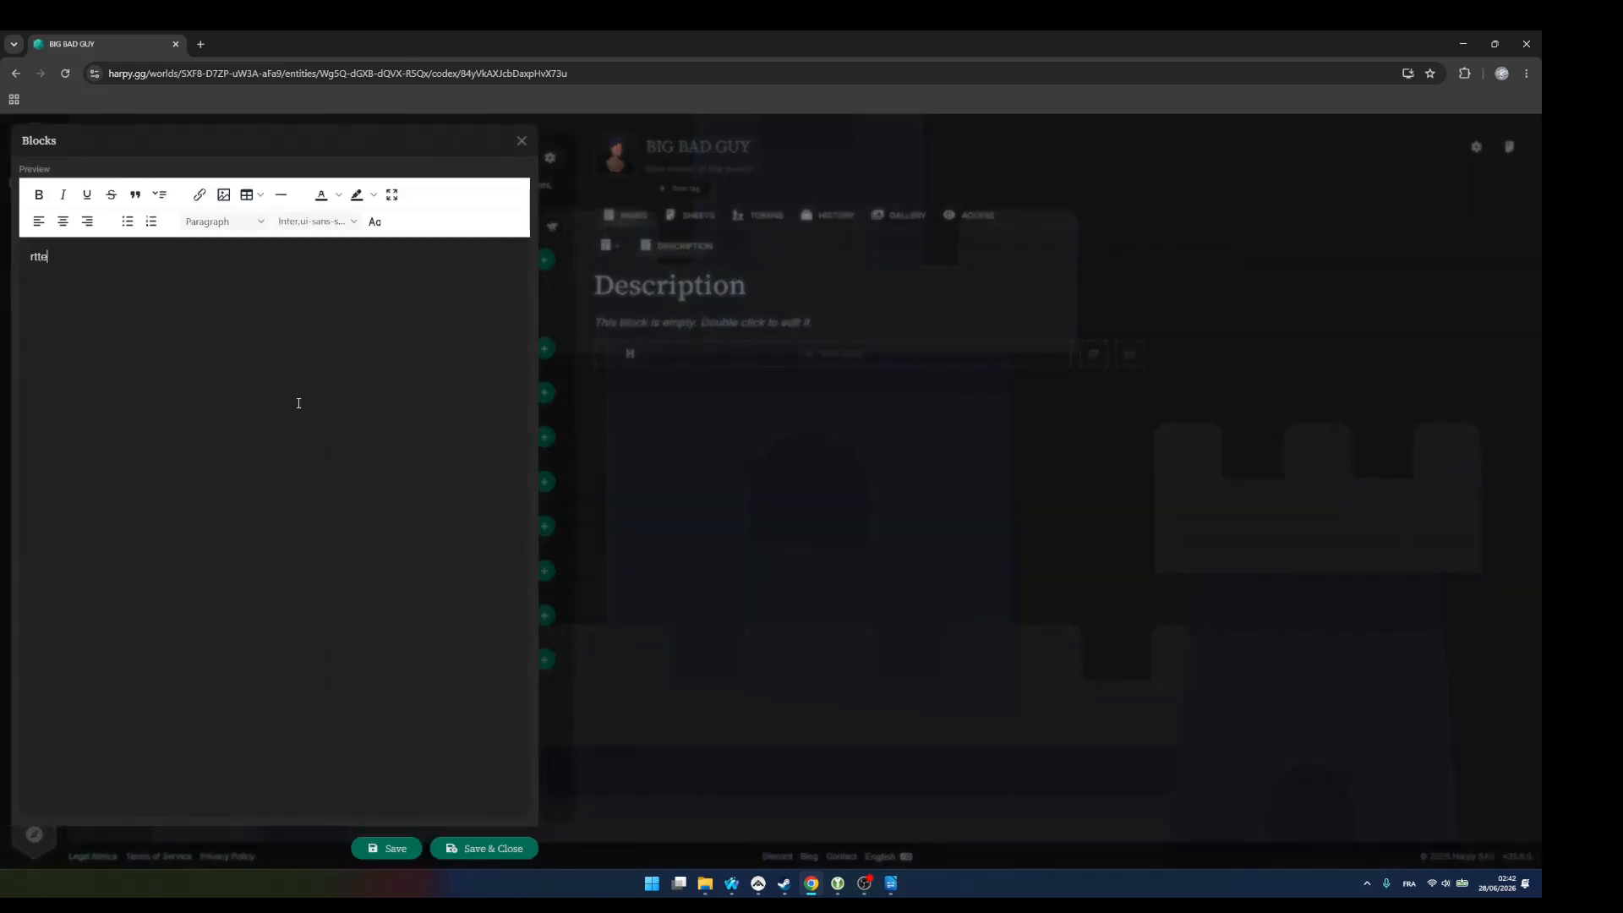
{"action": "left_click", "coordinate": [484, 848]}
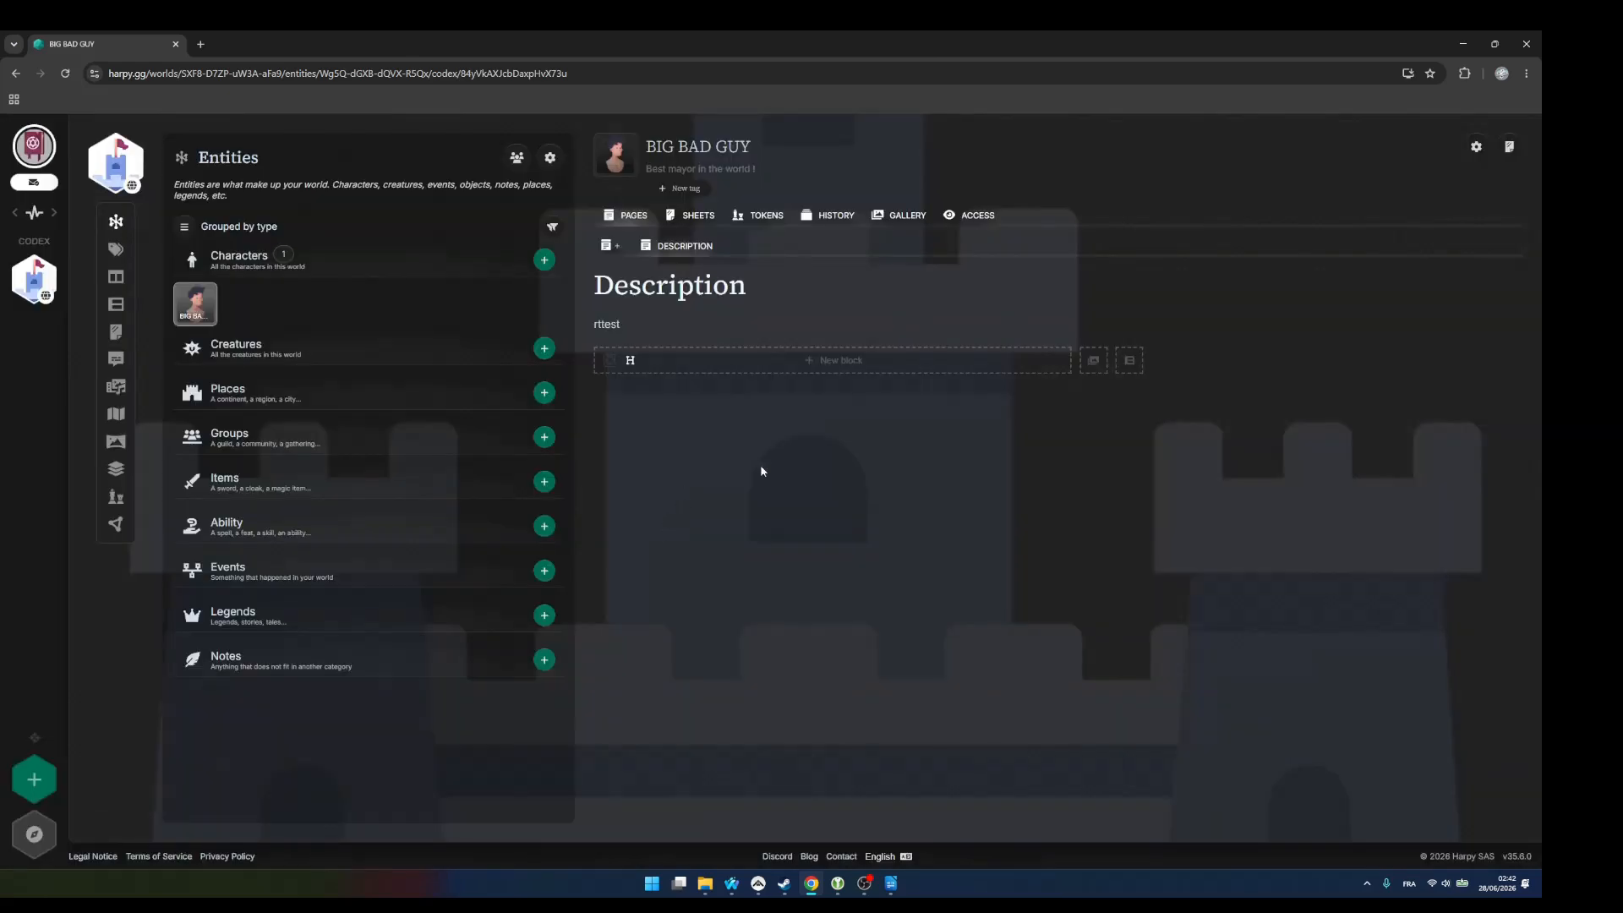
{"action": "left_click", "coordinate": [1093, 360]}
{"action": "left_click", "coordinate": [1070, 683]}
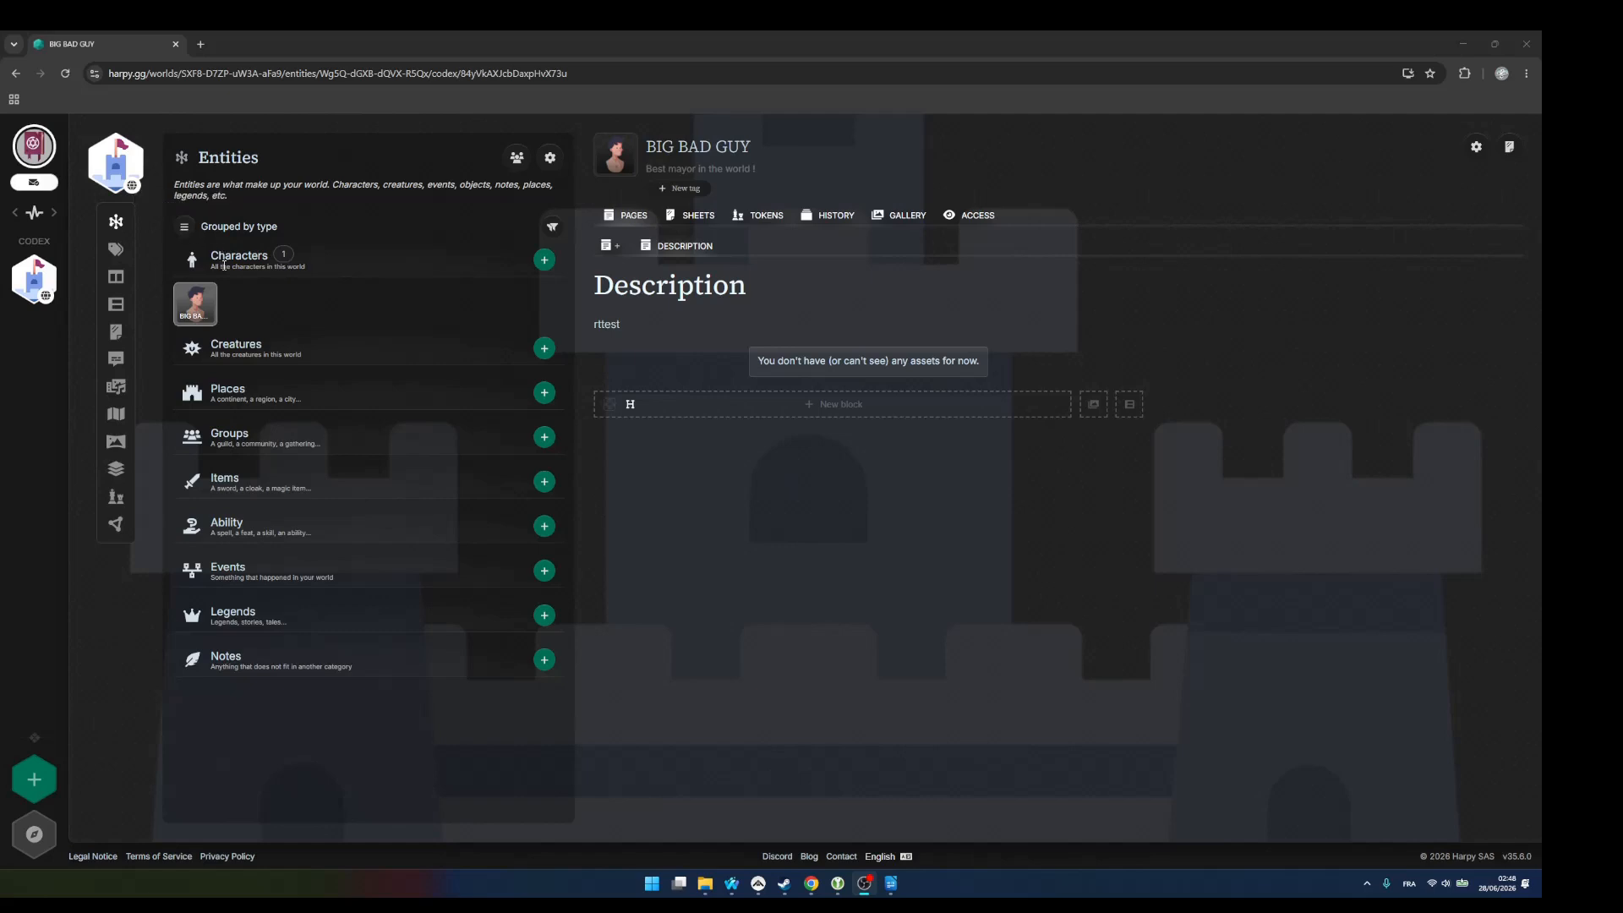
- Show the entities as Grouped by type (tabs) and look through the Places and Characters categories
{"action": "left_click", "coordinate": [183, 226]}
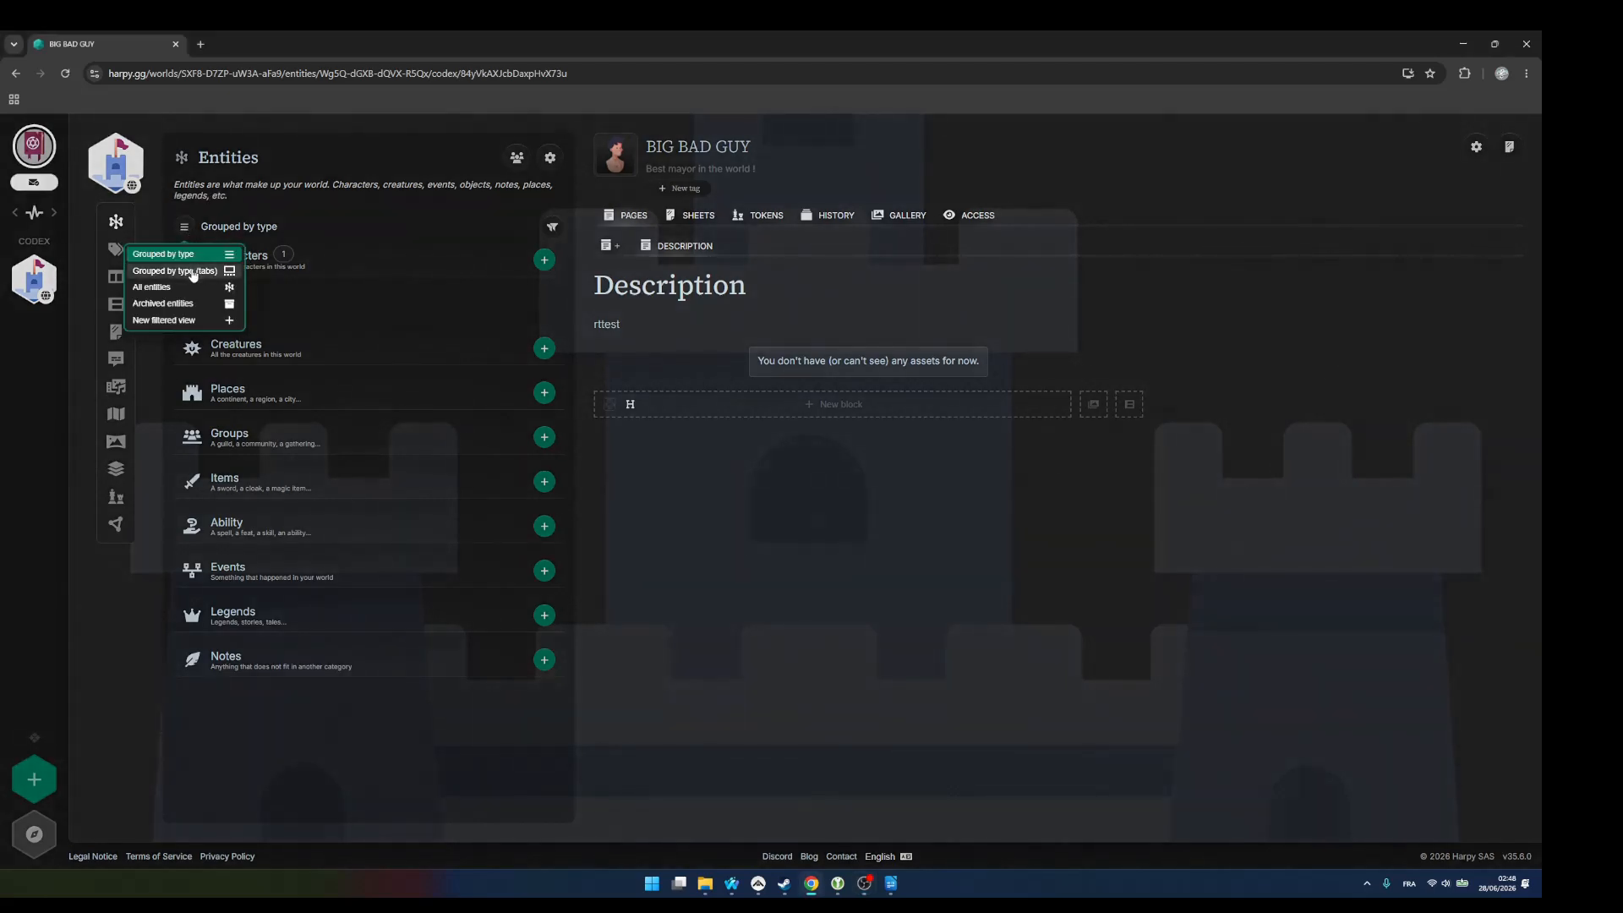
{"action": "left_click", "coordinate": [193, 271]}
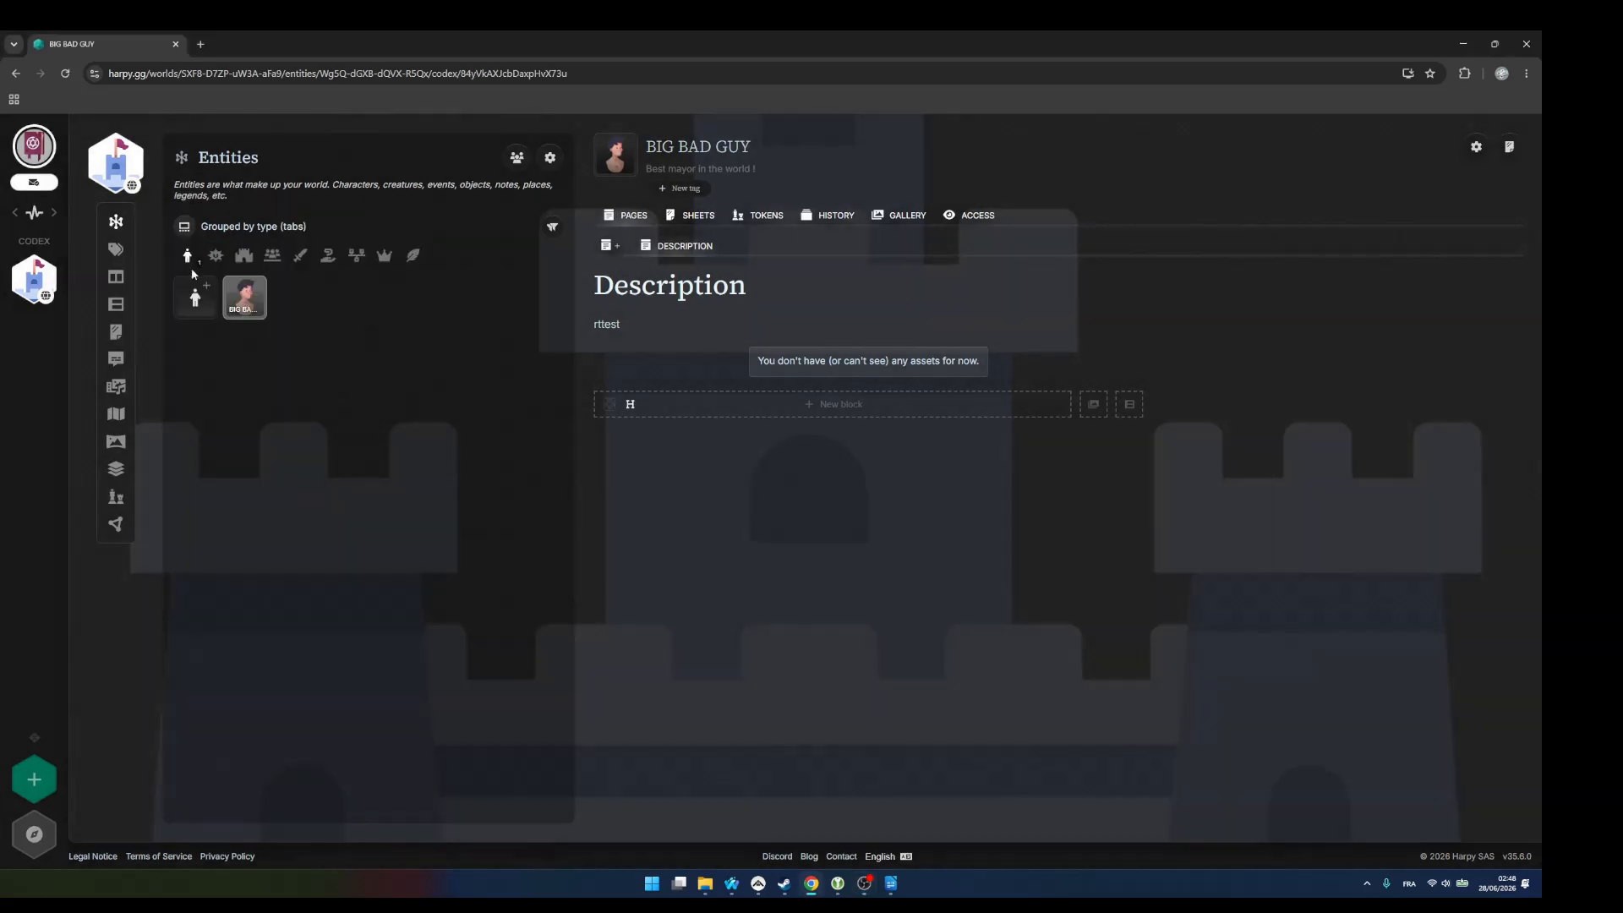
{"action": "left_click", "coordinate": [245, 259]}
{"action": "left_click", "coordinate": [188, 257]}
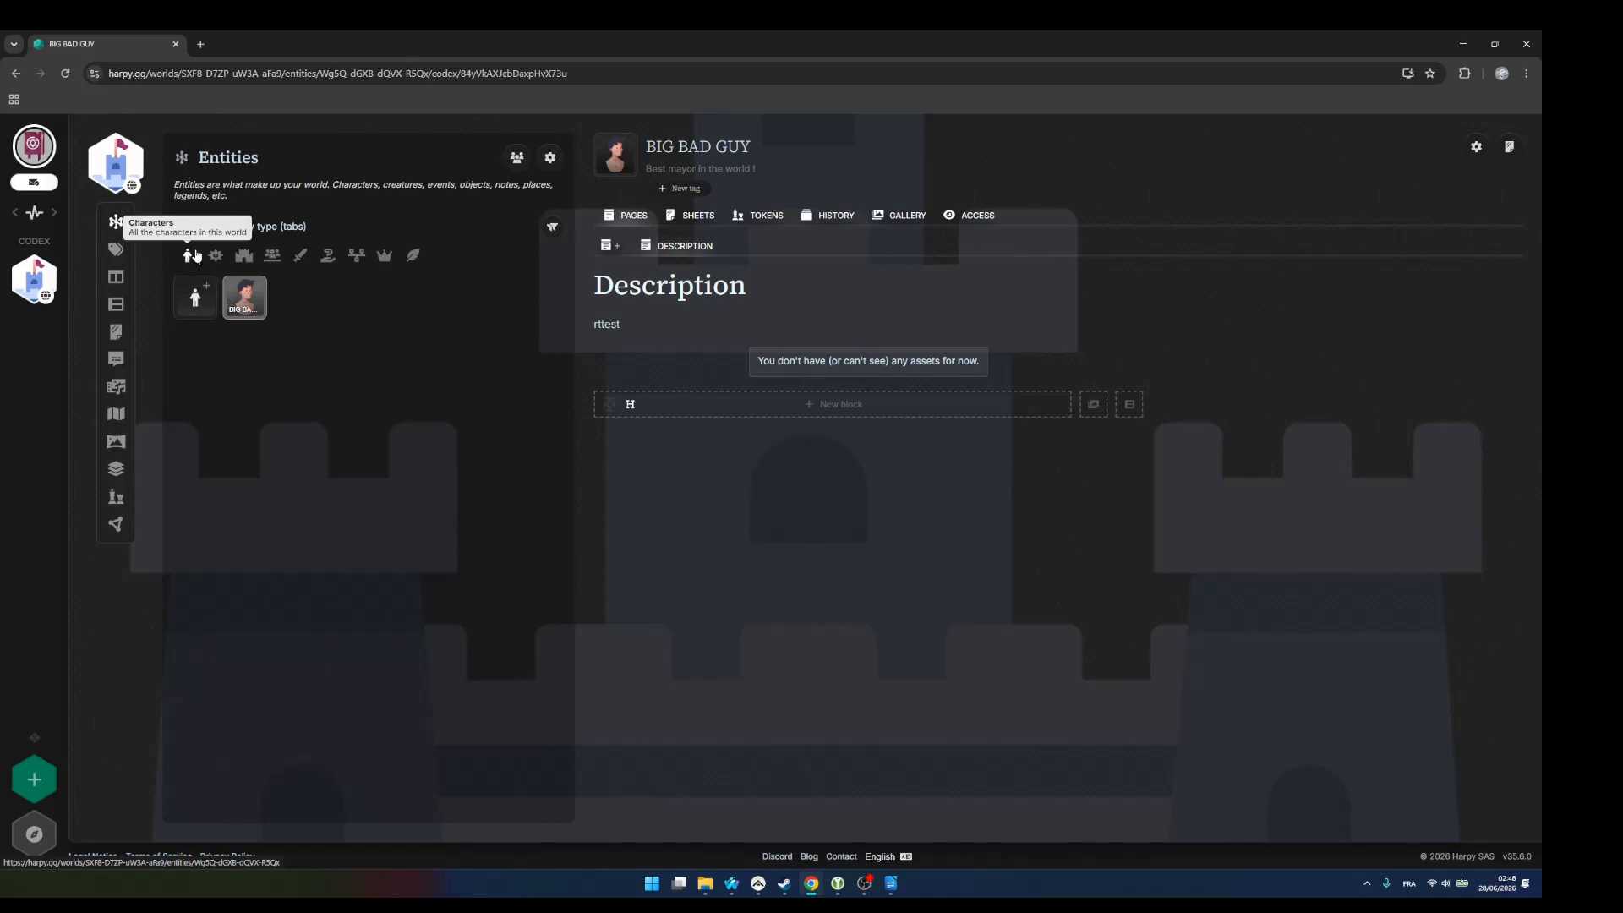
- View the All entities and Archived entities lists, and return the entity list to Grouped by type
{"action": "left_click", "coordinate": [184, 226]}
{"action": "left_click", "coordinate": [160, 287]}
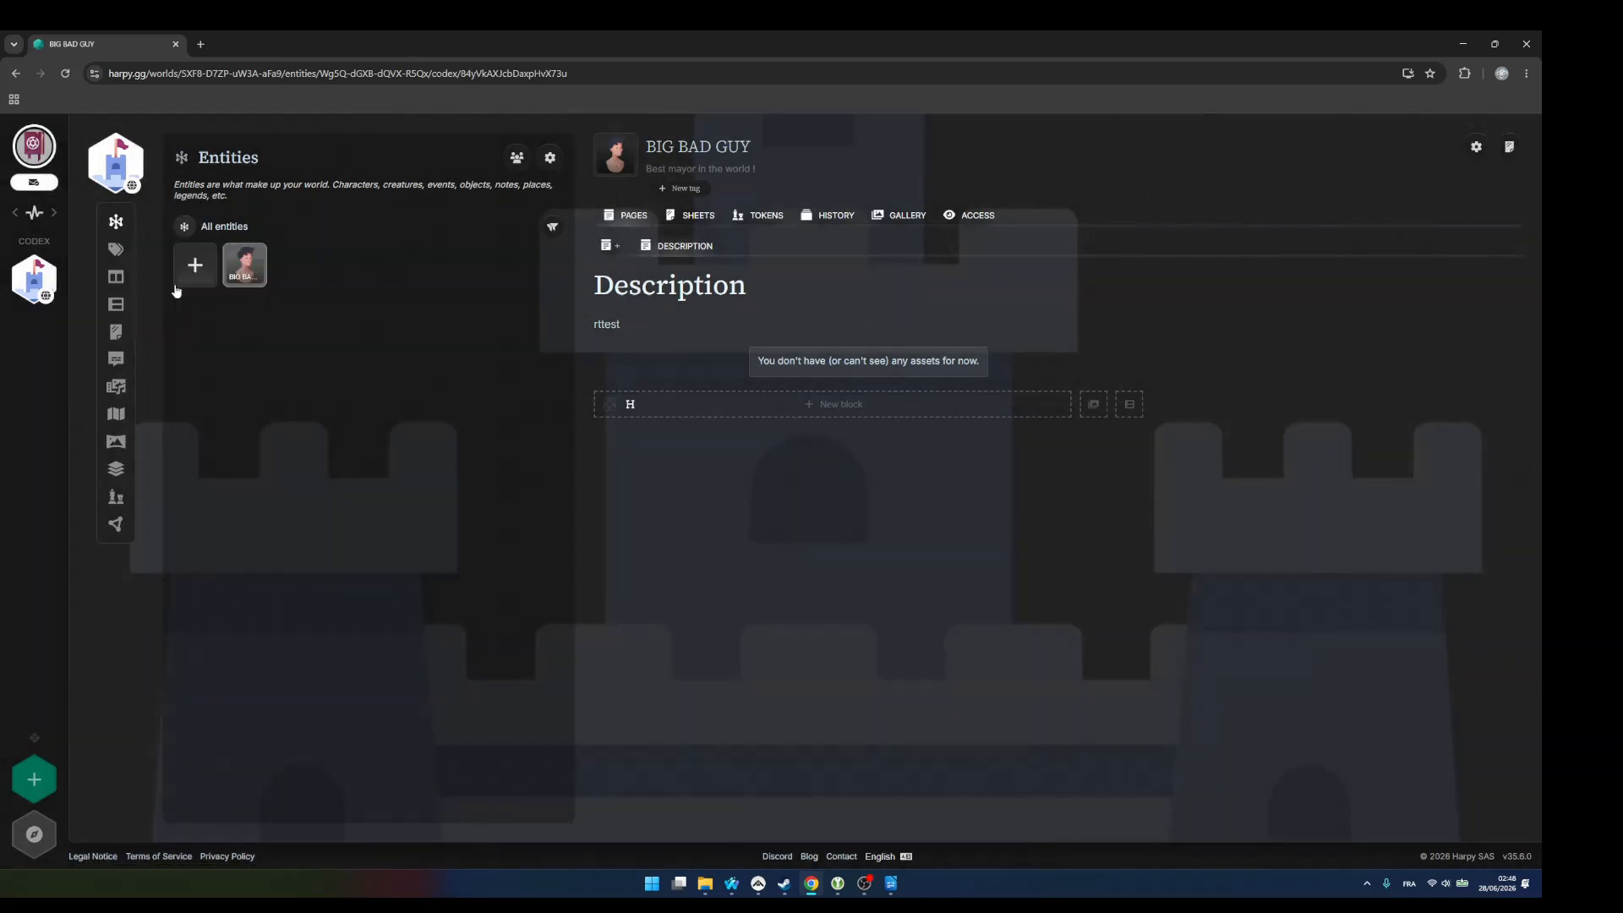
{"action": "left_click", "coordinate": [191, 229]}
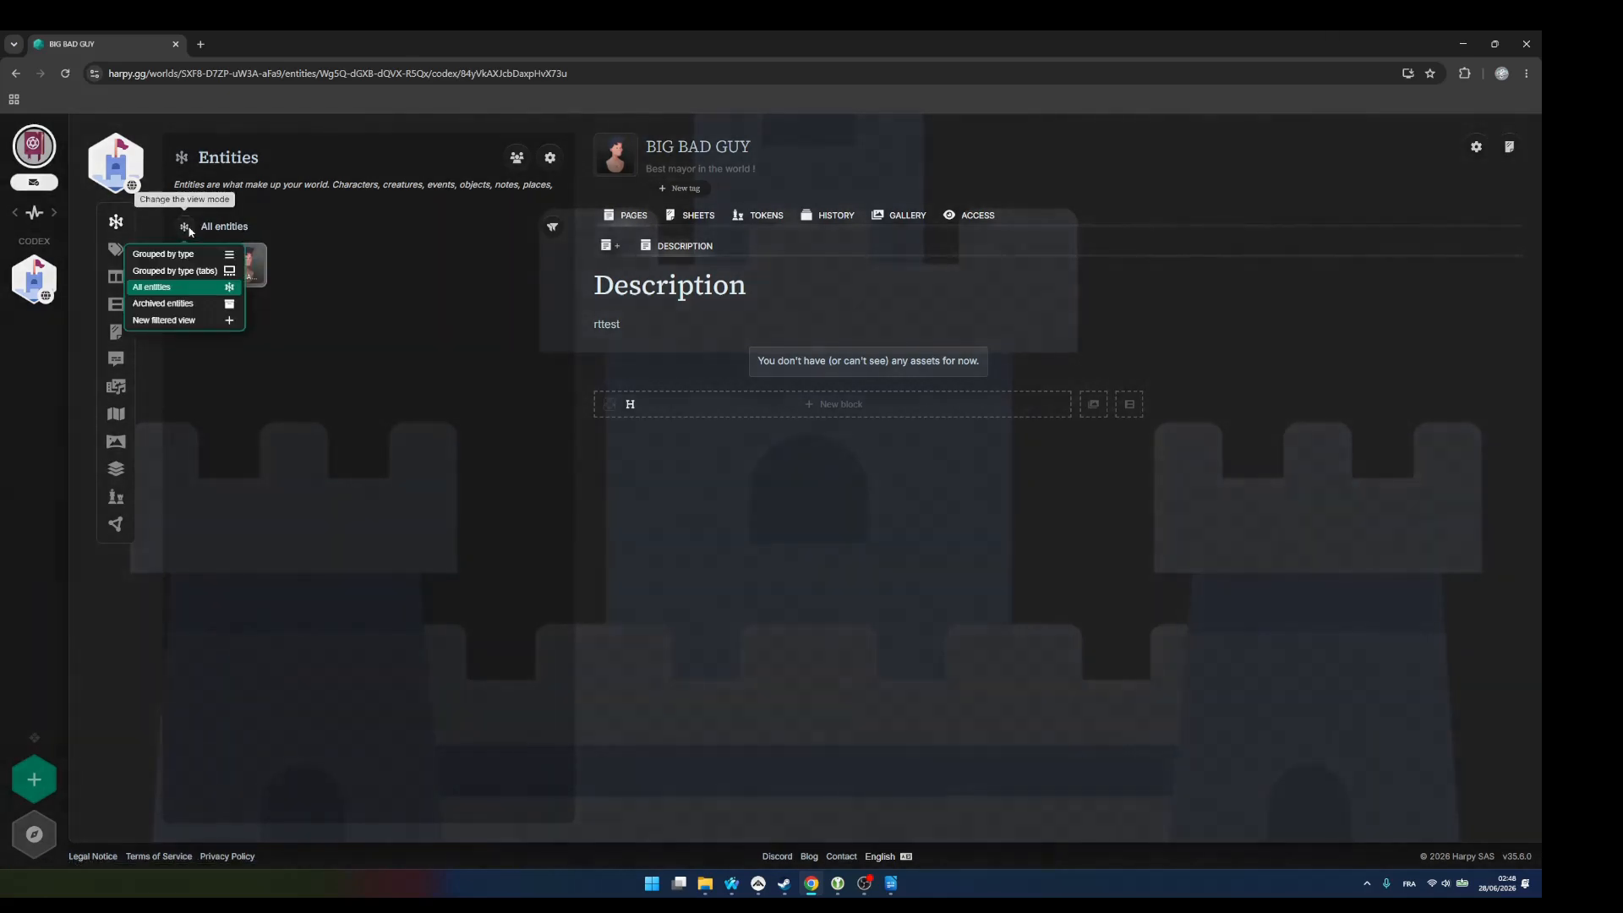
{"action": "left_click", "coordinate": [176, 306]}
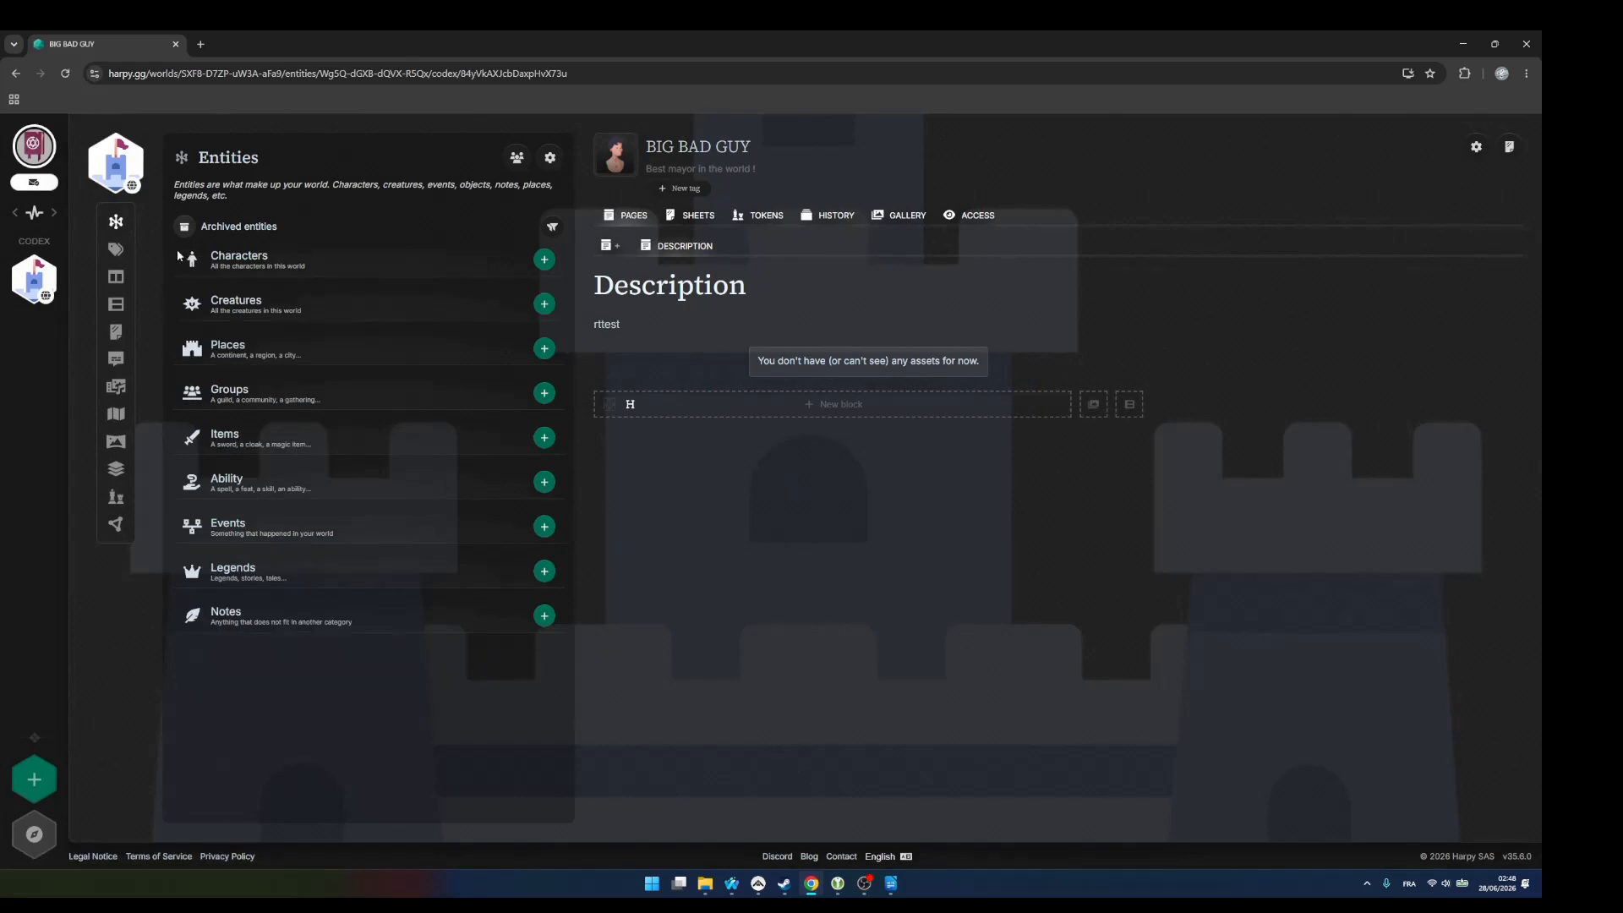
{"action": "left_click", "coordinate": [183, 229]}
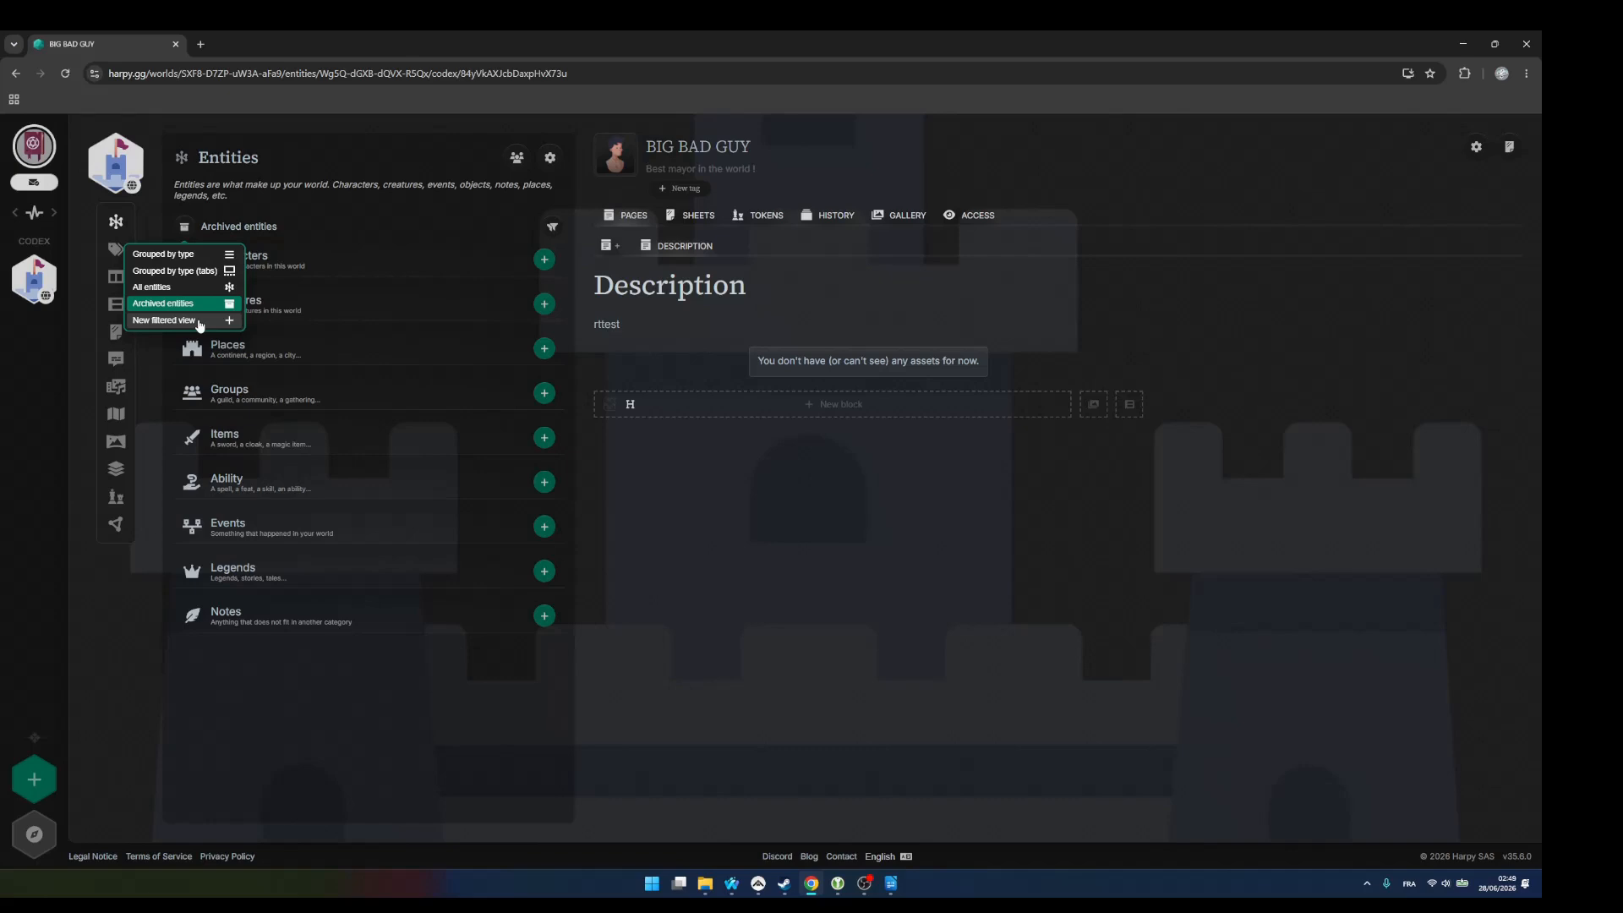
{"action": "left_click", "coordinate": [405, 221]}
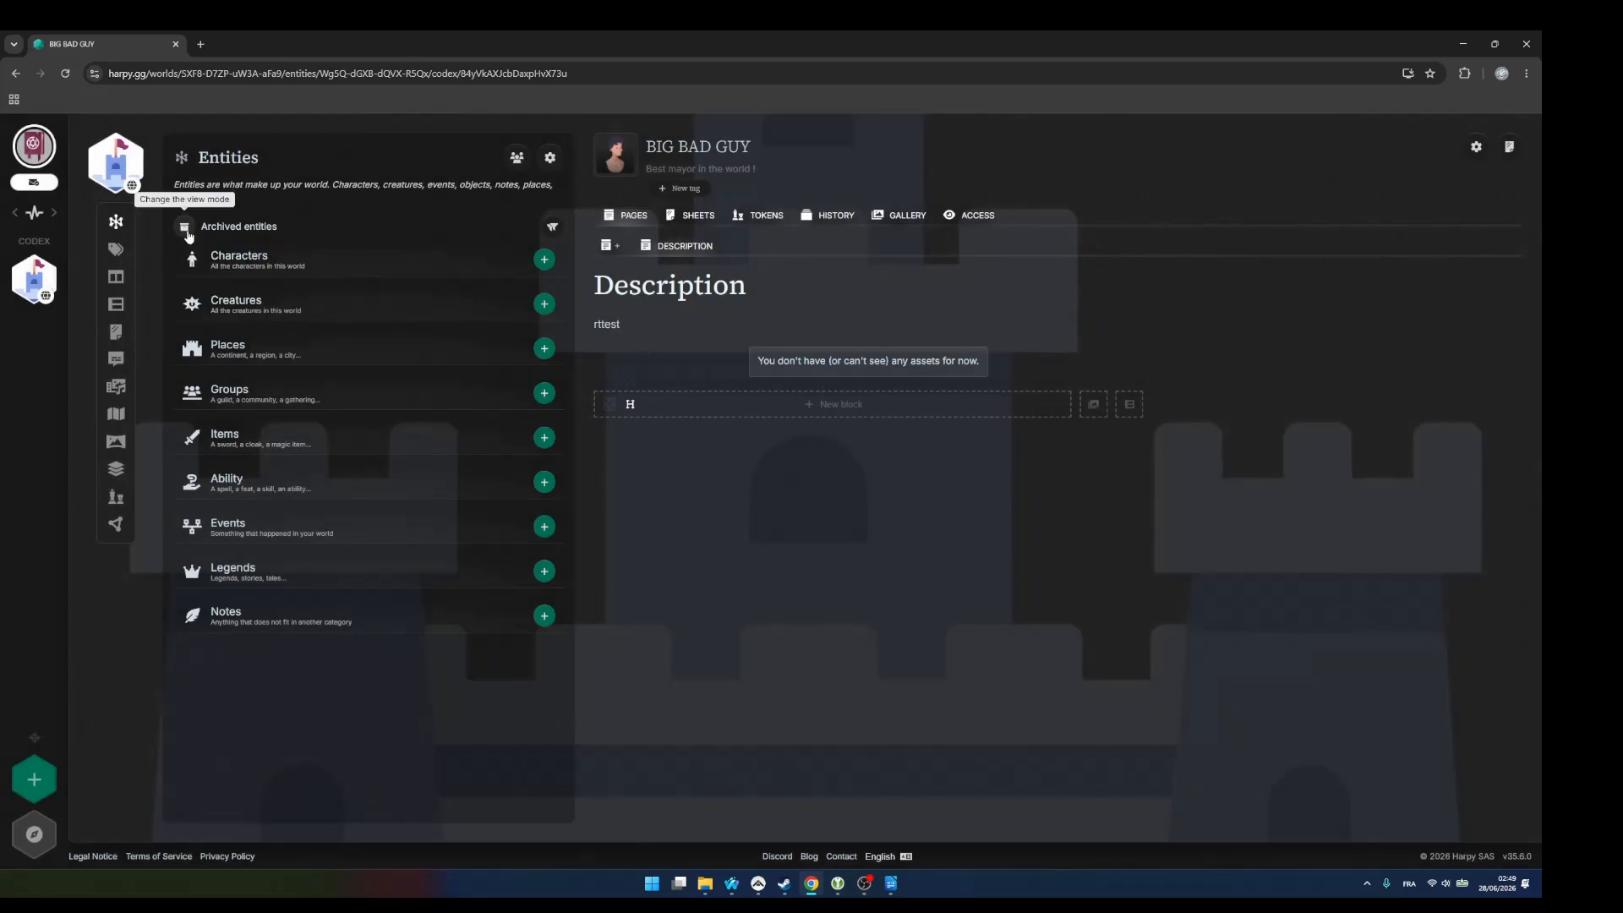
{"action": "left_click", "coordinate": [187, 231]}
{"action": "left_click", "coordinate": [186, 255]}
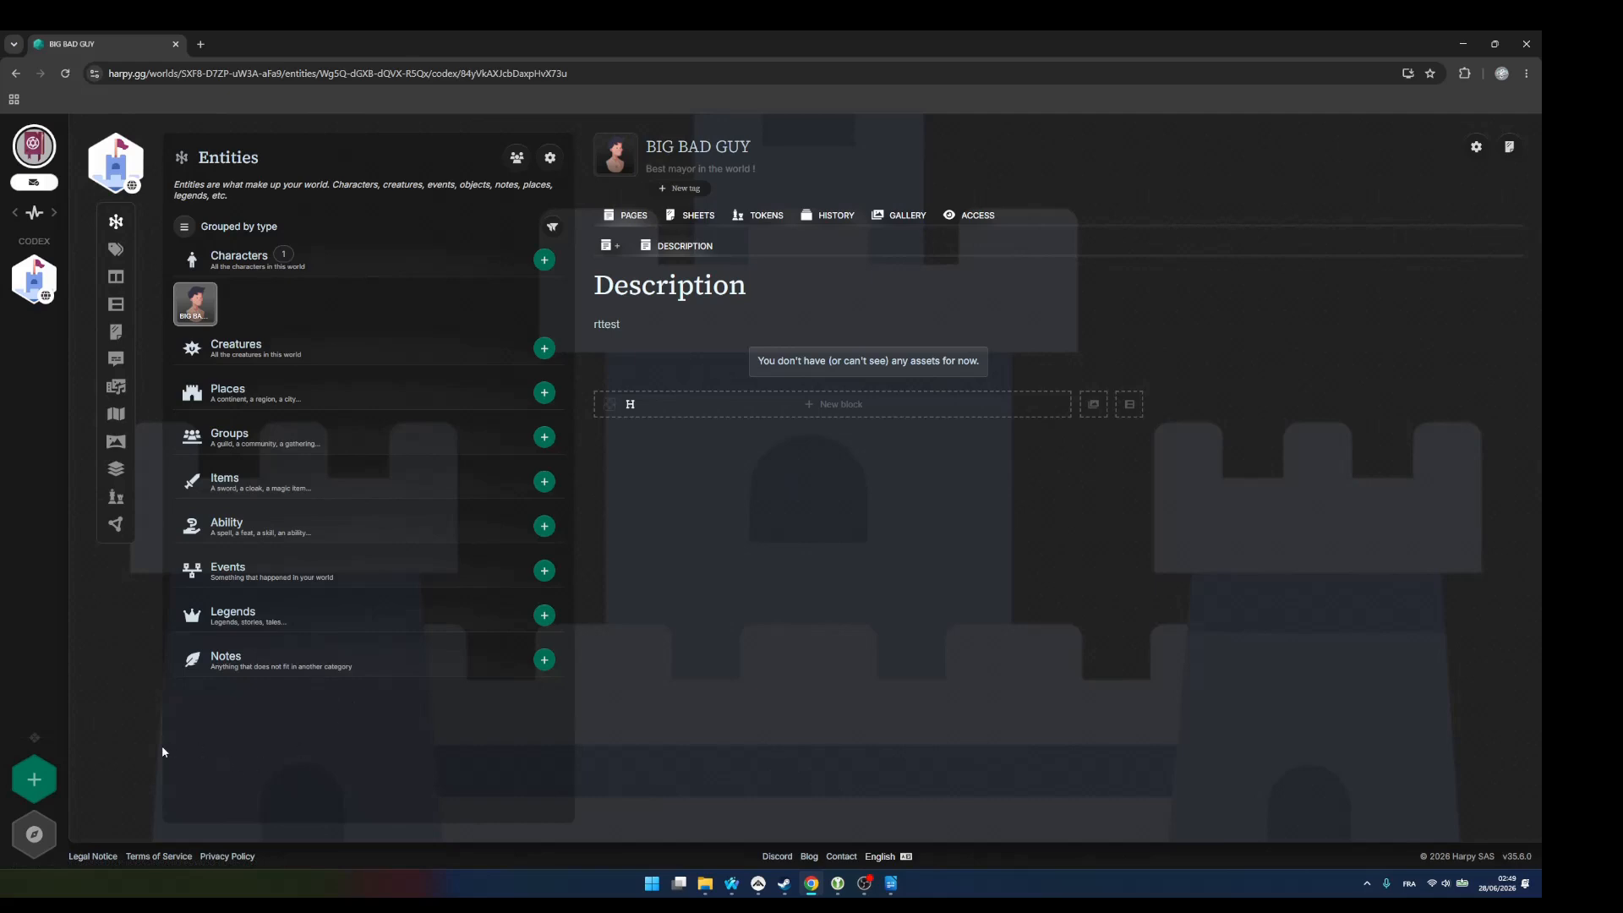
- Start a new Asynchronous Play-by-post game set in Tuto World and name it "PBP Game"
{"action": "left_click", "coordinate": [30, 778]}
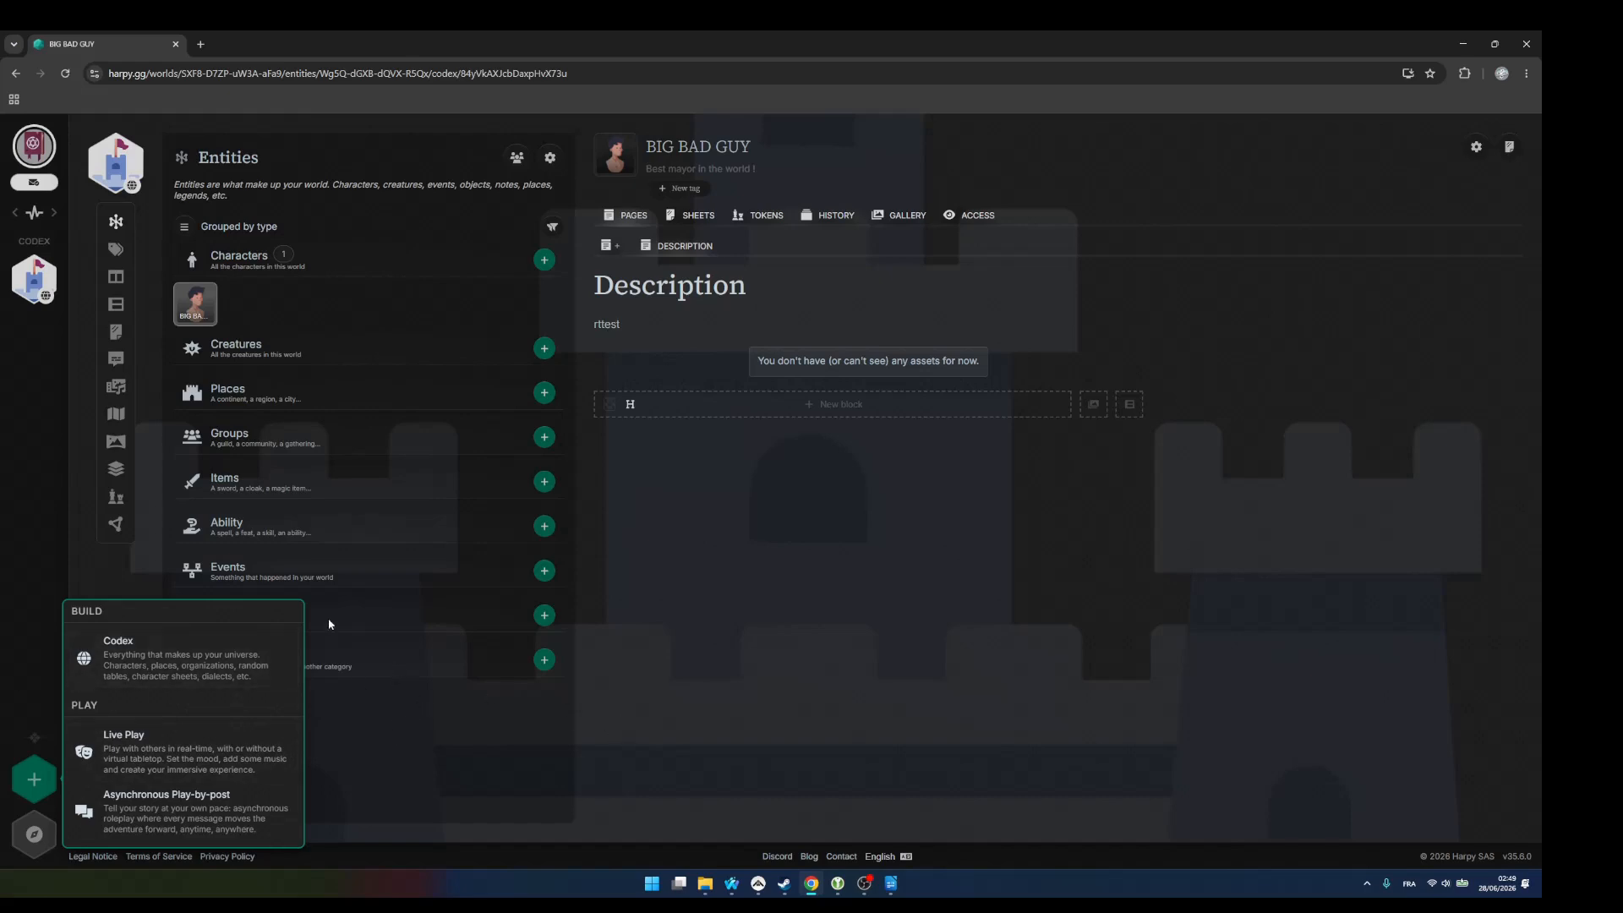
{"action": "left_click", "coordinate": [254, 813]}
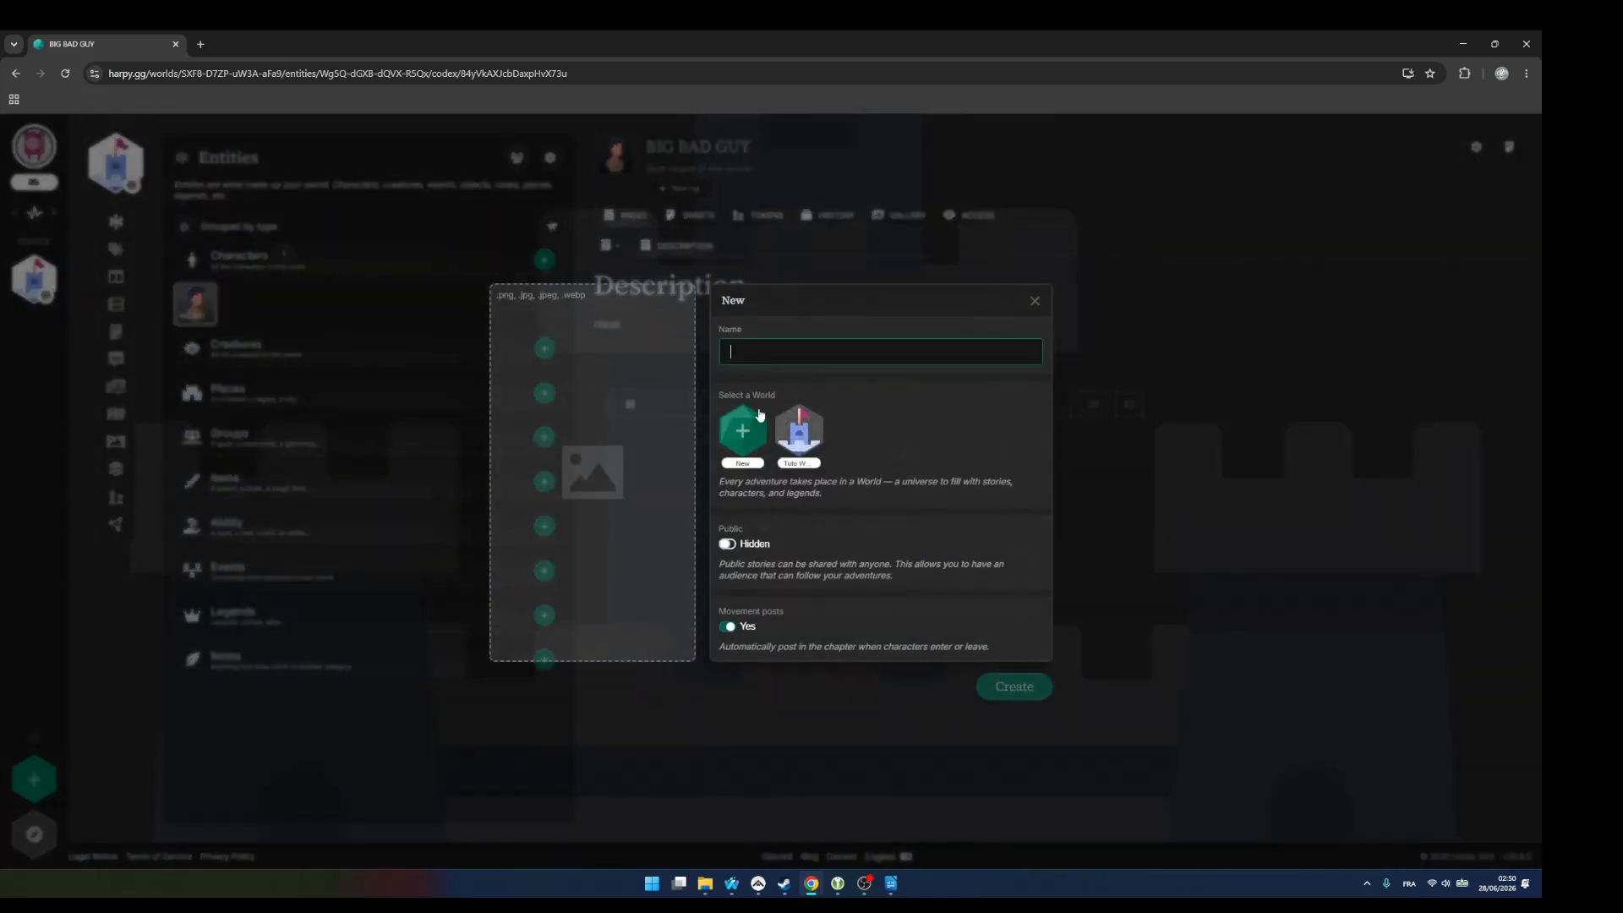
{"action": "left_click", "coordinate": [792, 418]}
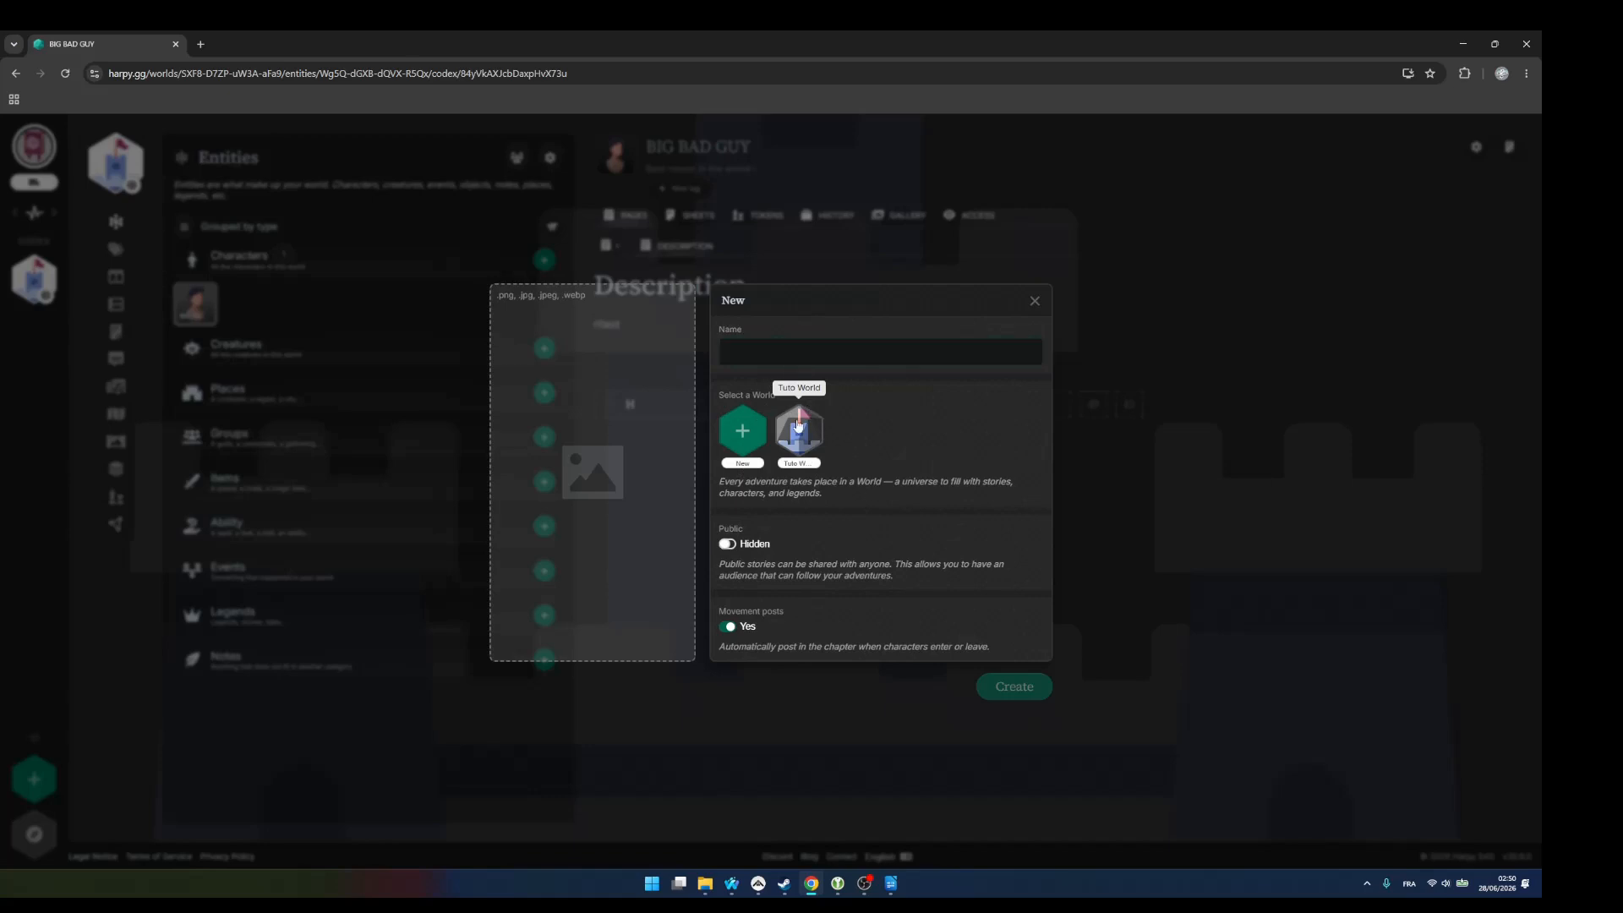
{"action": "left_click", "coordinate": [738, 357]}
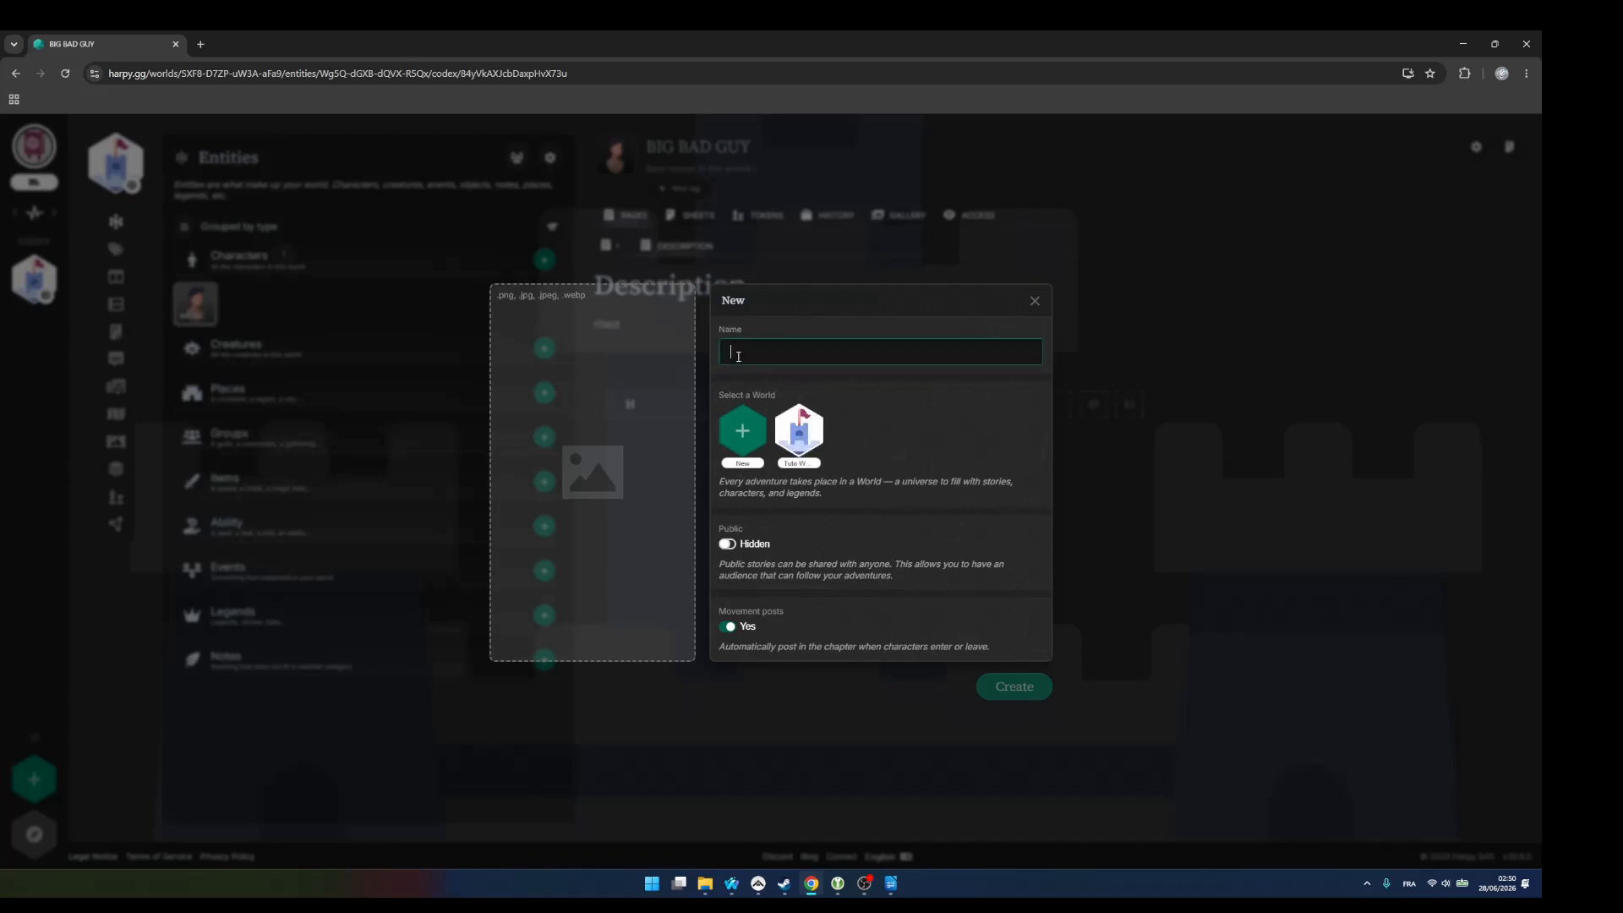
{"action": "key", "text": "Caps_Lock"}
{"action": "type", "text": "PBP G"}
{"action": "key", "text": "Caps_Lock"}
{"action": "type", "text": "alme"}
{"action": "key", "text": "BackSpace"}
{"action": "key", "text": "BackSpace"}
{"action": "key", "text": "BackSpace"}
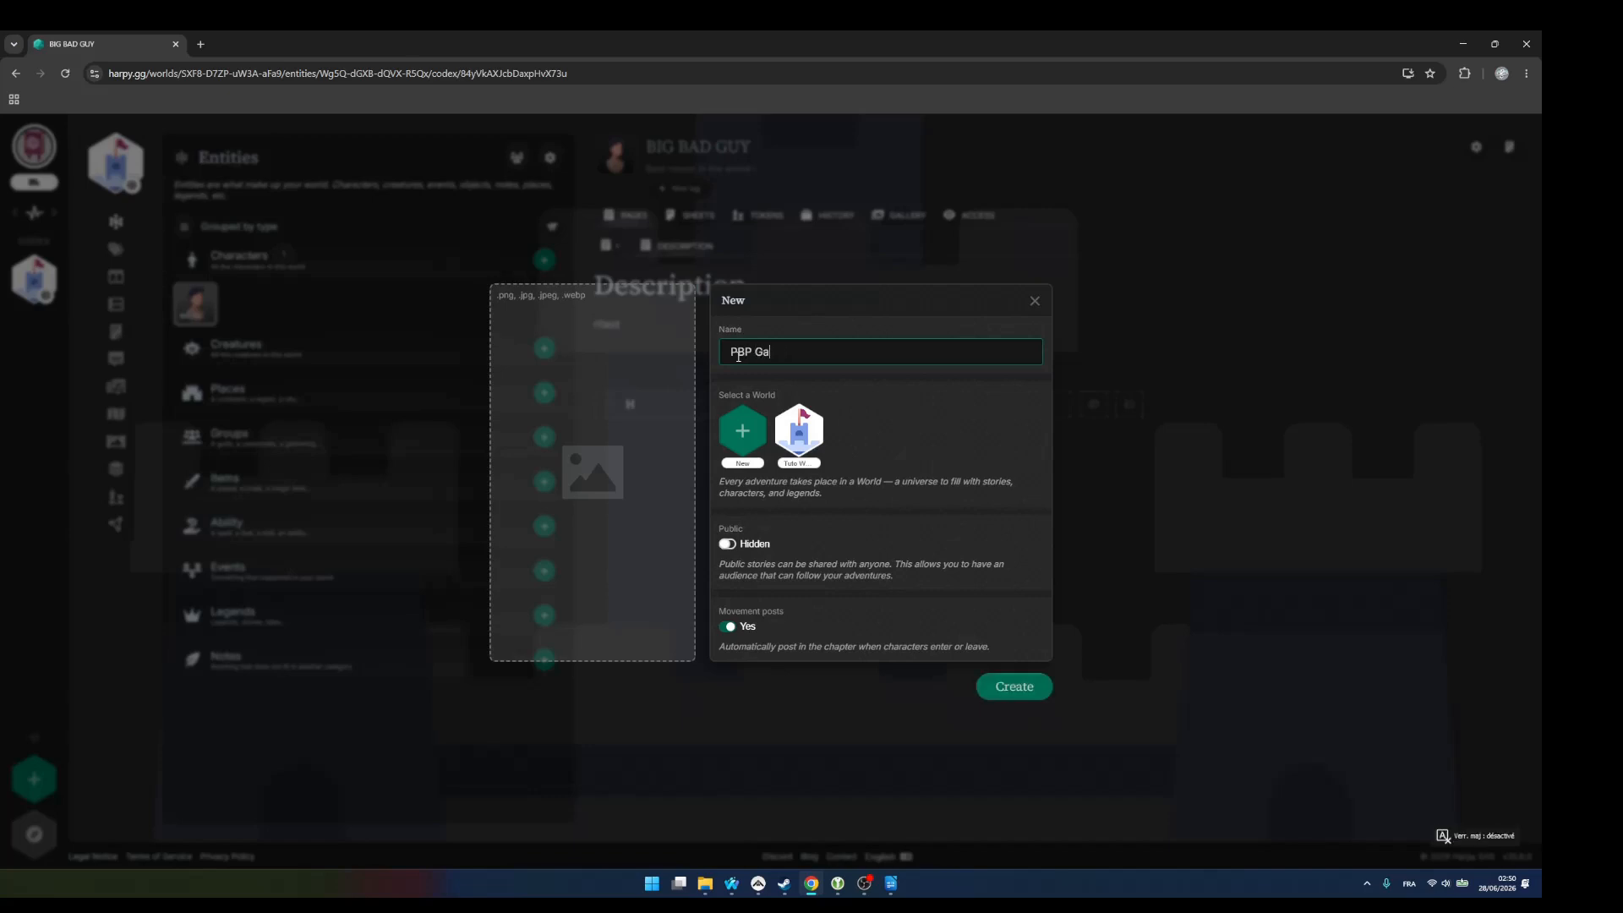
{"action": "type", "text": "me"}
- Add the dragon egg image as the game's picture and create the game
{"action": "left_click", "coordinate": [656, 461]}
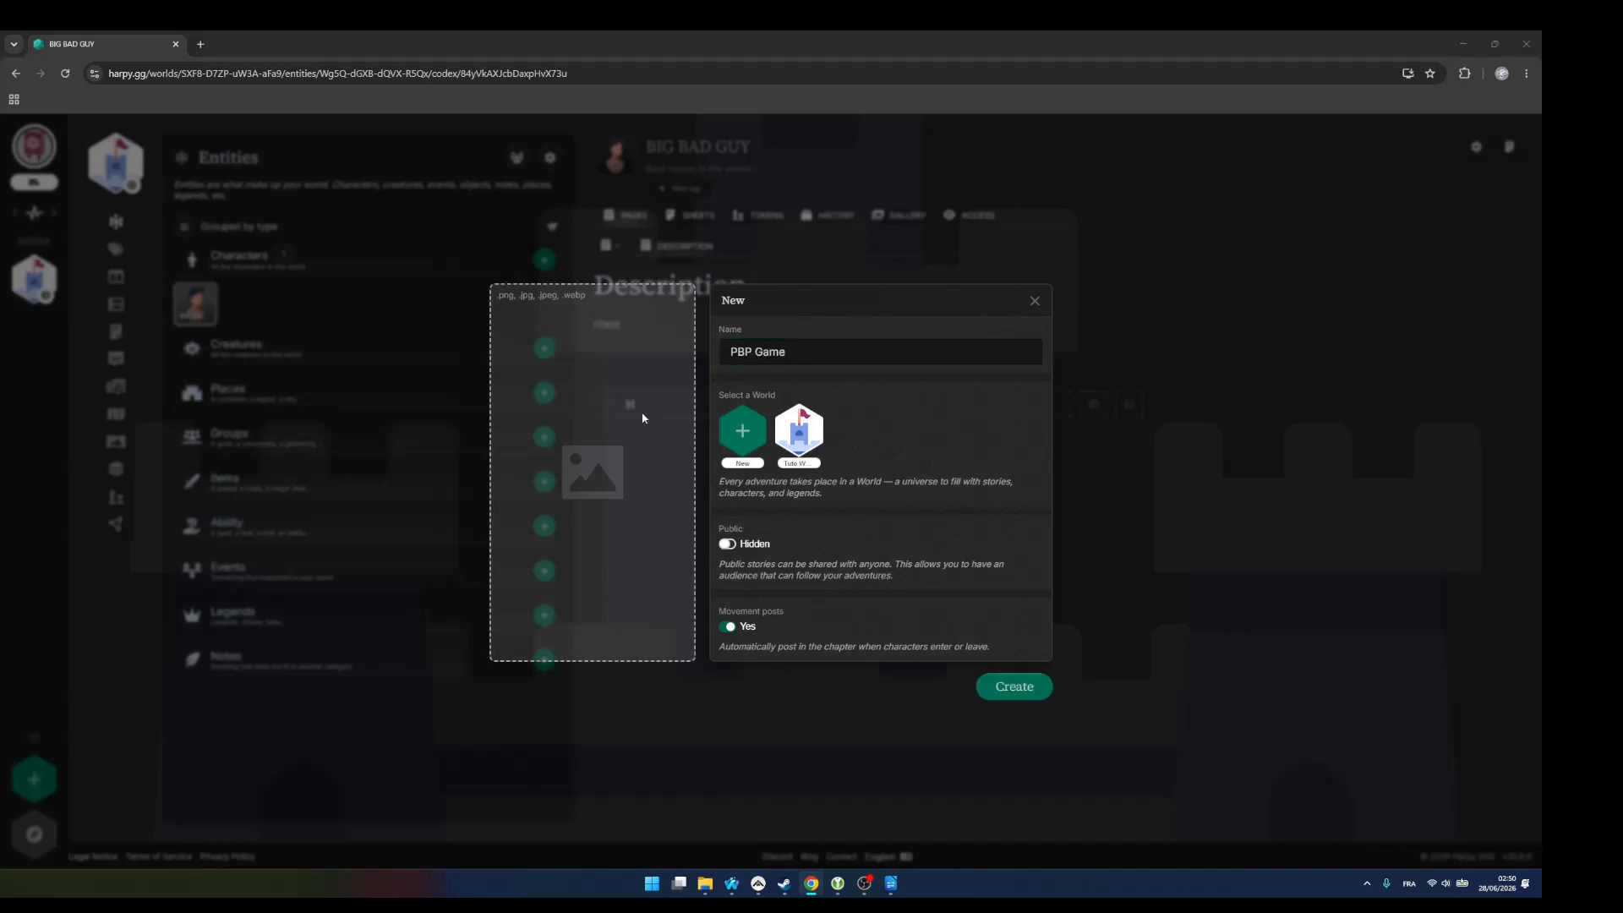
{"action": "left_click", "coordinate": [393, 152]}
{"action": "left_click", "coordinate": [621, 441]}
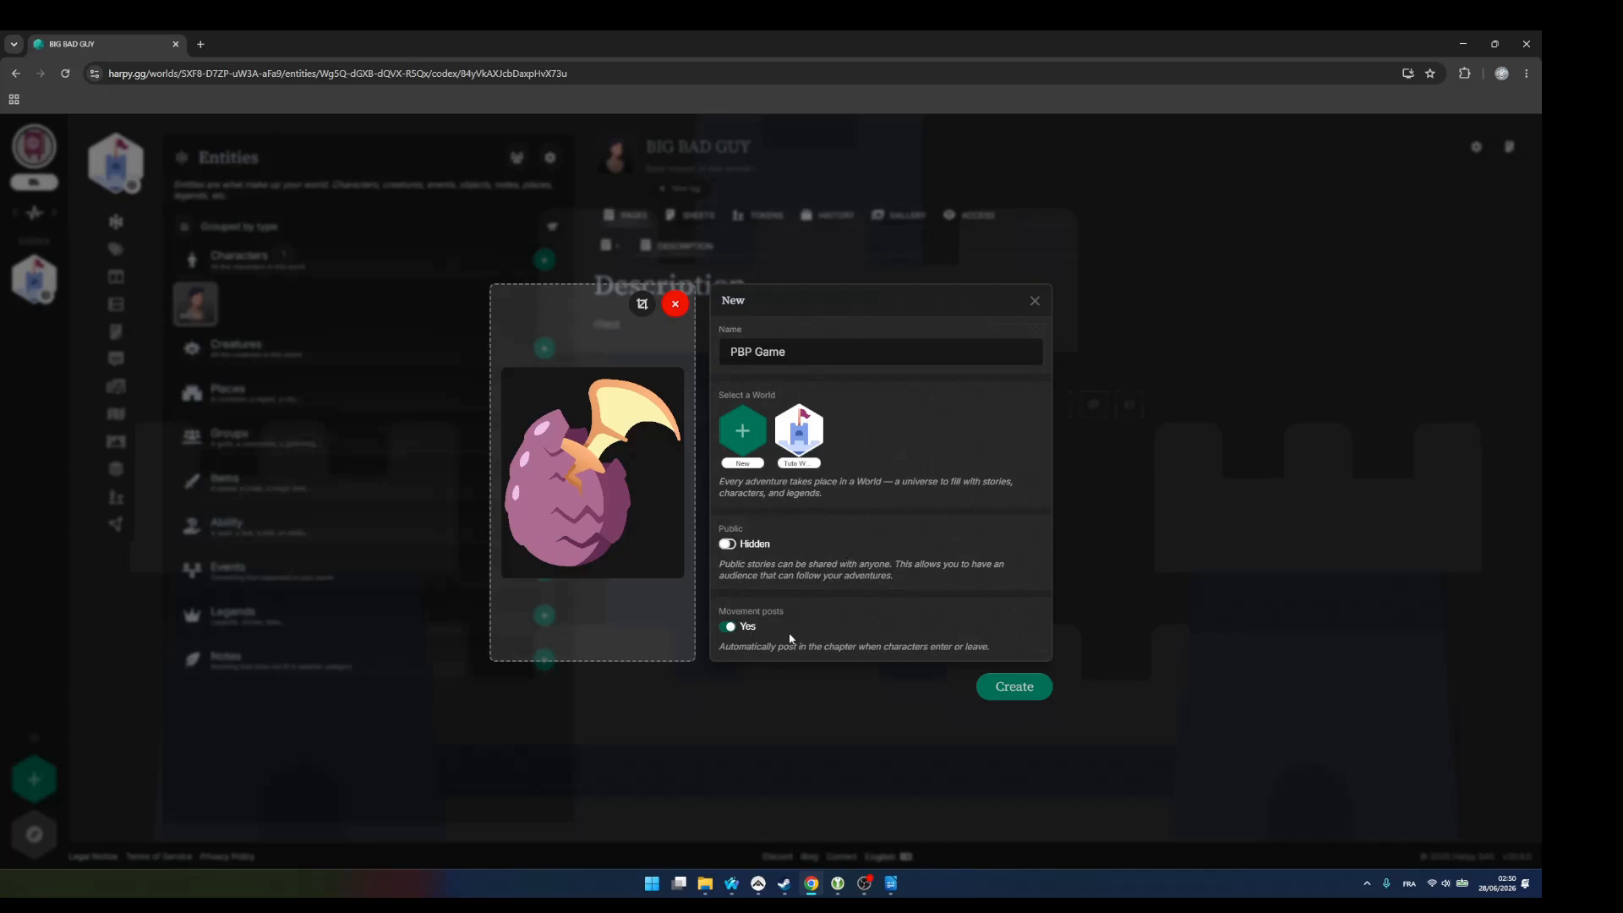
{"action": "left_click", "coordinate": [1014, 686]}
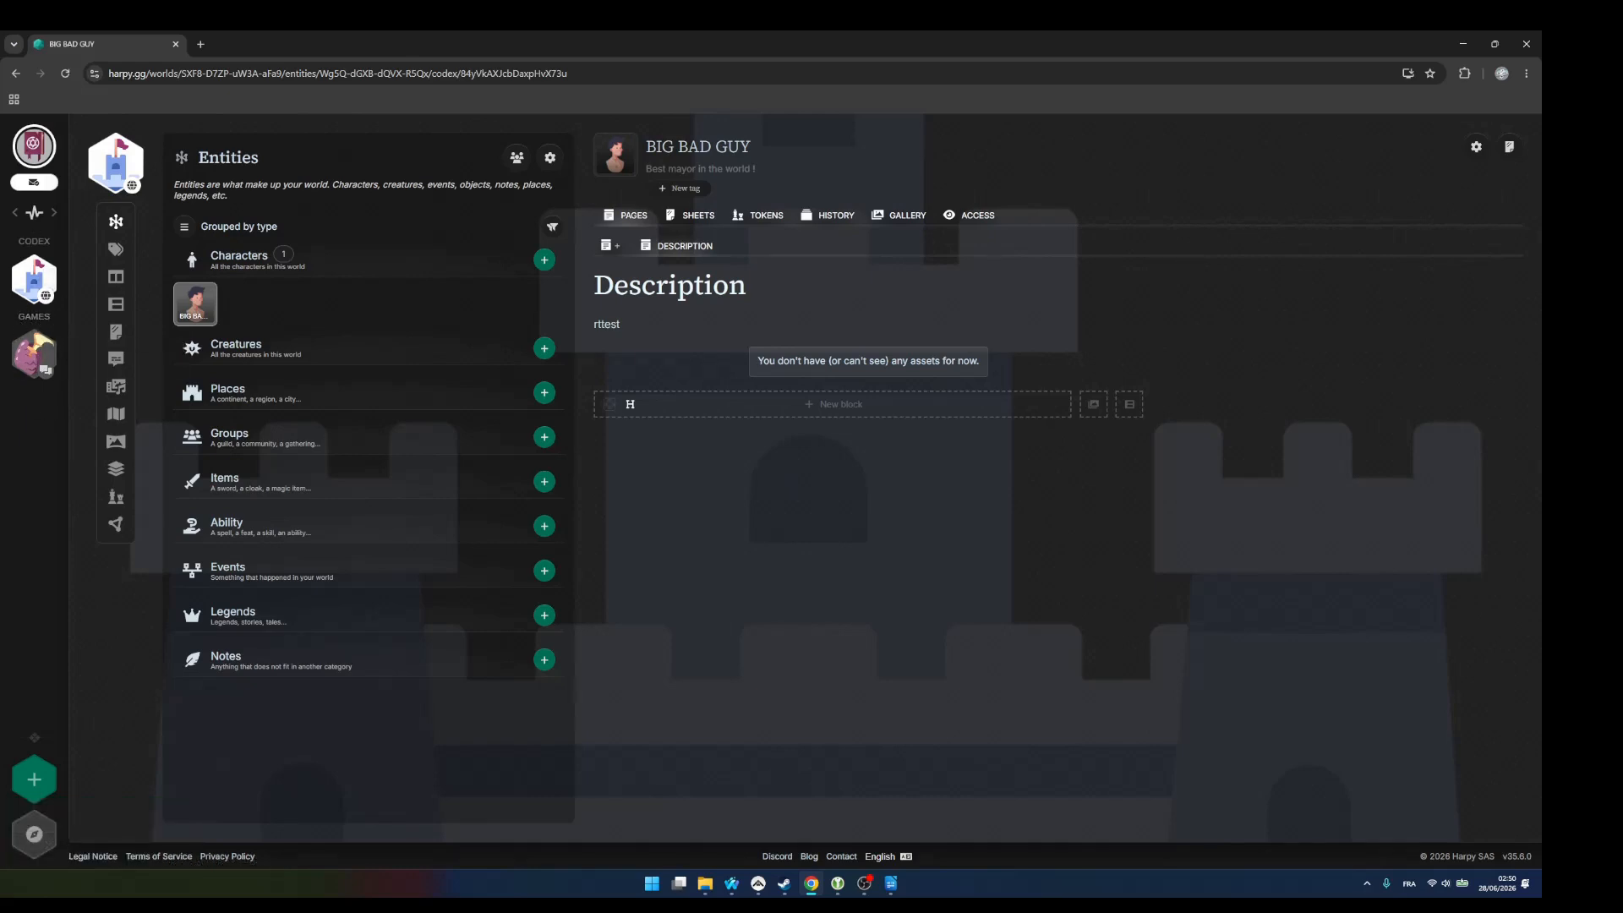
- Open the PBP Game and look at its chapters section and its players list
{"action": "left_click", "coordinate": [34, 353]}
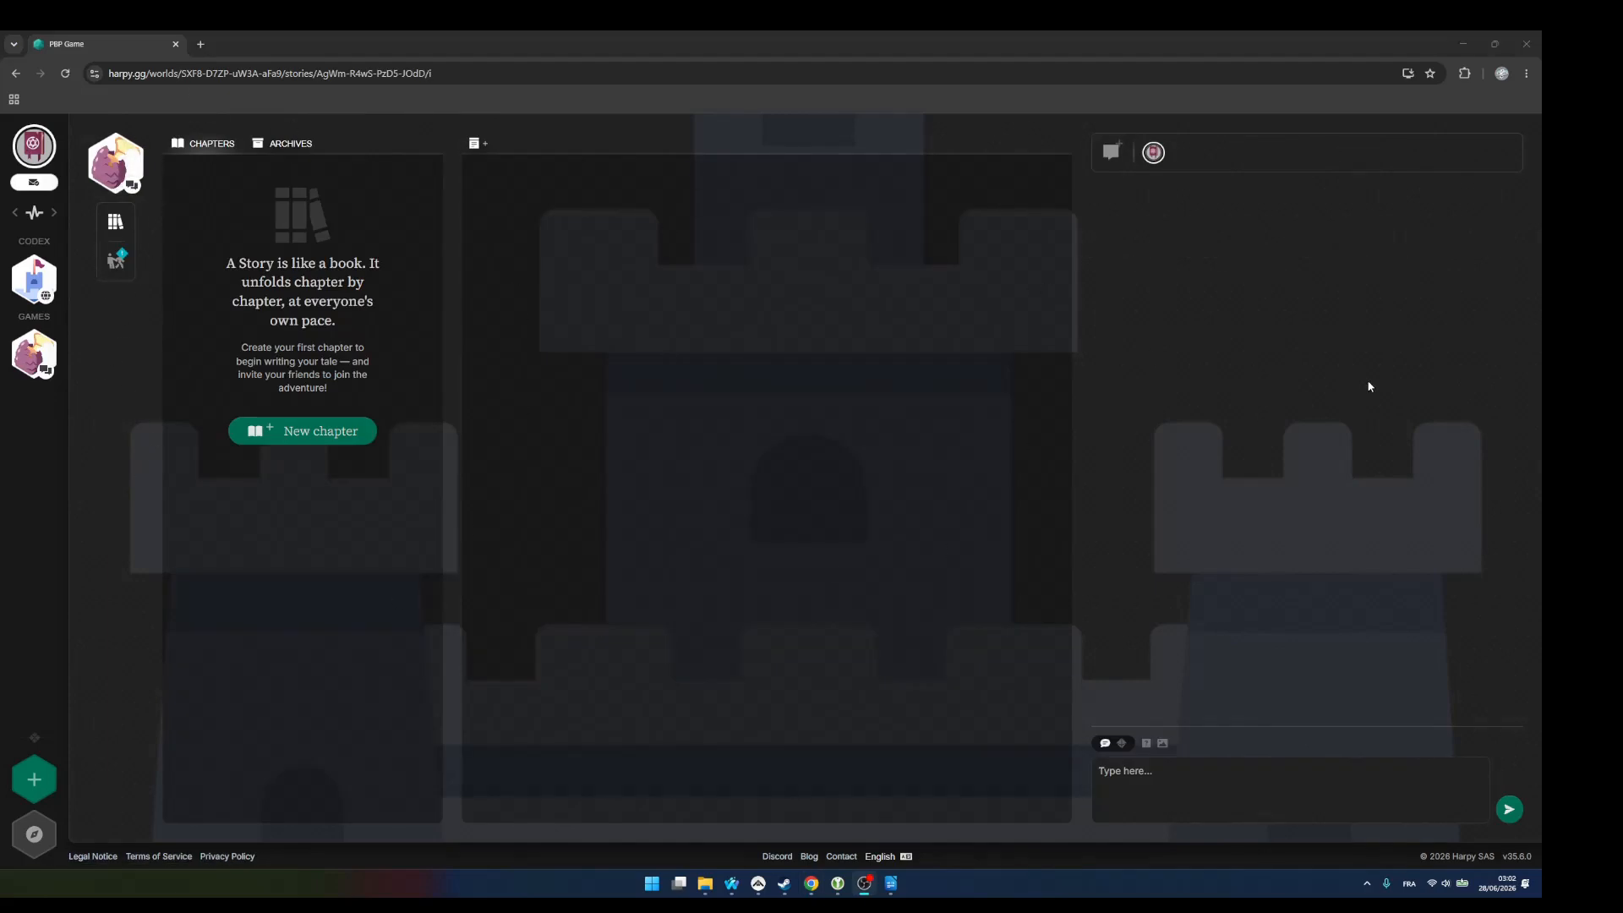
{"action": "left_click", "coordinate": [114, 222]}
{"action": "left_click", "coordinate": [116, 260]}
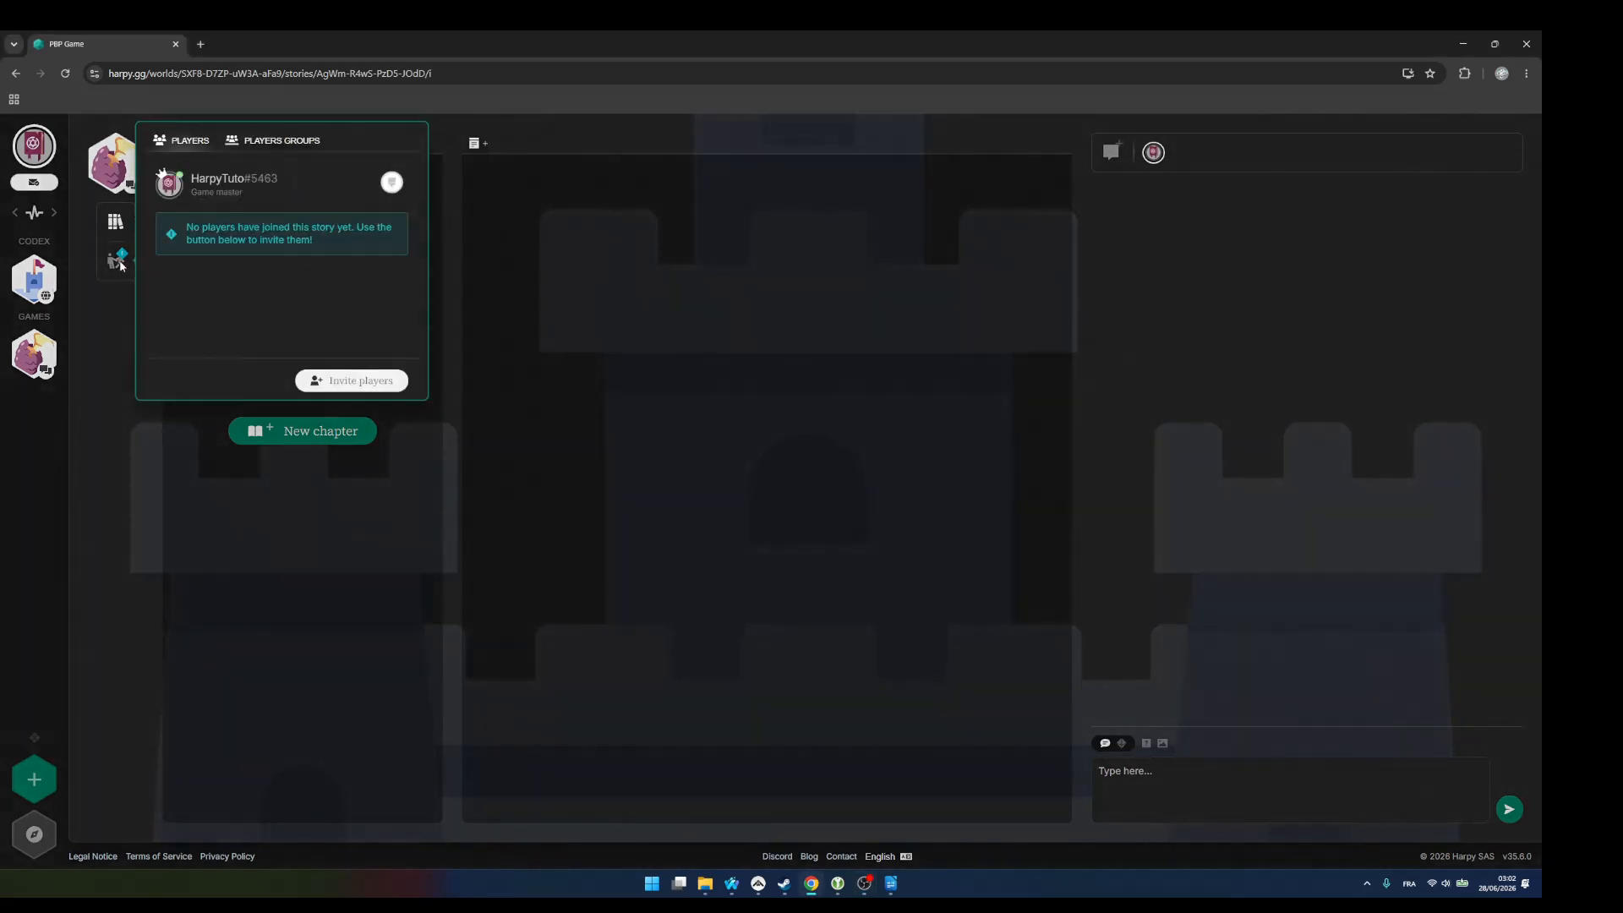
{"action": "left_click", "coordinate": [100, 326]}
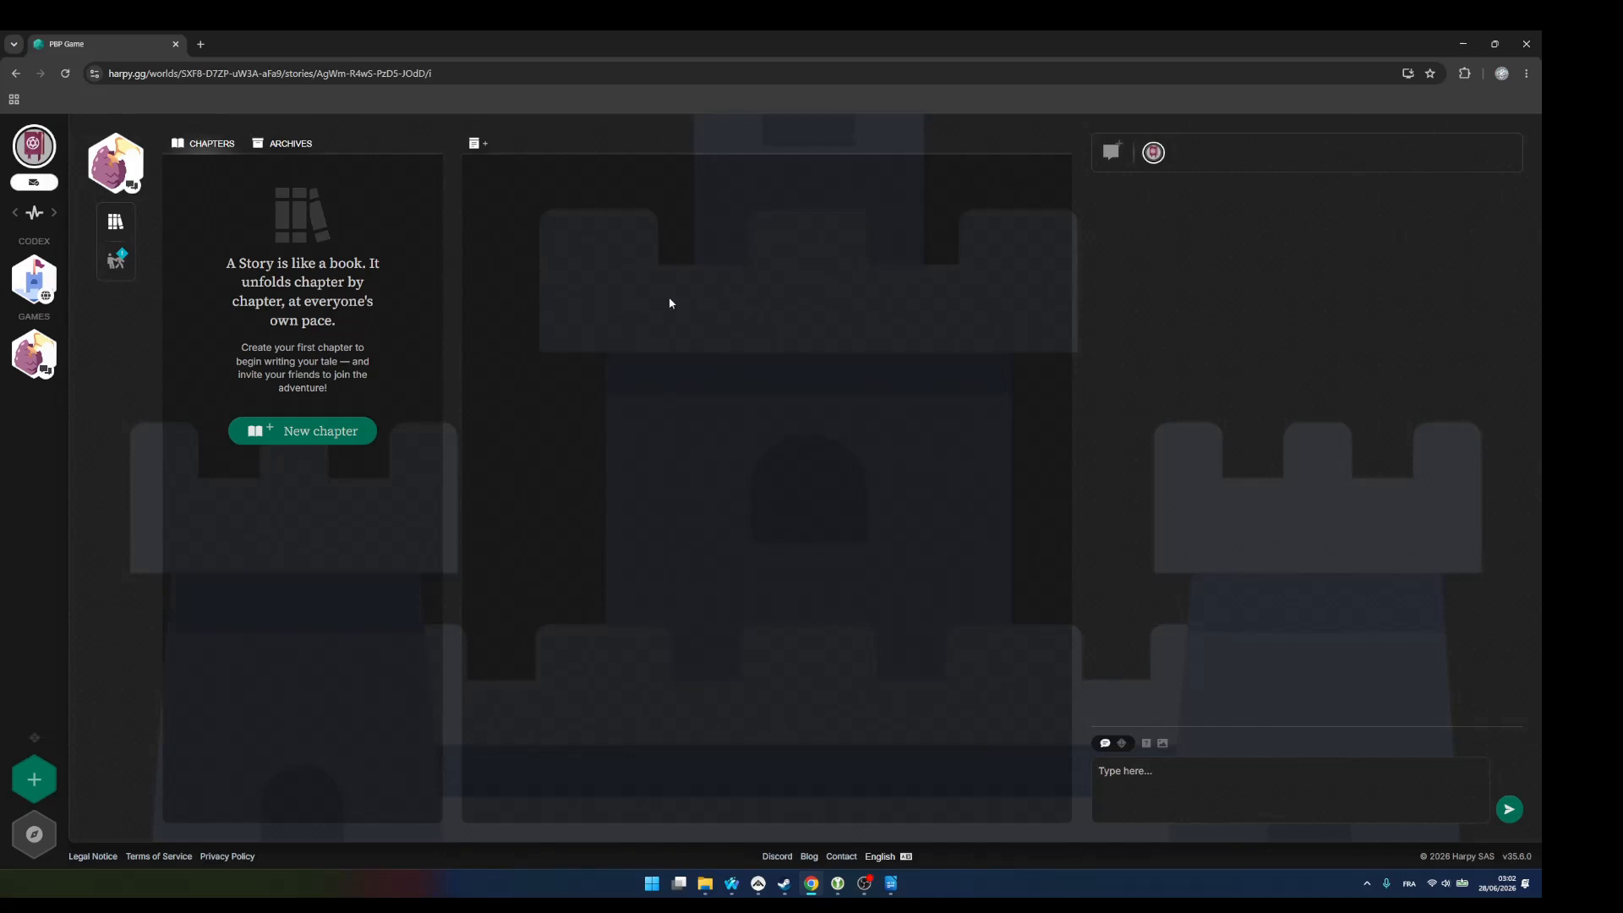
- Add a page named "test" to the PBP Game story
{"action": "left_click", "coordinate": [477, 145]}
{"action": "type", "text": "test"}
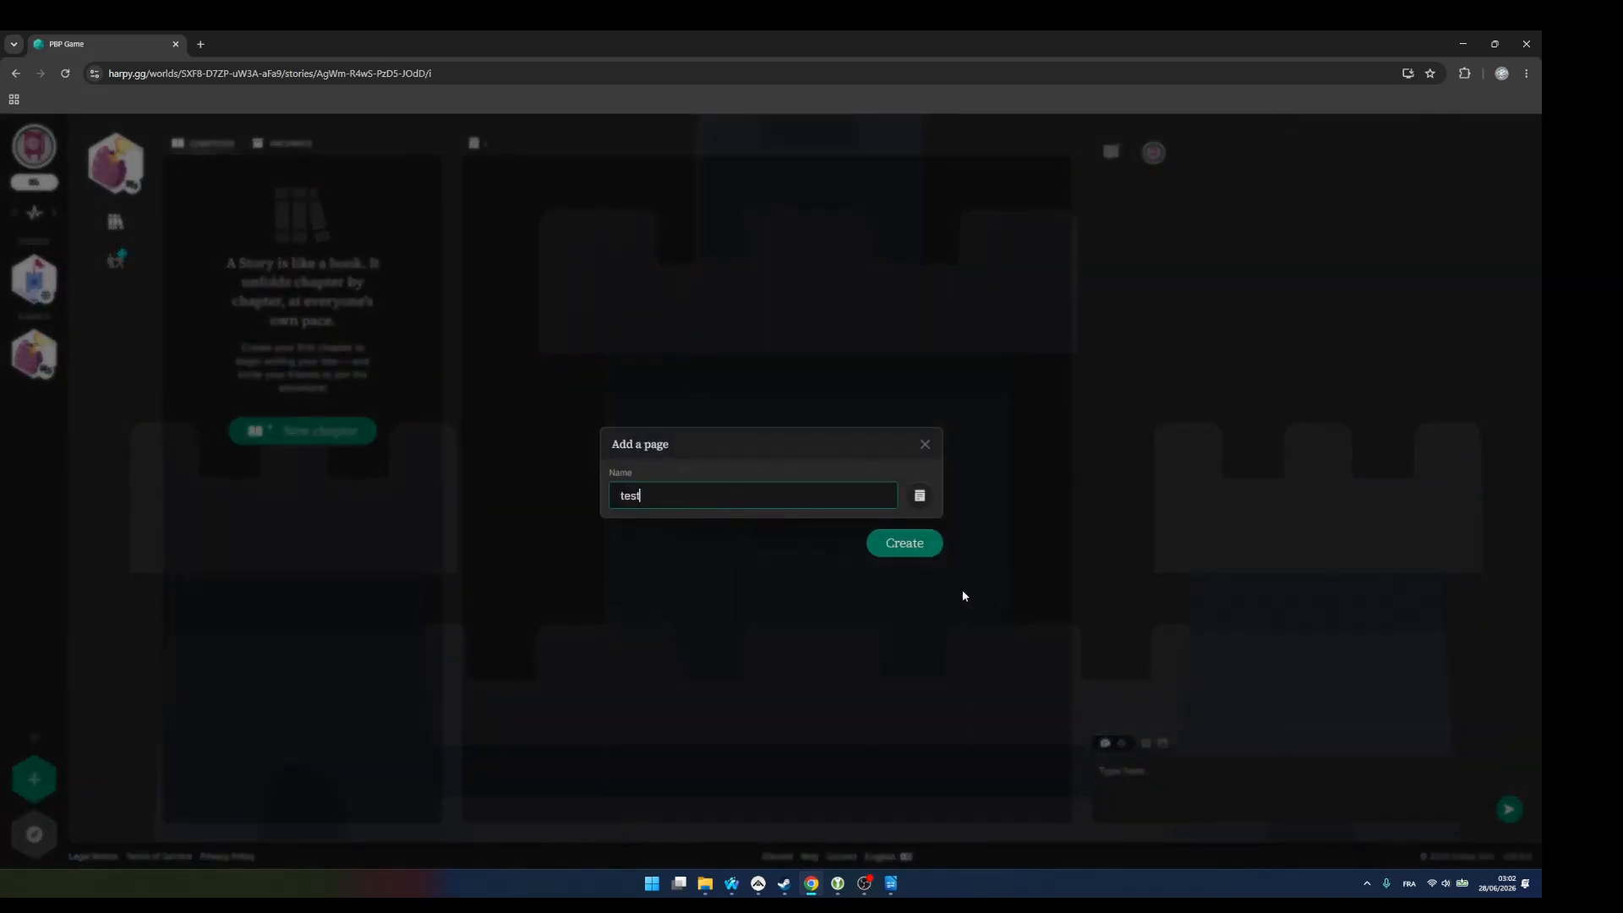
{"action": "left_click", "coordinate": [905, 542]}
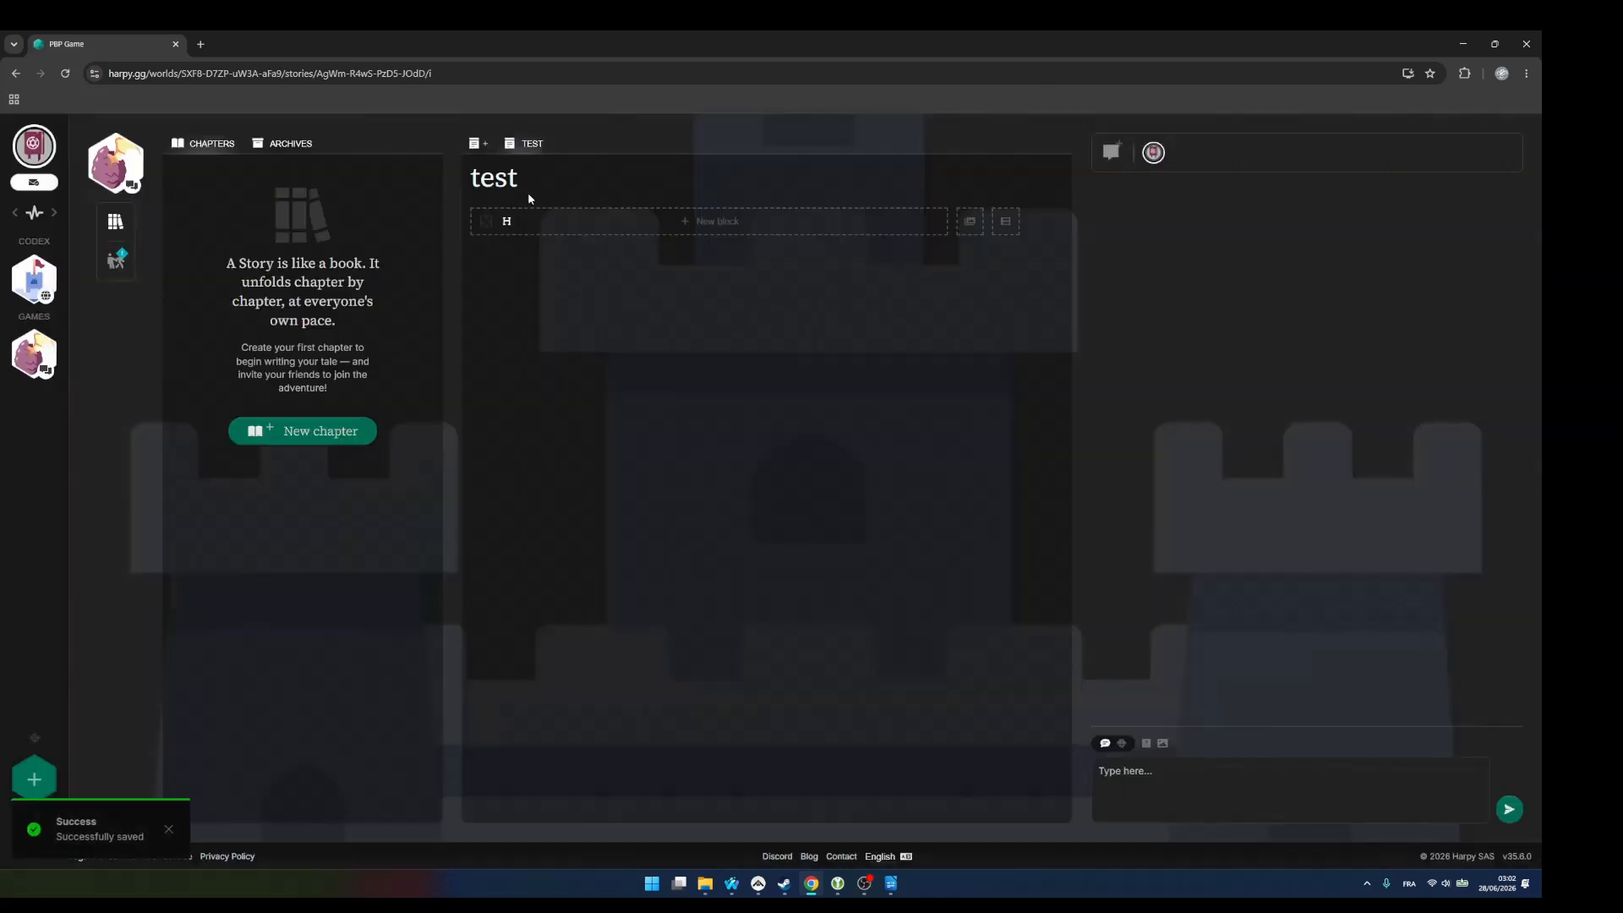
- Add a text block reading "testsegtwszg" and an assets block to the test page
{"action": "left_click", "coordinate": [530, 225]}
{"action": "type", "text": "testsegtwszg"}
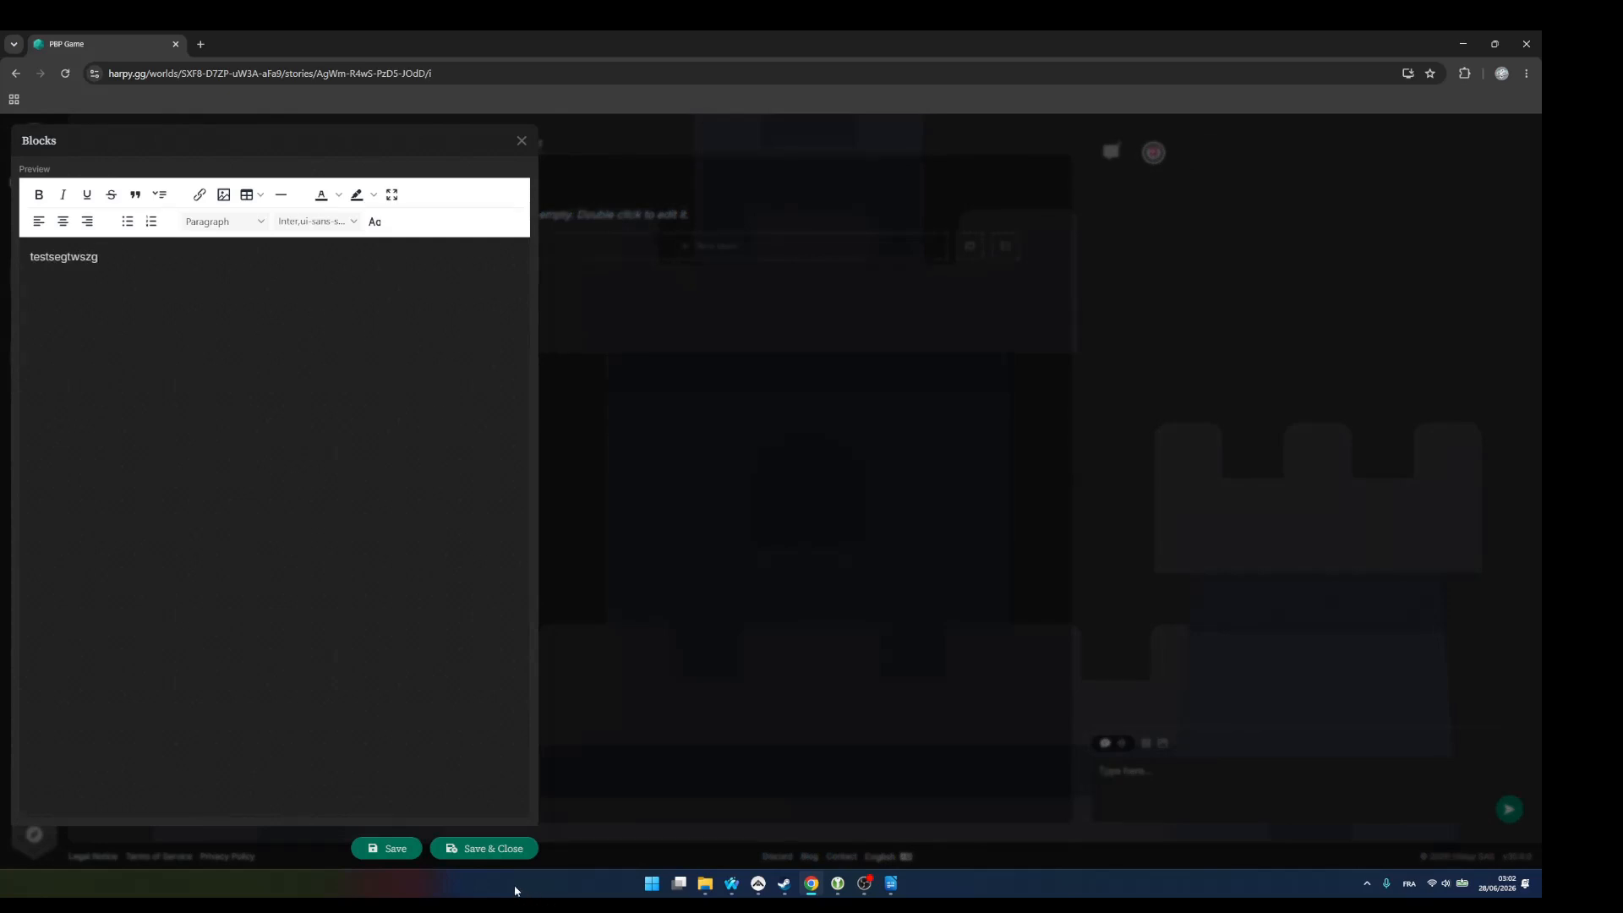
{"action": "left_click", "coordinate": [484, 848]}
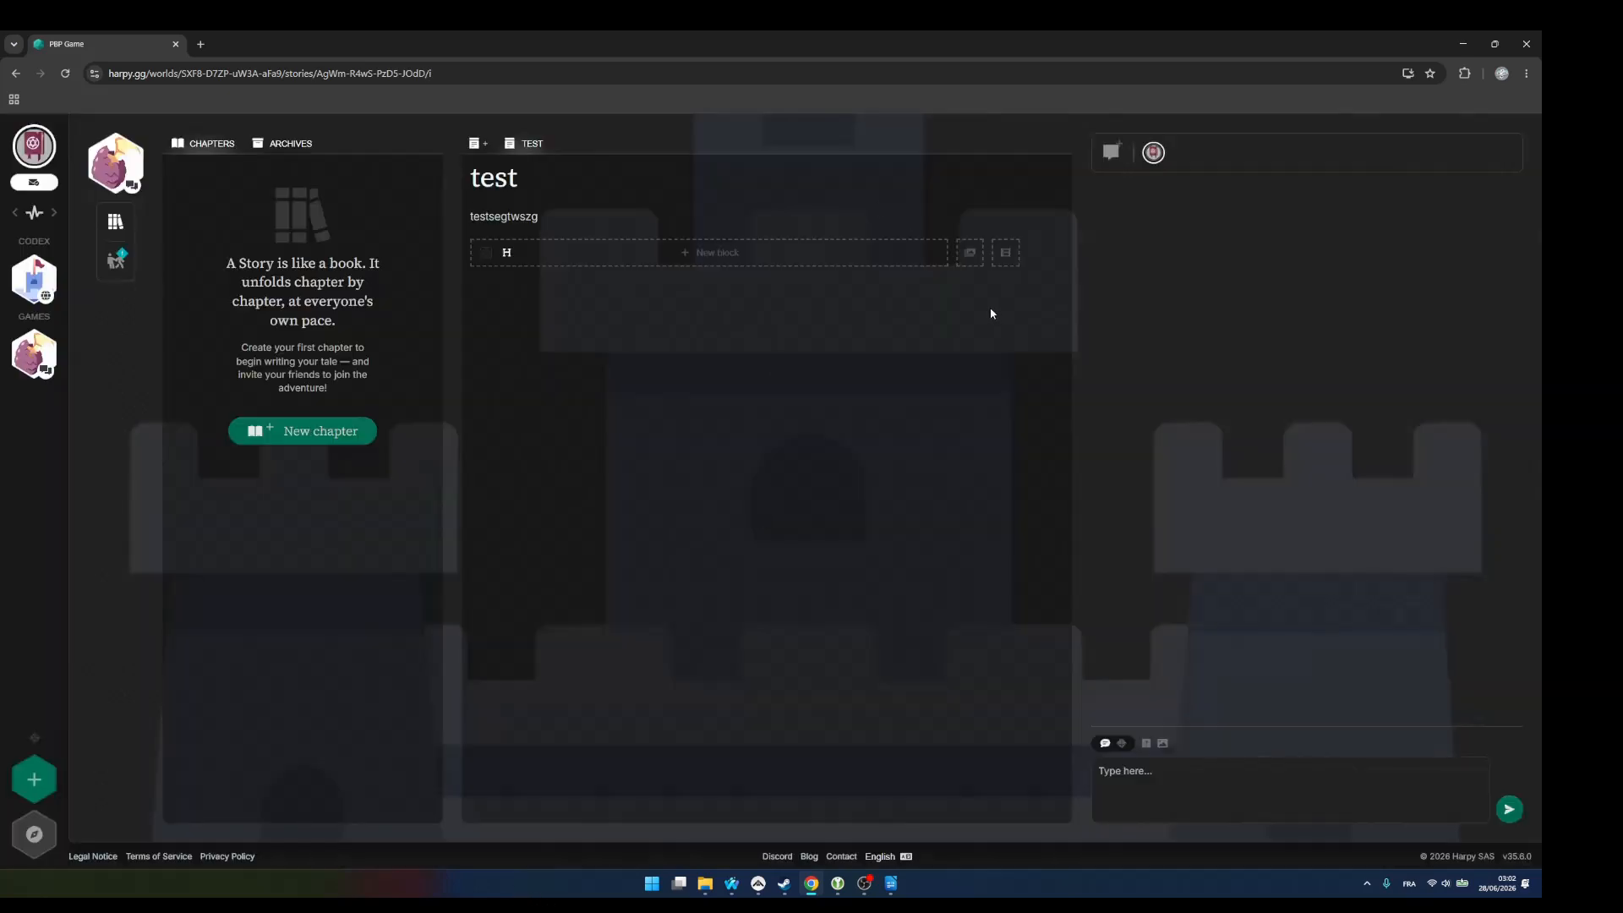
{"action": "left_click", "coordinate": [970, 252]}
{"action": "left_click", "coordinate": [1095, 684]}
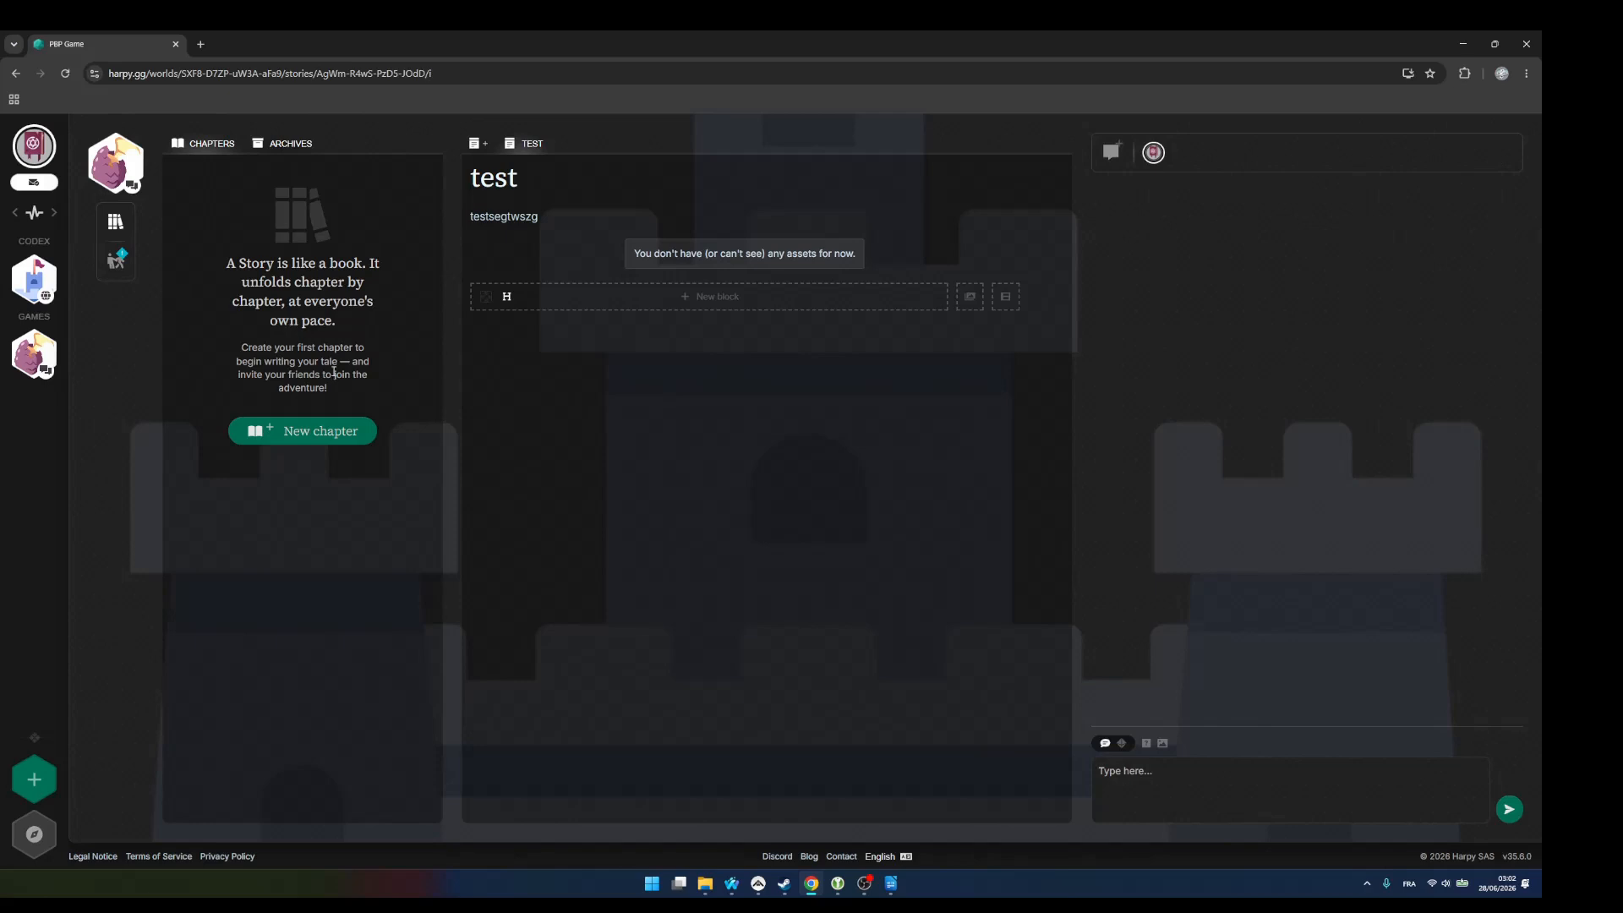
- Start a new chapter with the unicorn image as its picture and name it "You begin in a tavern..."
{"action": "left_click", "coordinate": [300, 439]}
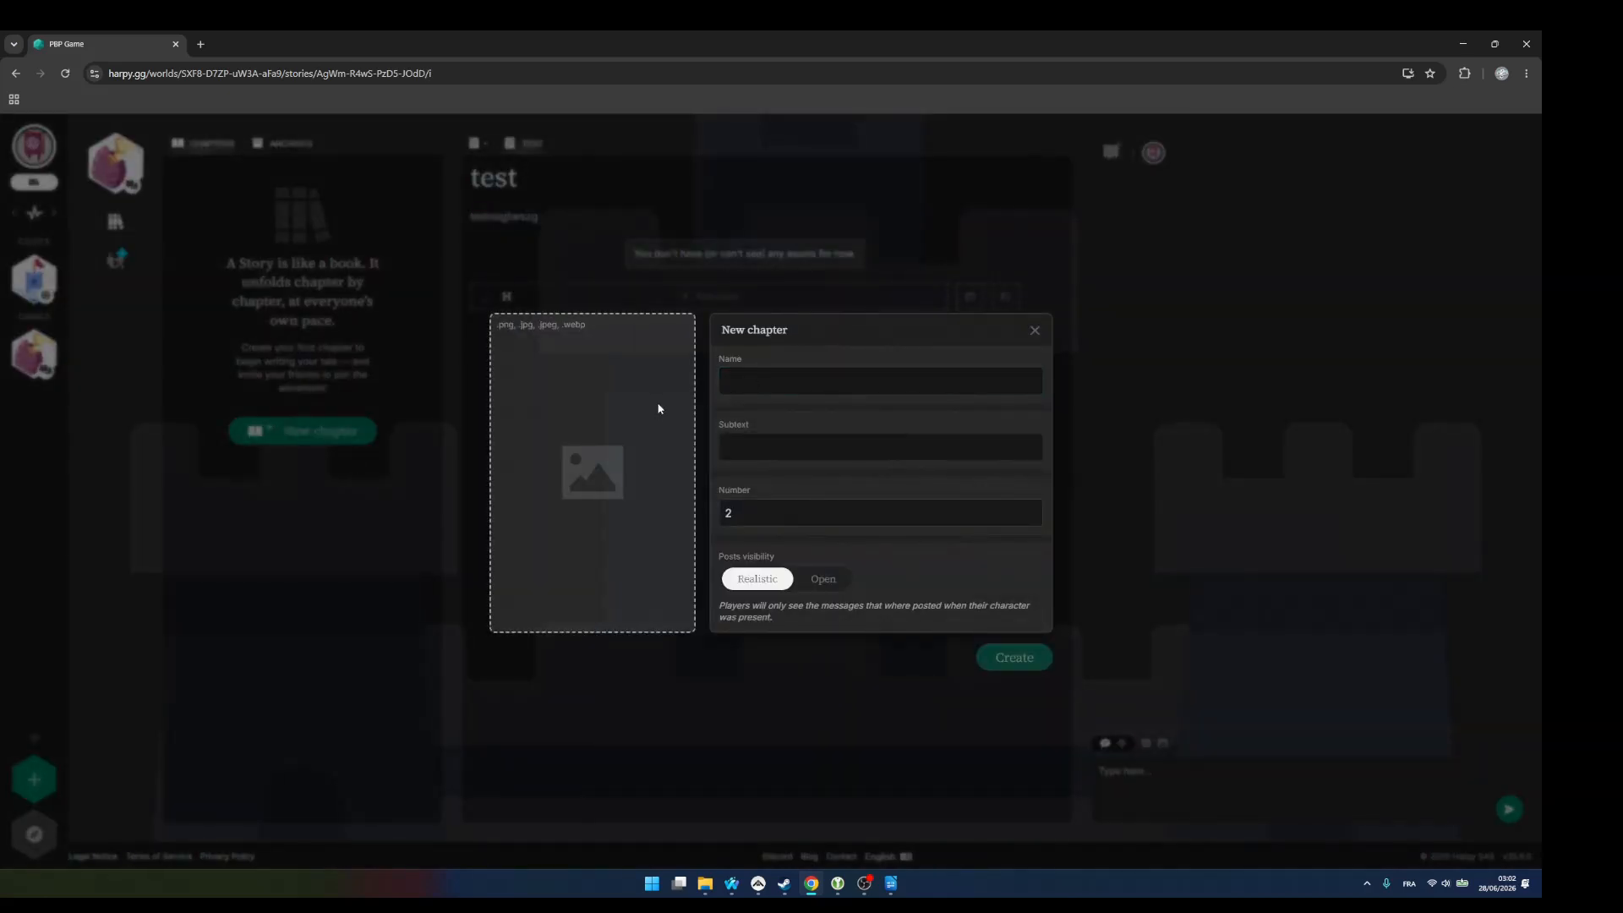
{"action": "left_click", "coordinate": [550, 409]}
{"action": "double_click", "coordinate": [419, 258]}
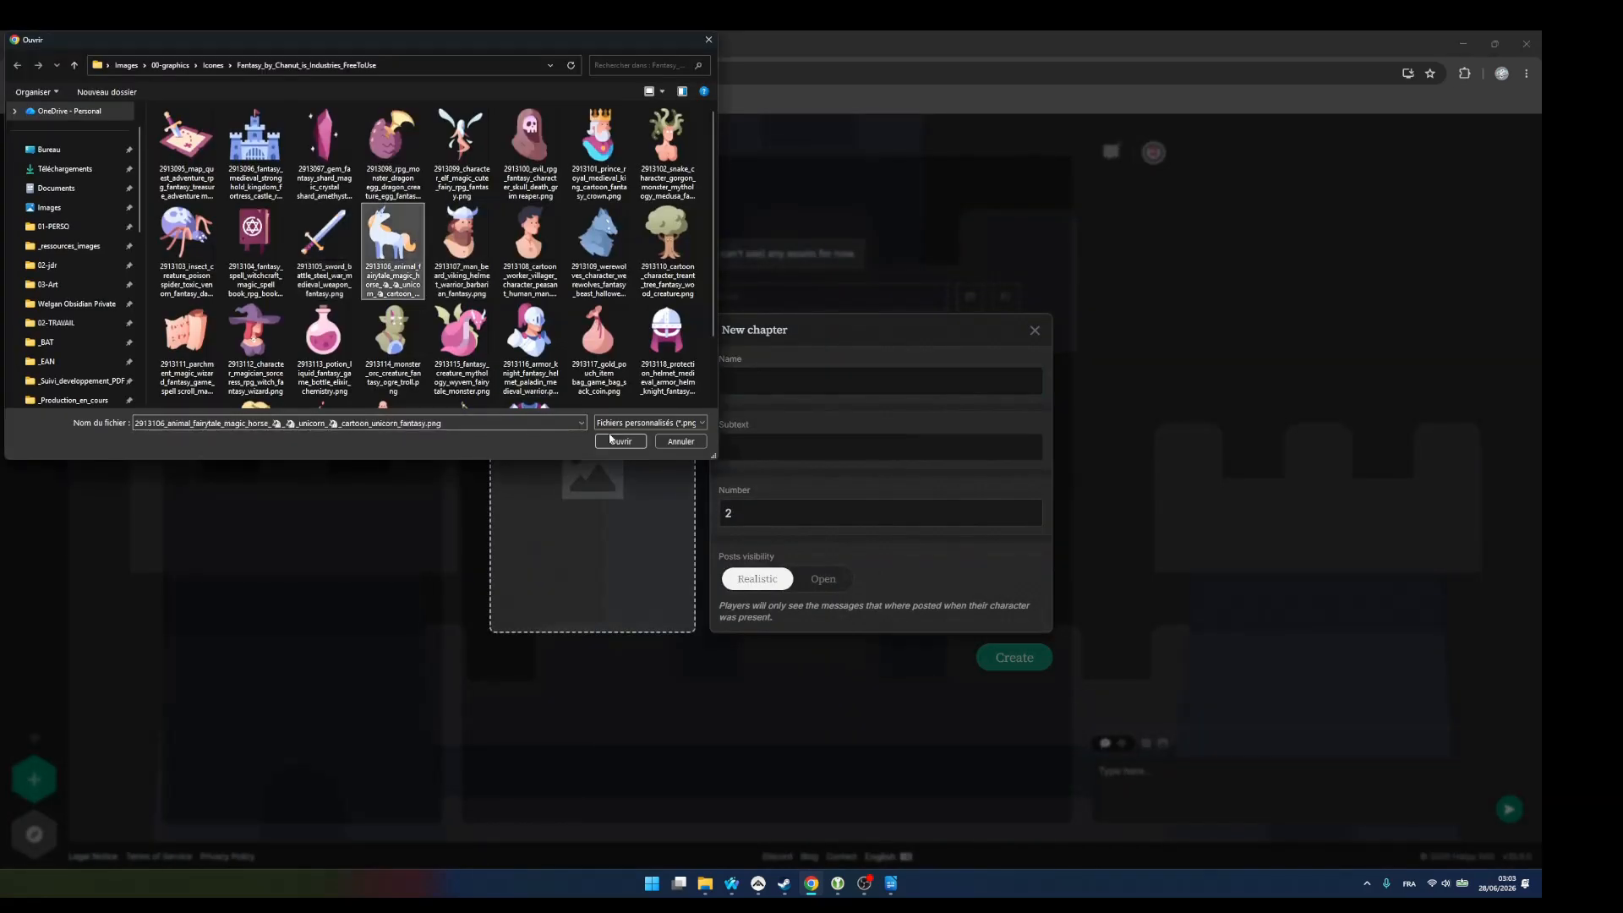
{"action": "key", "text": "Caps_Lock"}
{"action": "type", "text": "You begin in a tavern"}
{"action": "key", "text": "Caps_Lock"}
{"action": "type", "text": "..."}
{"action": "key", "text": "Caps_Lock"}
- Give the new chapter the subtext "cool", number 1 and Open posts visibility, and create it
{"action": "left_click", "coordinate": [765, 457]}
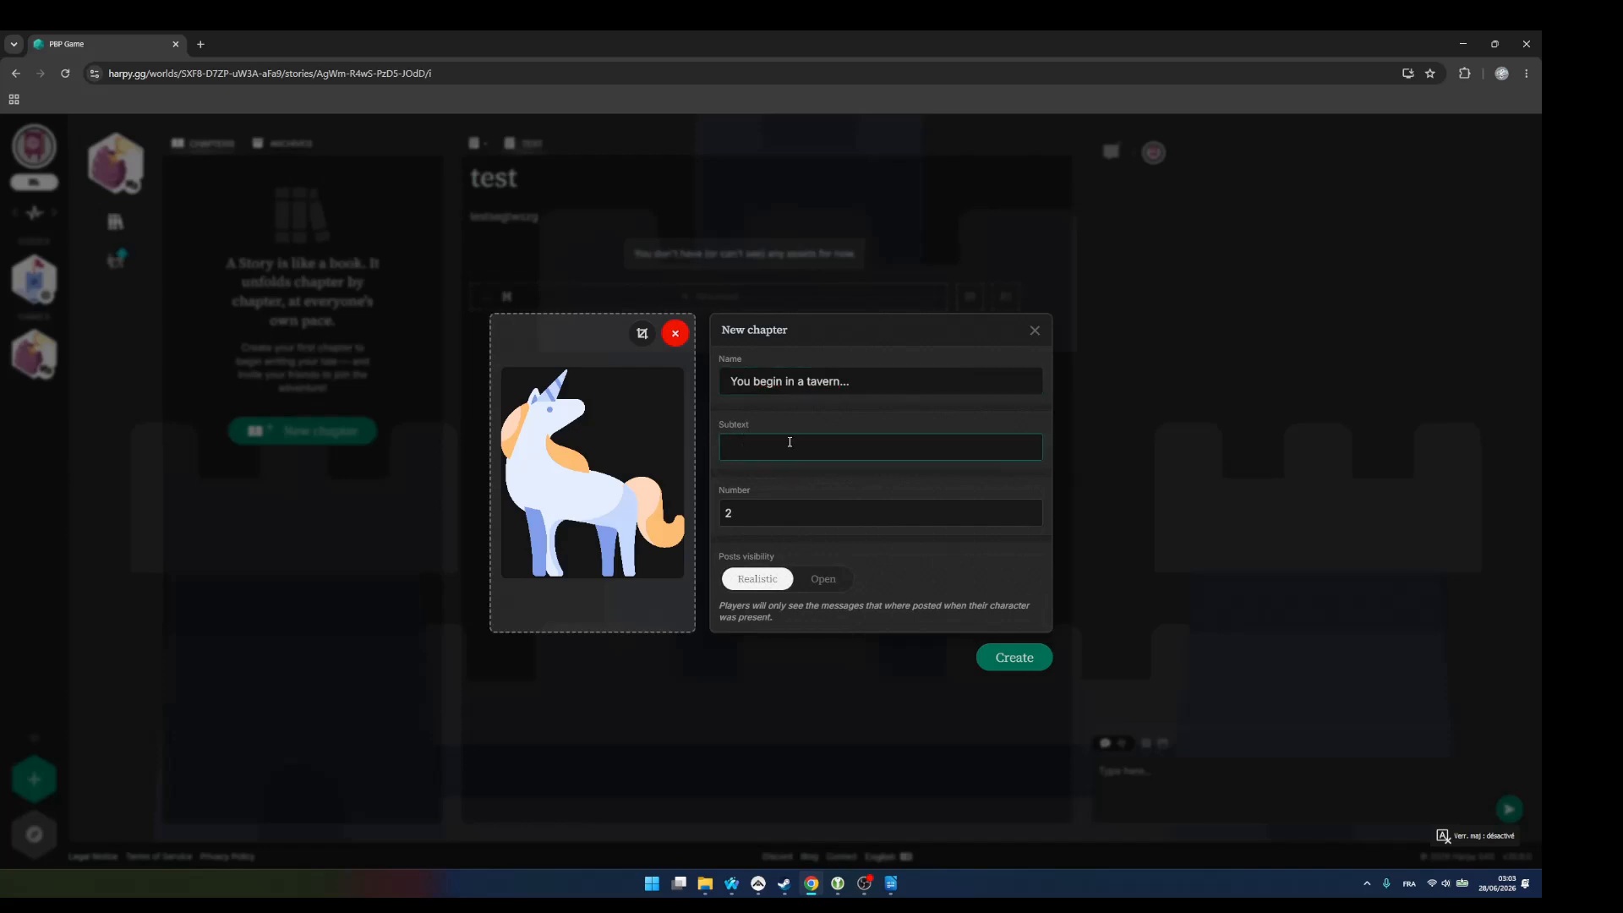
{"action": "type", "text": "cool"}
{"action": "left_click", "coordinate": [764, 518]}
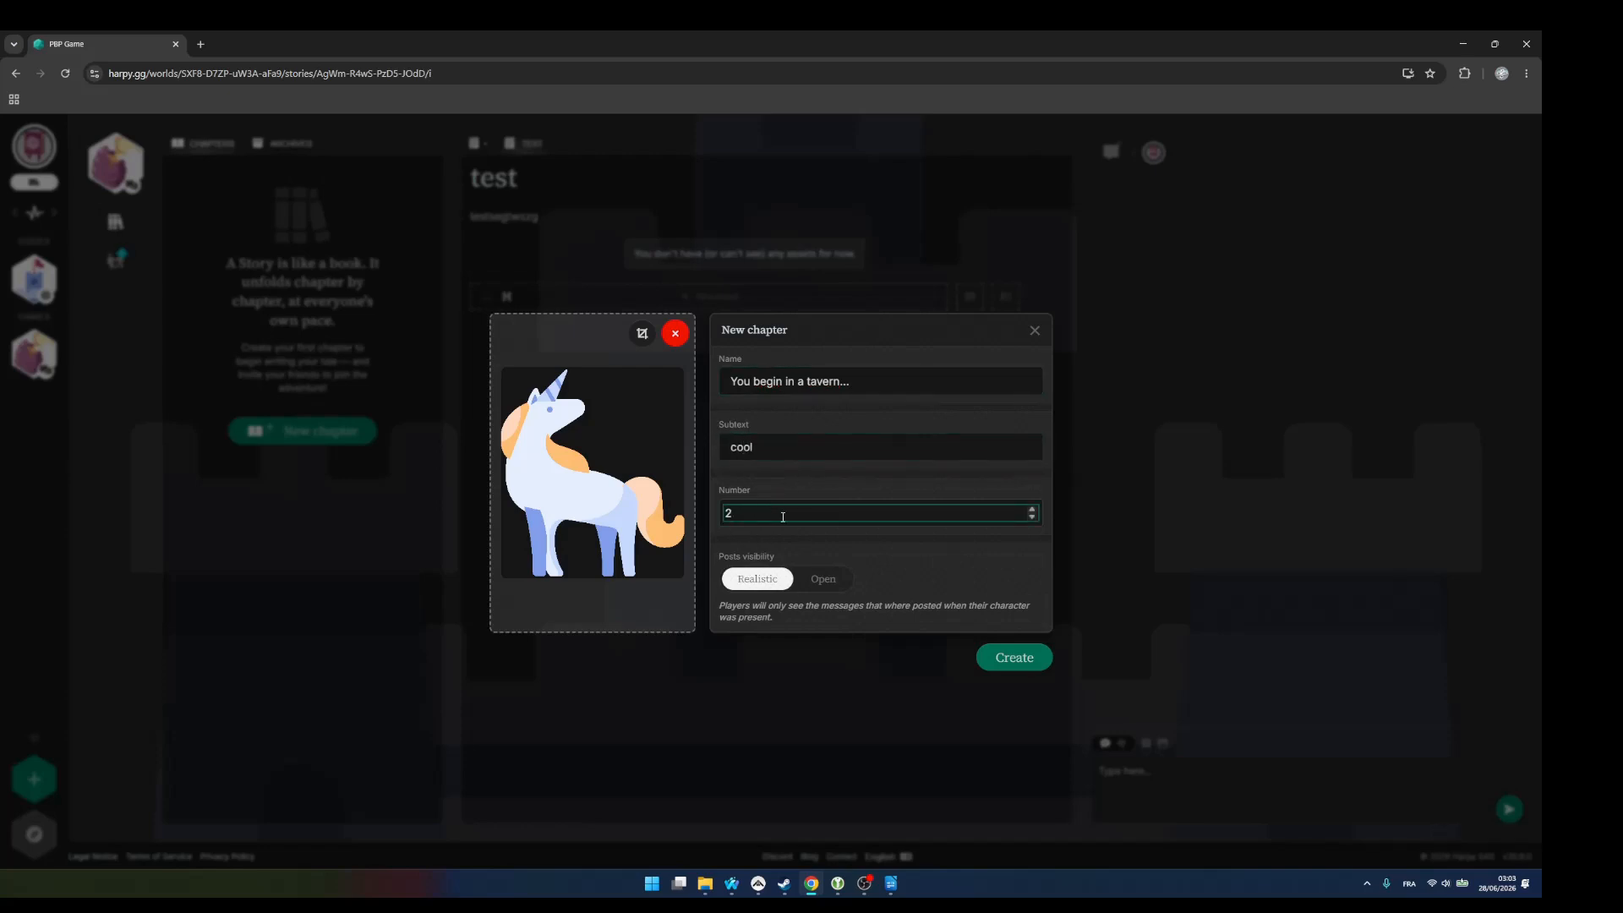
{"action": "left_click", "coordinate": [1033, 516]}
{"action": "left_click", "coordinate": [825, 580]}
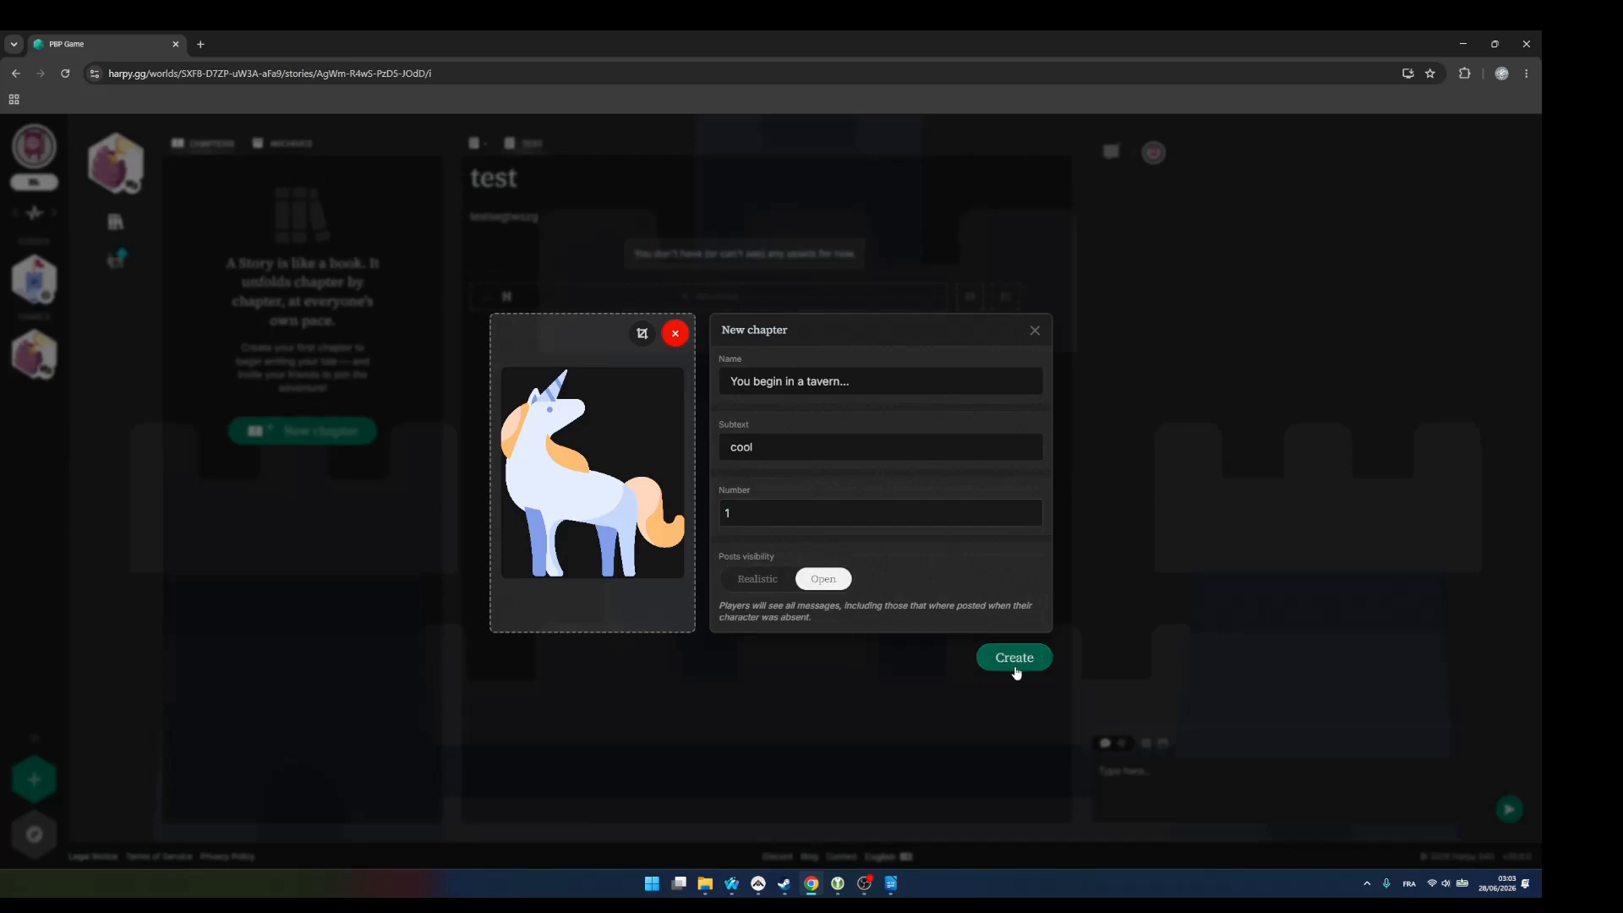
{"action": "left_click", "coordinate": [1016, 667]}
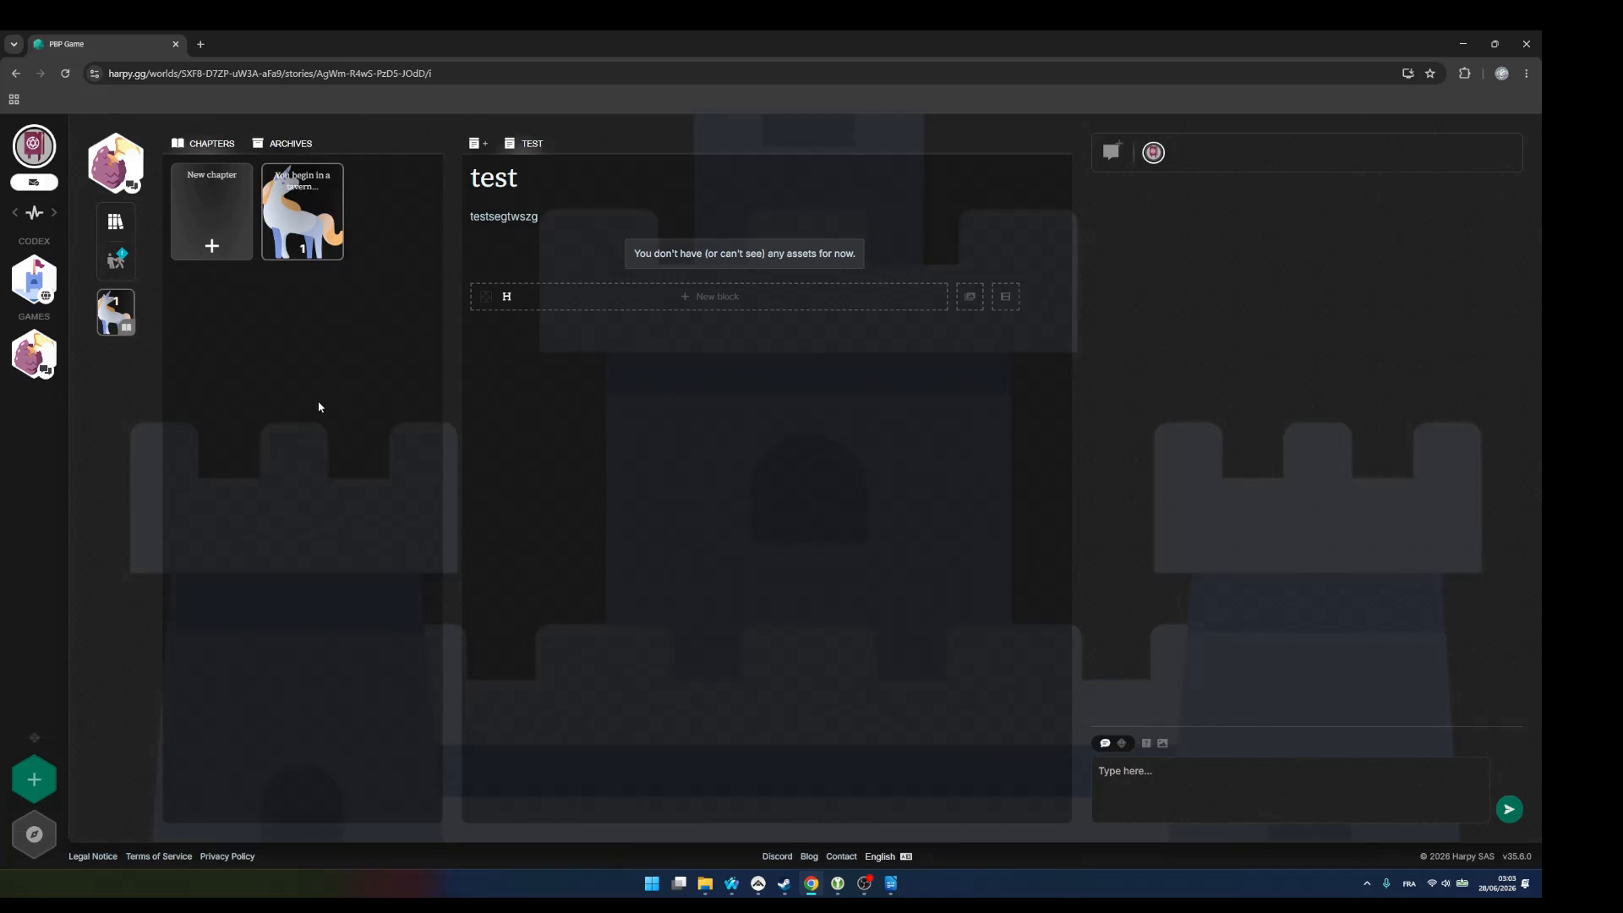
- Open the "You begin in a tavern..." chapter and add Mayor of Happy Town as a protagonist
{"action": "left_click", "coordinate": [285, 144]}
{"action": "left_click", "coordinate": [207, 145]}
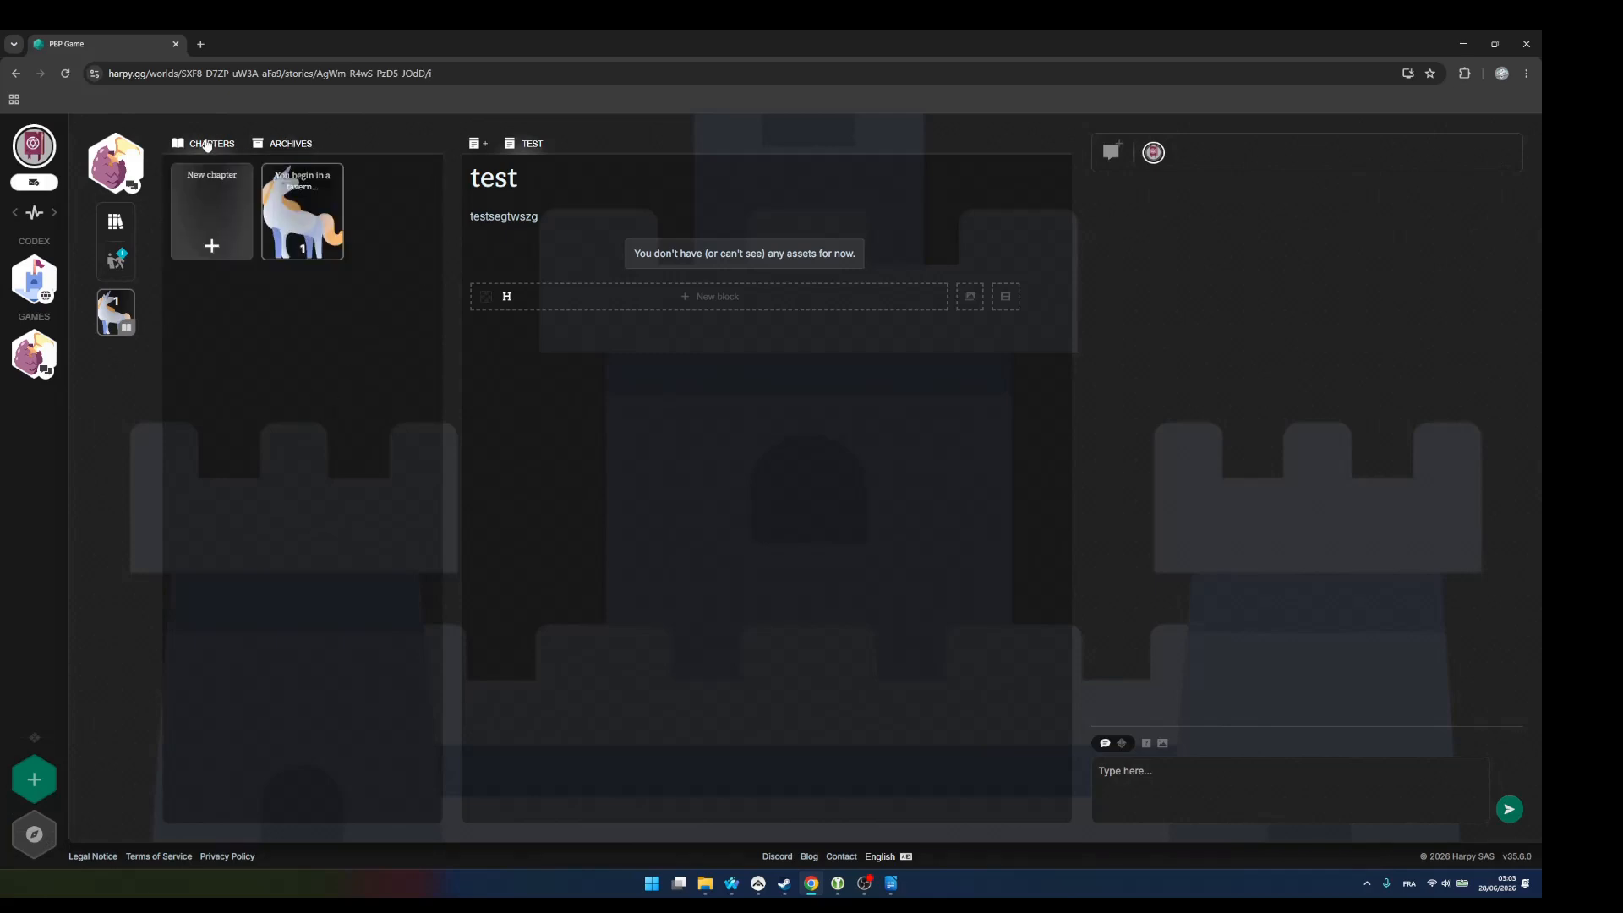
{"action": "left_click", "coordinate": [313, 222]}
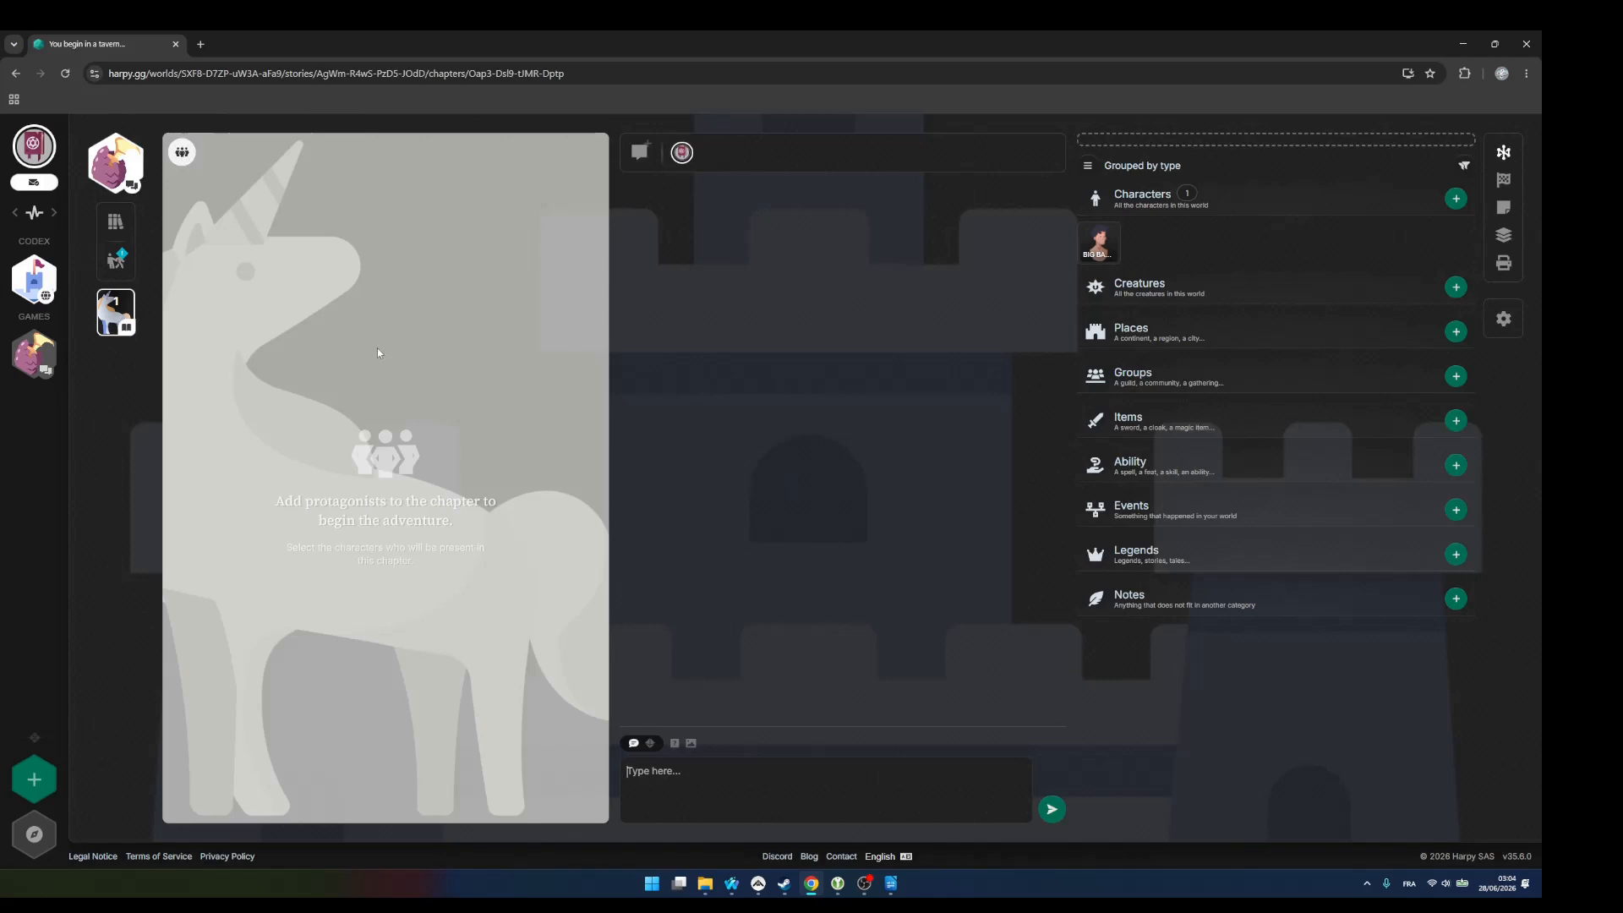
{"action": "left_click", "coordinate": [182, 158]}
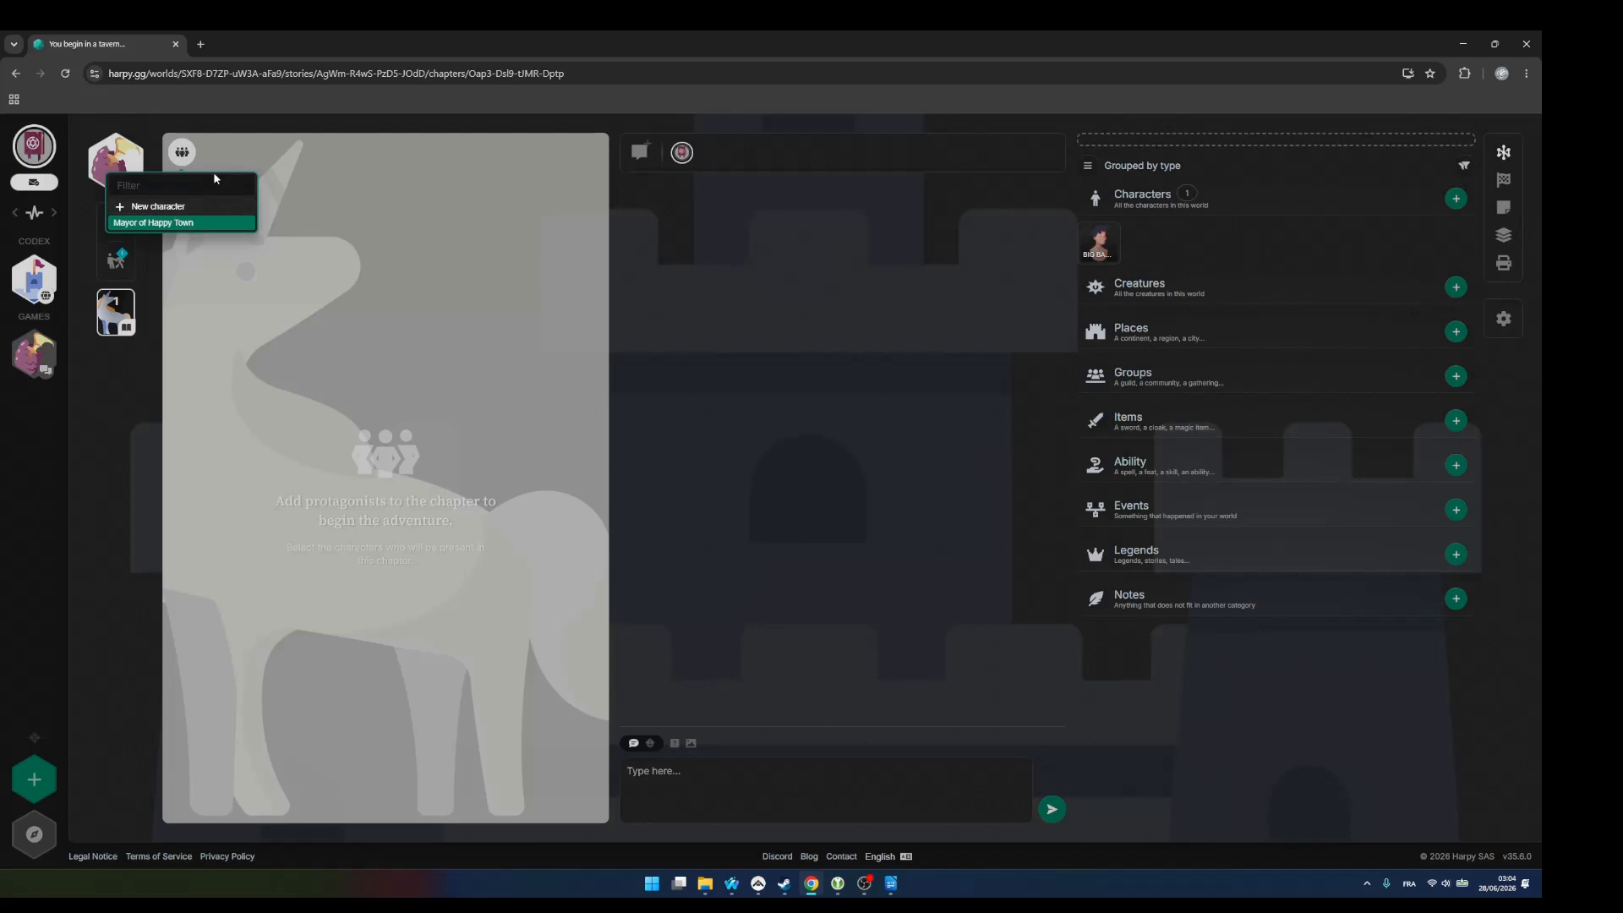
{"action": "left_click", "coordinate": [519, 335]}
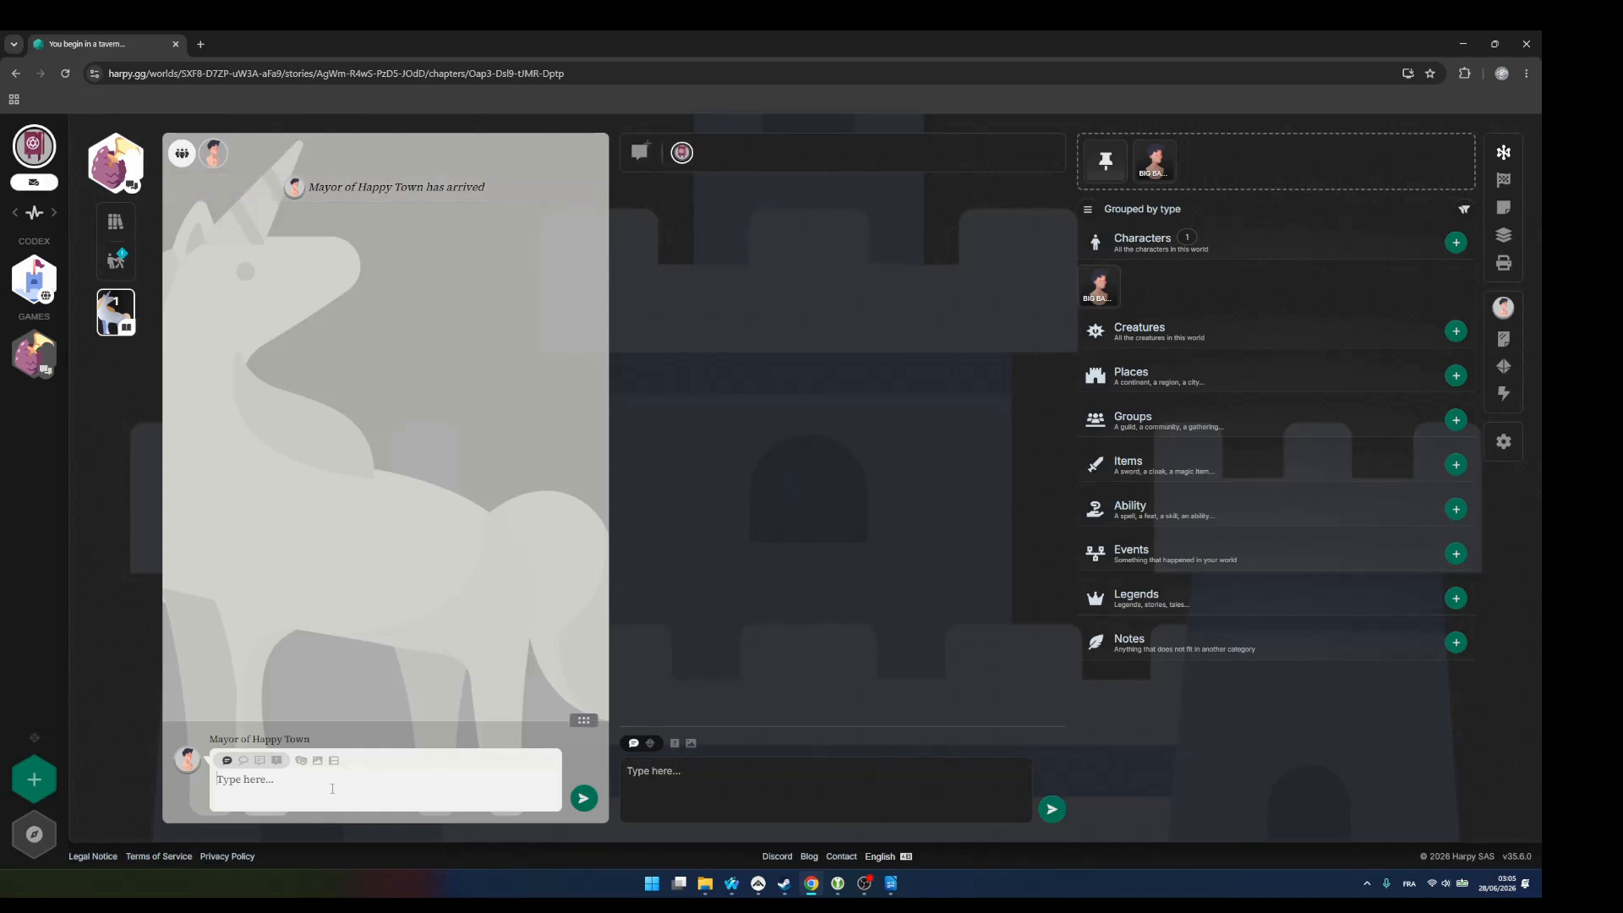
- Post the spoken message "Hello !" as Mayor of Happy Town
{"action": "key", "text": "Caps_Lock"}
{"action": "type", "text": "Hello !"}
{"action": "key", "text": "Return"}
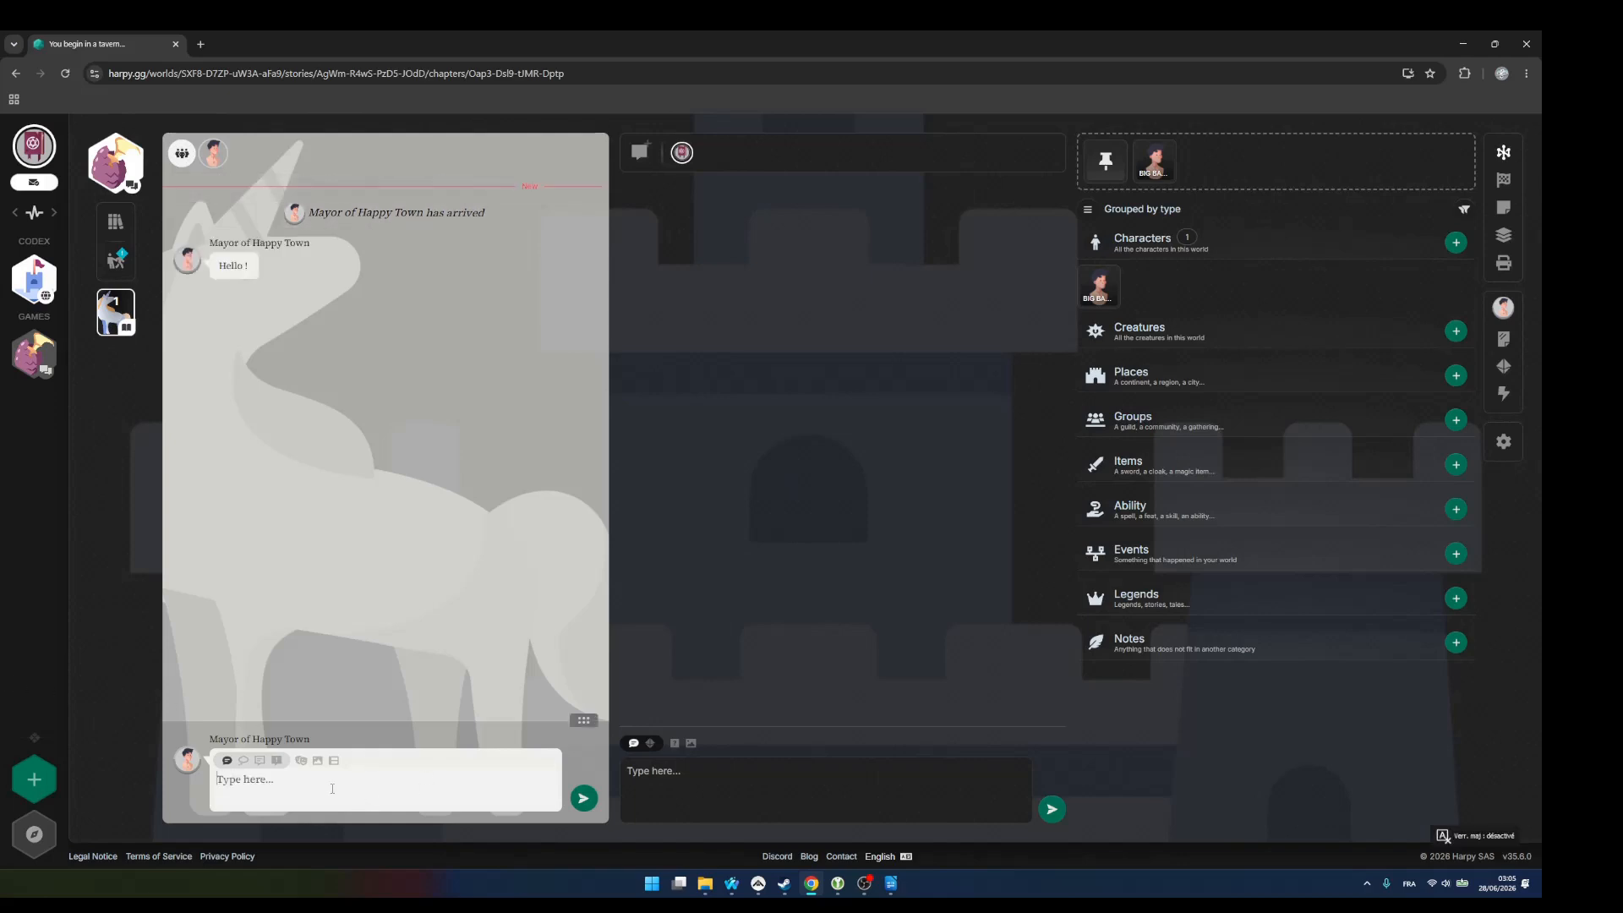
- Post the thought "I want to a bagel" as Mayor of Happy Town and reveal it
{"action": "left_click", "coordinate": [243, 760]}
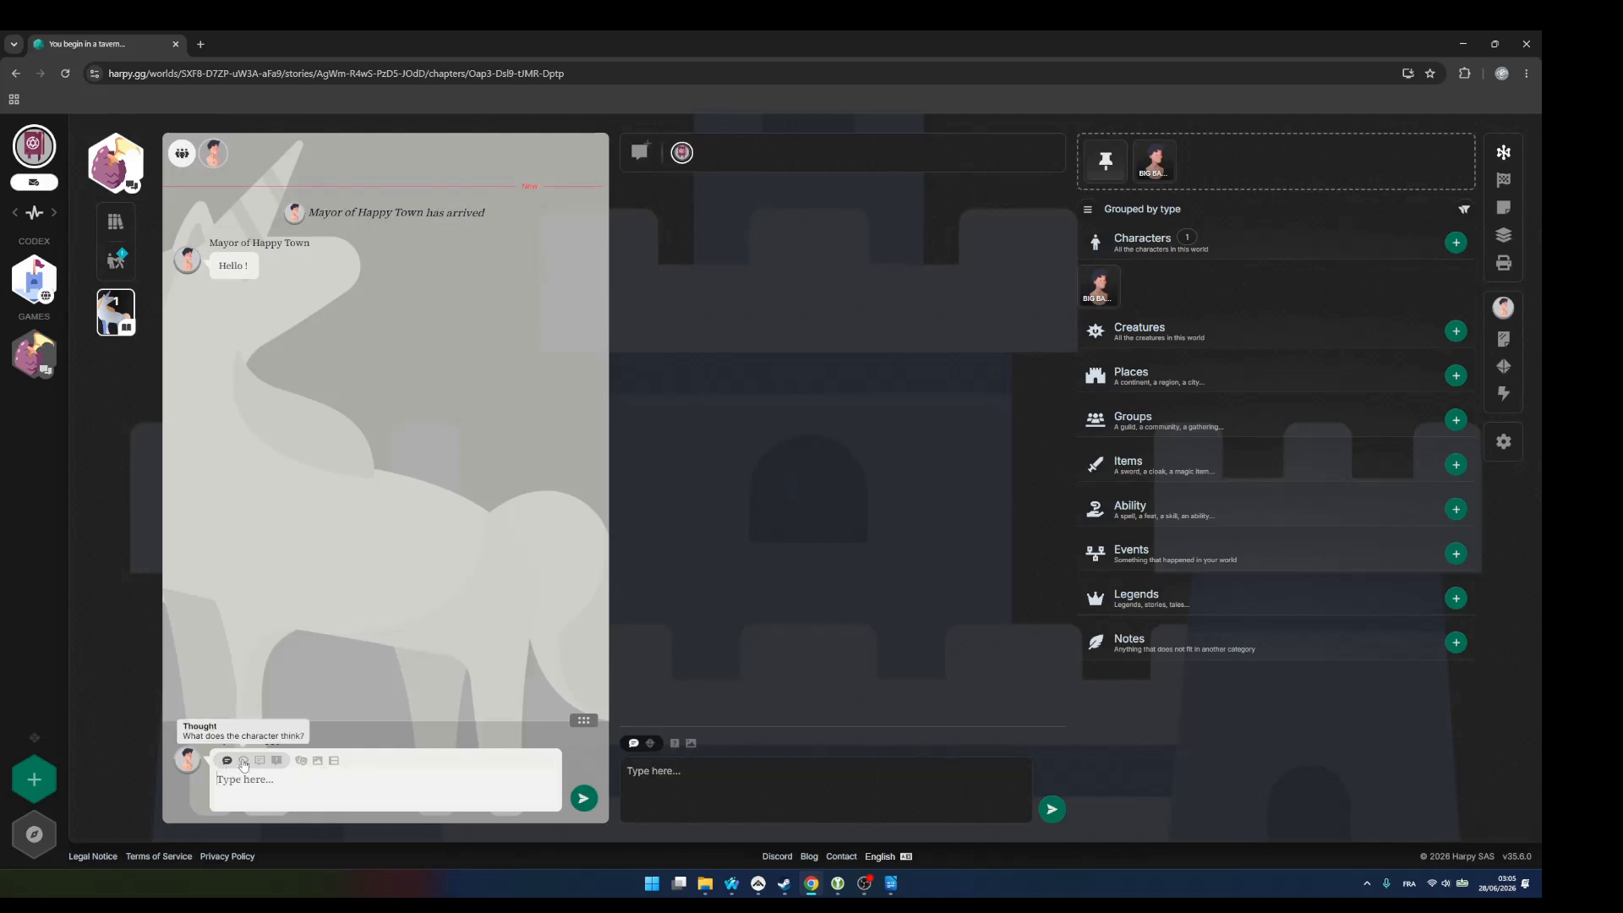
{"action": "key", "text": "Caps_Lock"}
{"action": "type", "text": "I w"}
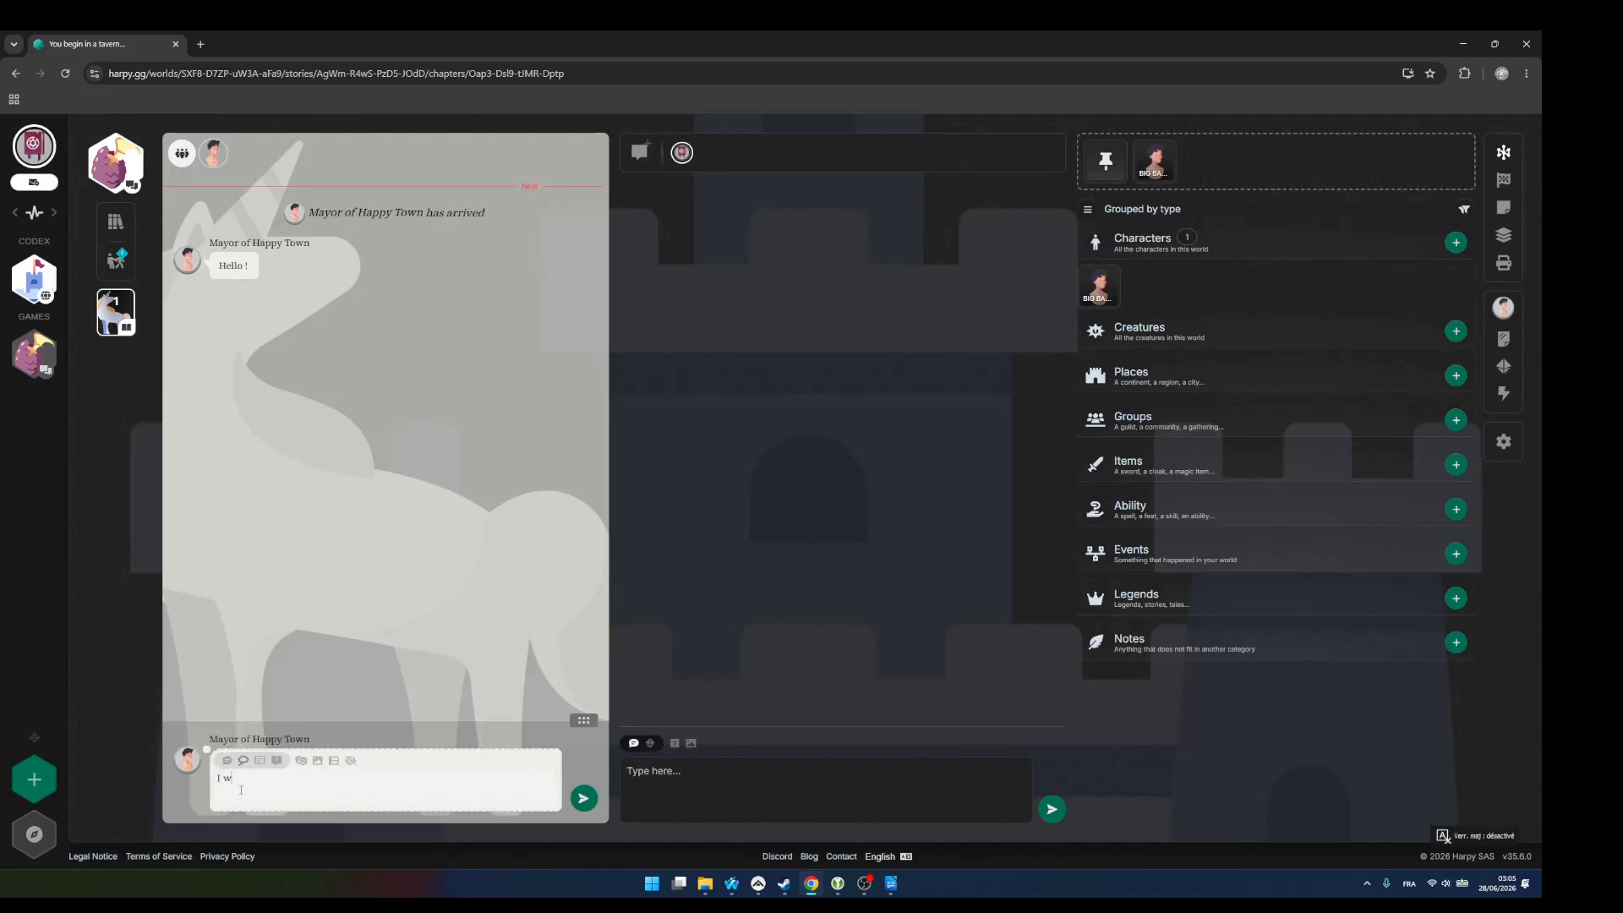
{"action": "type", "text": "ant to a bagel"}
{"action": "key", "text": "Return"}
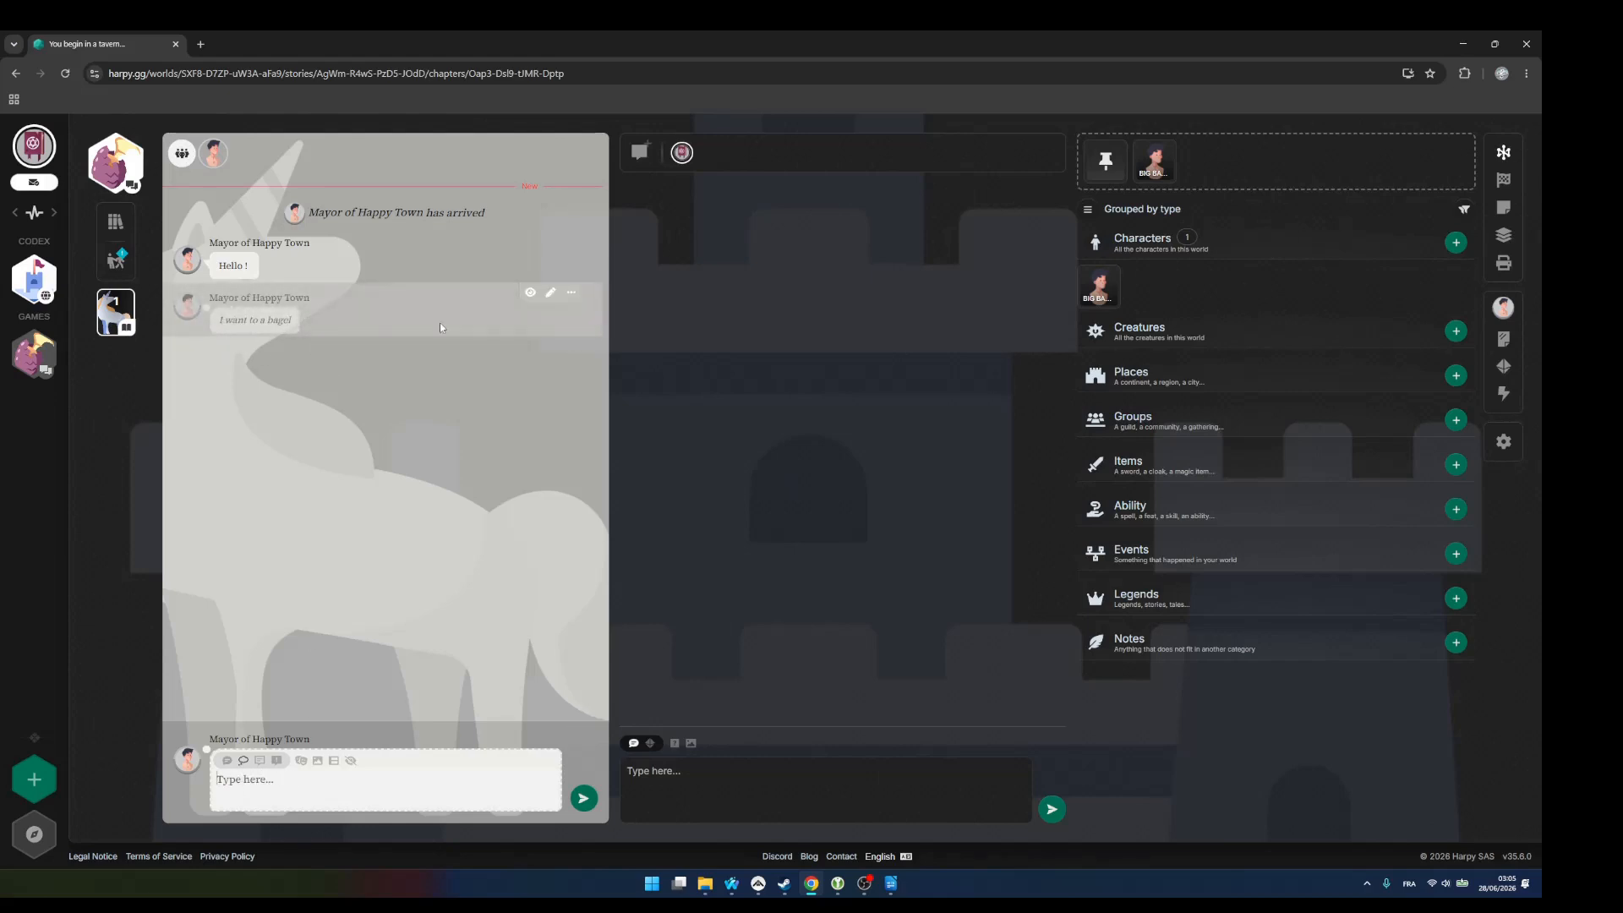
{"action": "left_click", "coordinate": [530, 293]}
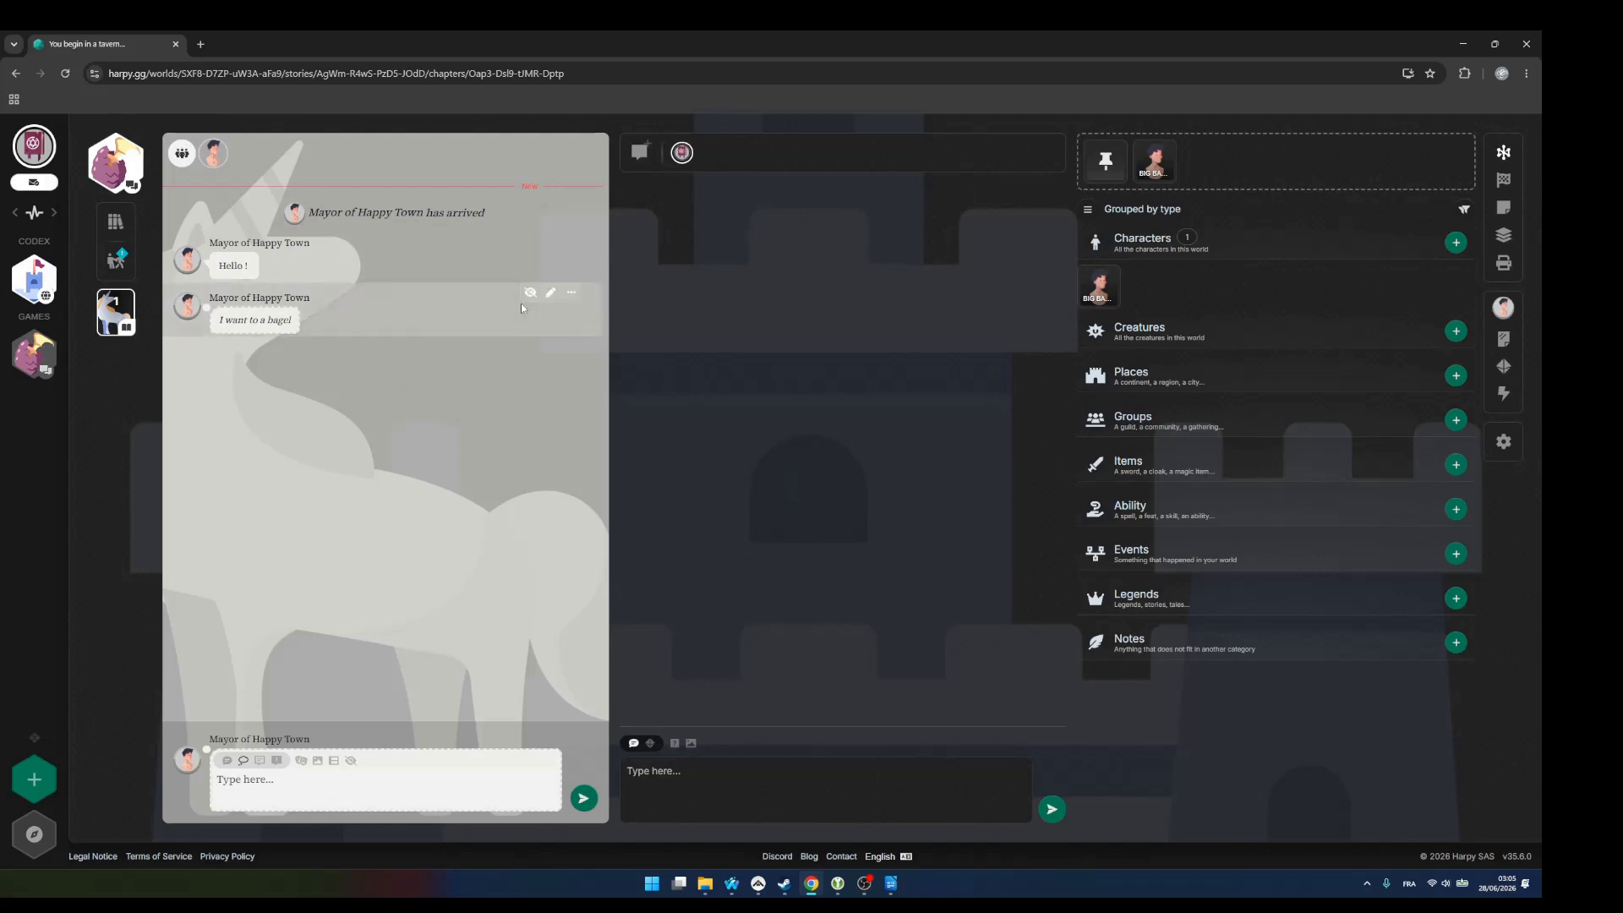
- Post the character action "He walks towards the bakery." for Mayor of Happy Town
{"action": "left_click", "coordinate": [260, 761]}
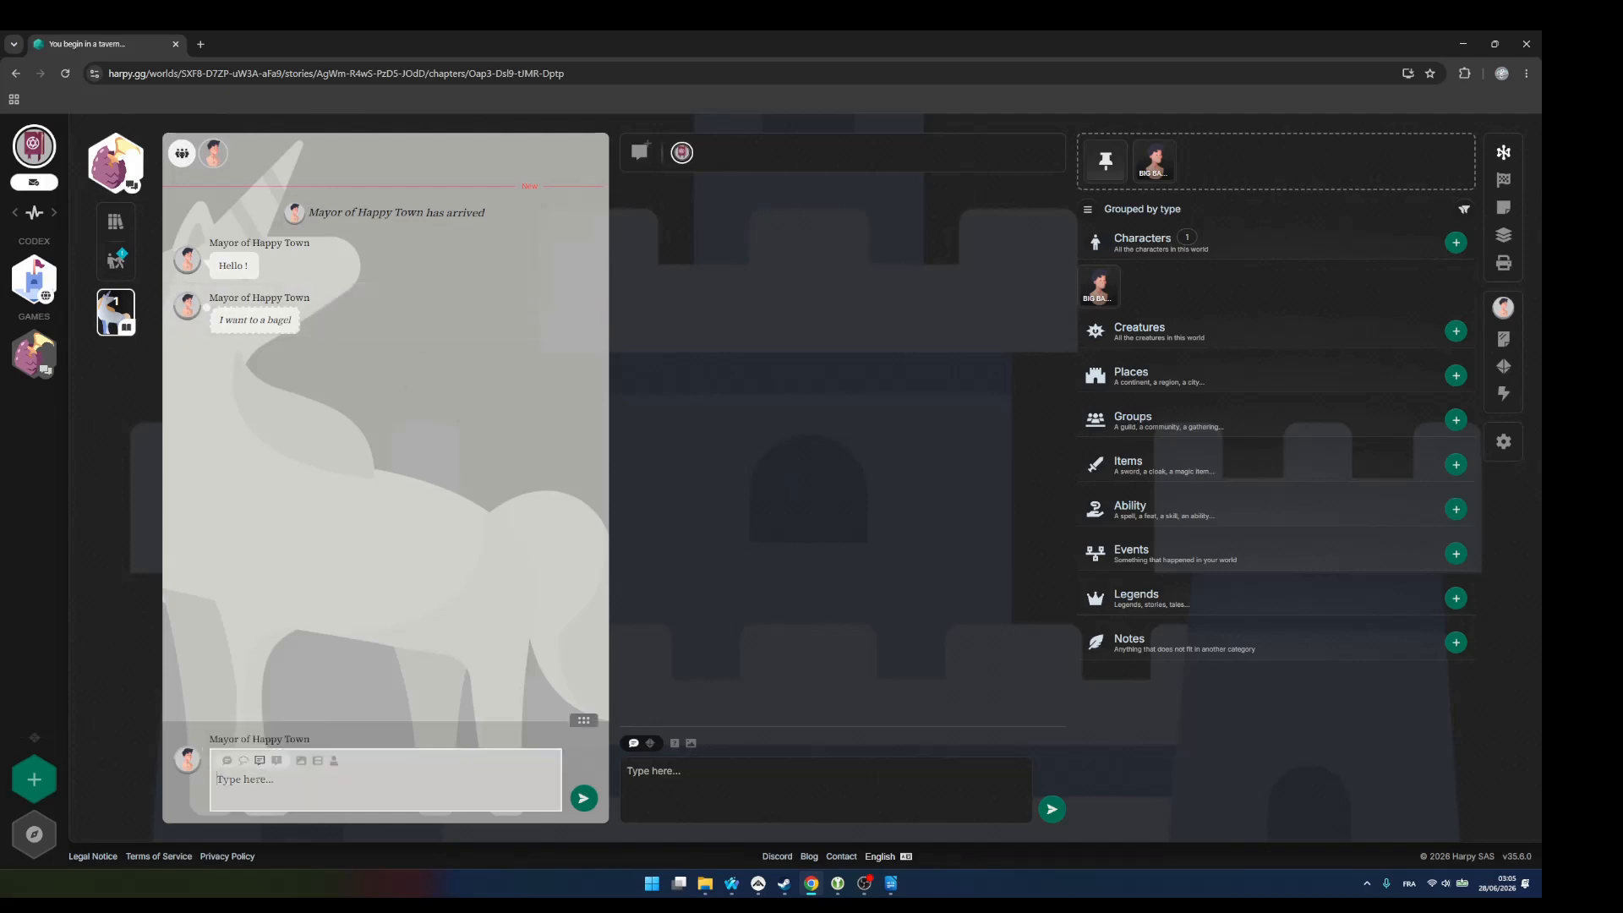
{"action": "key", "text": "Caps_Lock"}
{"action": "type", "text": "He walks towards the bakery."}
{"action": "key", "text": "Caps_Lock"}
{"action": "key", "text": "Return"}
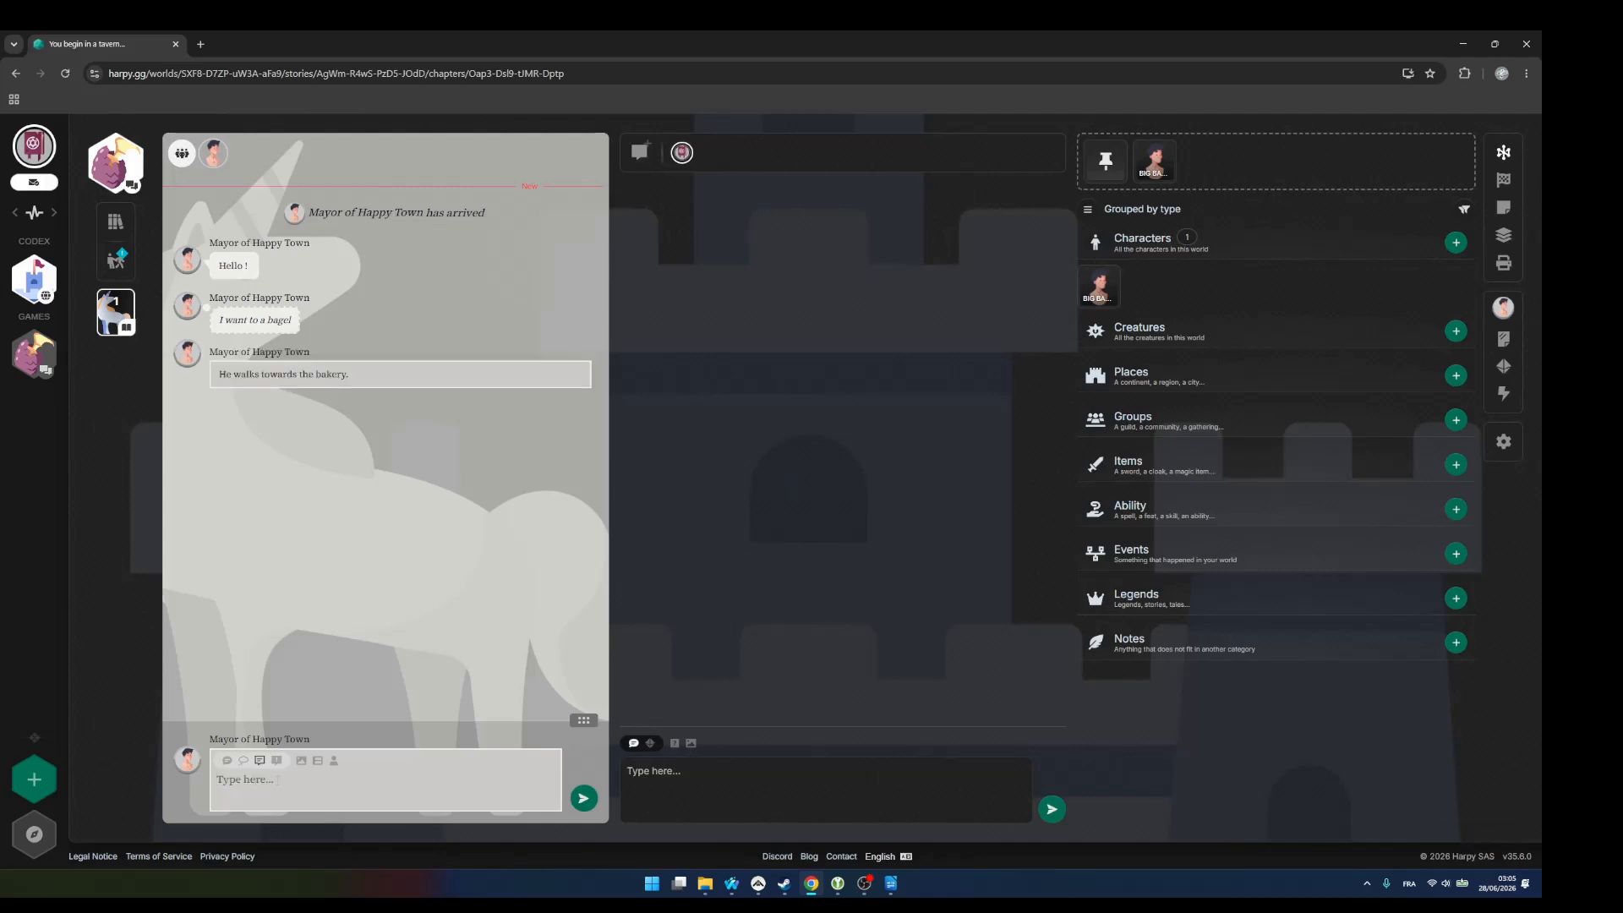
- Post the narration "The bakery is closed !" in the chapter without a speaking character
{"action": "left_click", "coordinate": [276, 760]}
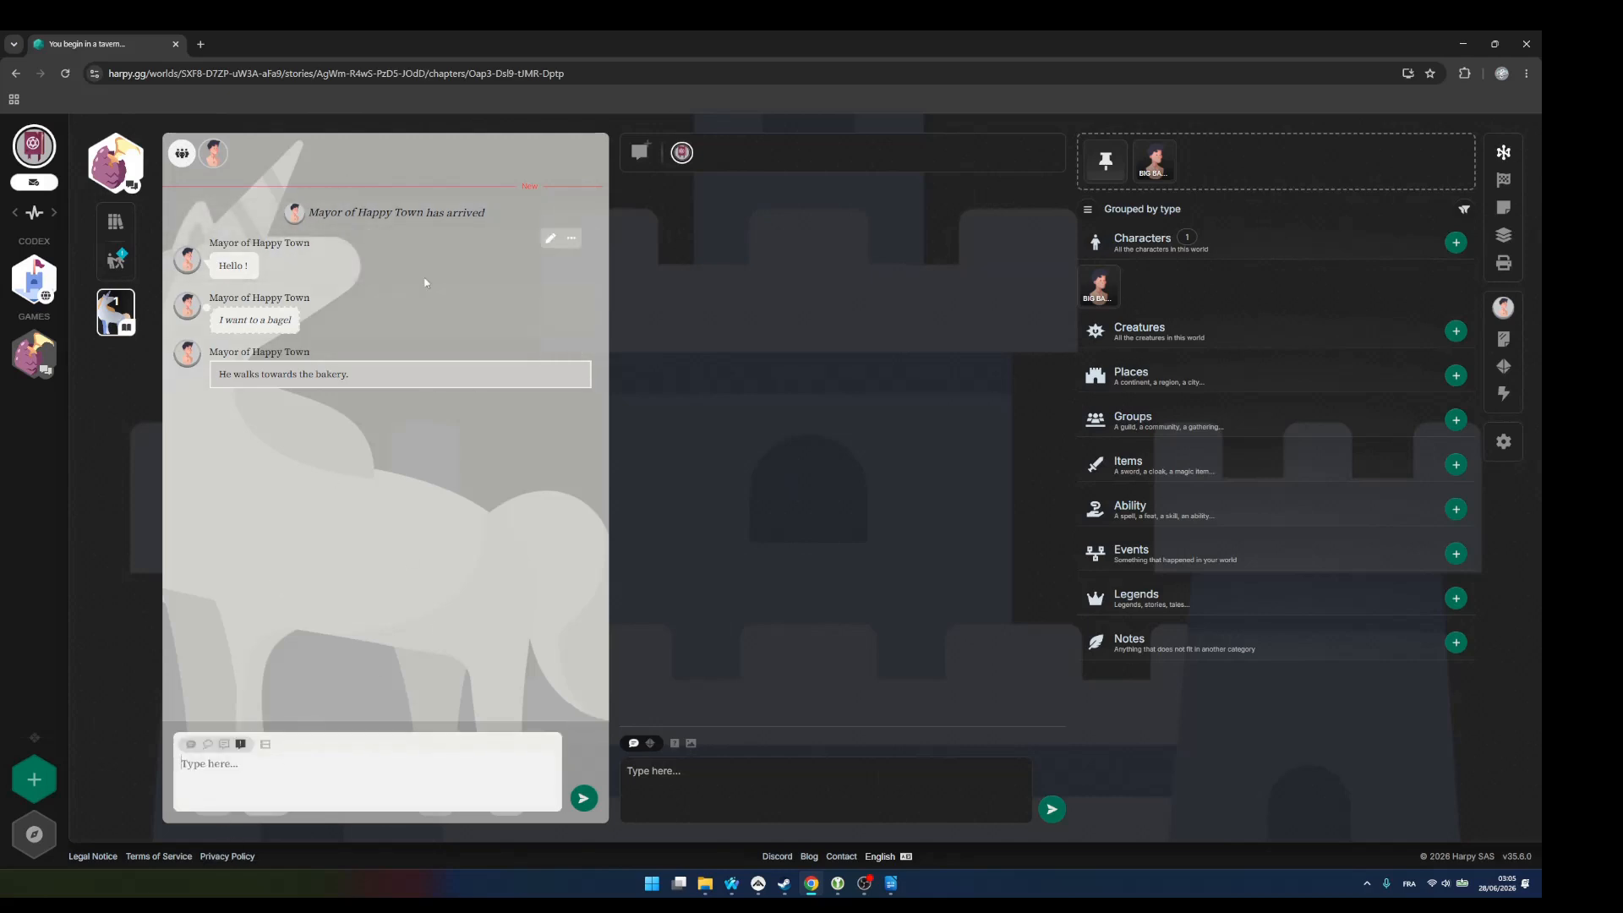
{"action": "key", "text": "Caps_Lock"}
{"action": "type", "text": "The bakery is closed !"}
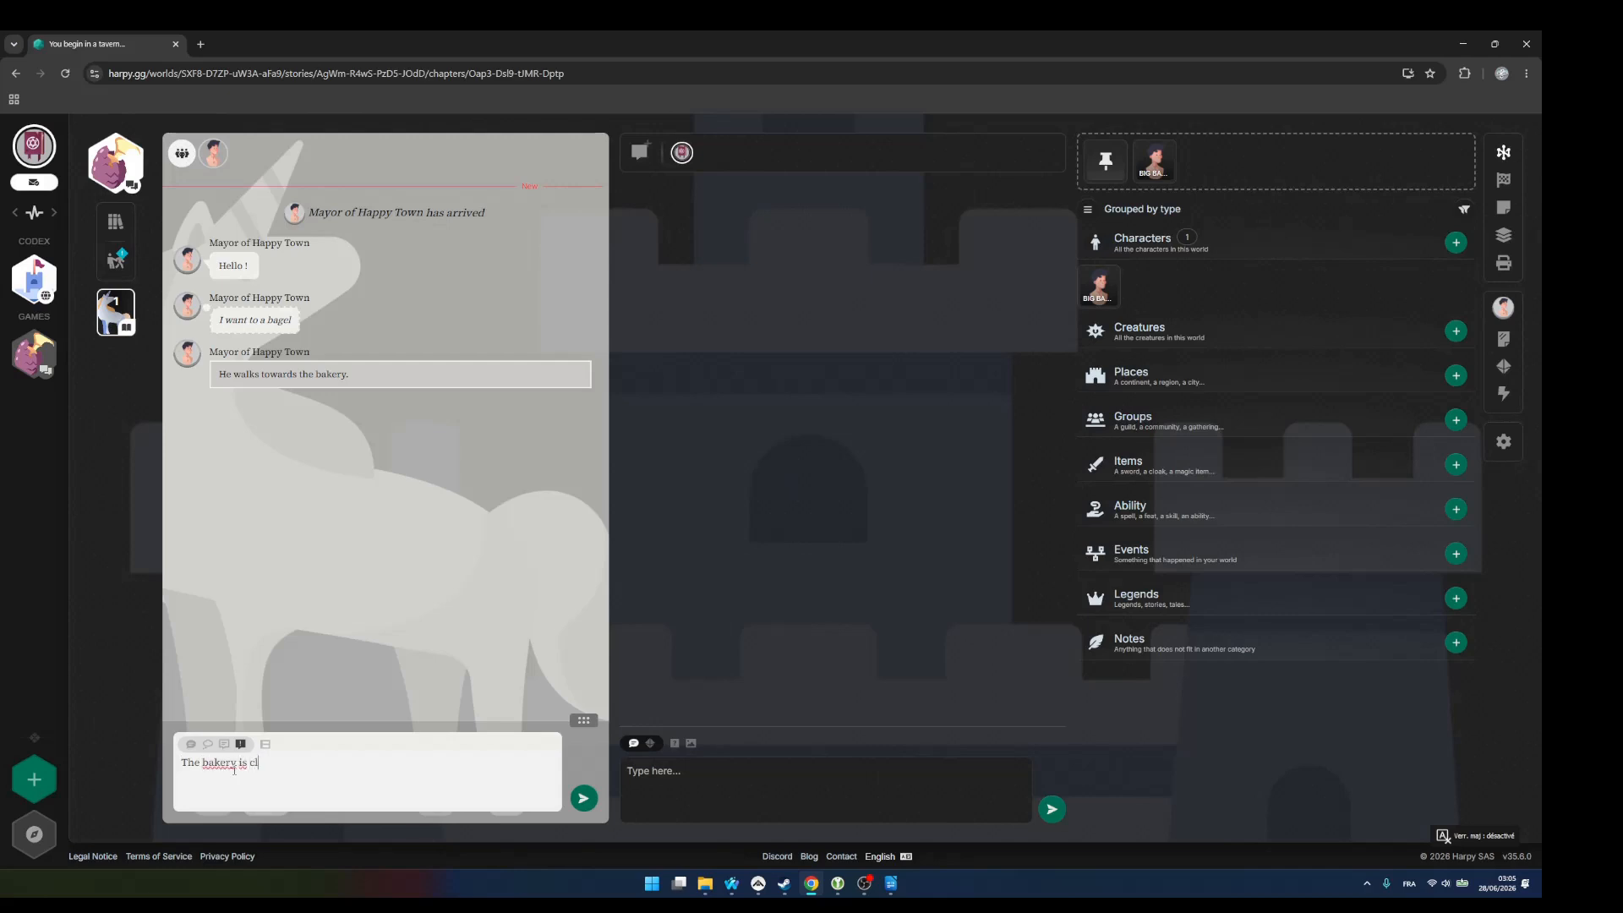
{"action": "key", "text": "Return"}
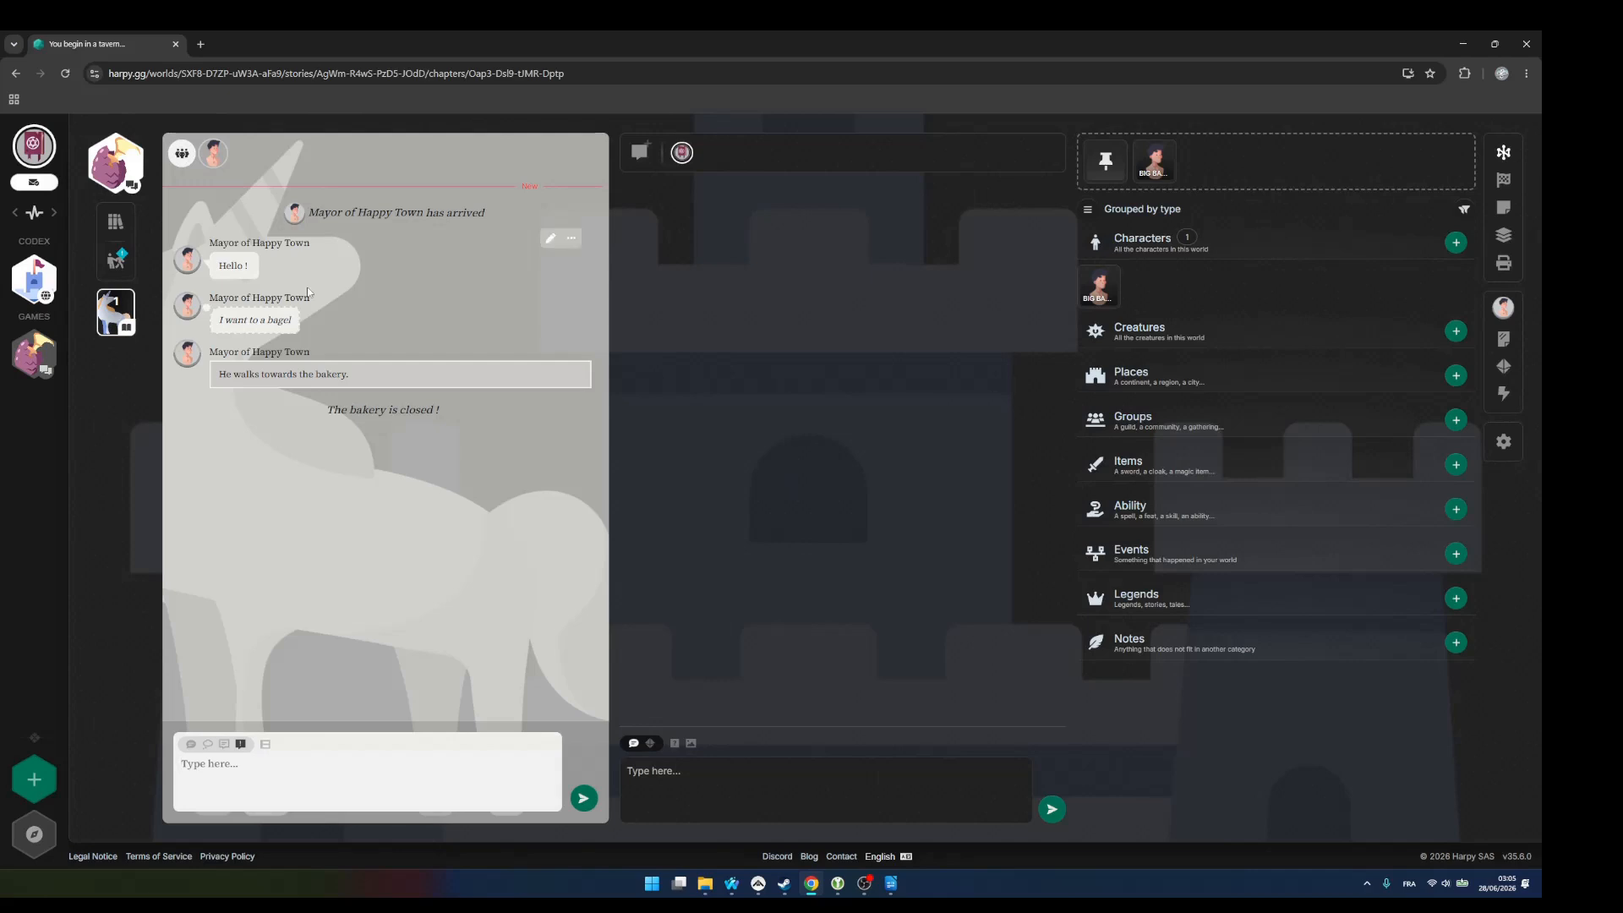
- Post the spoken message "Oh no." as Mayor of Happy Town with the caption ", frowning"
{"action": "left_click", "coordinate": [190, 752]}
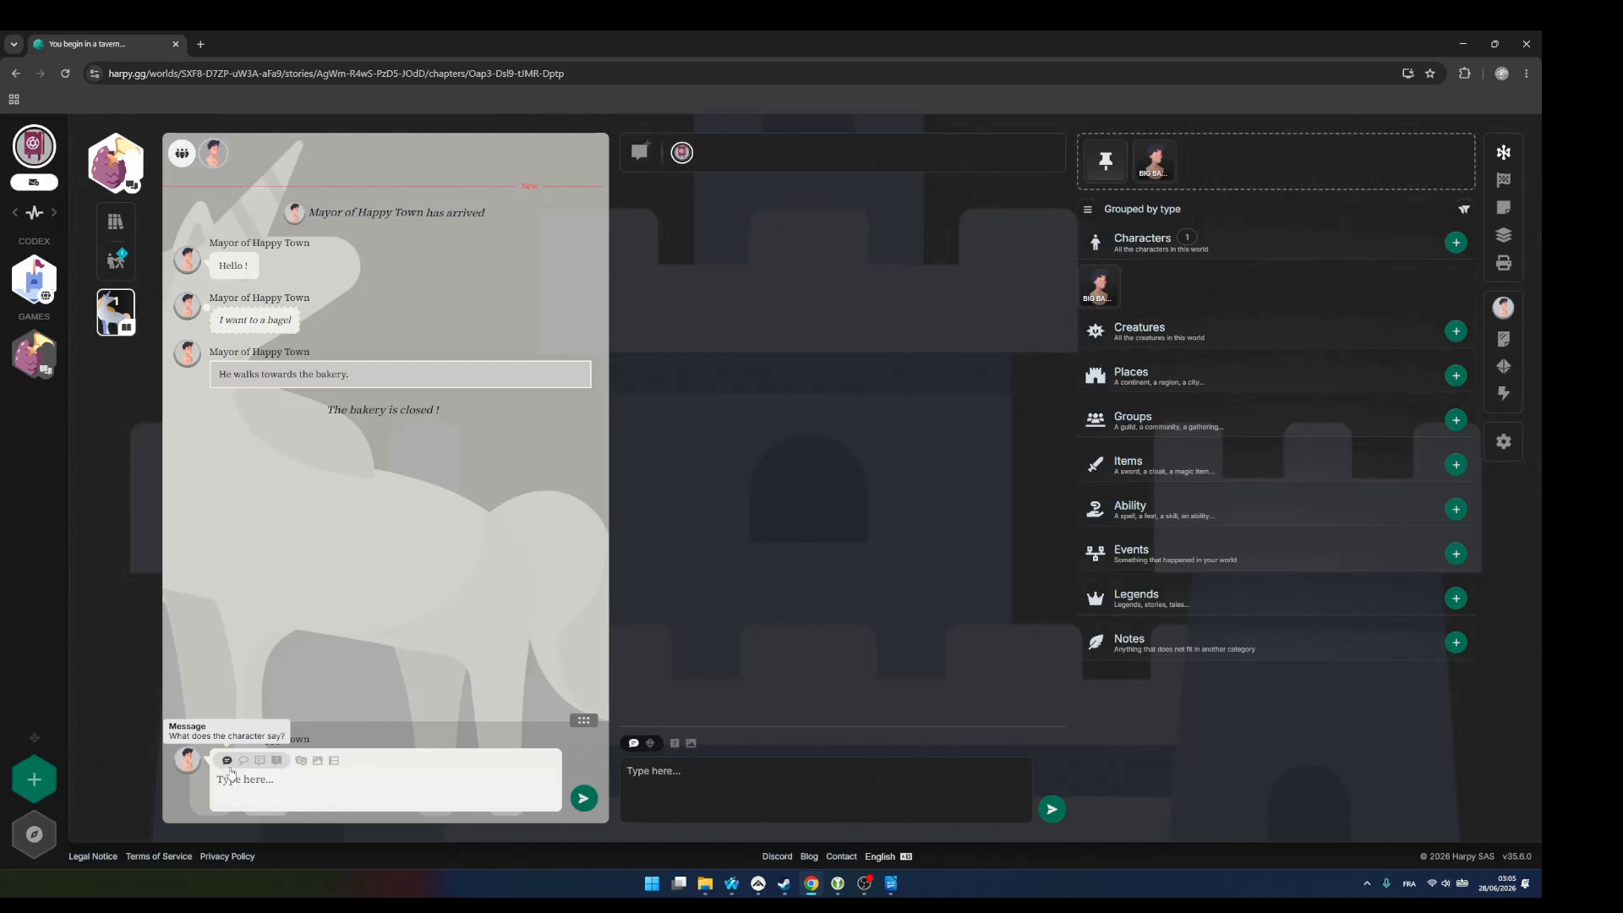
{"action": "left_click", "coordinate": [299, 761]}
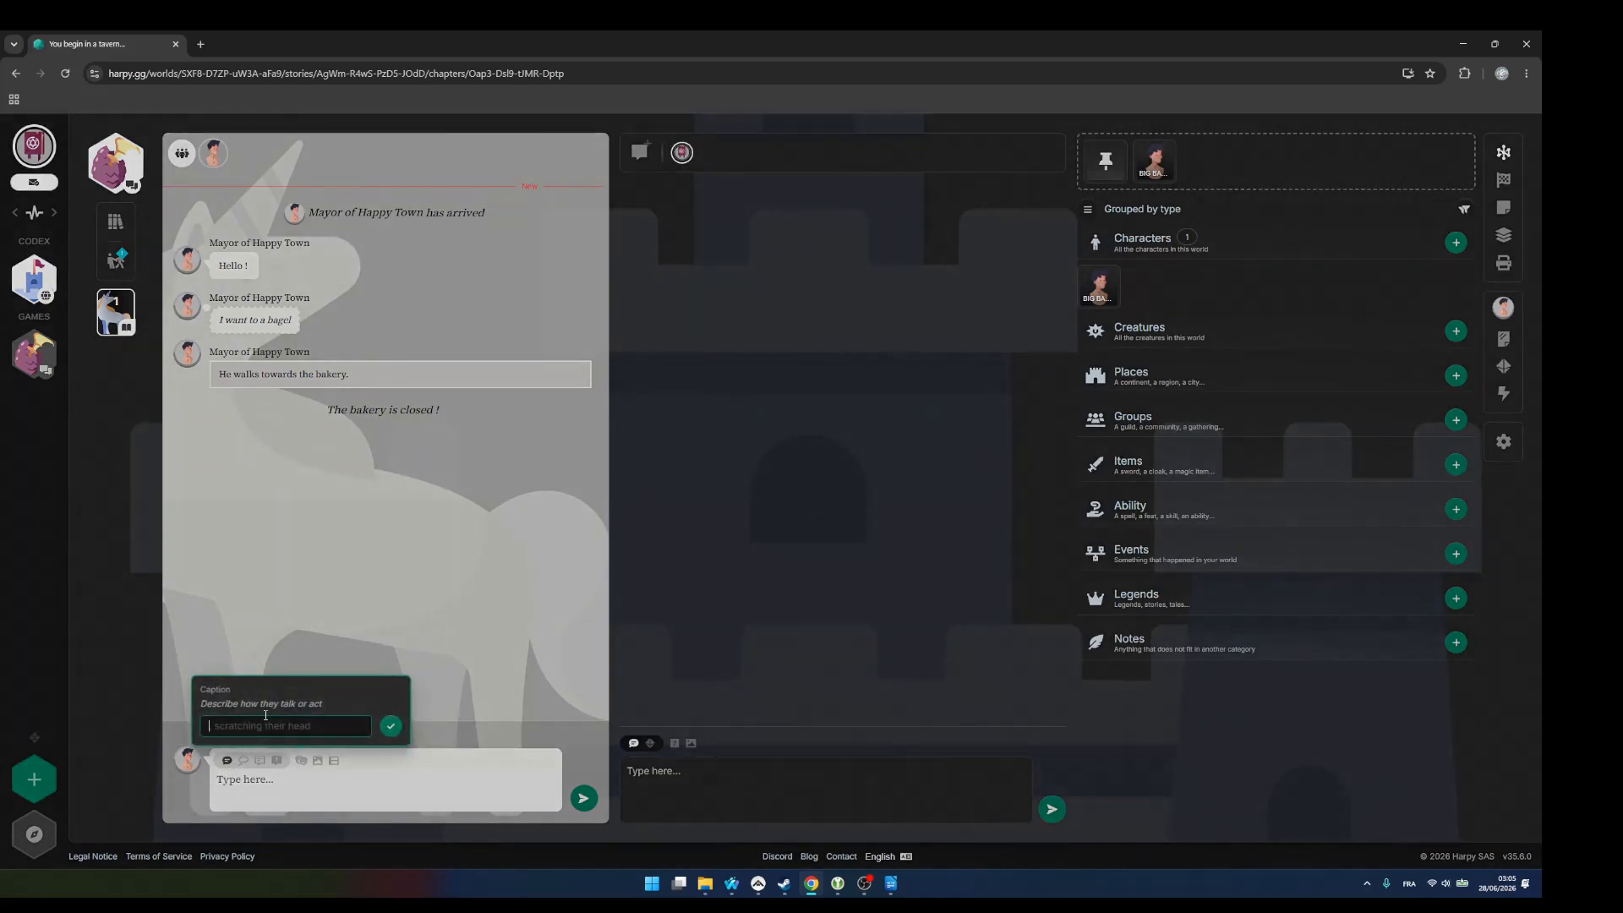
{"action": "type", "text": ","}
{"action": "key", "text": "BackSpace"}
{"action": "type", "text": "frowning"}
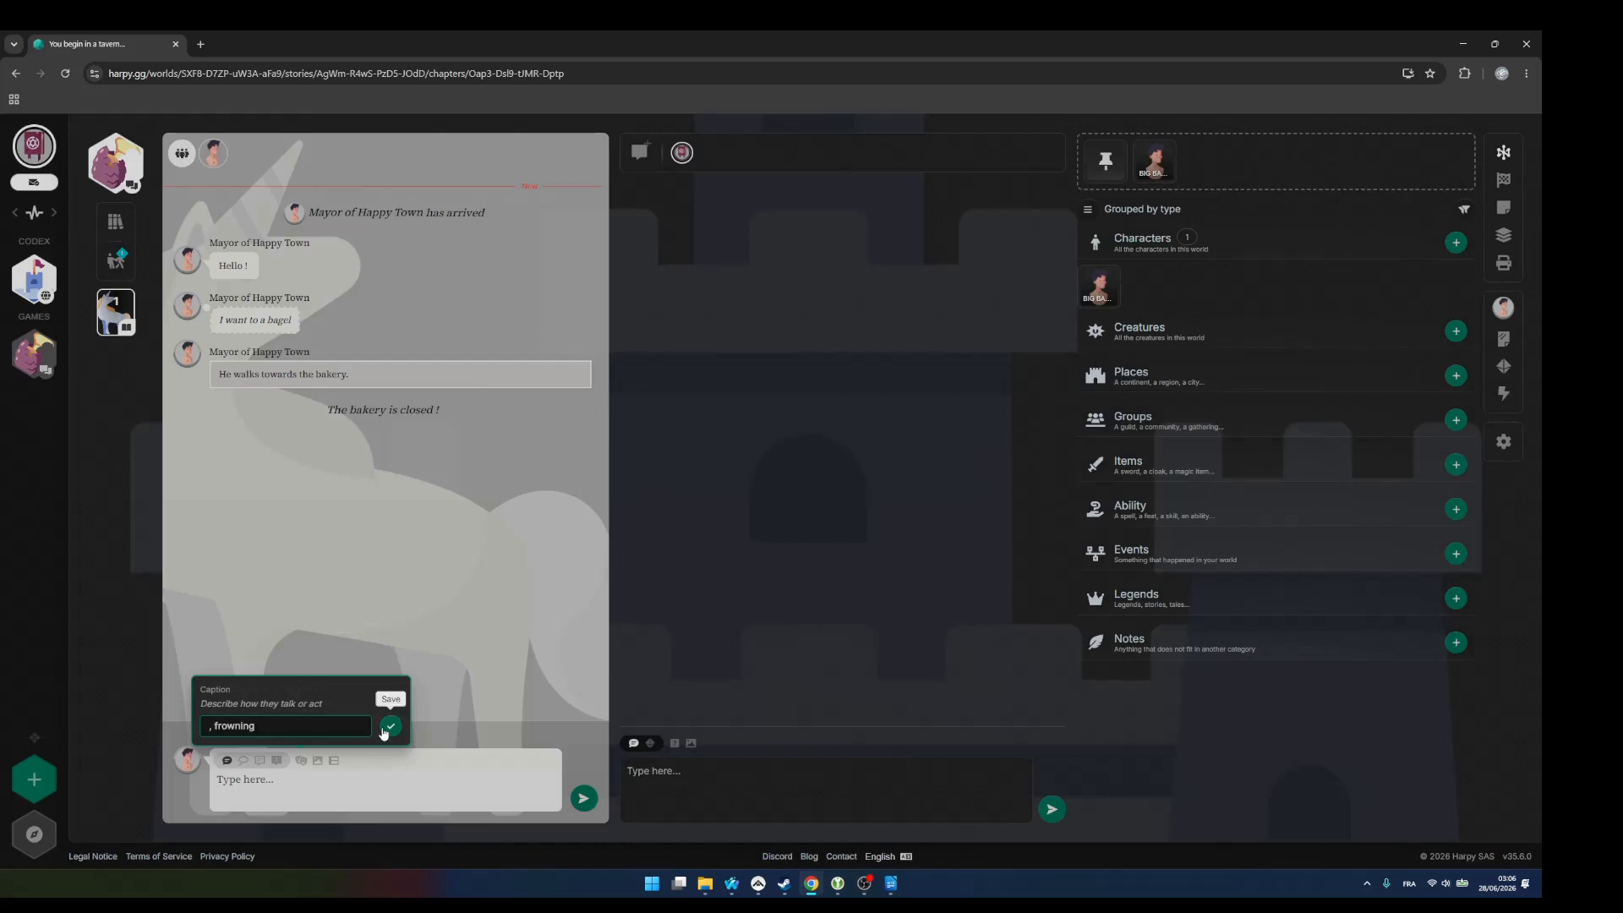
{"action": "left_click", "coordinate": [391, 726]}
{"action": "key", "text": "Caps_Lock"}
{"action": "type", "text": "Oh no/"}
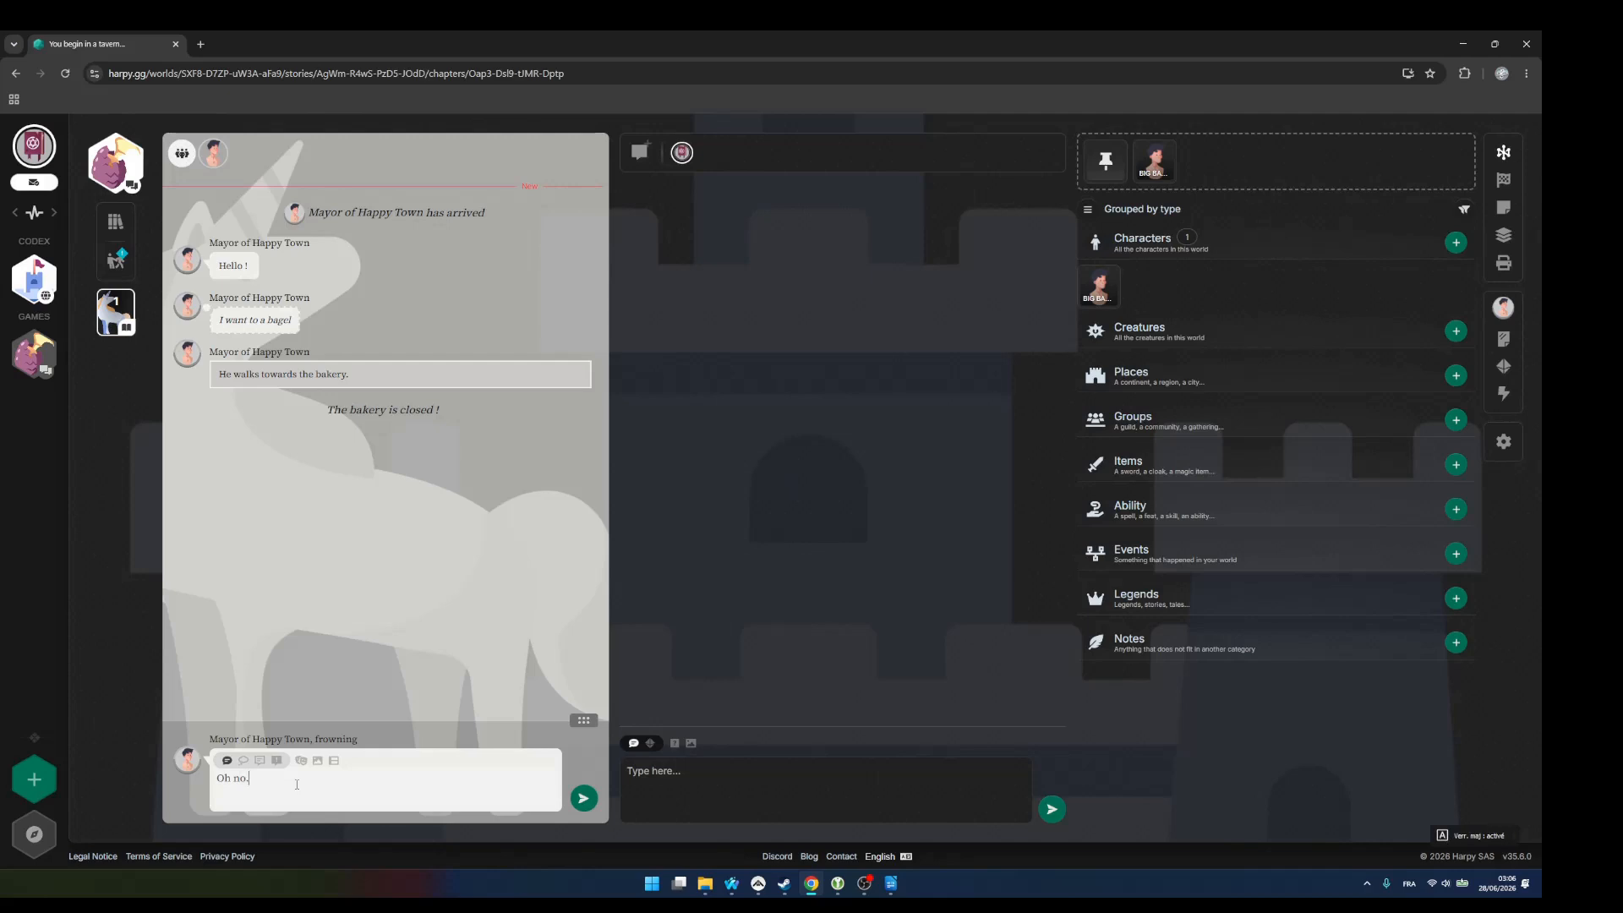
{"action": "key", "text": "Return"}
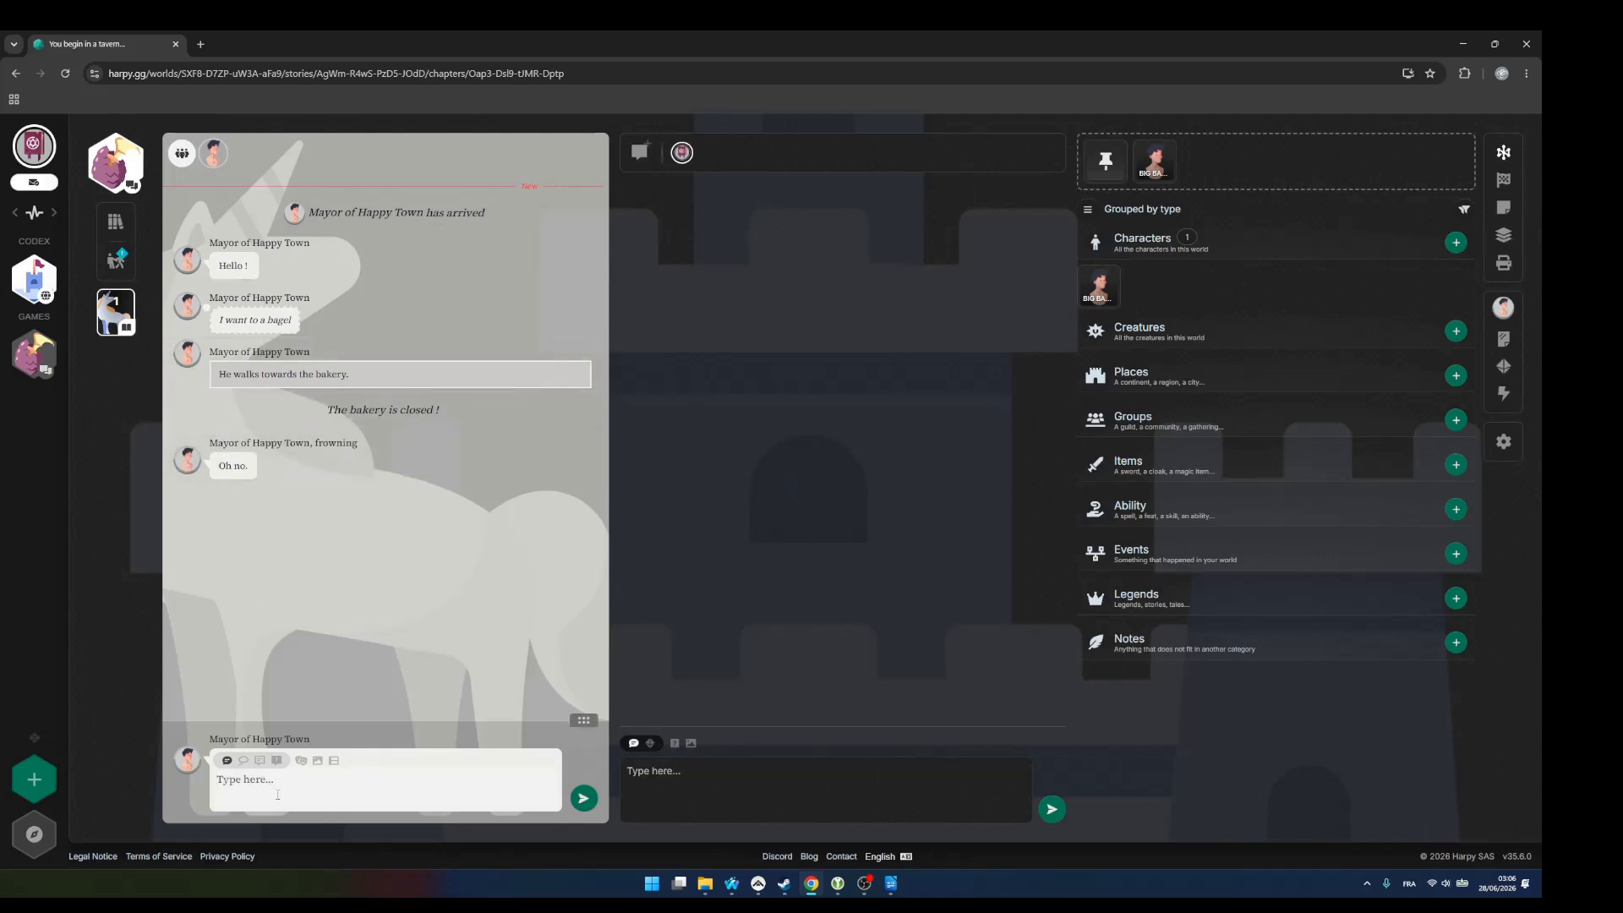
- Look at the asset picker and the remaining options for character messages
{"action": "left_click", "coordinate": [318, 762]}
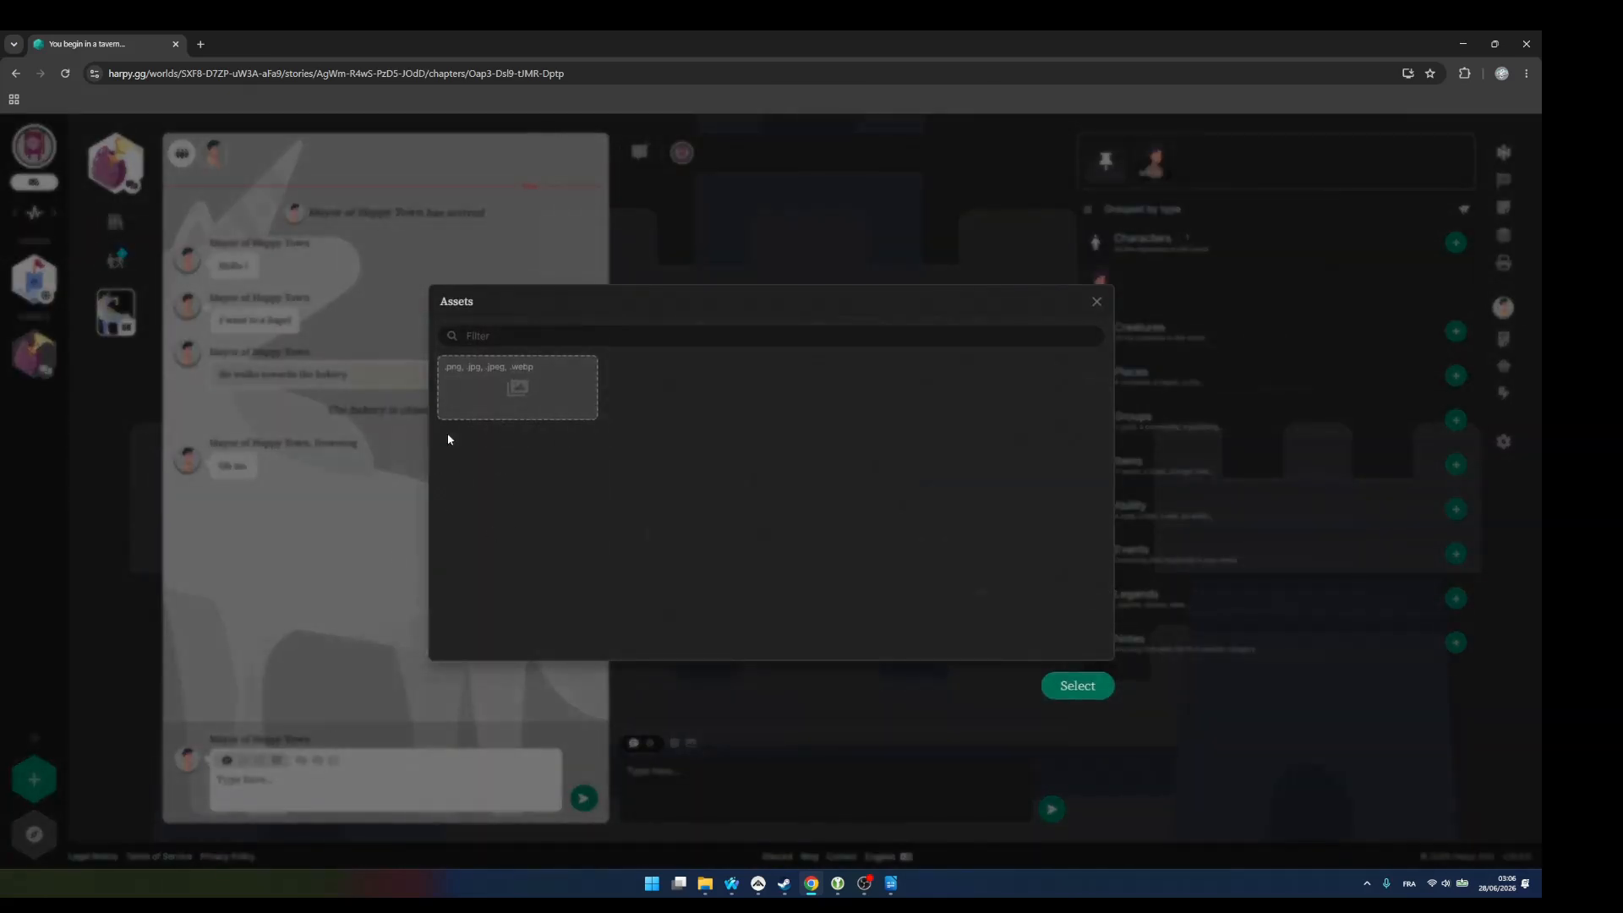
{"action": "left_click", "coordinate": [453, 738]}
{"action": "left_click", "coordinate": [336, 762]}
{"action": "left_click", "coordinate": [368, 760]}
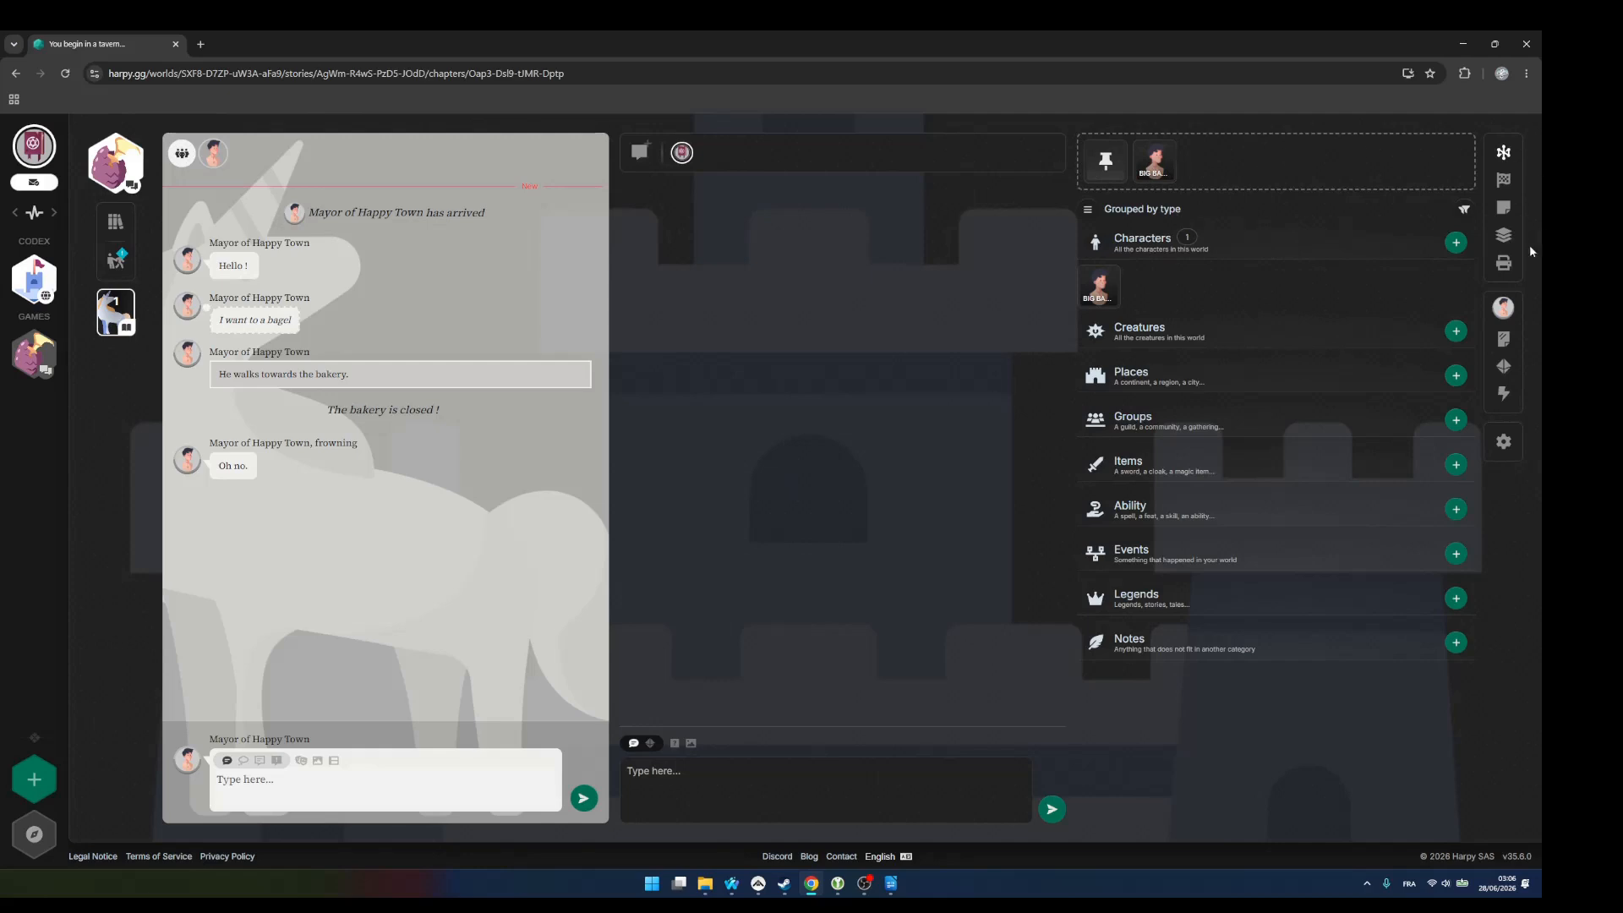
- Look at the chapter's turn order tracker, personal notes and scene section
{"action": "left_click", "coordinate": [1503, 180]}
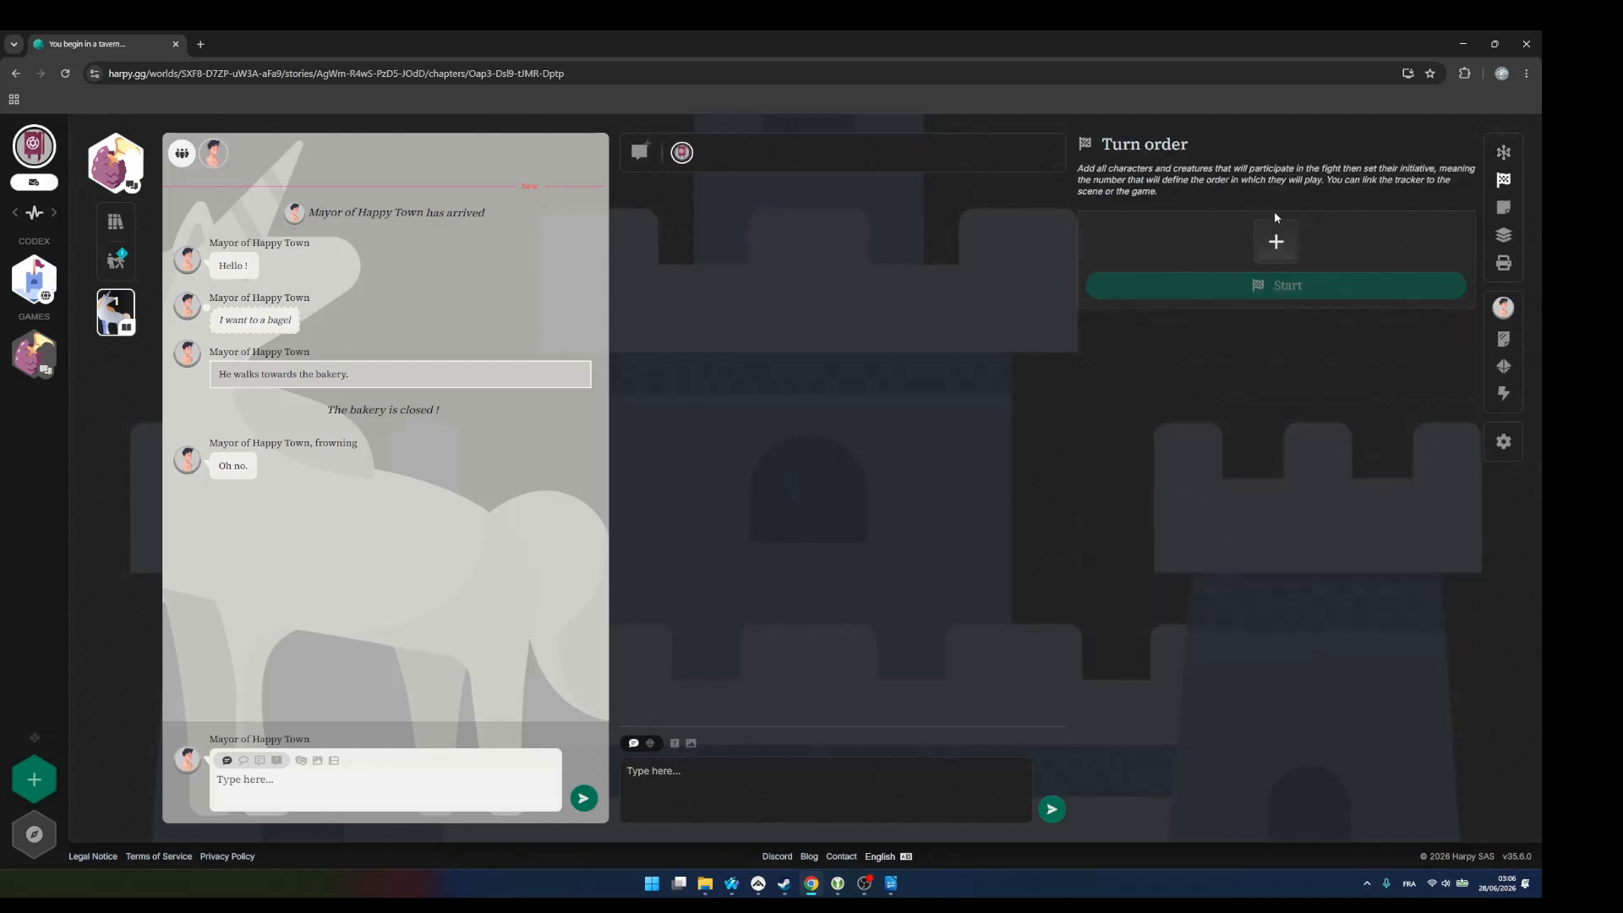
{"action": "left_click", "coordinate": [1503, 207]}
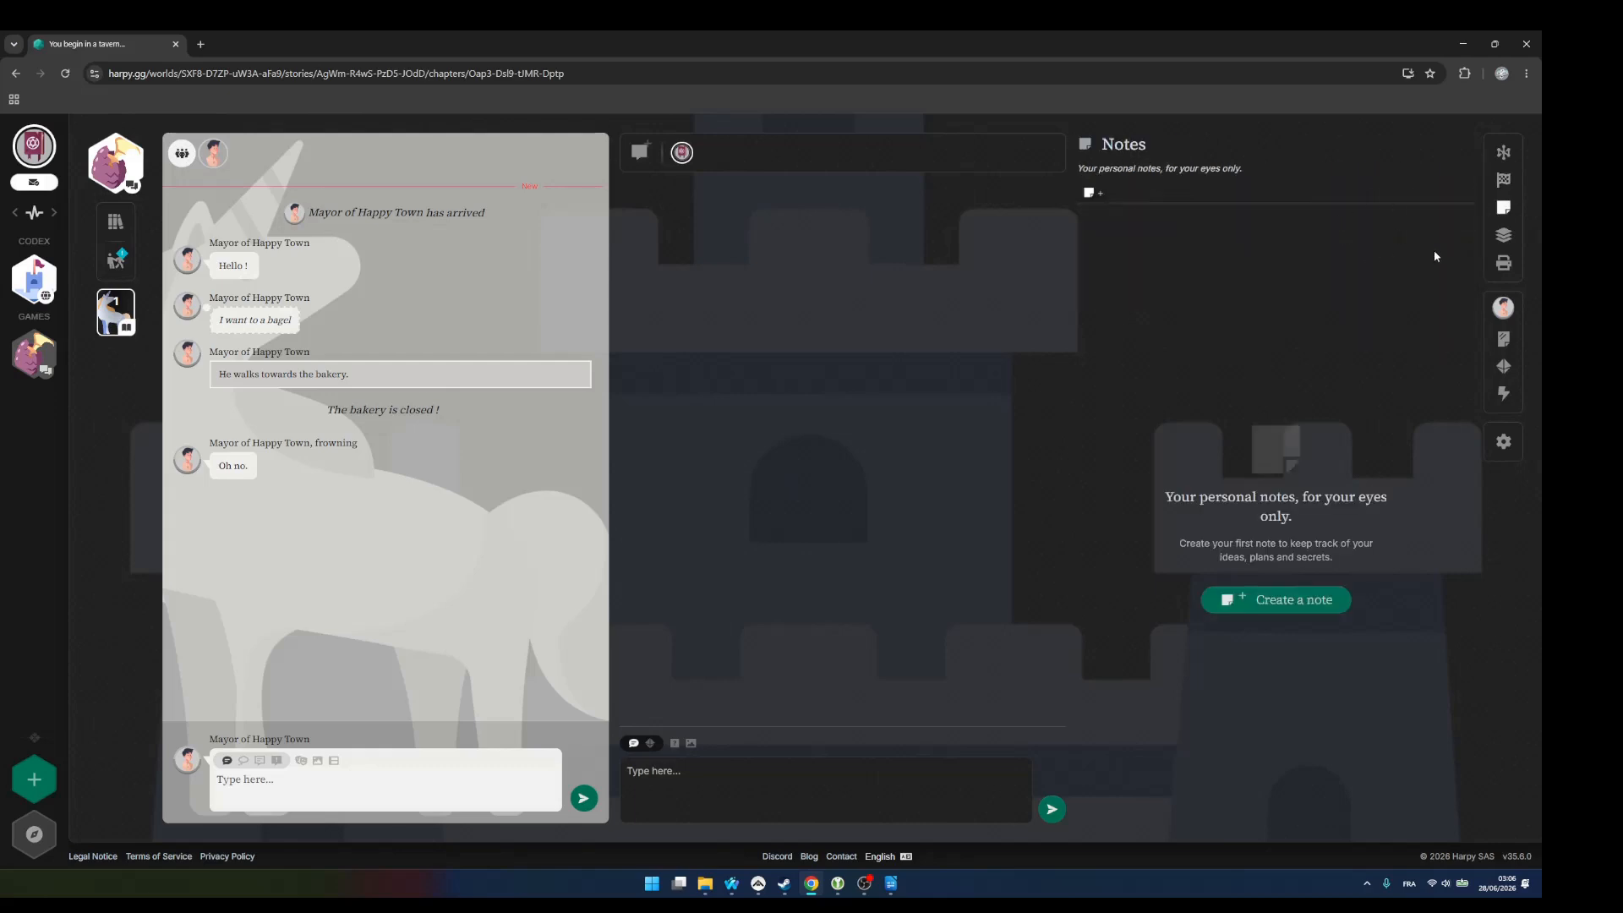
{"action": "left_click", "coordinate": [1504, 237]}
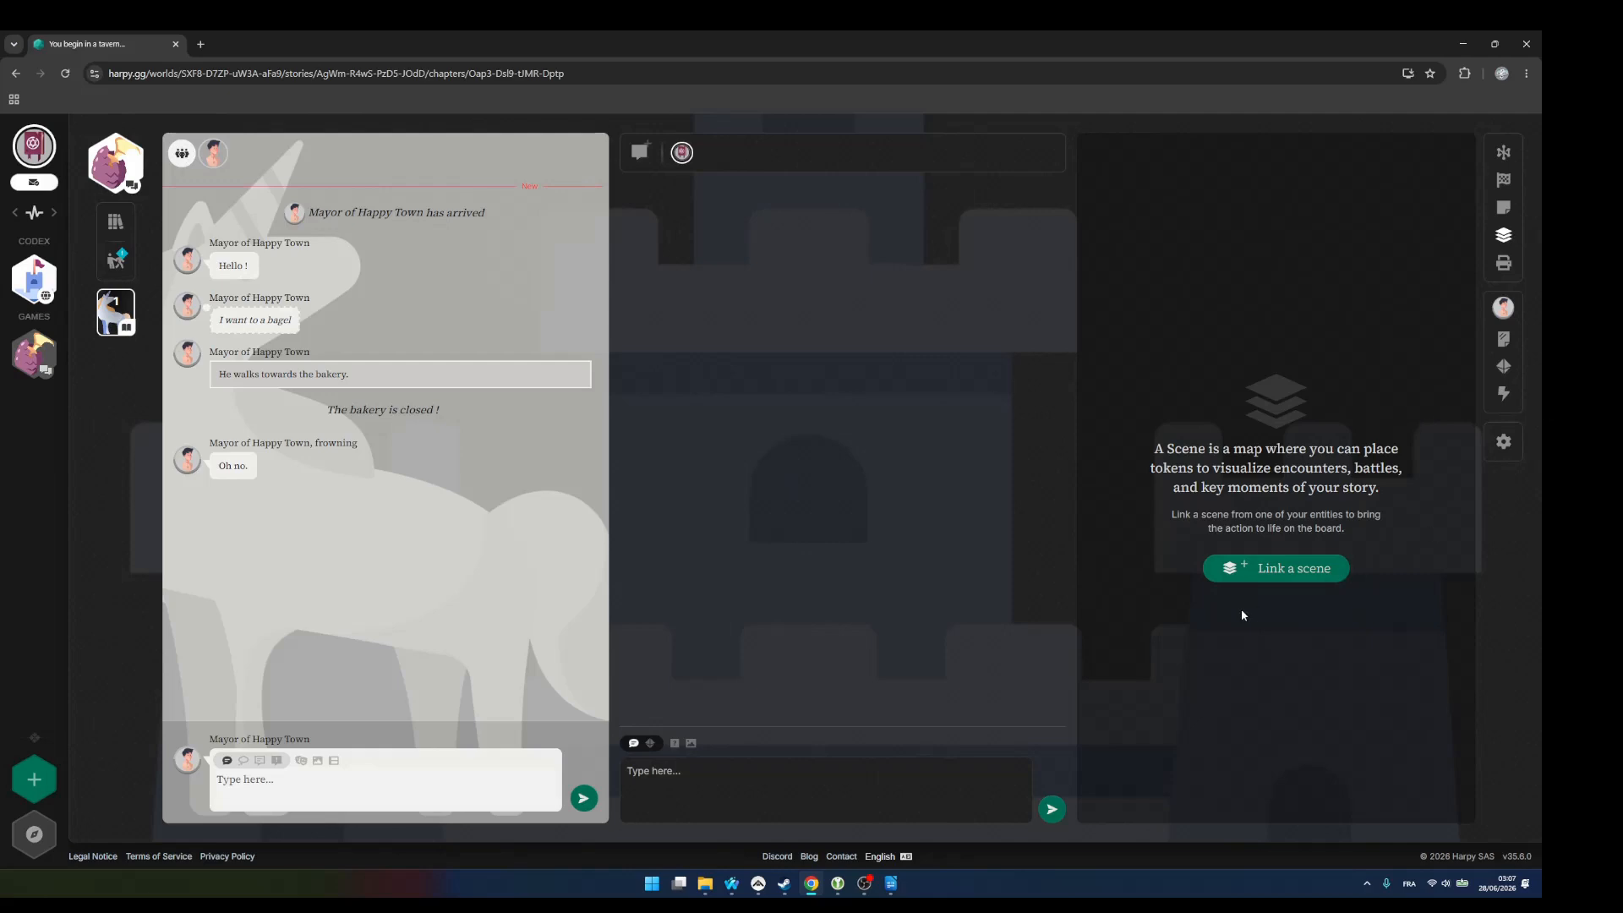
- Create a new classic scene named "Happy Town" from the chapter's scene linking dialog
{"action": "left_click", "coordinate": [1268, 568]}
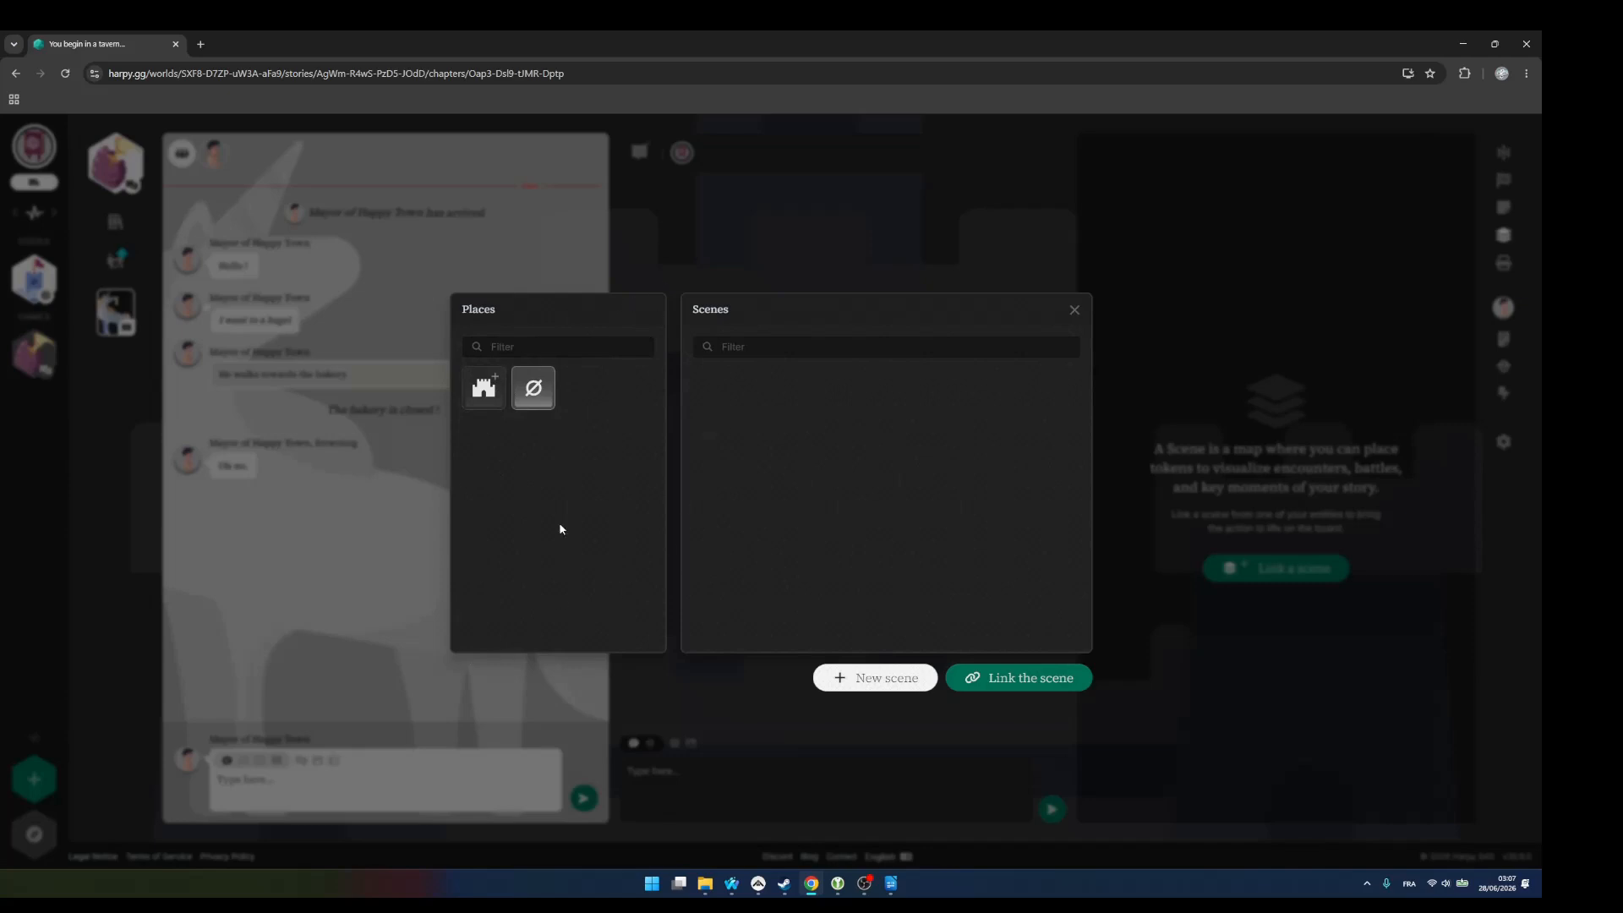
{"action": "left_click", "coordinate": [858, 682]}
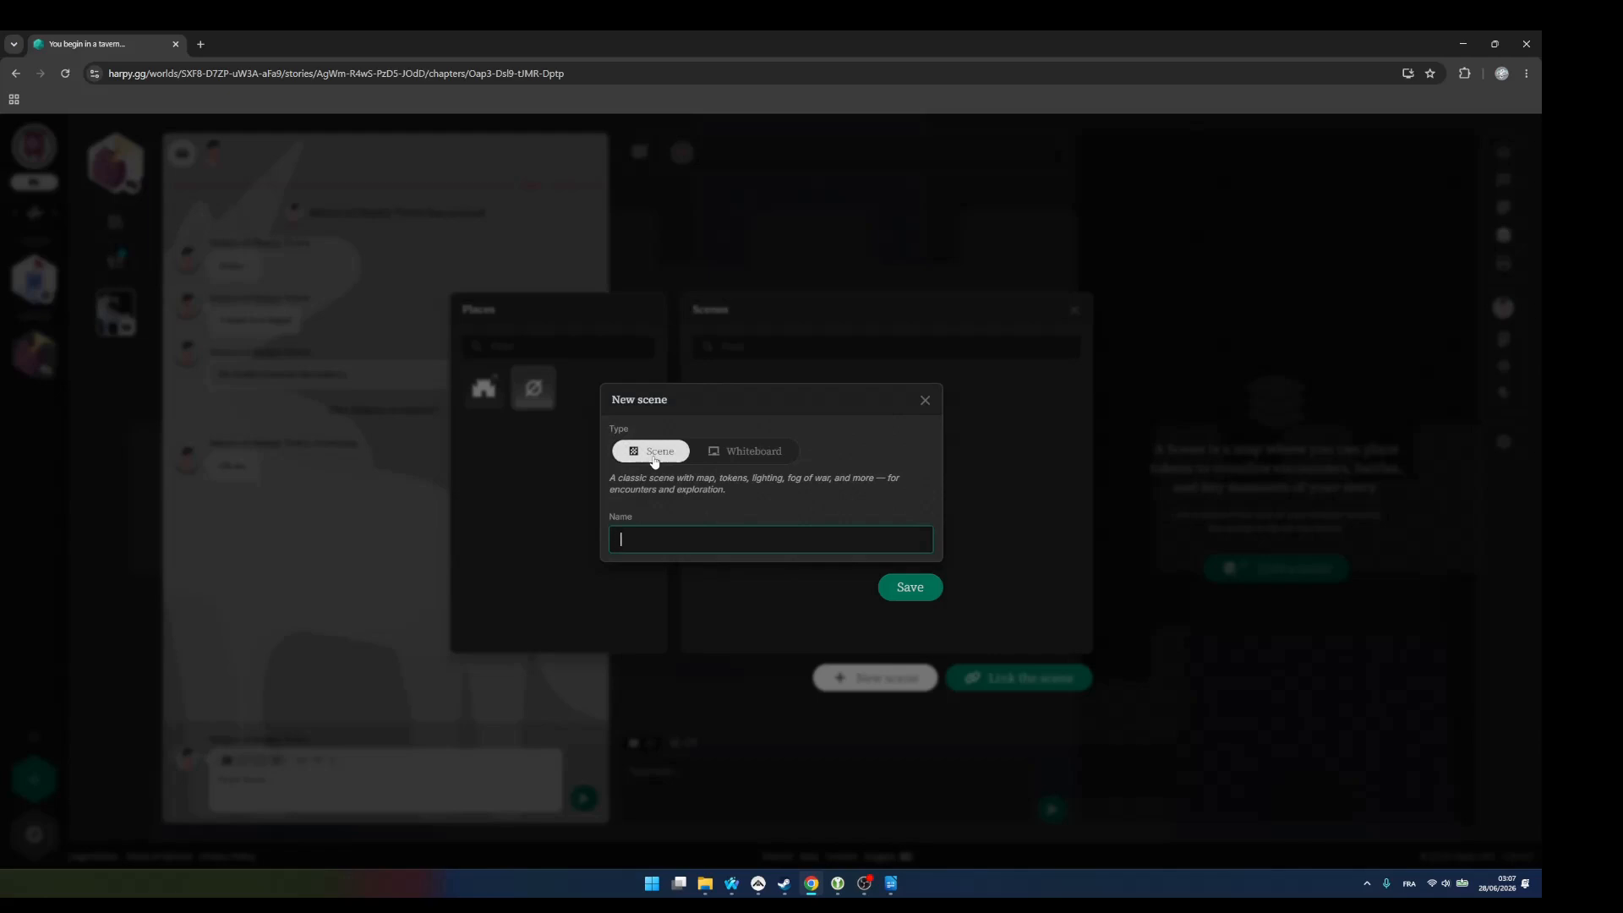
{"action": "left_click", "coordinate": [751, 453]}
{"action": "left_click", "coordinate": [651, 454]}
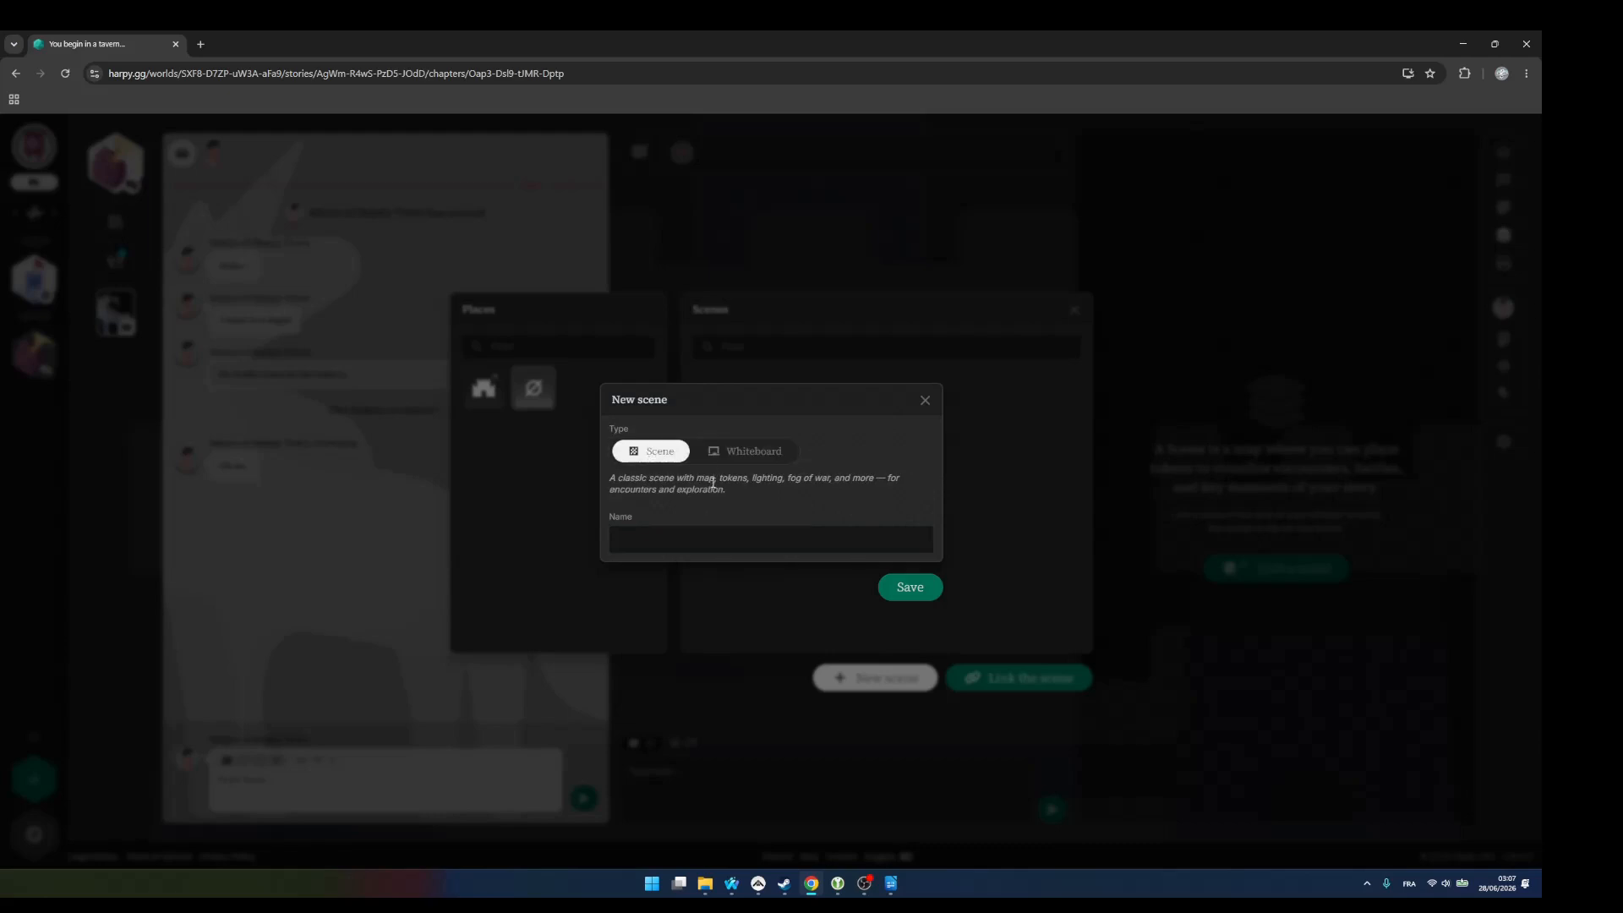
{"action": "left_click", "coordinate": [676, 540]}
{"action": "key", "text": "Caps_Lock"}
{"action": "type", "text": "Happy Town"}
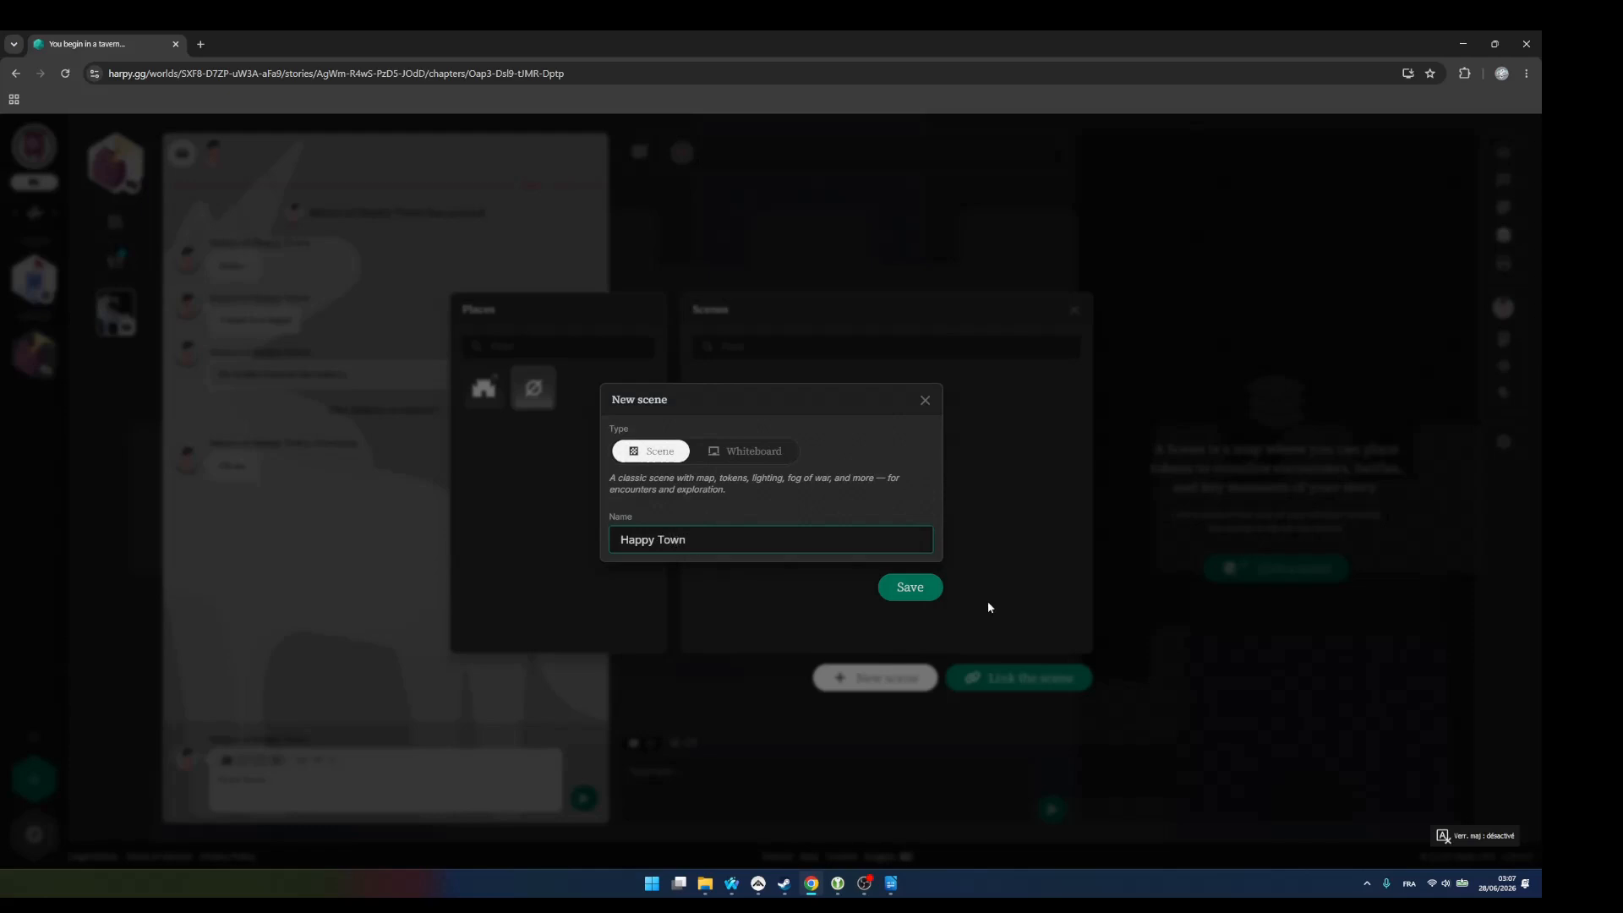
{"action": "left_click", "coordinate": [910, 586]}
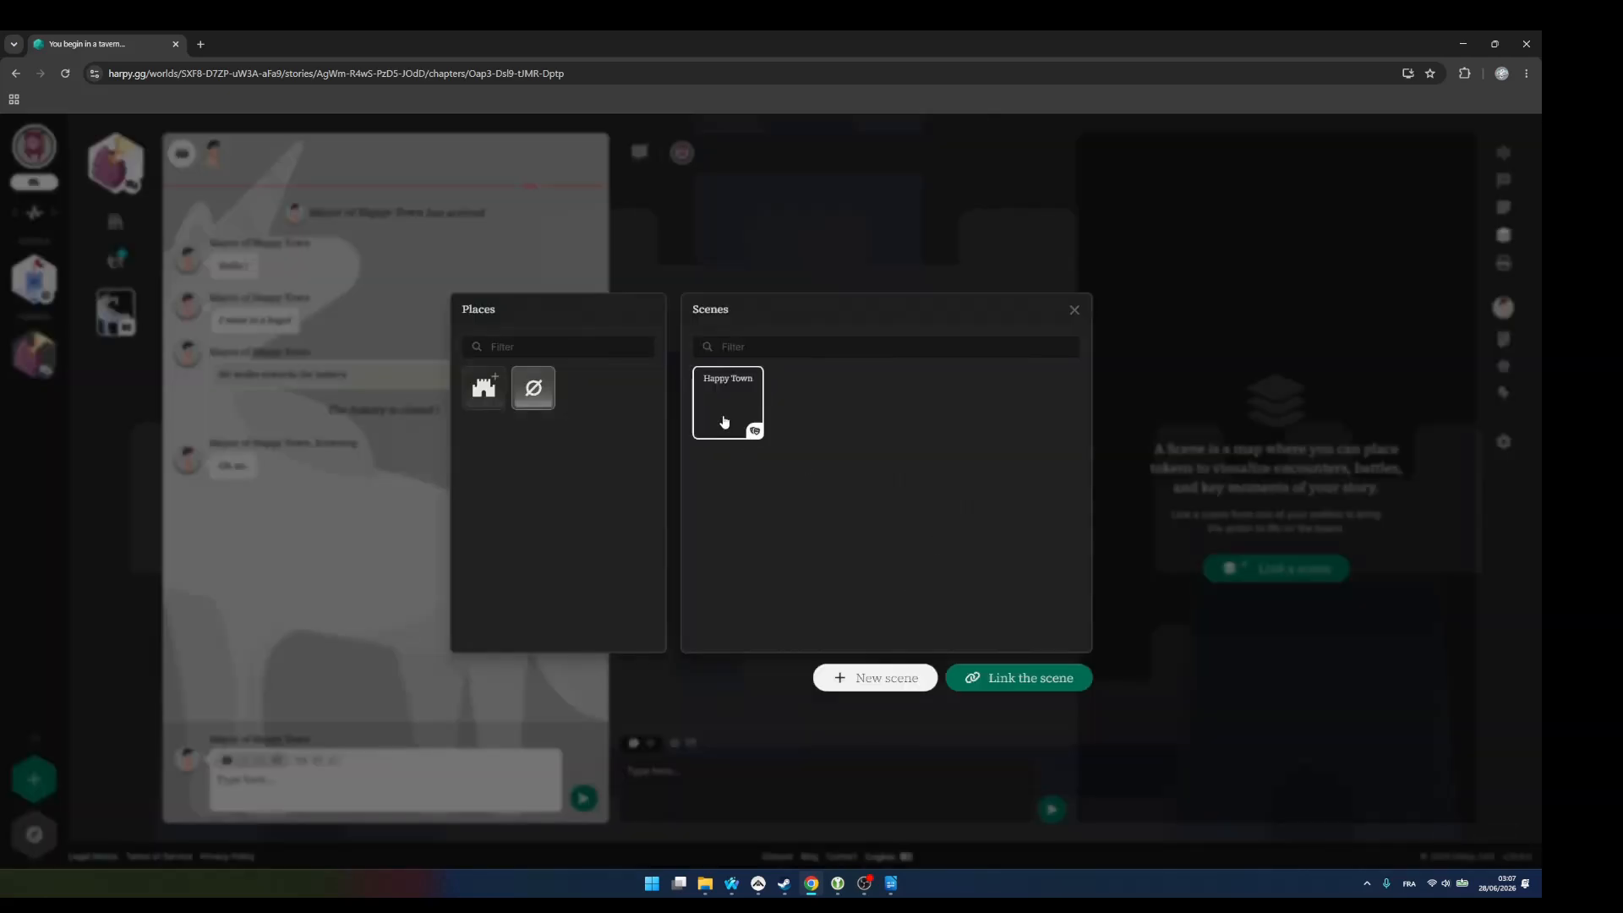
- Link the Happy Town scene to the chapter and upload the tree image as a map for its board
{"action": "left_click", "coordinate": [1006, 681]}
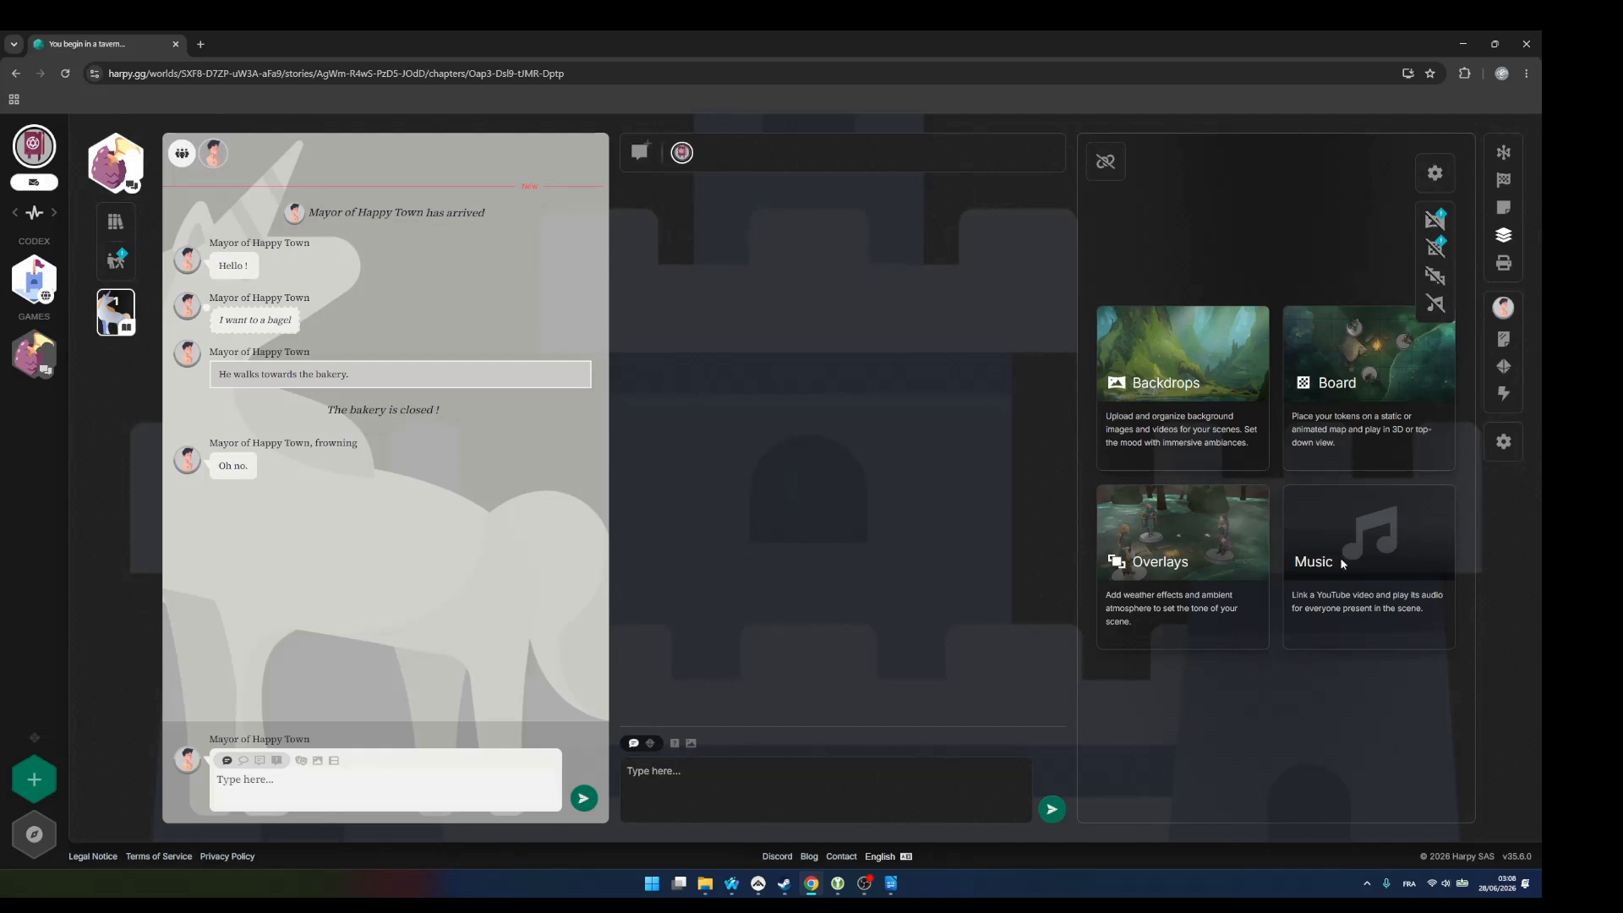
{"action": "left_click", "coordinate": [1436, 248]}
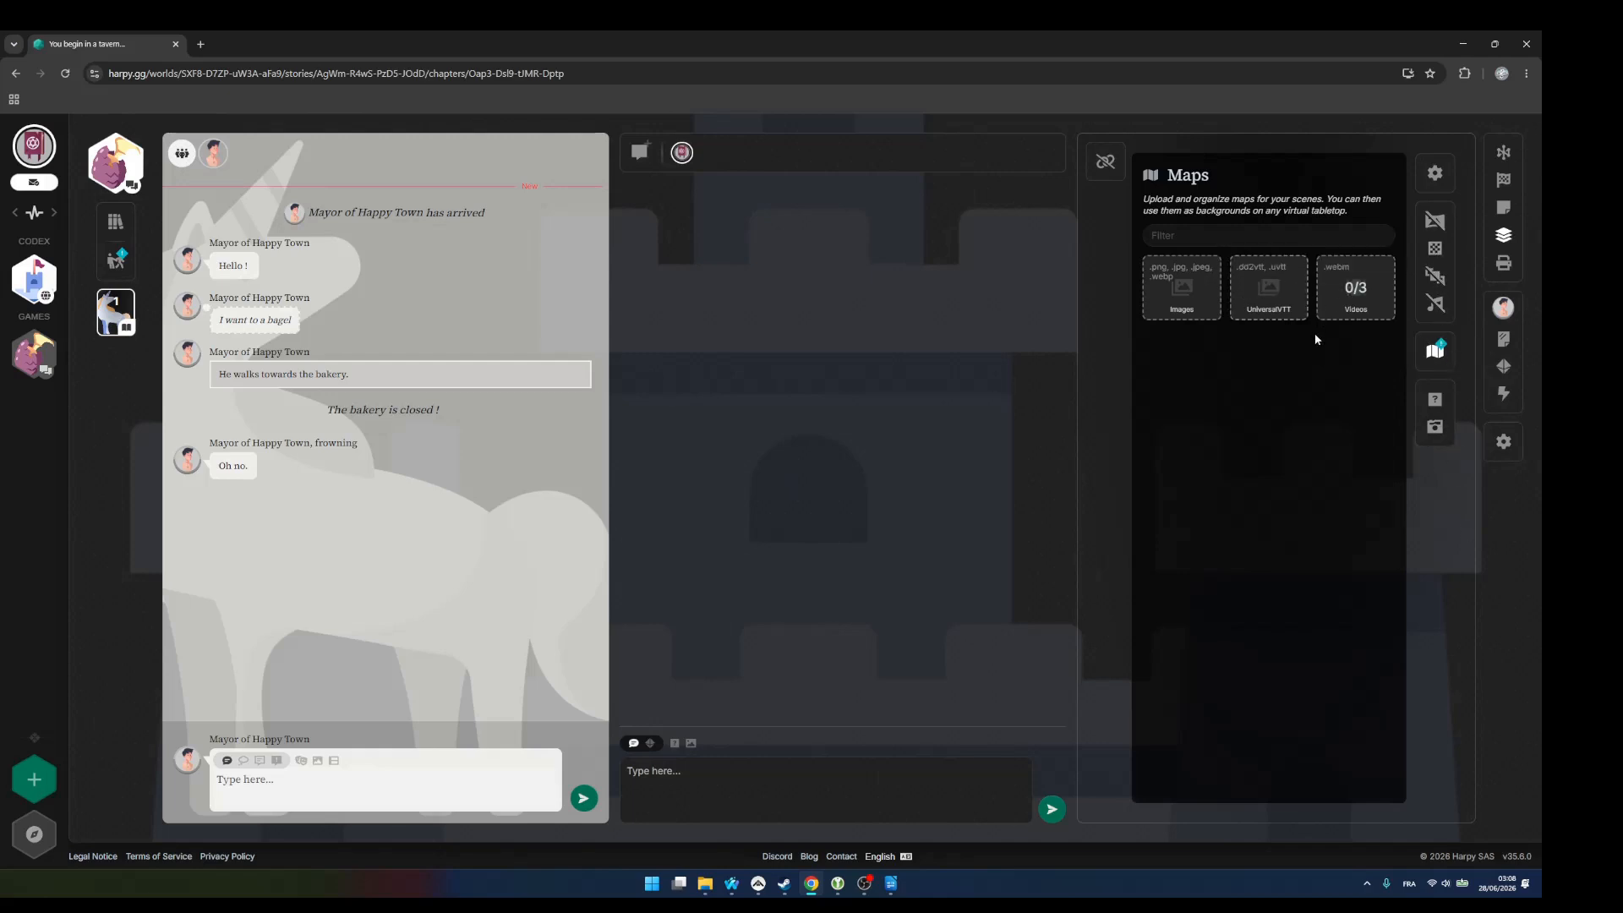
{"action": "left_click", "coordinate": [1185, 295]}
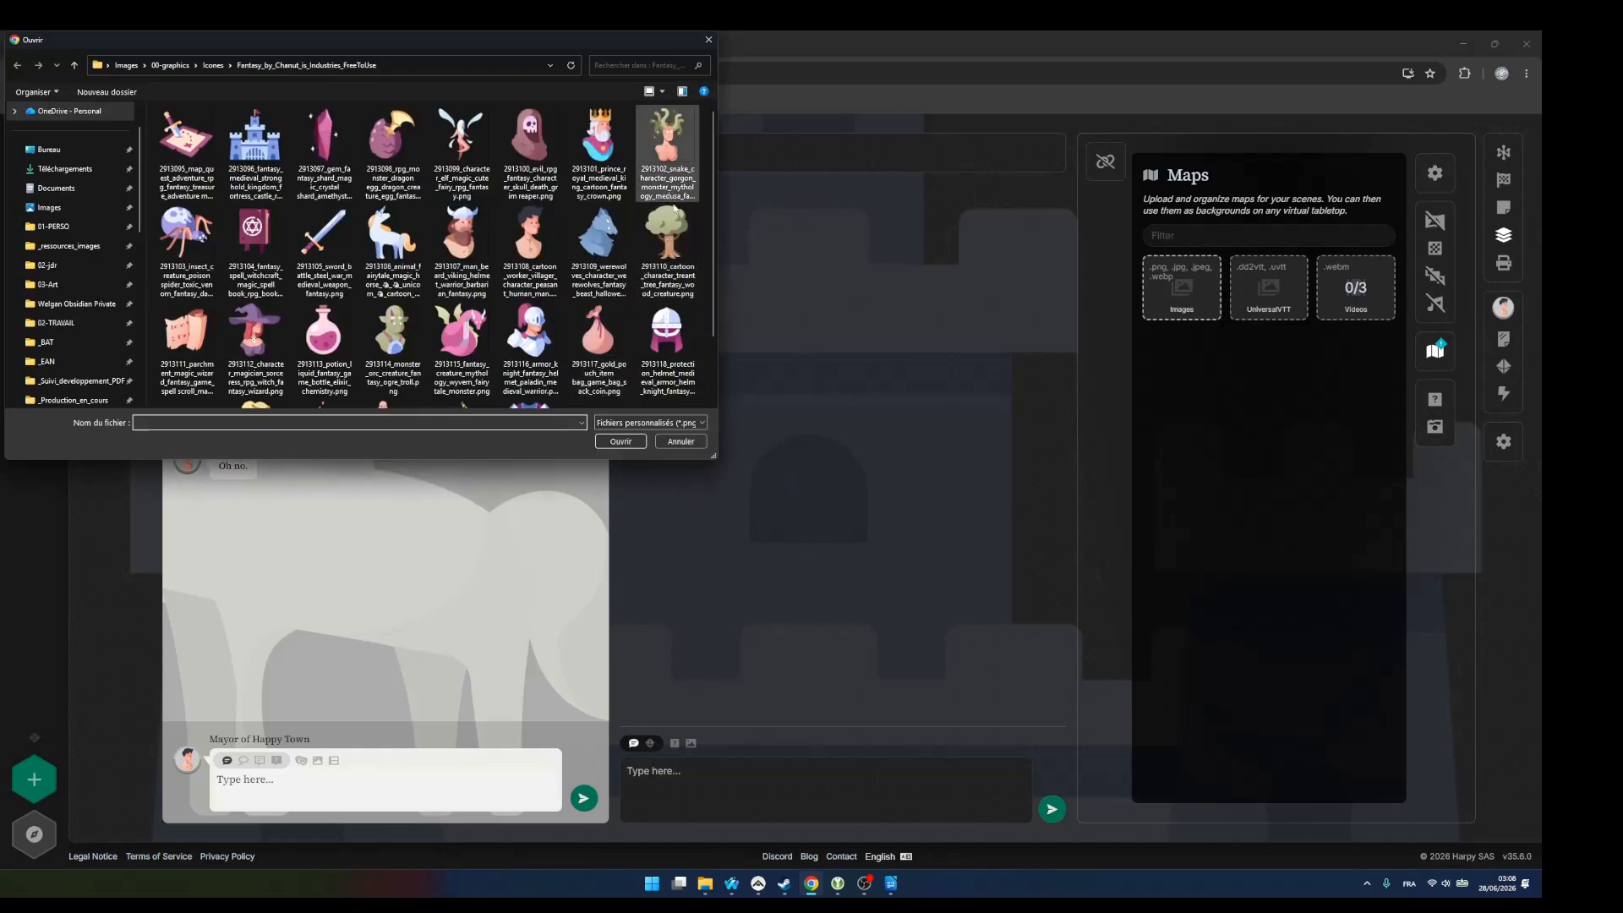
{"action": "left_click", "coordinate": [668, 241]}
{"action": "left_click", "coordinate": [620, 441]}
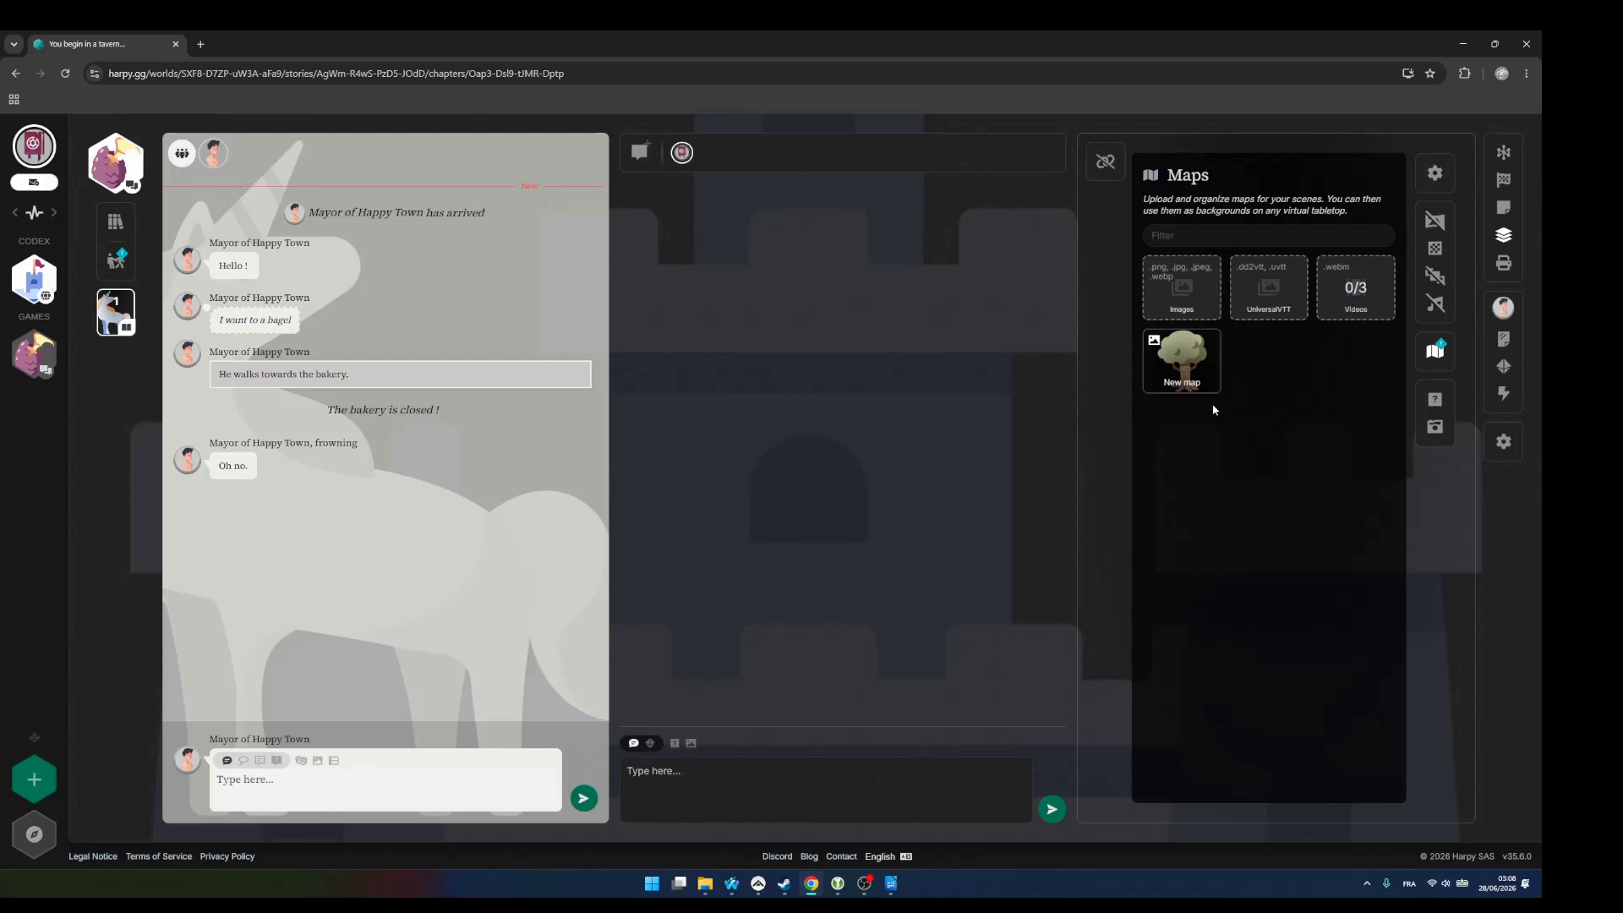
- Rename the uploaded tree map as "Elder Tree"
{"action": "left_click", "coordinate": [1182, 361]}
{"action": "left_click", "coordinate": [1234, 509]}
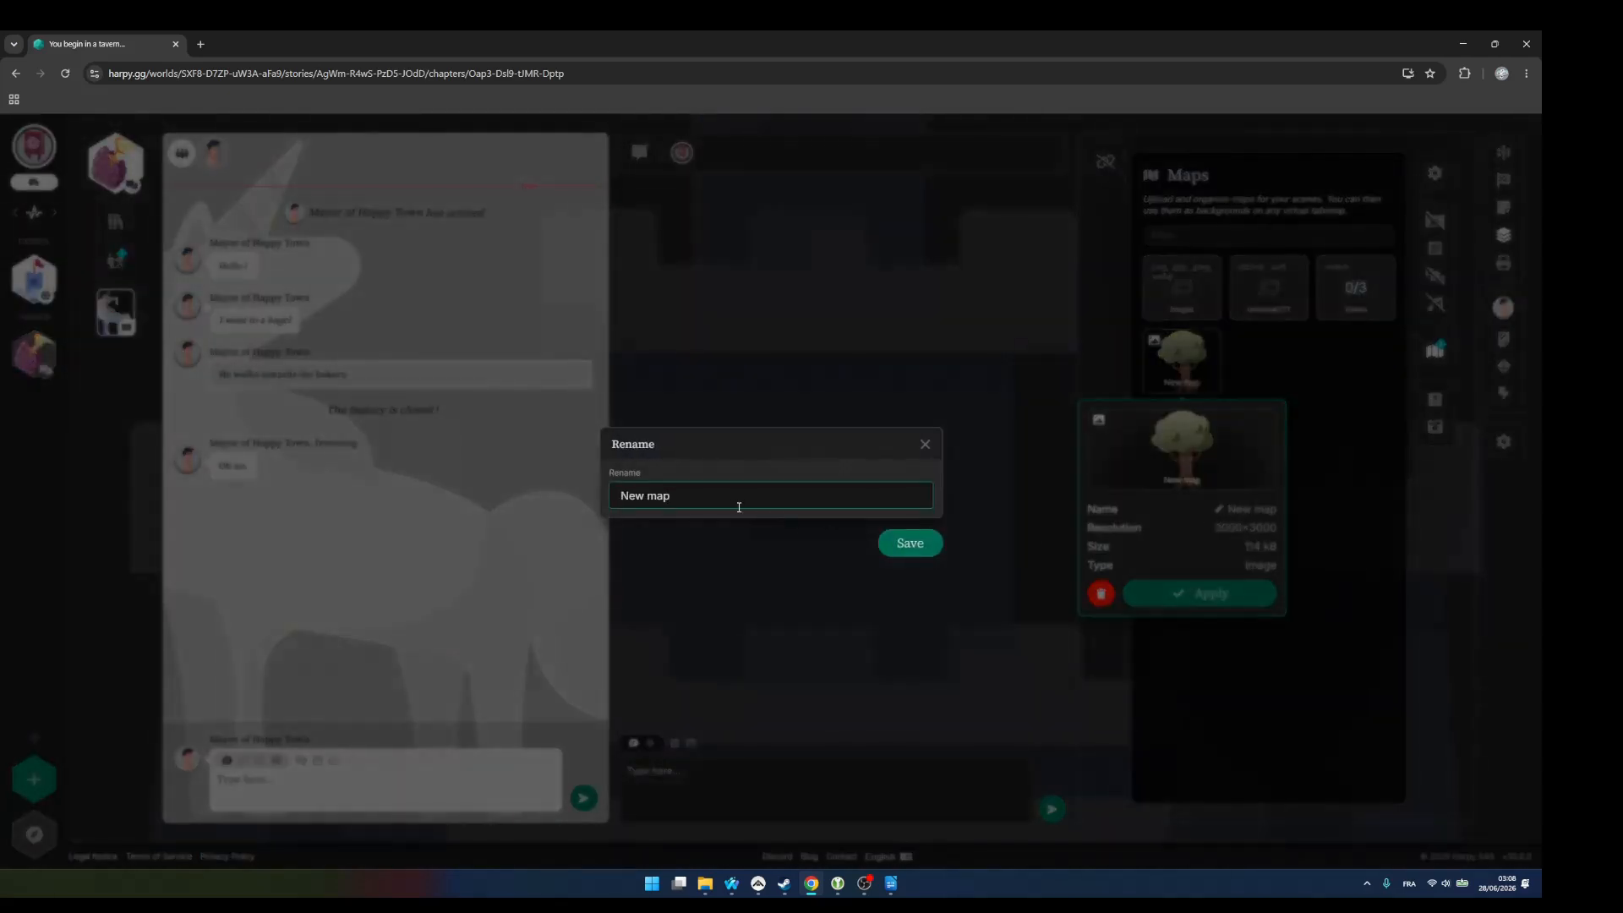
{"action": "left_click_drag", "start_coordinate": [673, 497], "coordinate": [602, 502]}
{"action": "key", "text": "Caps_Lock"}
{"action": "type", "text": "O"}
{"action": "key", "text": "Caps_Lock"}
{"action": "type", "text": "ld"}
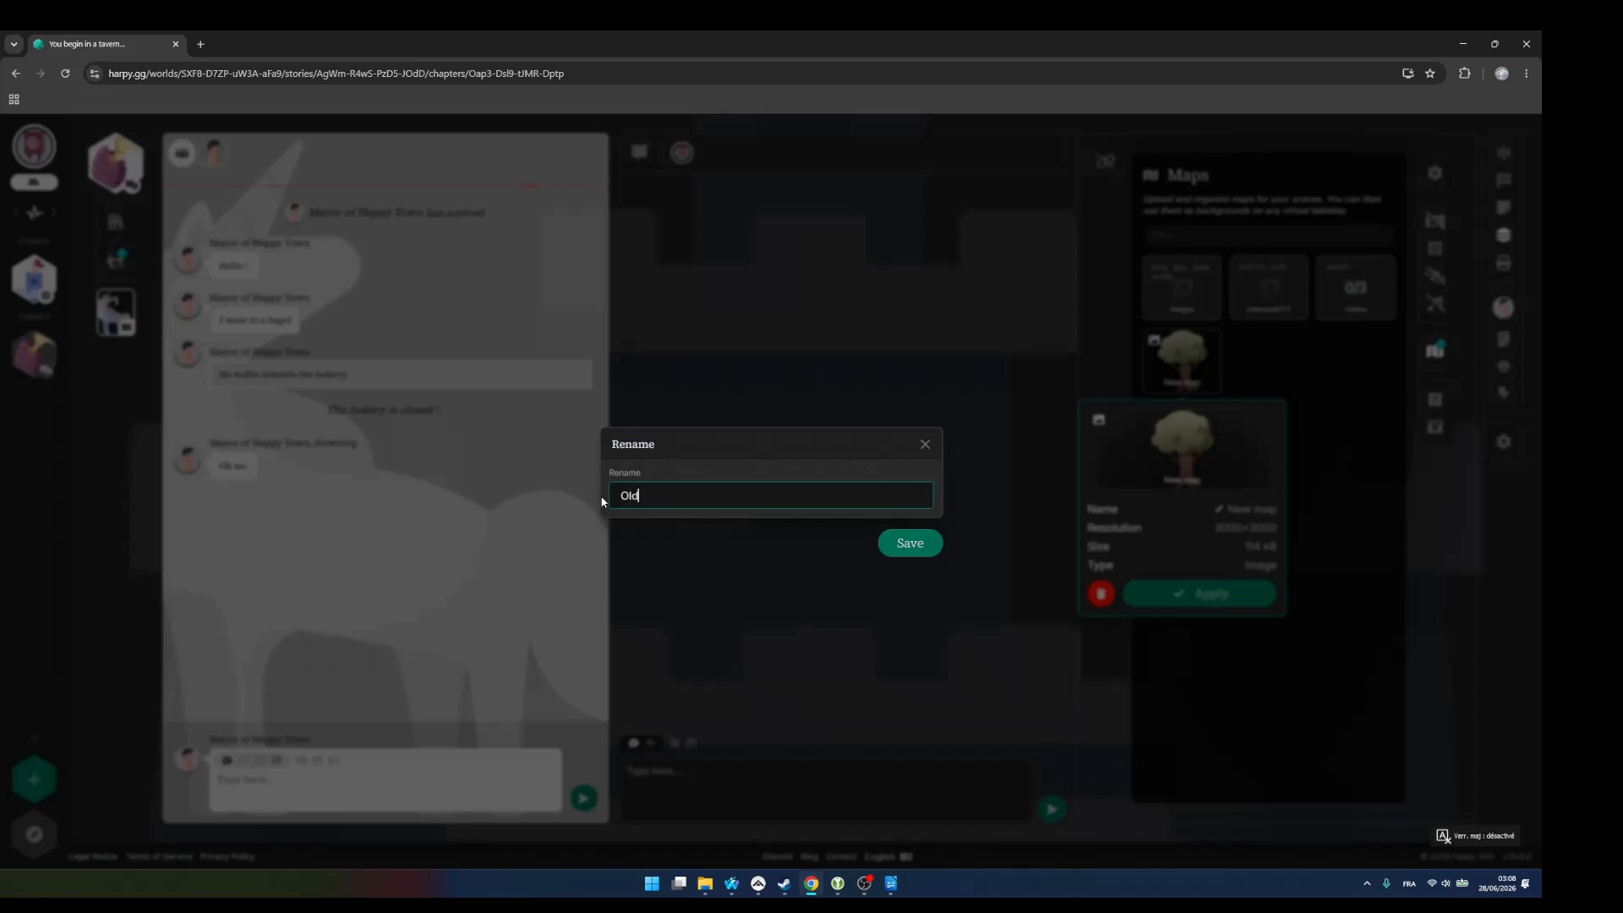
{"action": "key", "text": "BackSpace"}
{"action": "key", "text": "BackSpace"}
{"action": "key", "text": "BackSpace"}
{"action": "type", "text": "Elder"}
{"action": "key", "text": "Caps_Lock"}
{"action": "type", "text": "T"}
{"action": "key", "text": "Caps_Lock"}
{"action": "type", "text": "ree"}
{"action": "left_click", "coordinate": [910, 543]}
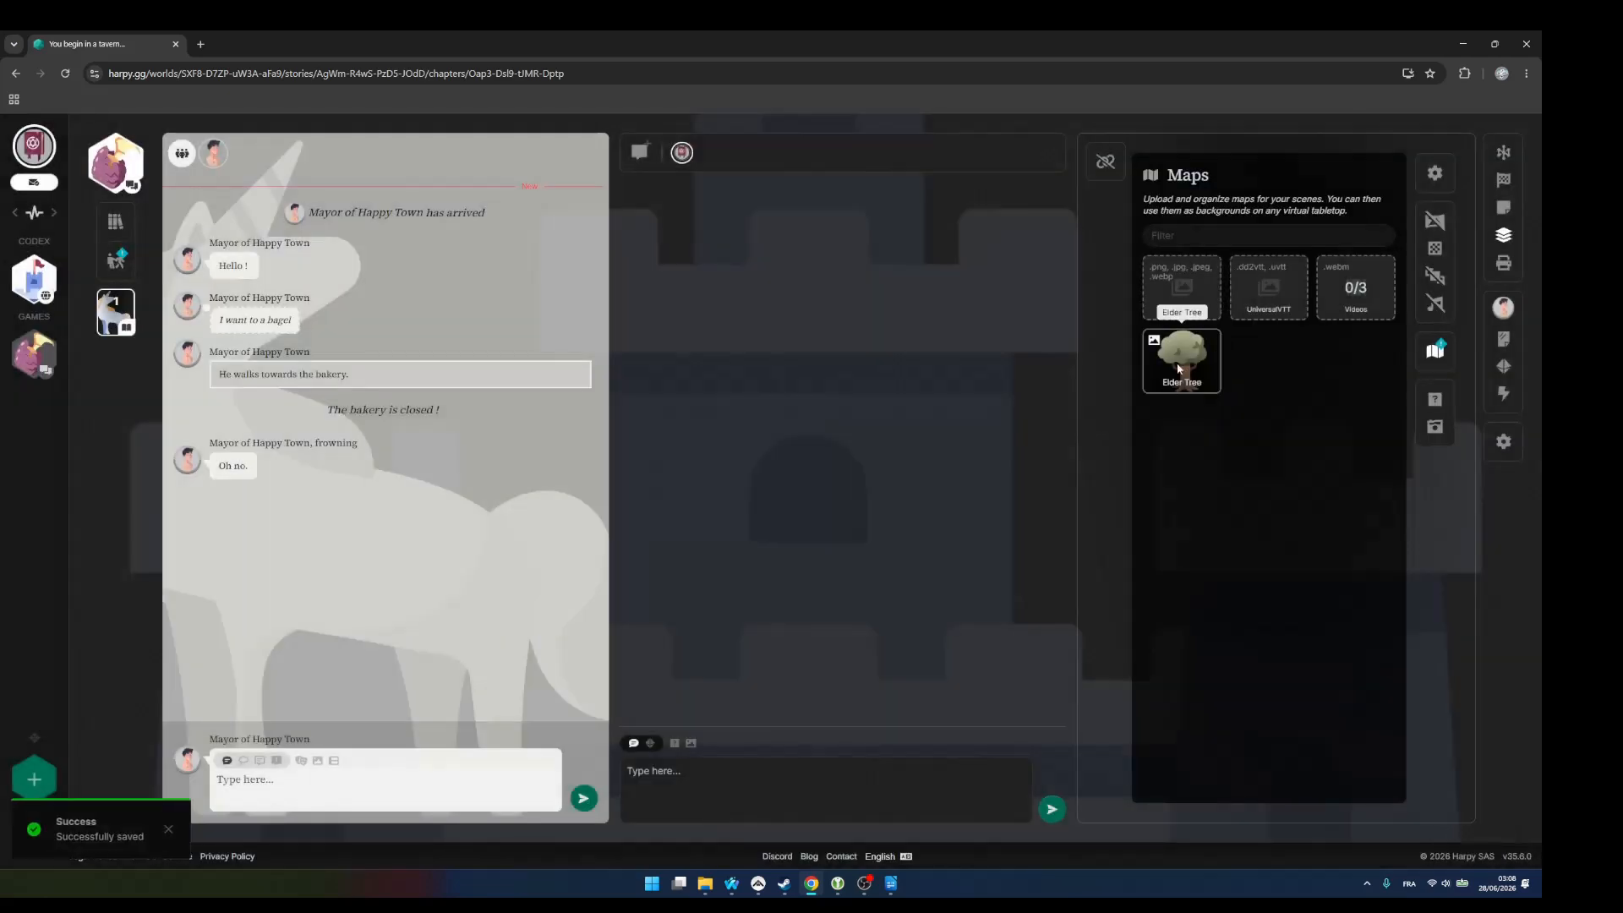
- Apply the Elder Tree map to the Happy Town board and compare the board's two camera views
{"action": "left_click", "coordinate": [1250, 595]}
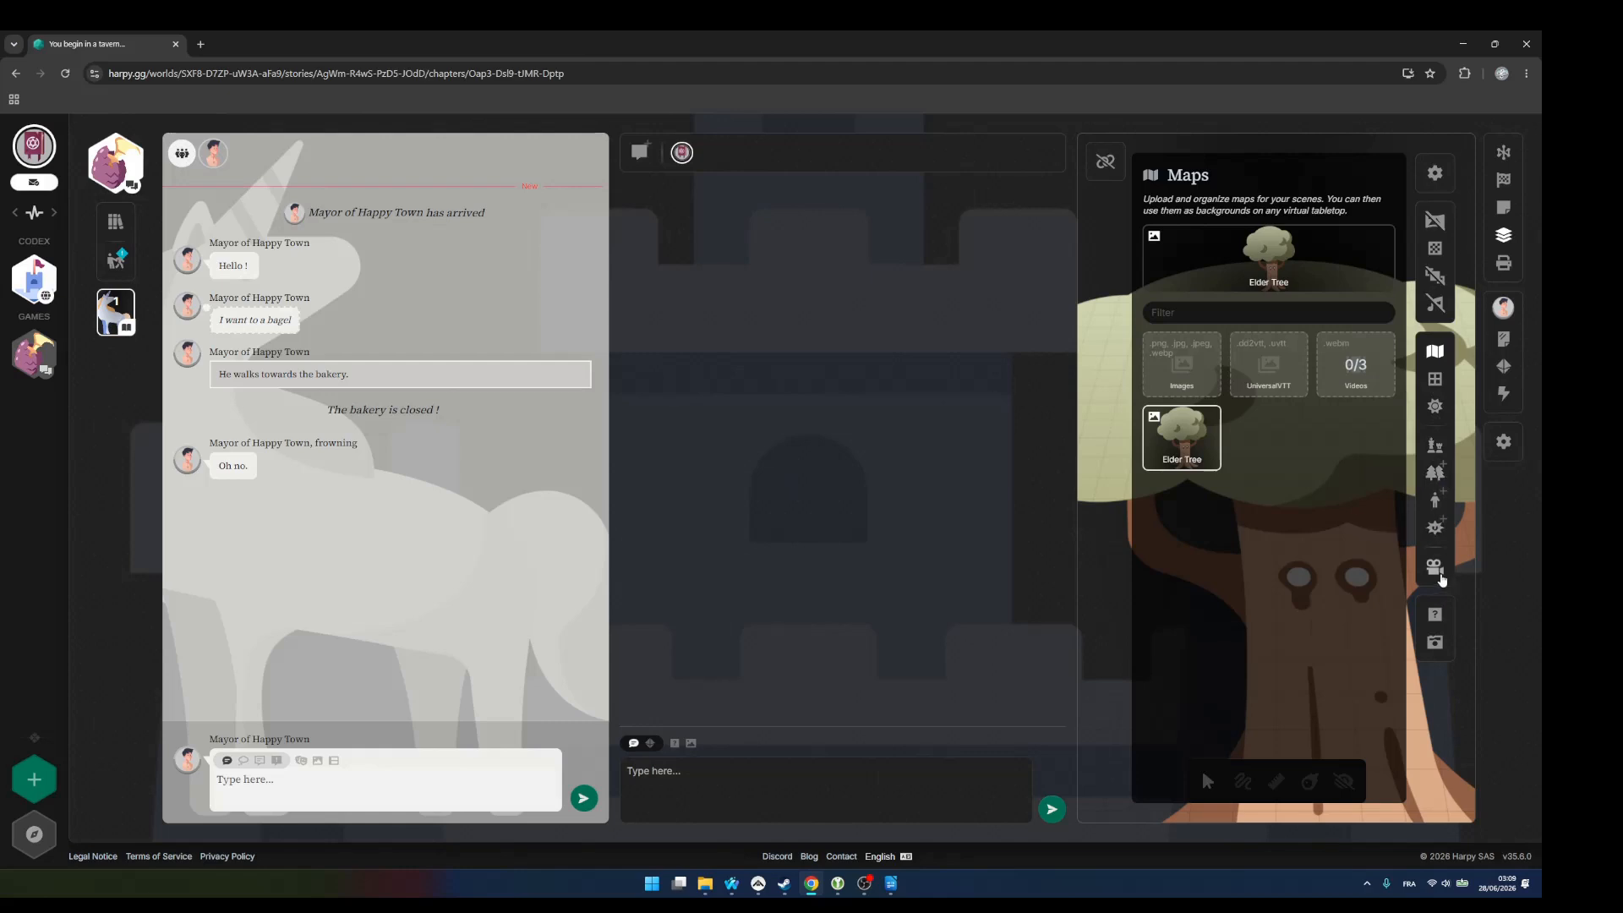
{"action": "left_click", "coordinate": [1437, 572]}
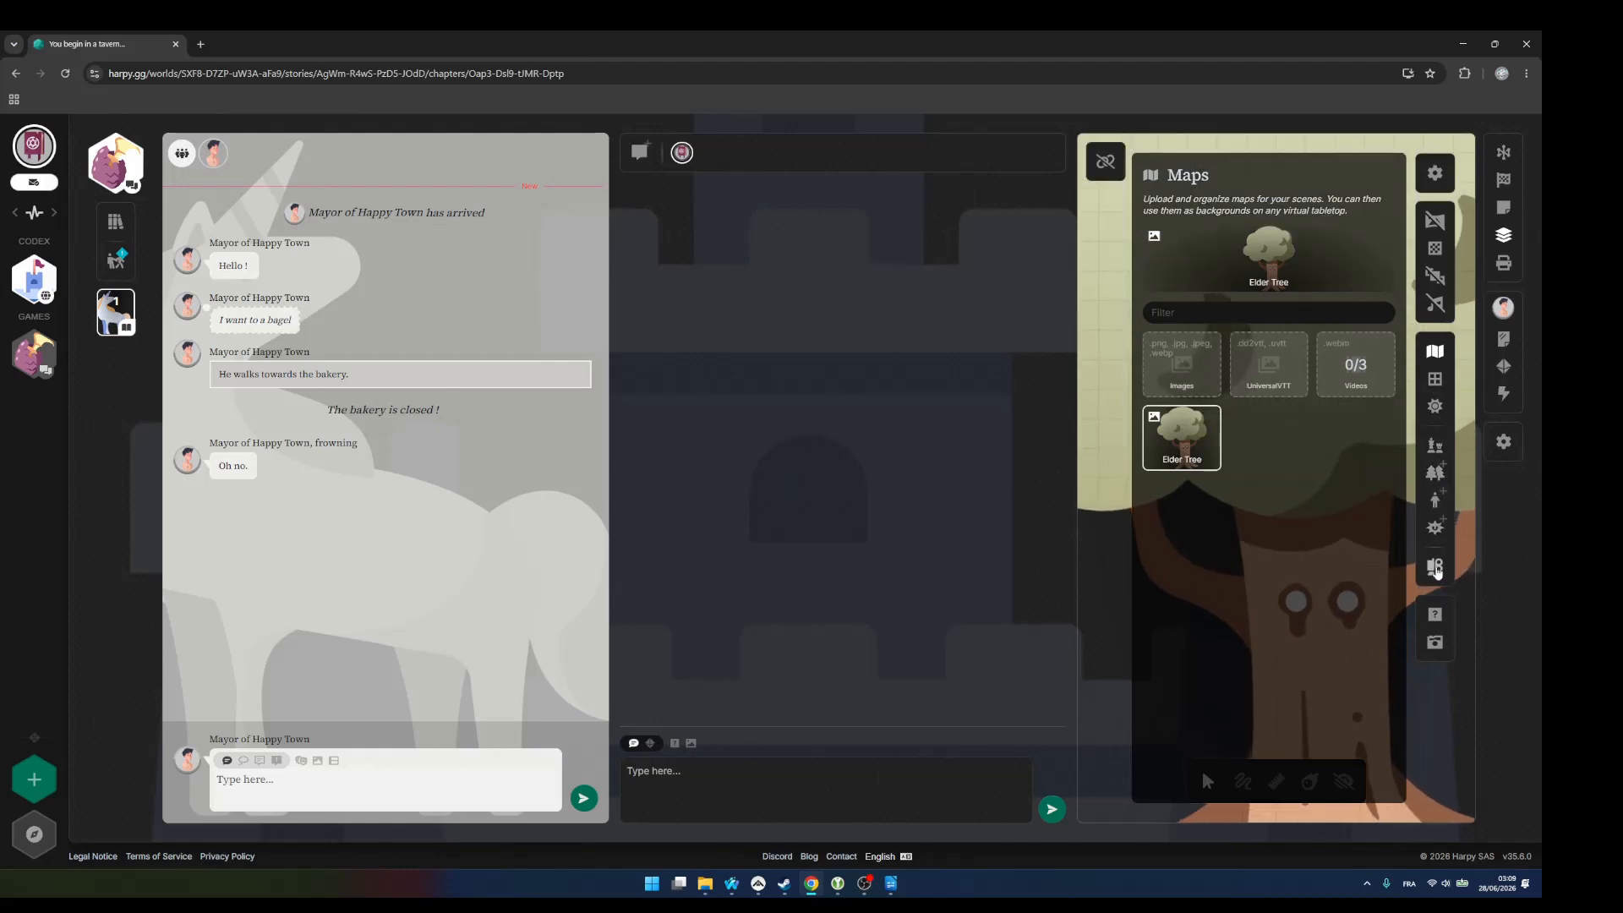
{"action": "left_click", "coordinate": [1437, 572]}
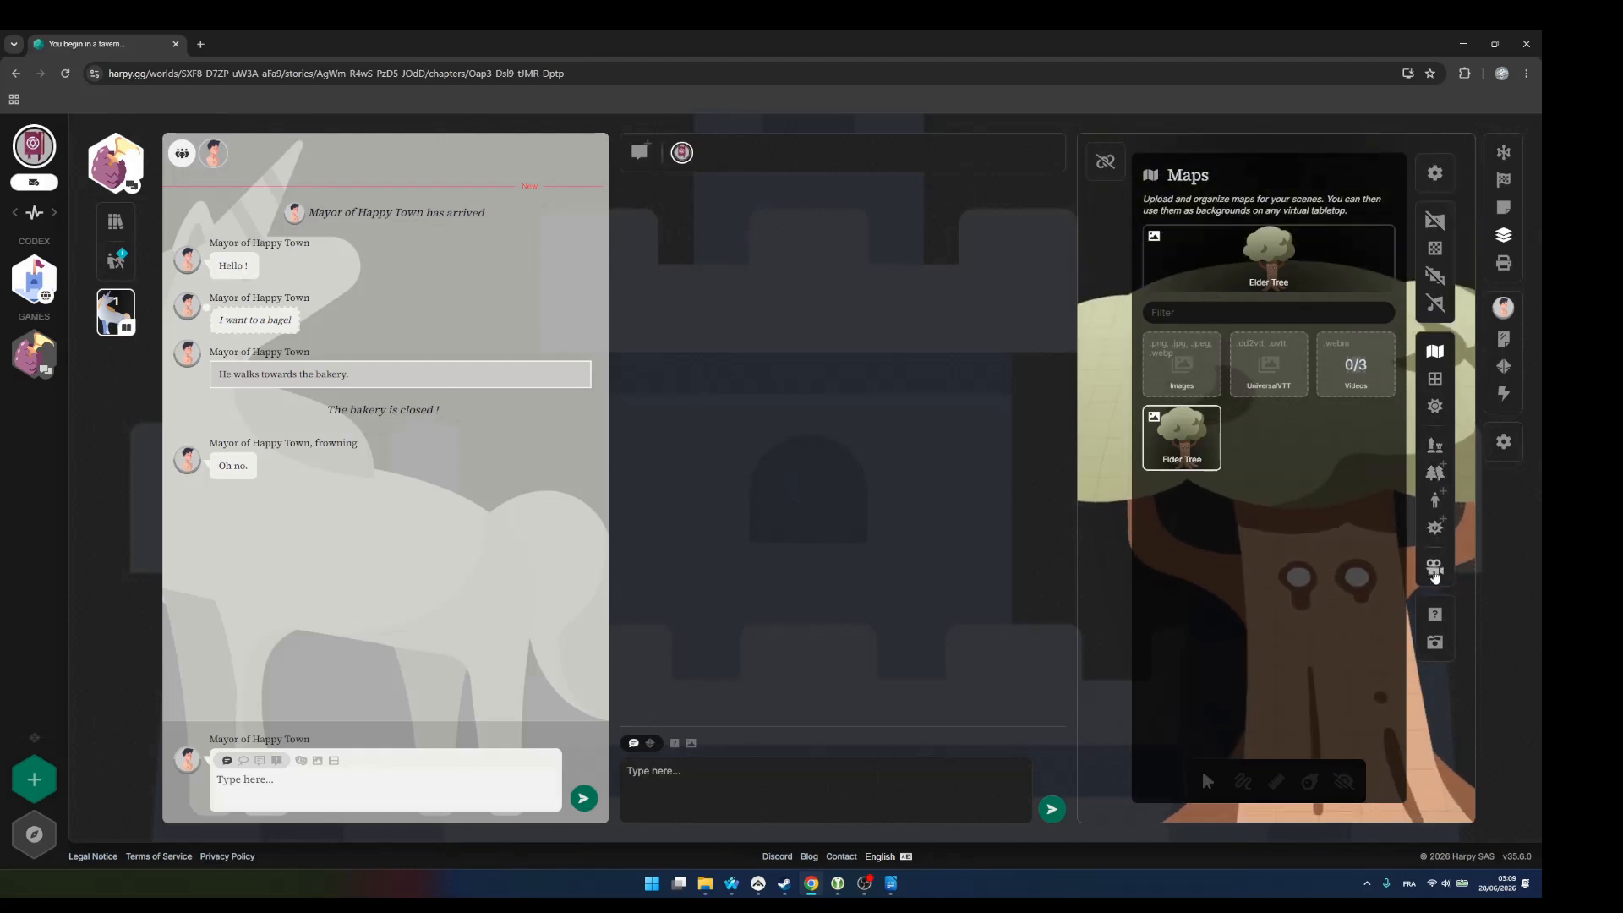
{"action": "left_click", "coordinate": [1435, 353]}
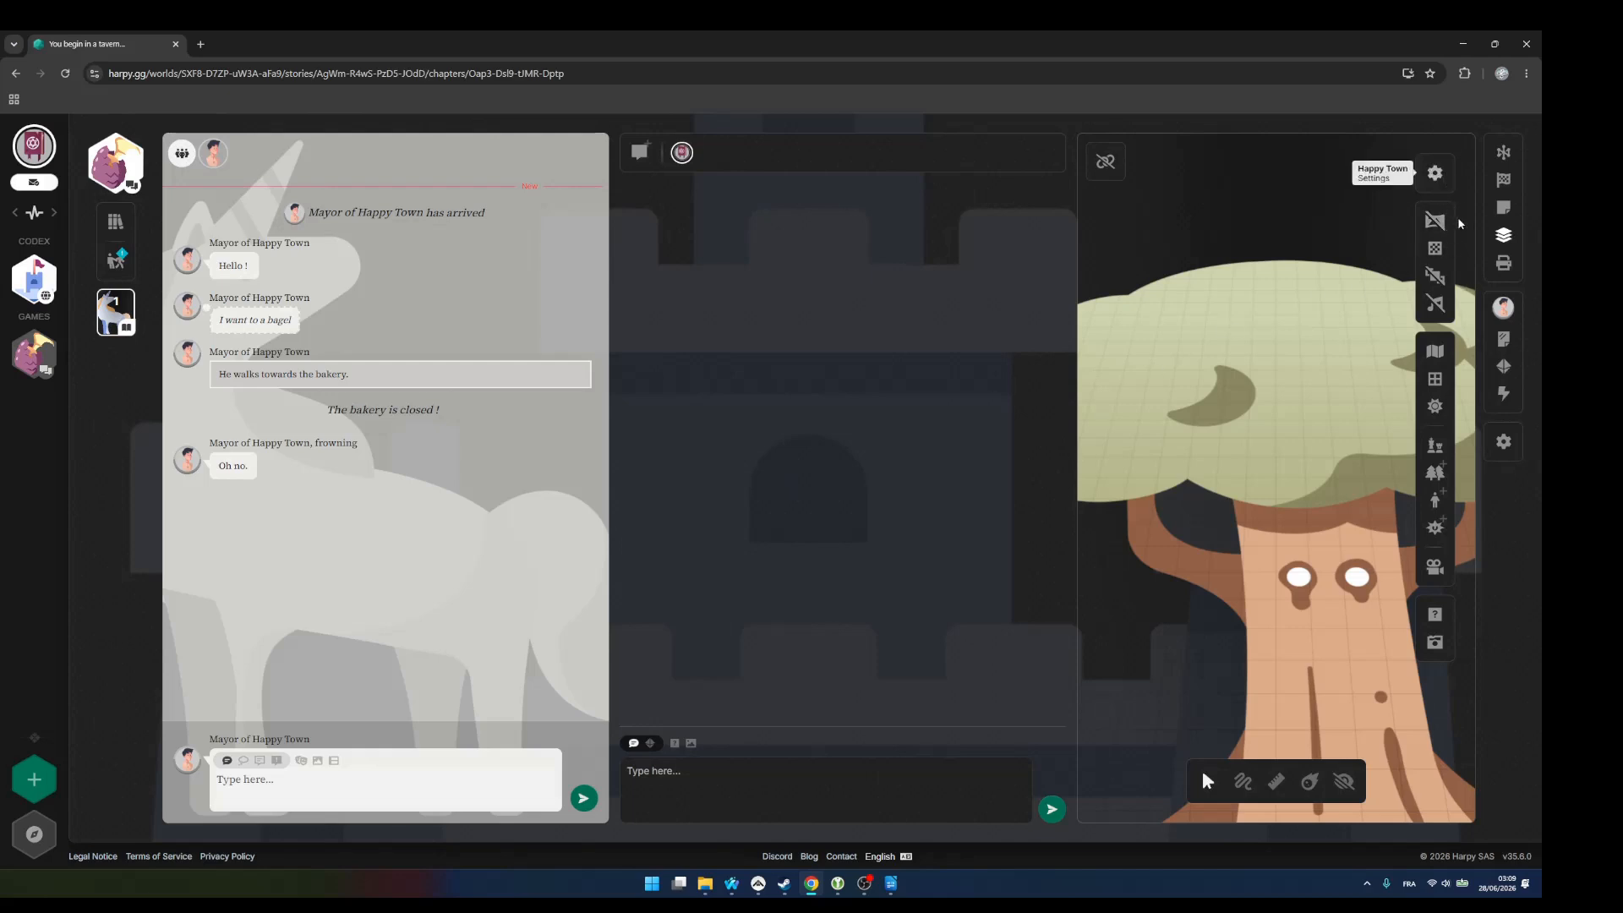
- Look at the chapter's entity list and the active character's description and sheets
{"action": "left_click", "coordinate": [1503, 152]}
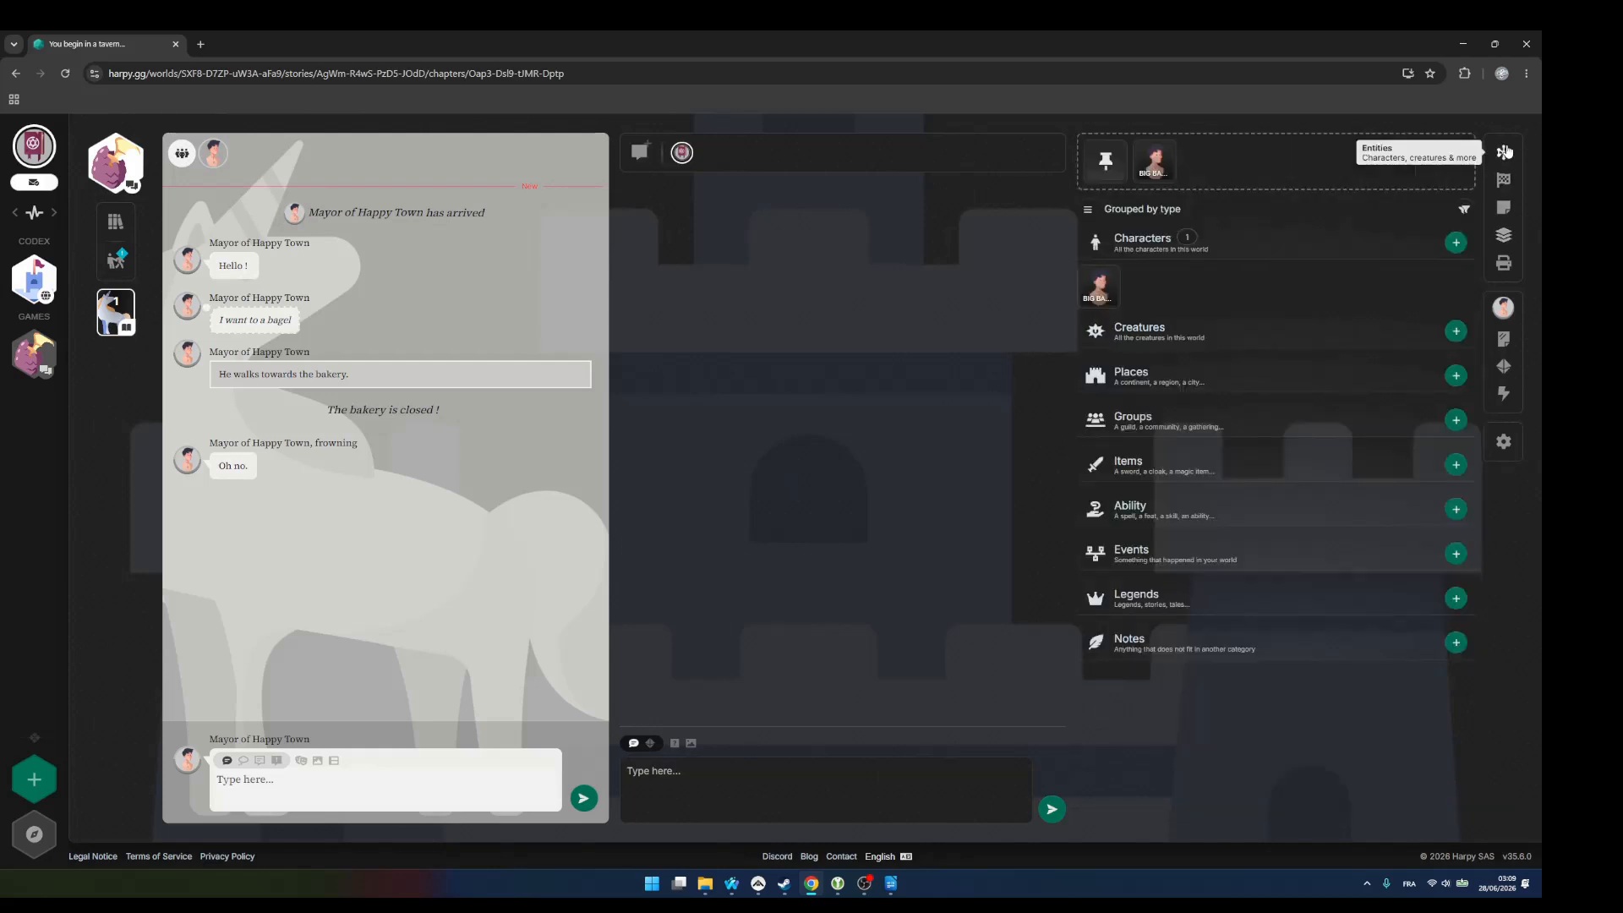
{"action": "left_click", "coordinate": [1504, 309]}
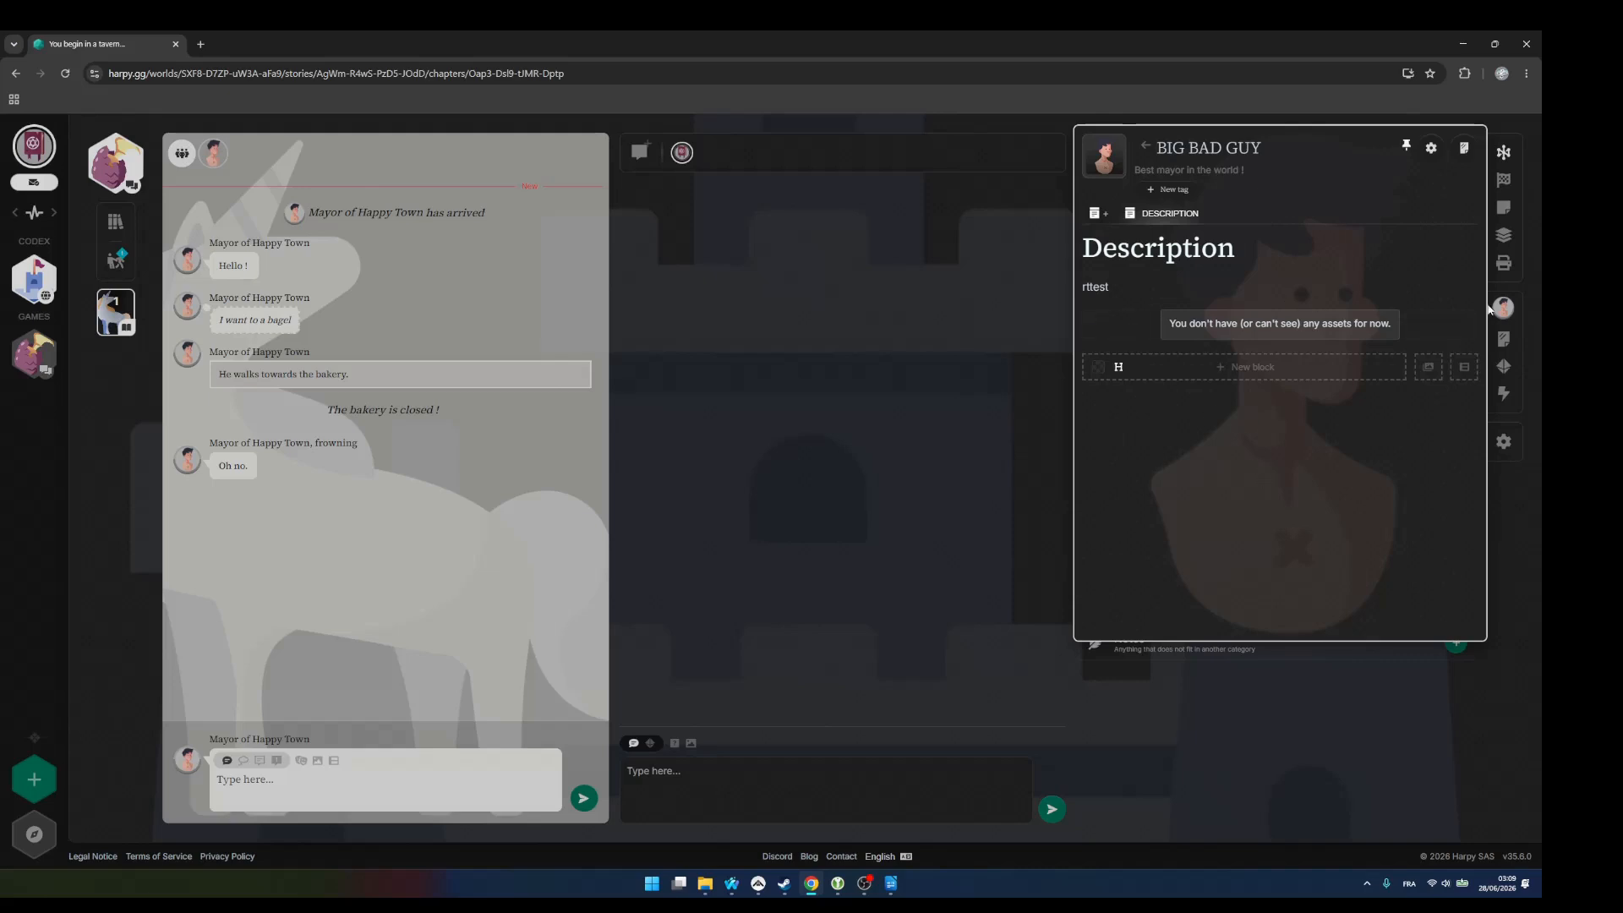
{"action": "left_click", "coordinate": [1504, 339]}
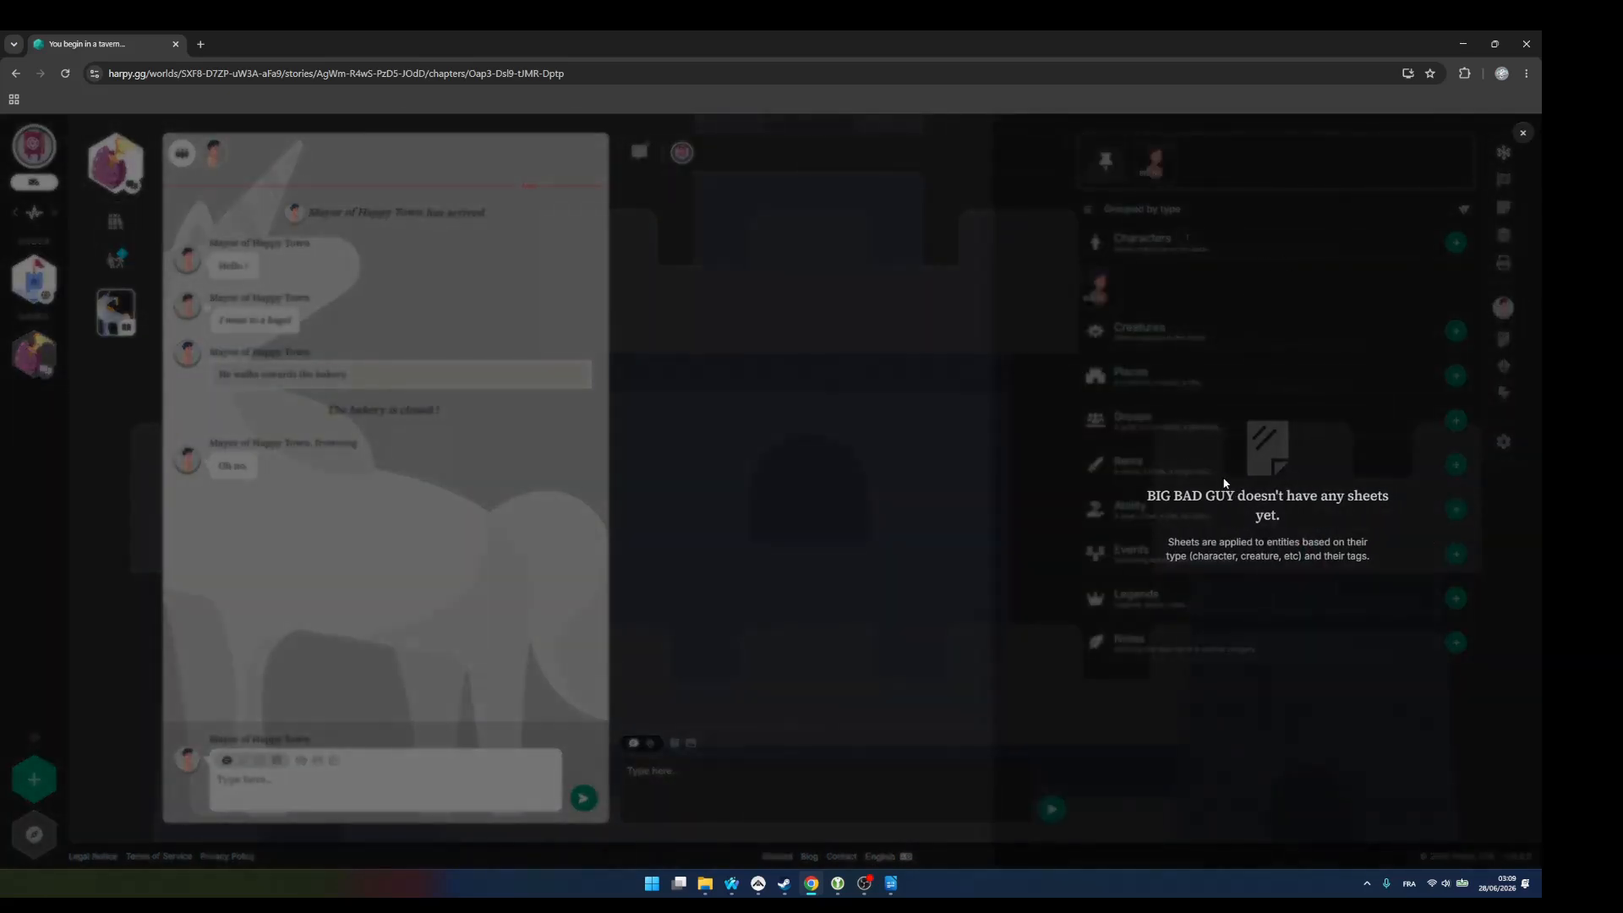
{"action": "left_click", "coordinate": [1524, 133]}
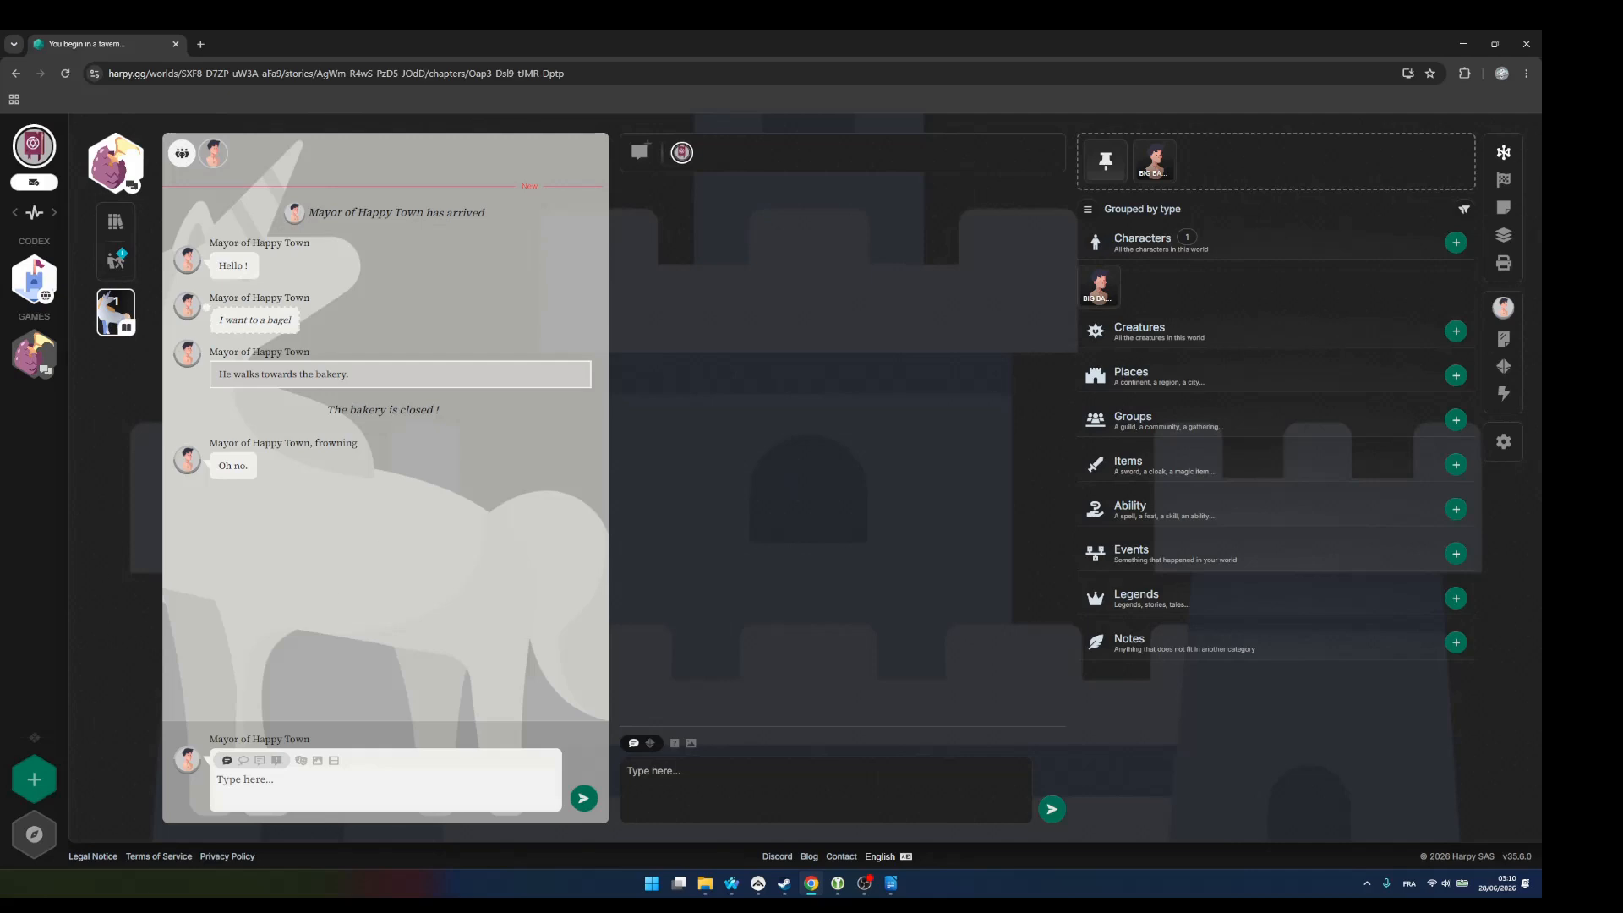
- Create a Live Play game named "First Game" in the Tuto World and open it
{"action": "left_click", "coordinate": [34, 779]}
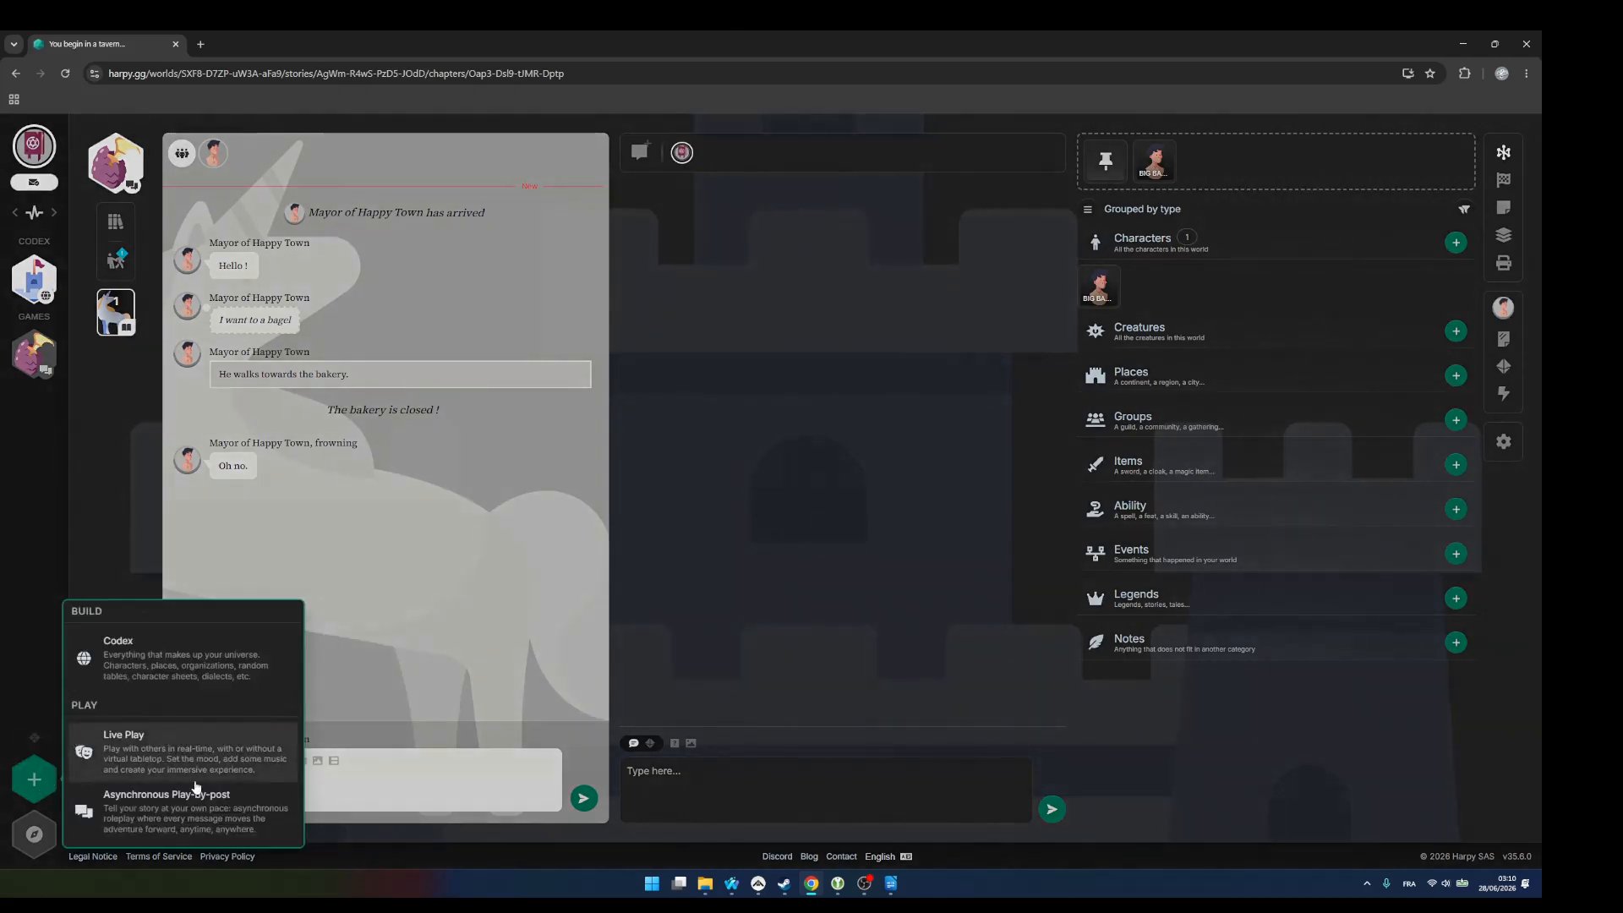
{"action": "left_click", "coordinate": [201, 755]}
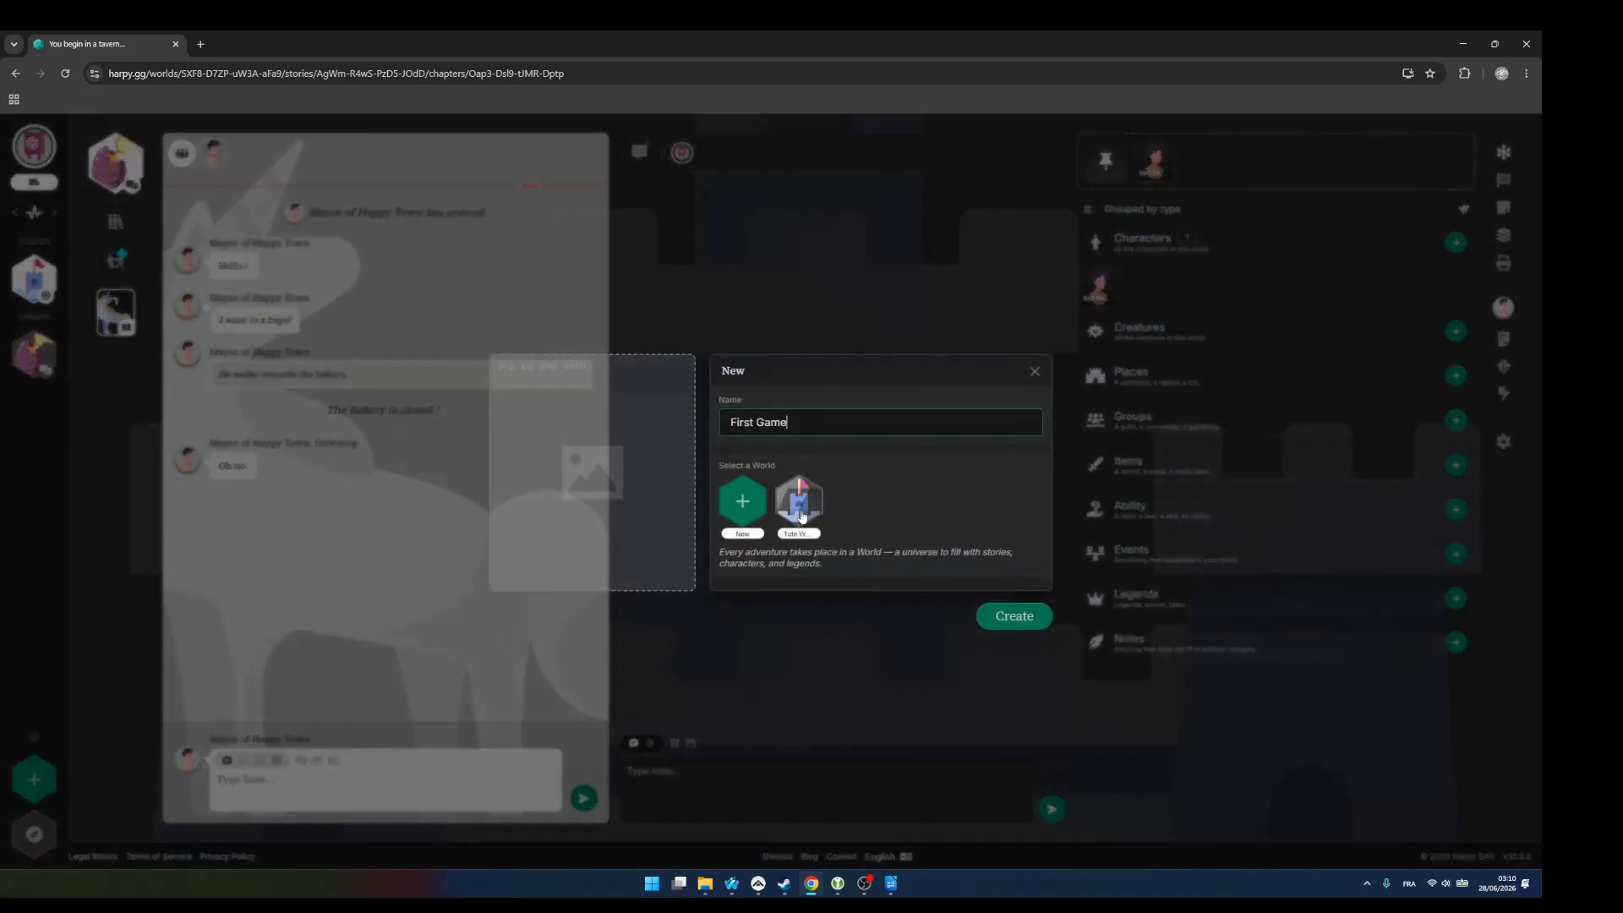
{"action": "left_click", "coordinate": [801, 507]}
{"action": "left_click", "coordinate": [1010, 616]}
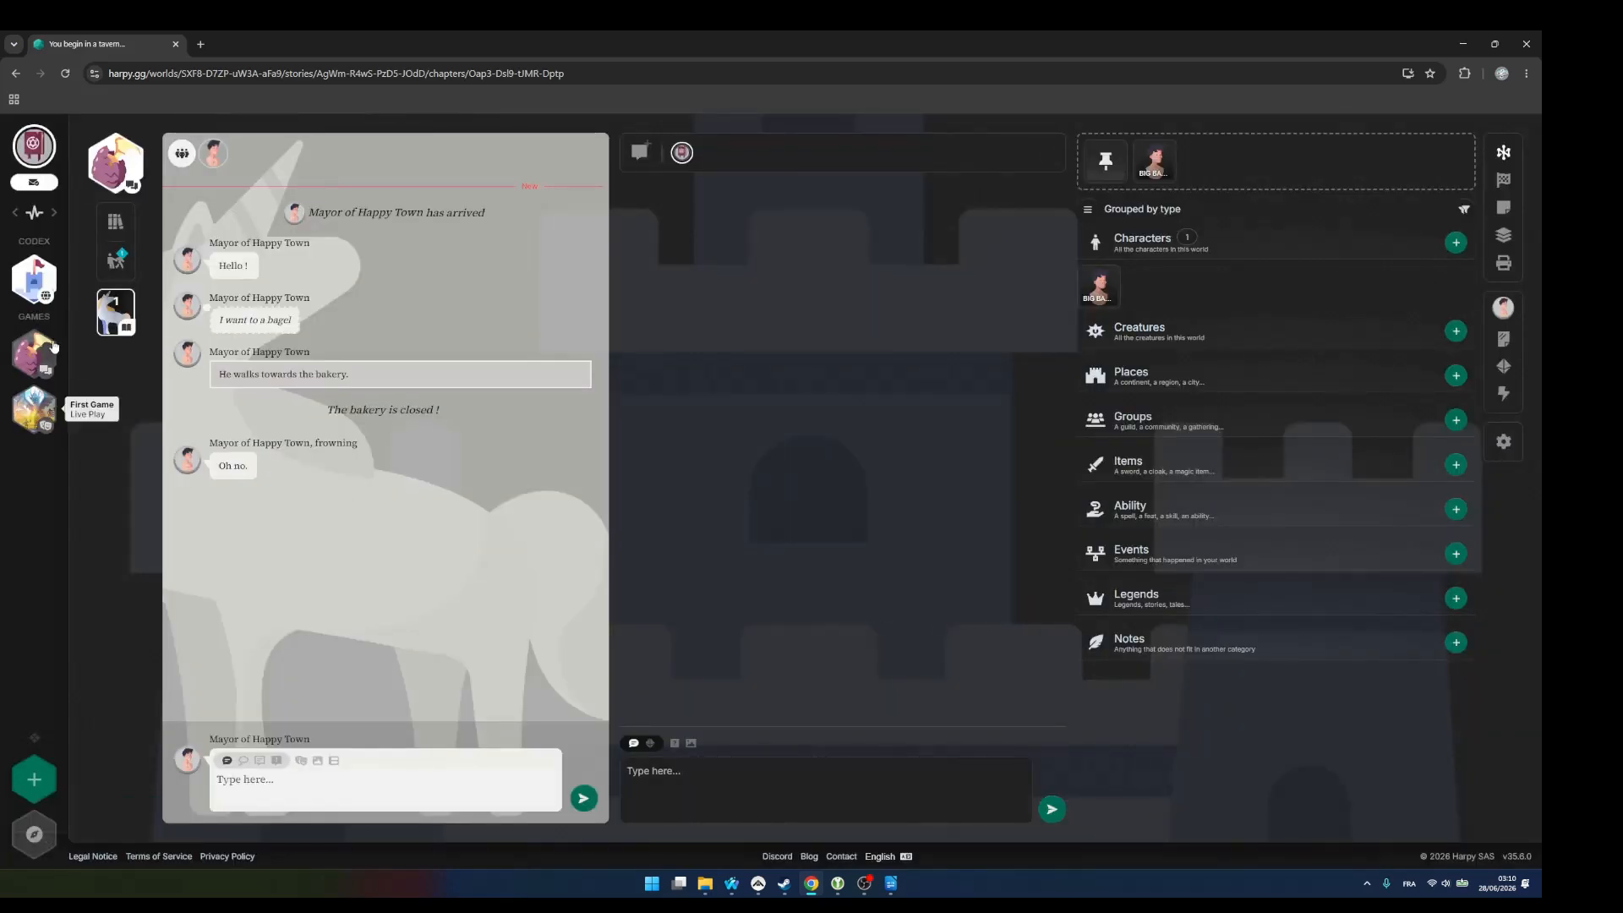
{"action": "left_click", "coordinate": [32, 409]}
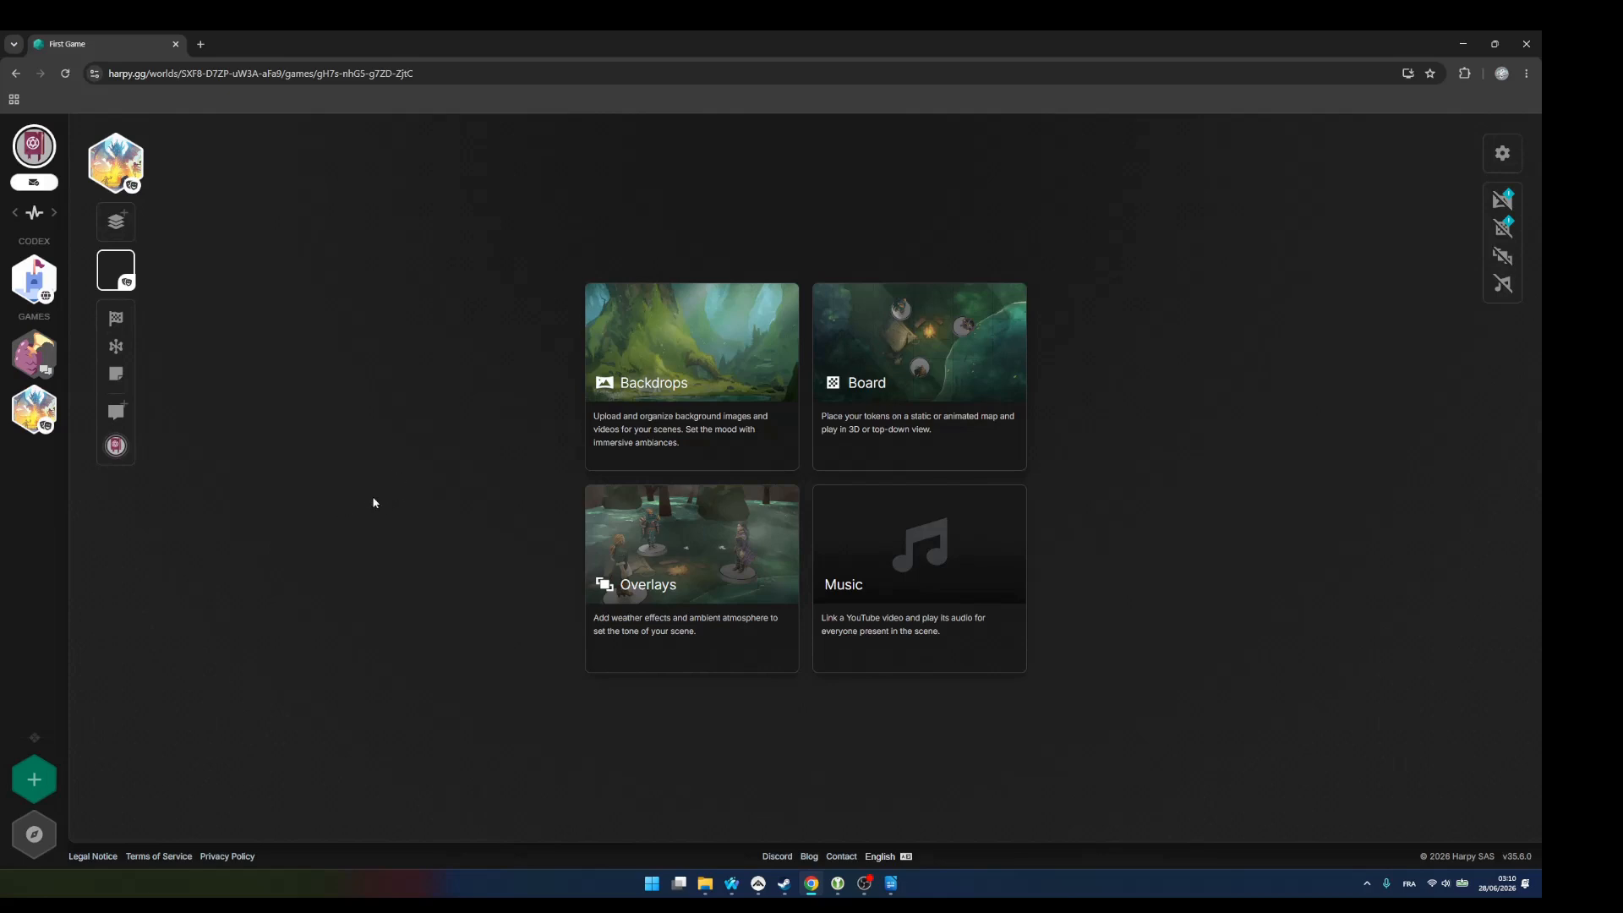
- Look at the Tuto World Codex's scene list and view the First Game scene there
{"action": "left_click", "coordinate": [34, 279]}
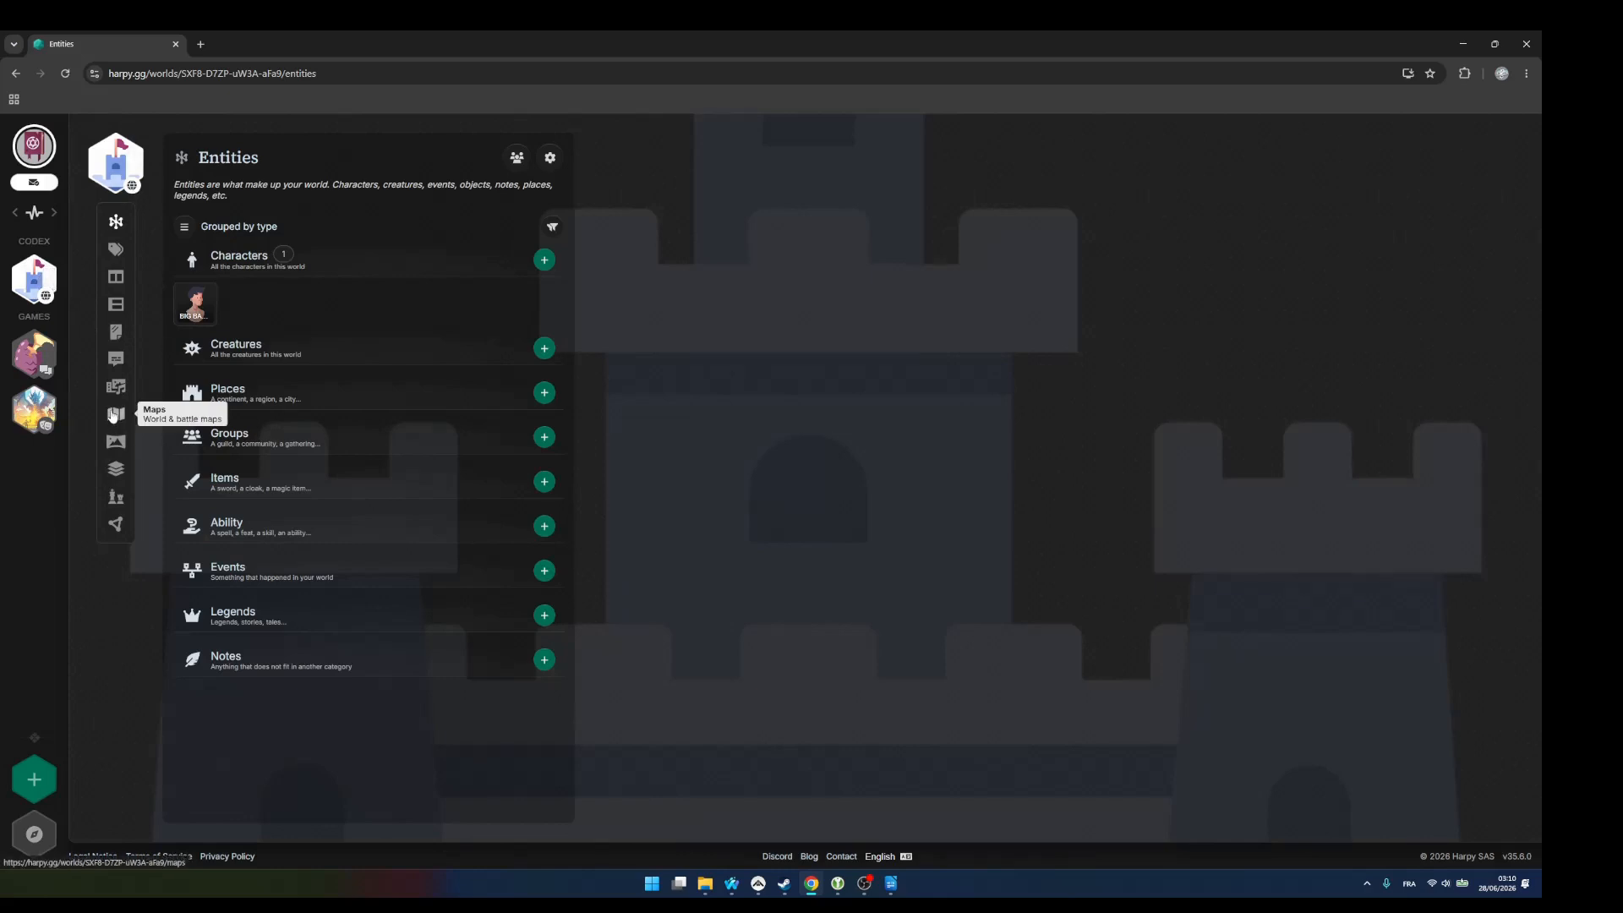
{"action": "left_click", "coordinate": [119, 470]}
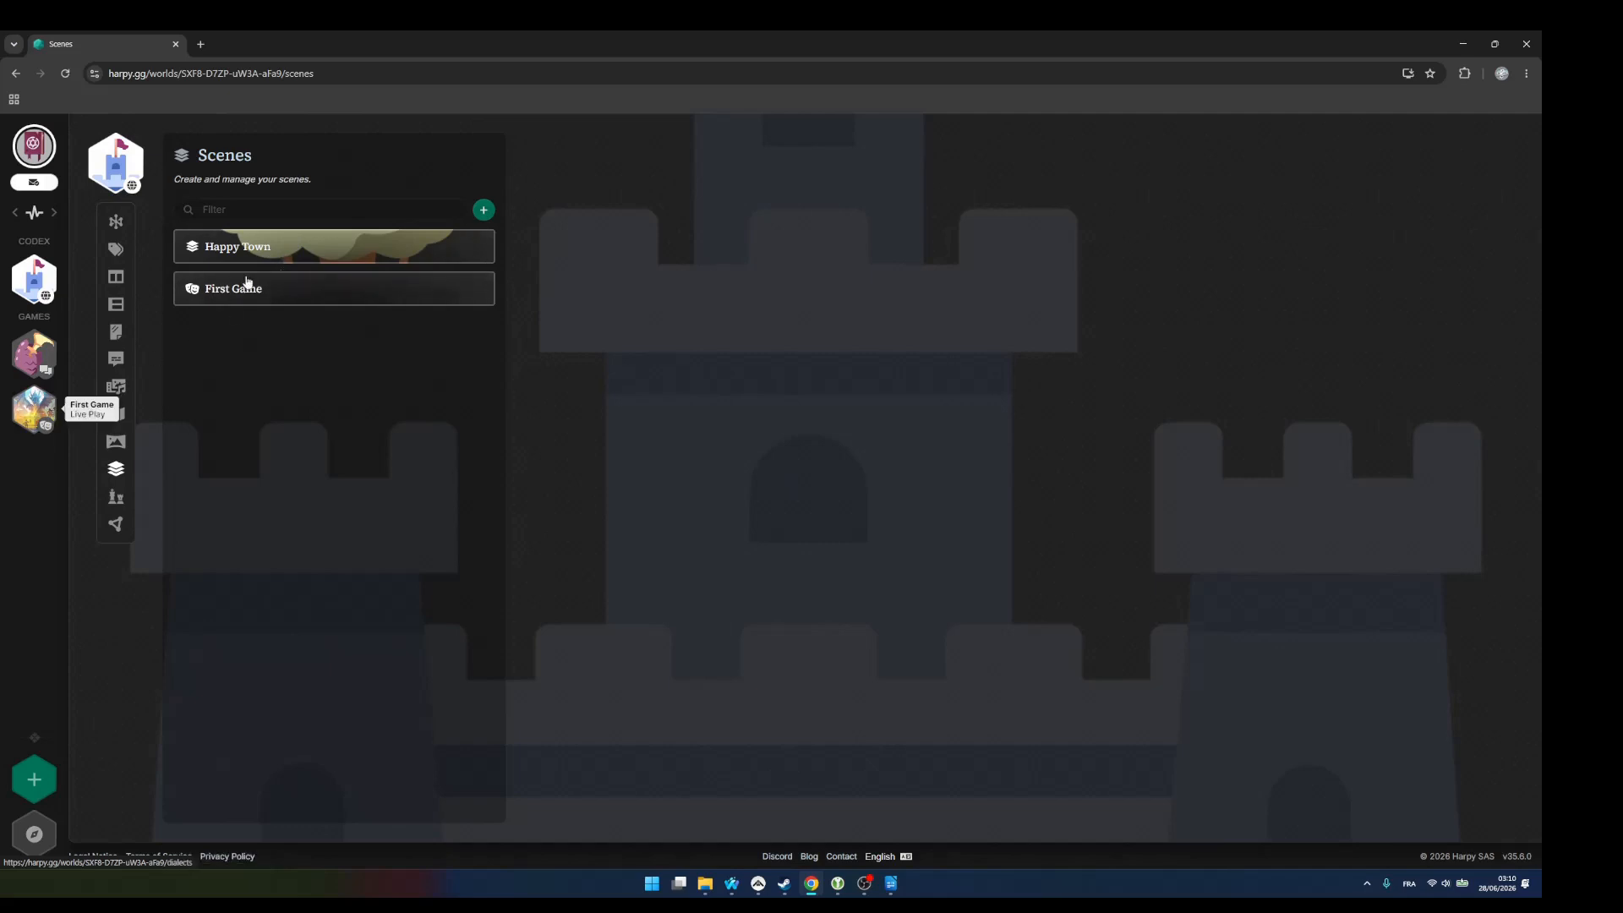
{"action": "left_click", "coordinate": [262, 288]}
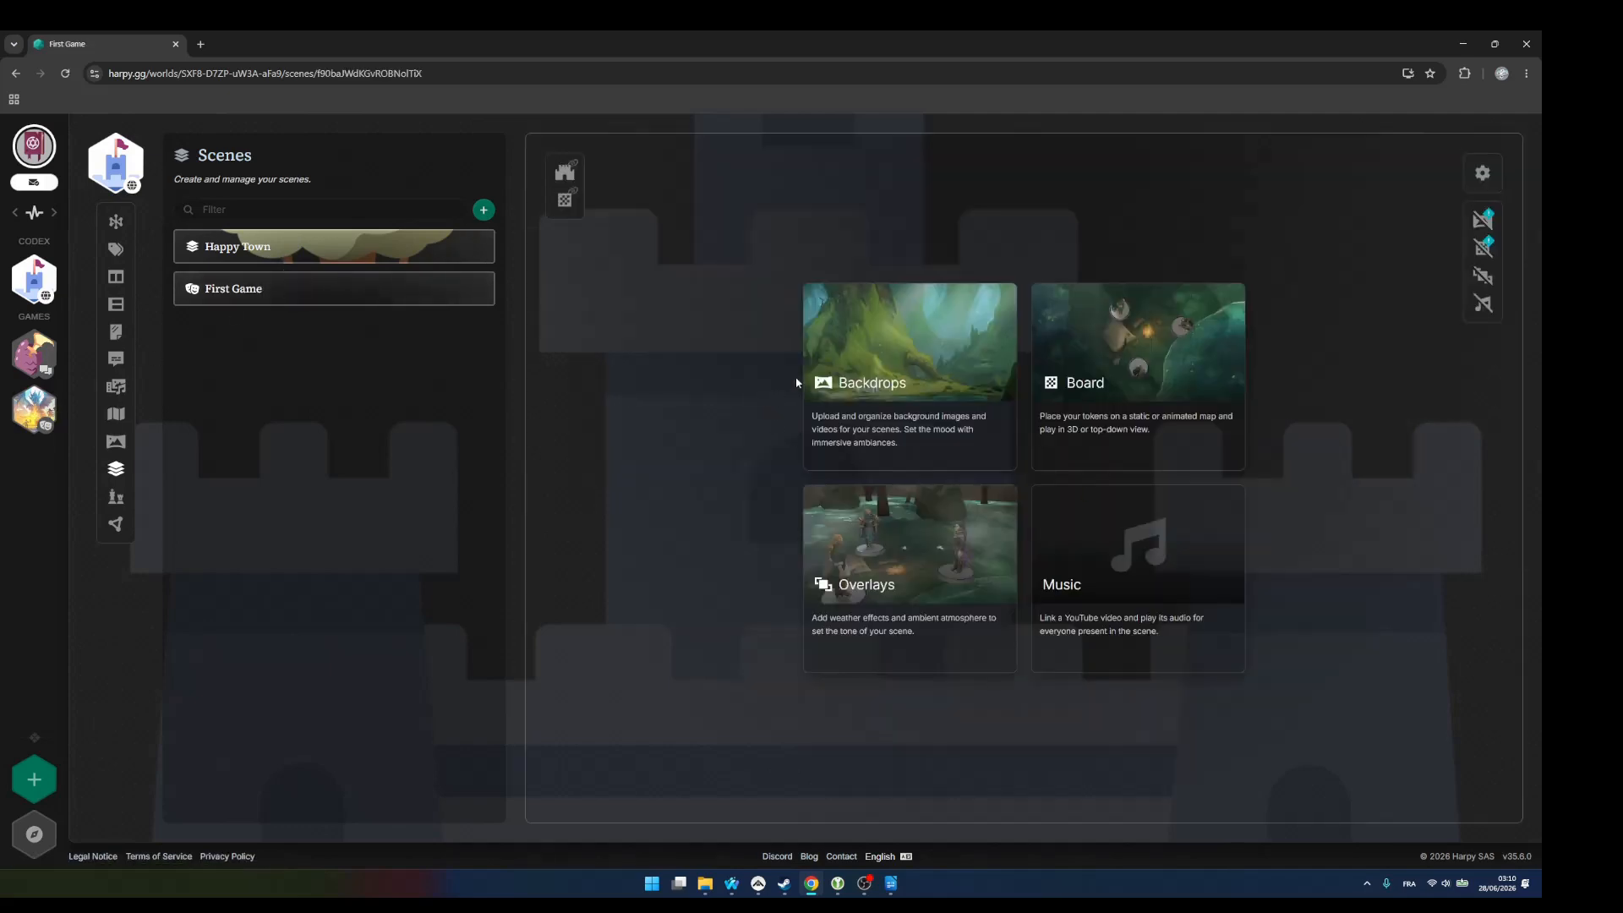
- Link the existing Happy Town scene to the First Game live play
{"action": "left_click", "coordinate": [34, 409]}
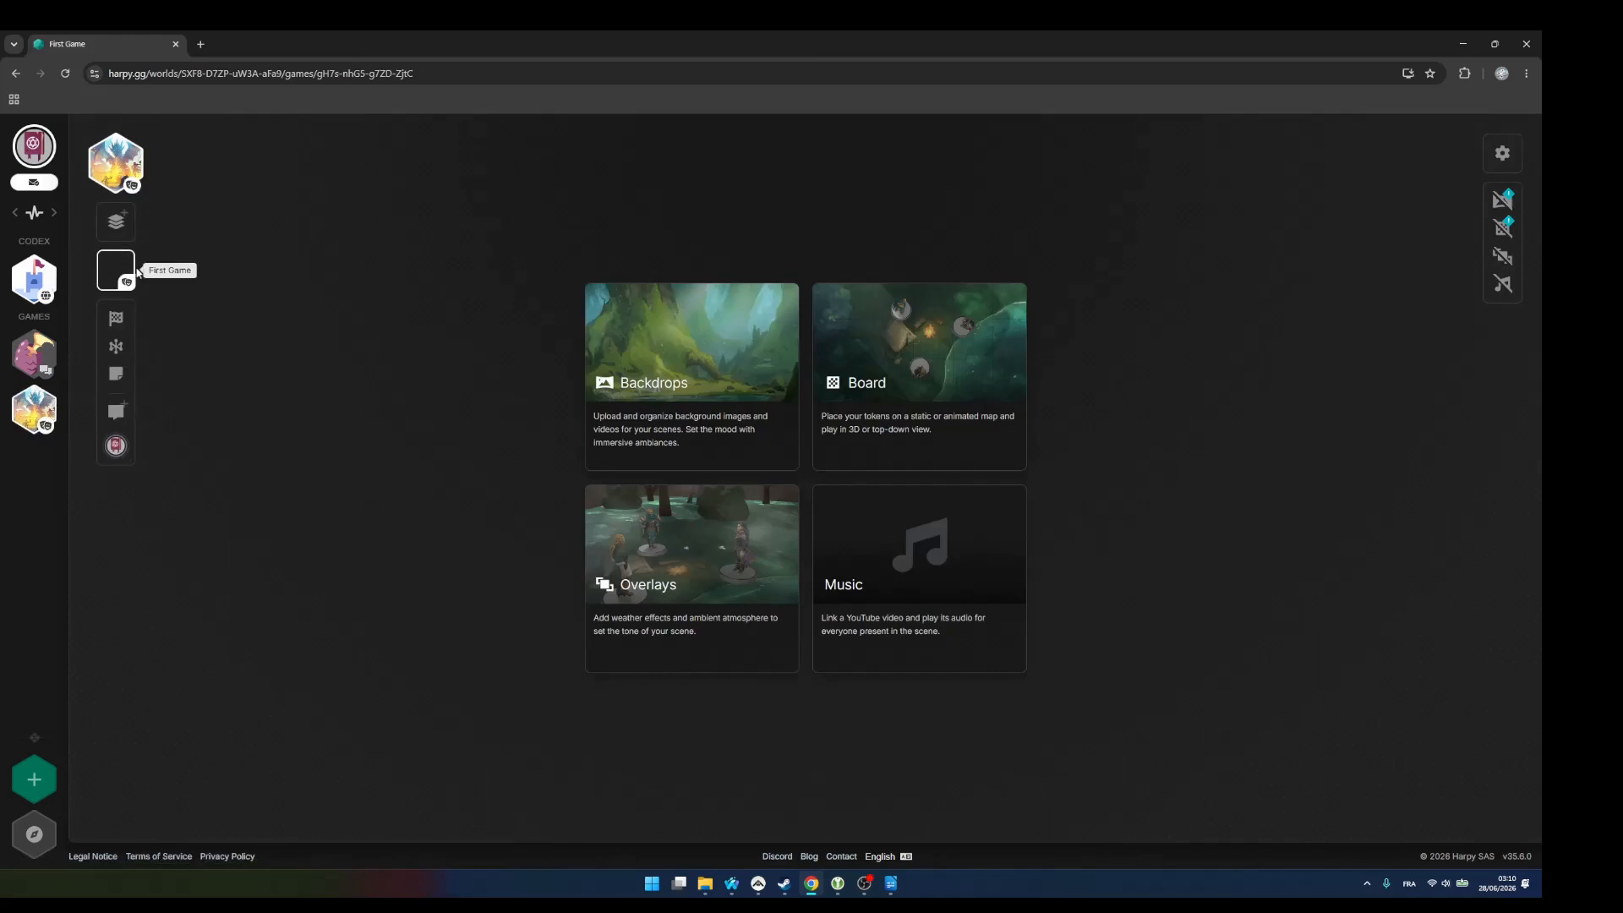
{"action": "left_click", "coordinate": [119, 224]}
{"action": "left_click", "coordinate": [725, 402]}
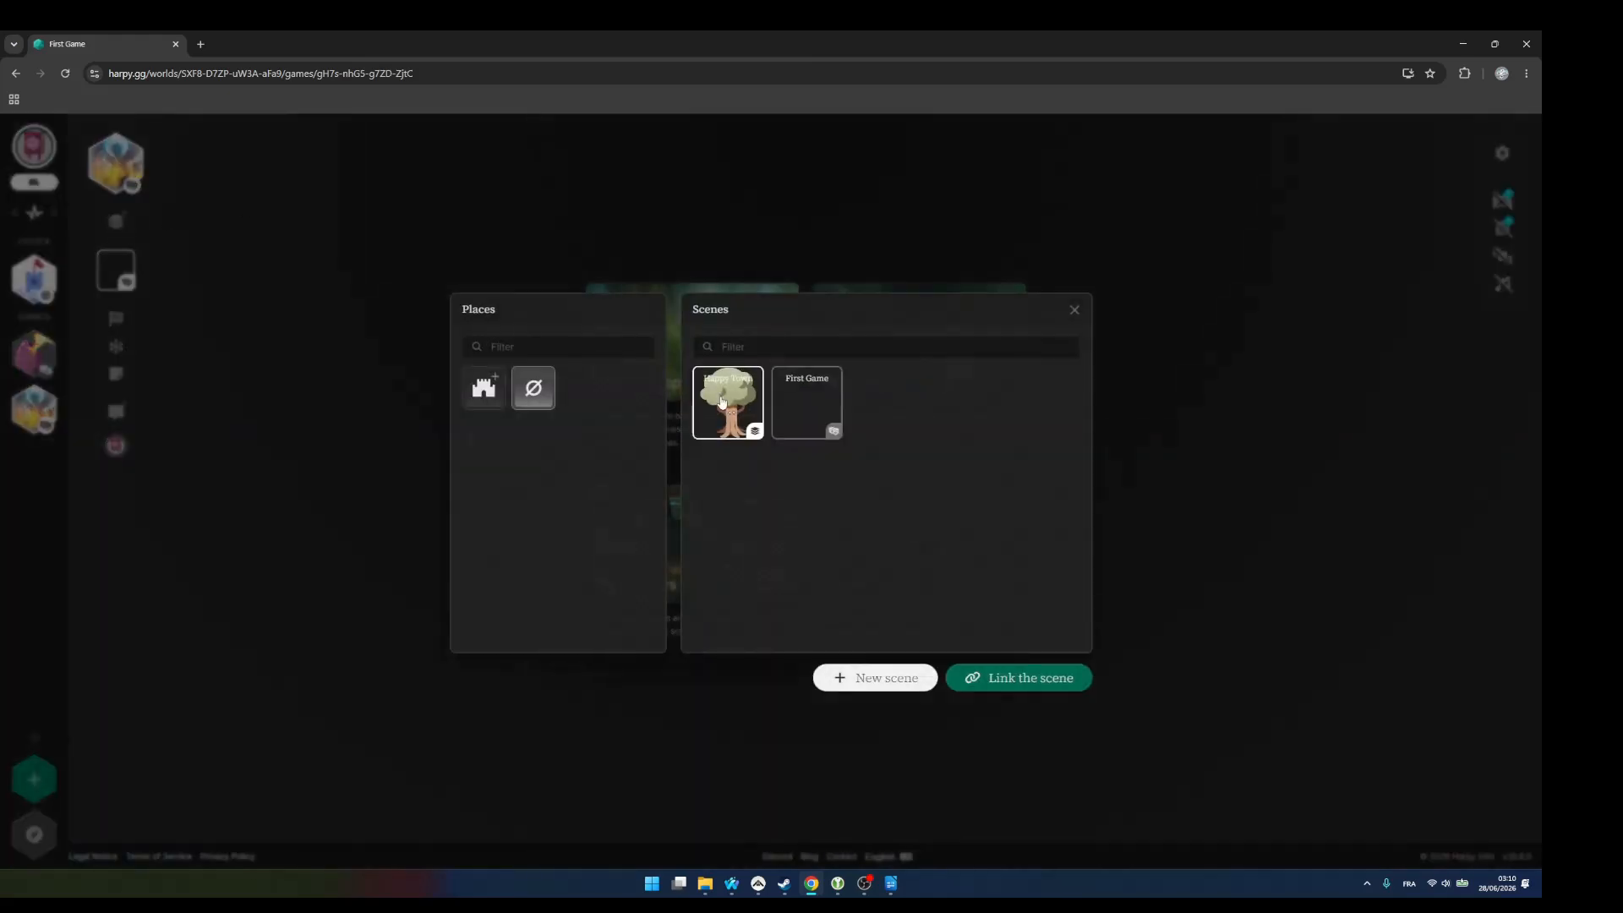
{"action": "left_click", "coordinate": [1035, 683]}
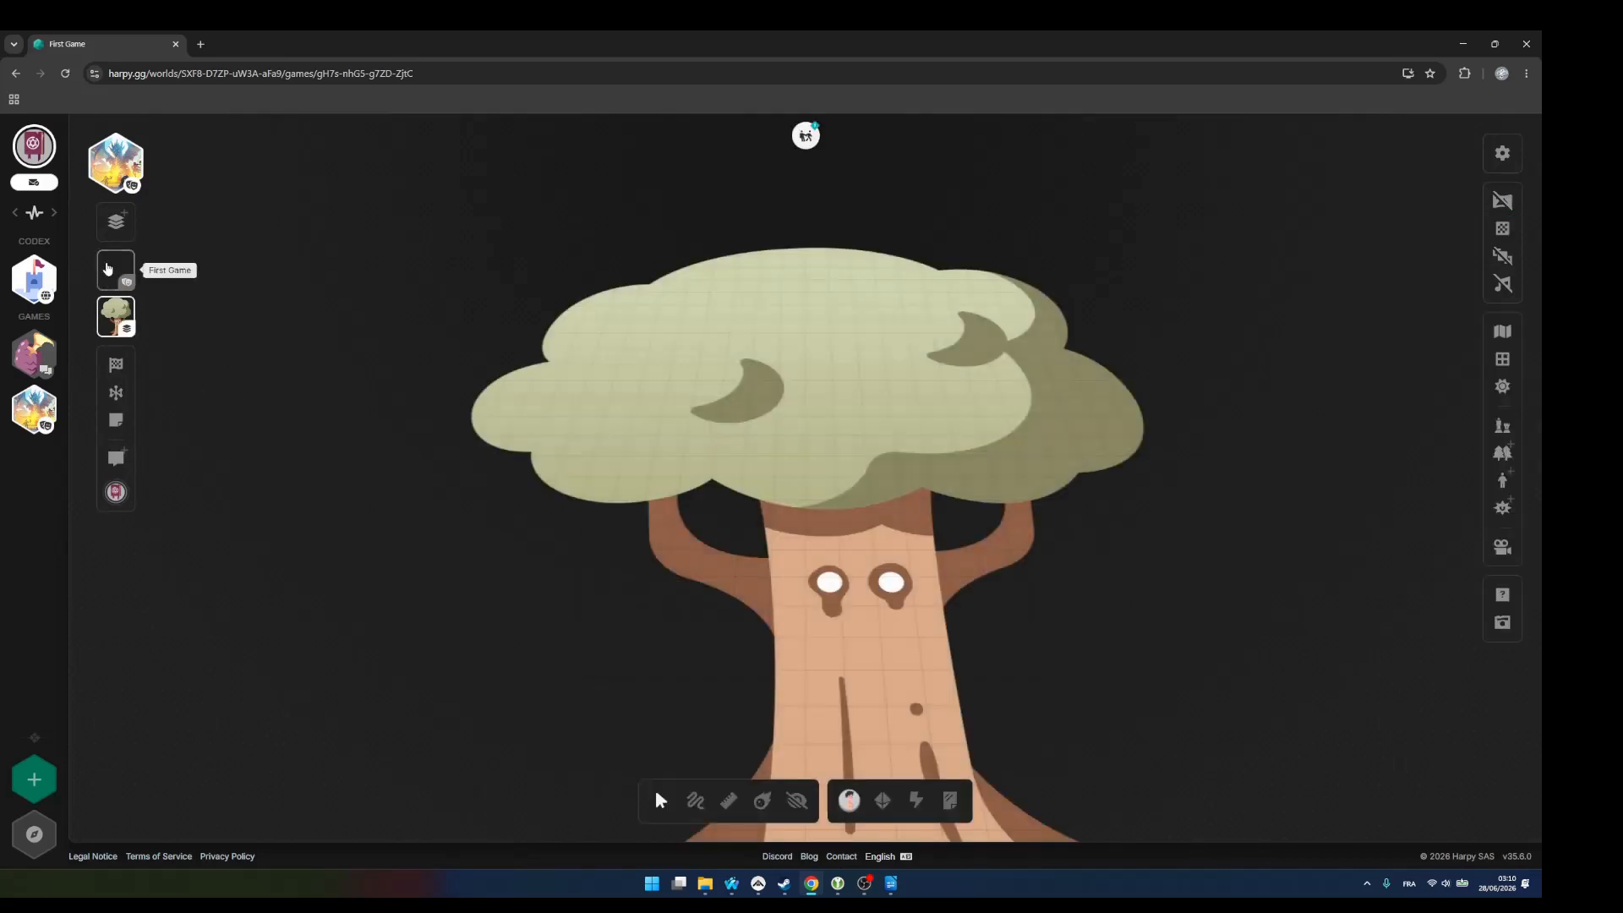
- Look at First Game's default scene, entity list, personal notes and chat
{"action": "left_click", "coordinate": [111, 267]}
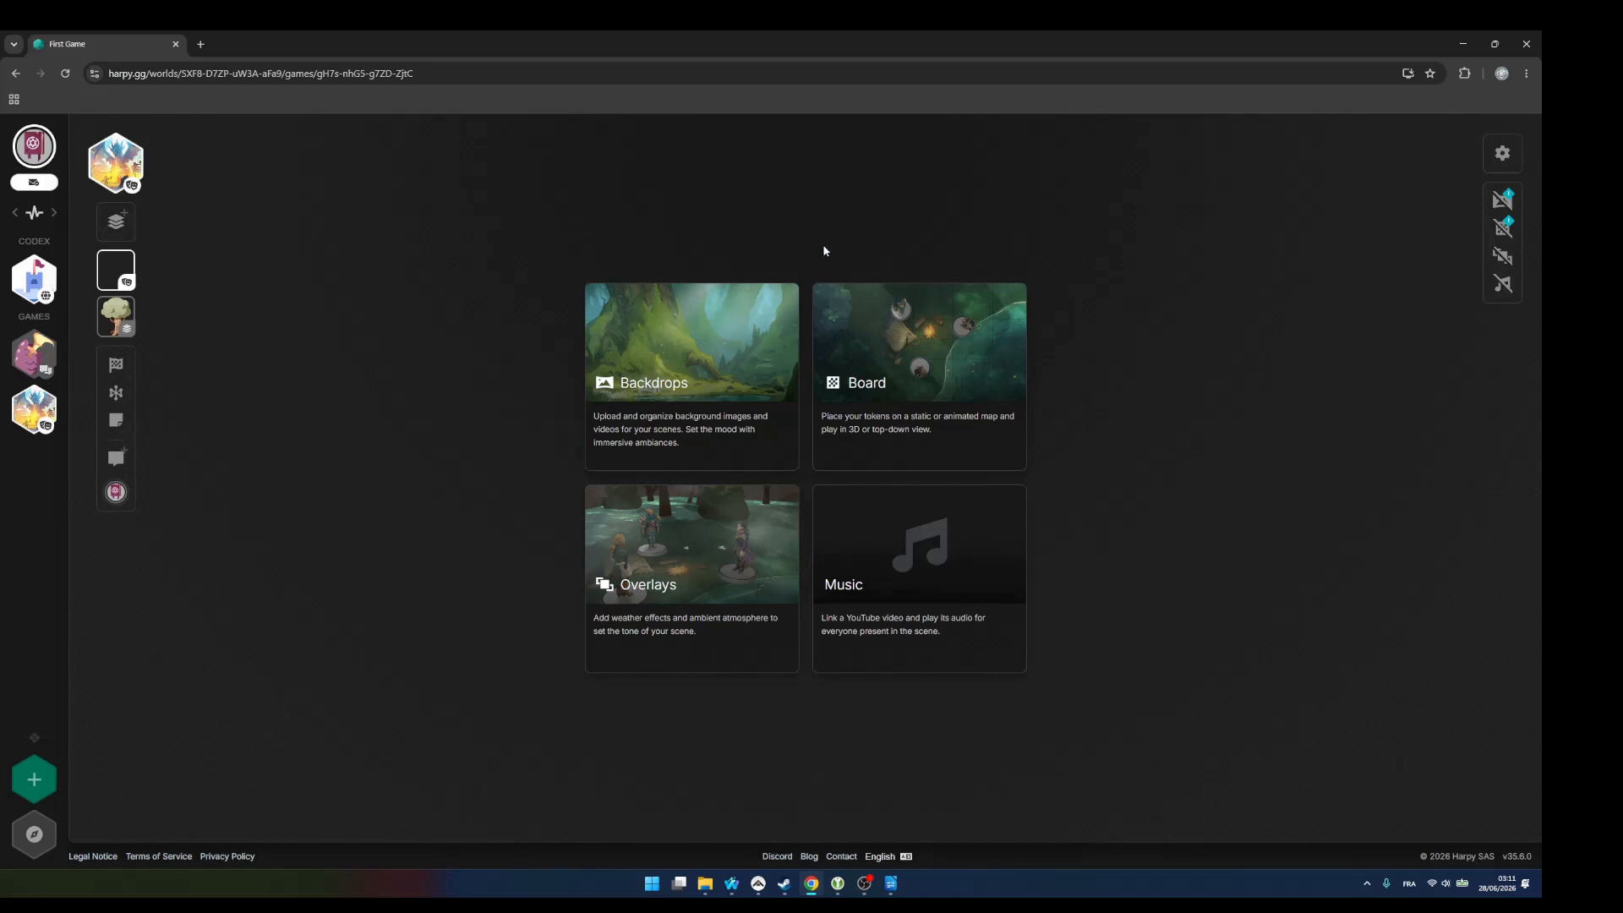
{"action": "left_click", "coordinate": [117, 393]}
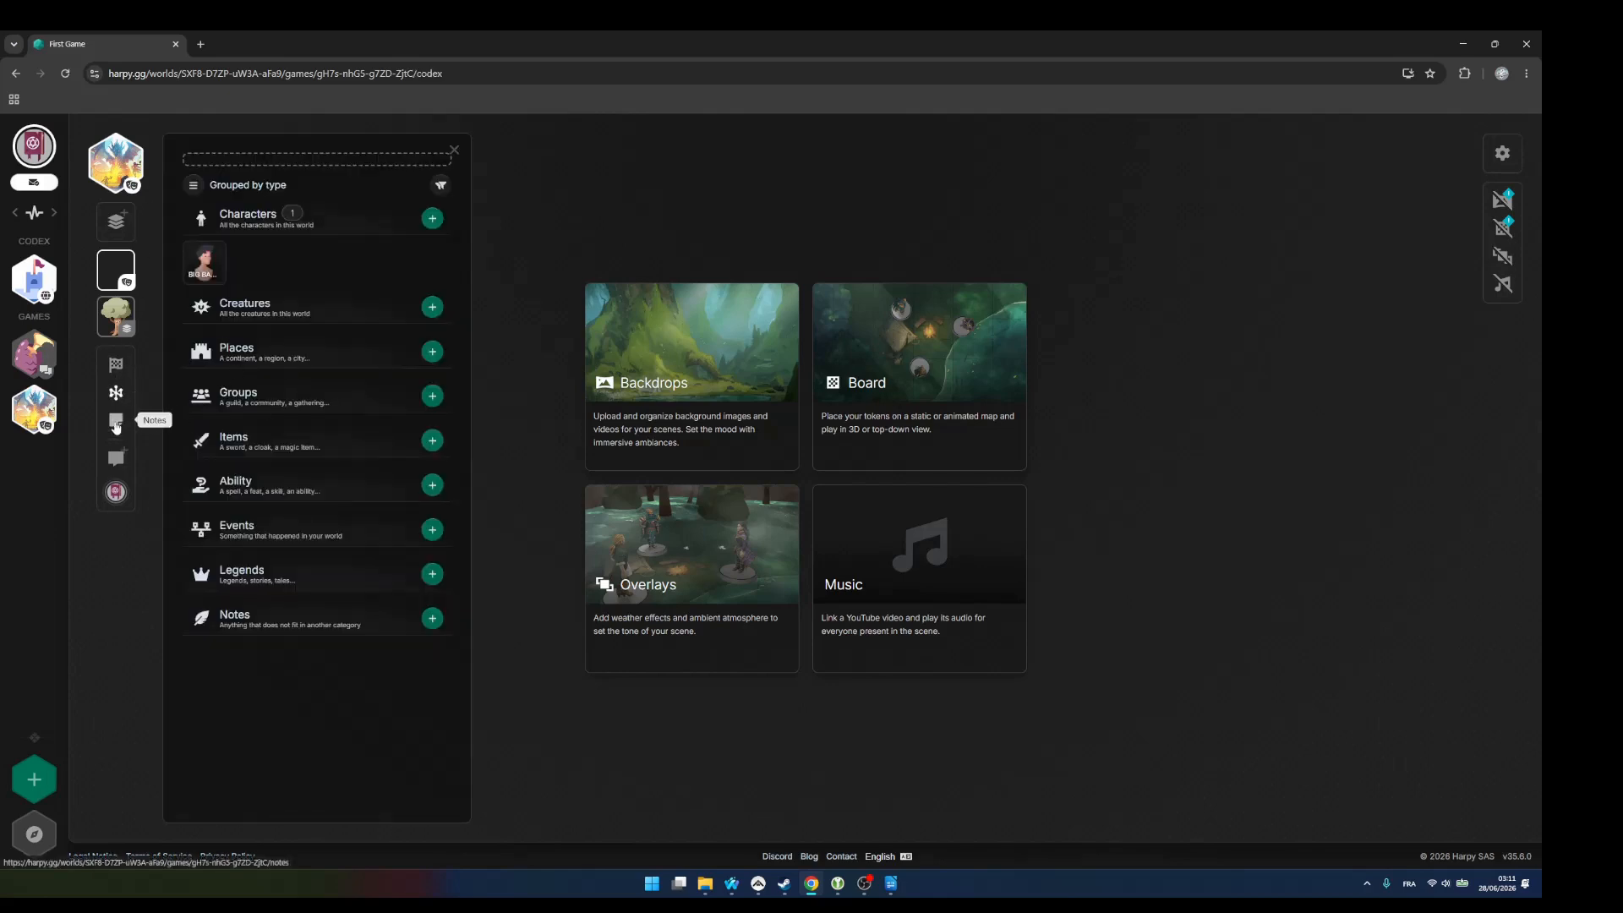
{"action": "left_click", "coordinate": [117, 425]}
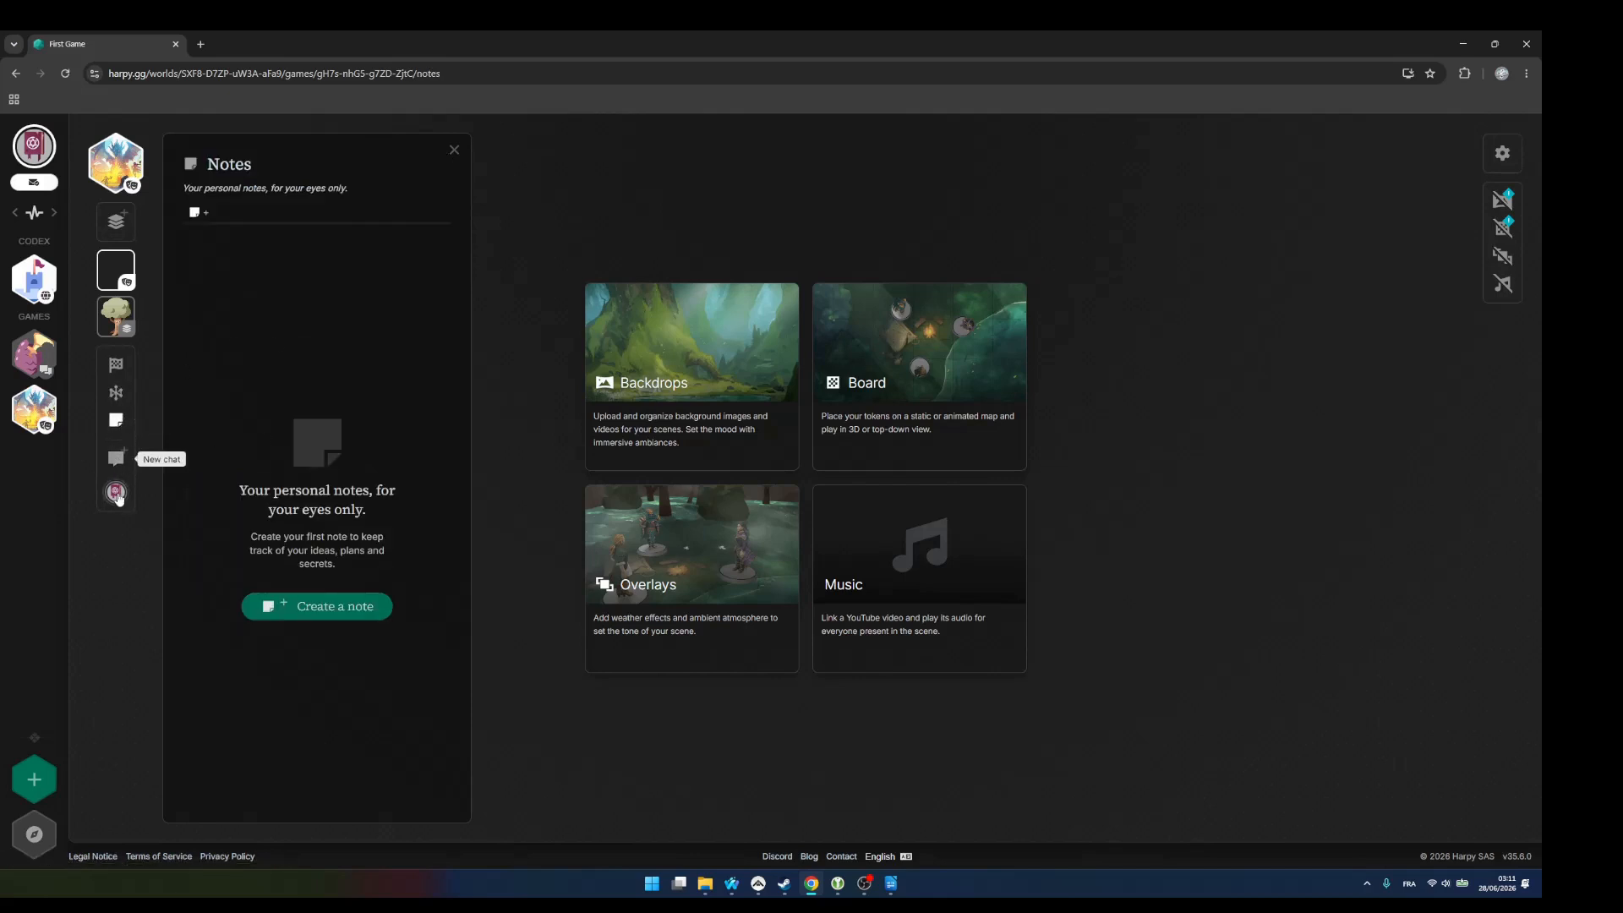
{"action": "left_click", "coordinate": [119, 459]}
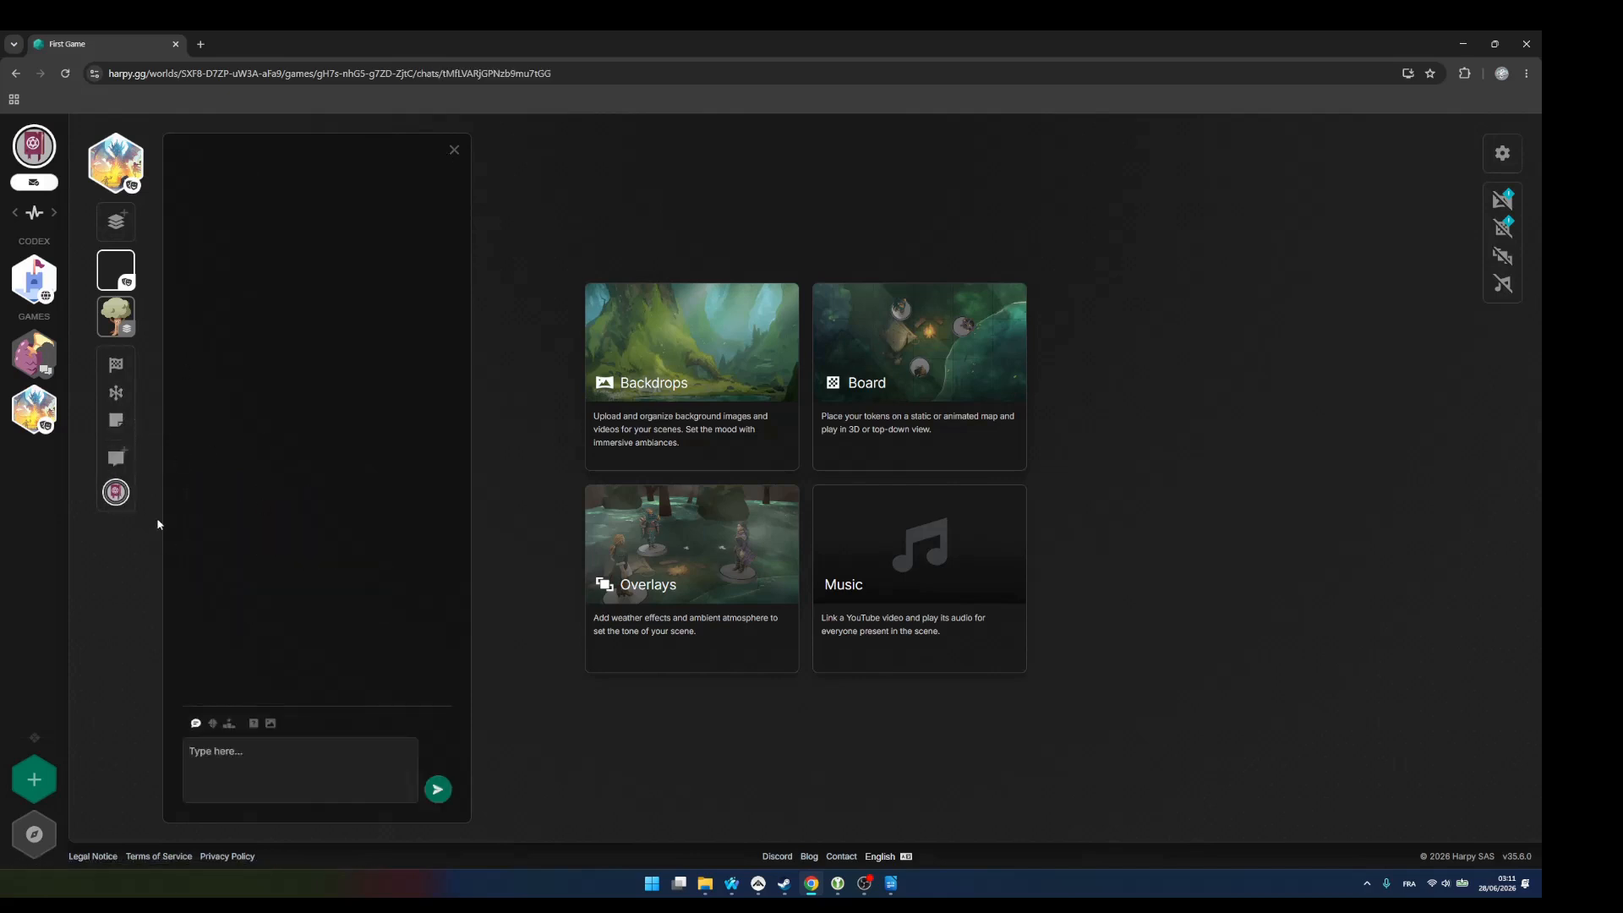
{"action": "left_click", "coordinate": [454, 150]}
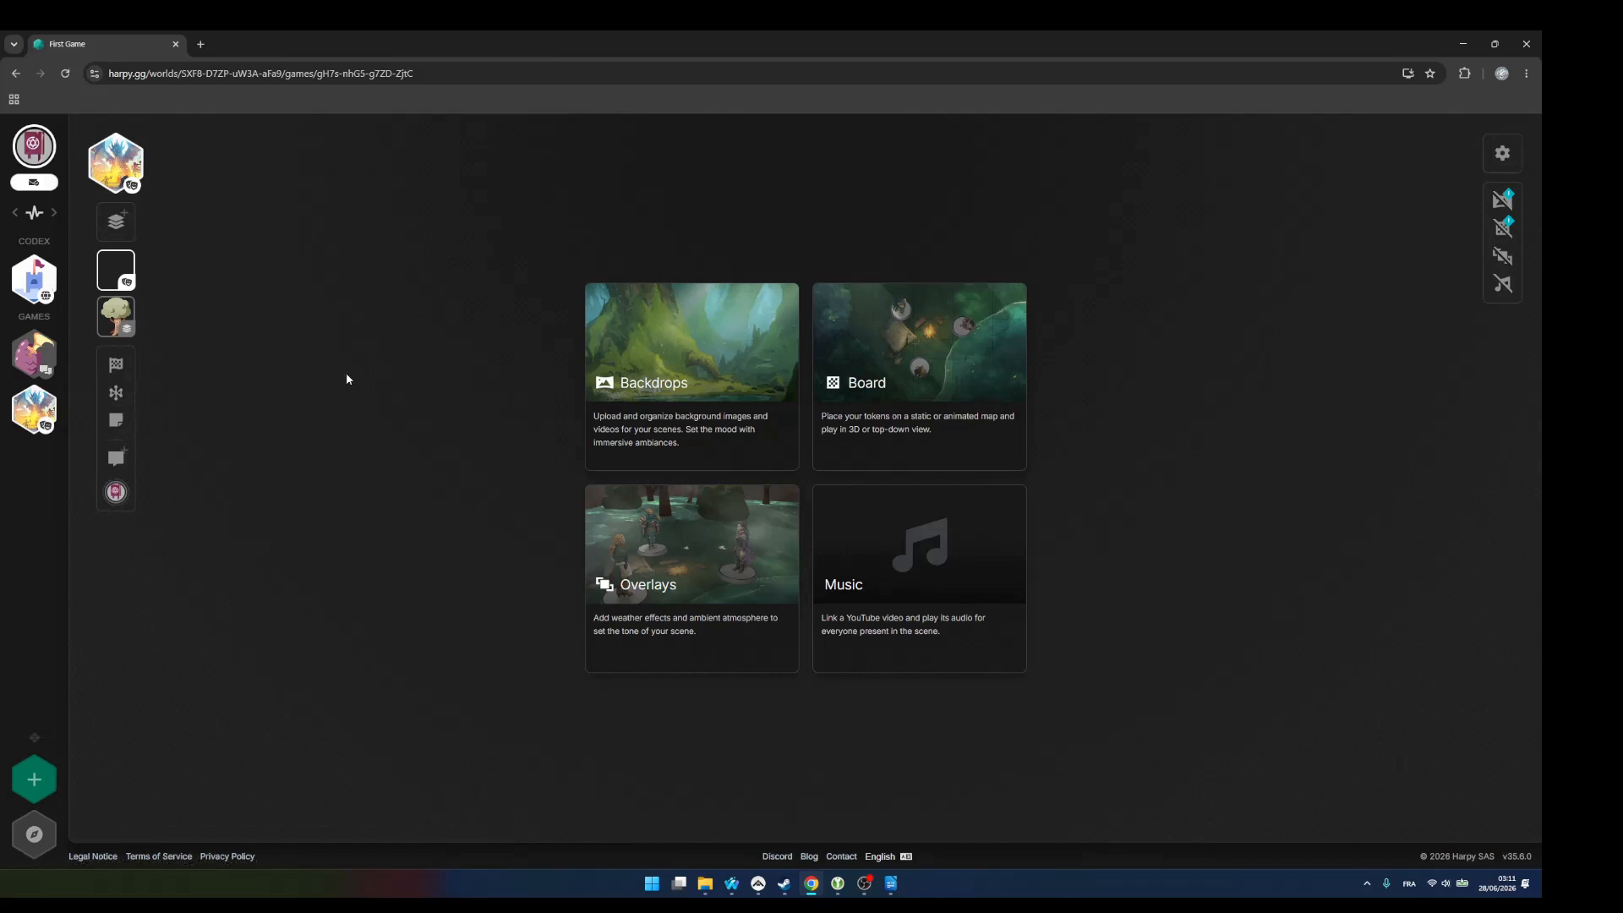
- Review the play-by-post game's player list, First Game's Happy Town scene and the Tuto World Codex
{"action": "left_click", "coordinate": [34, 355]}
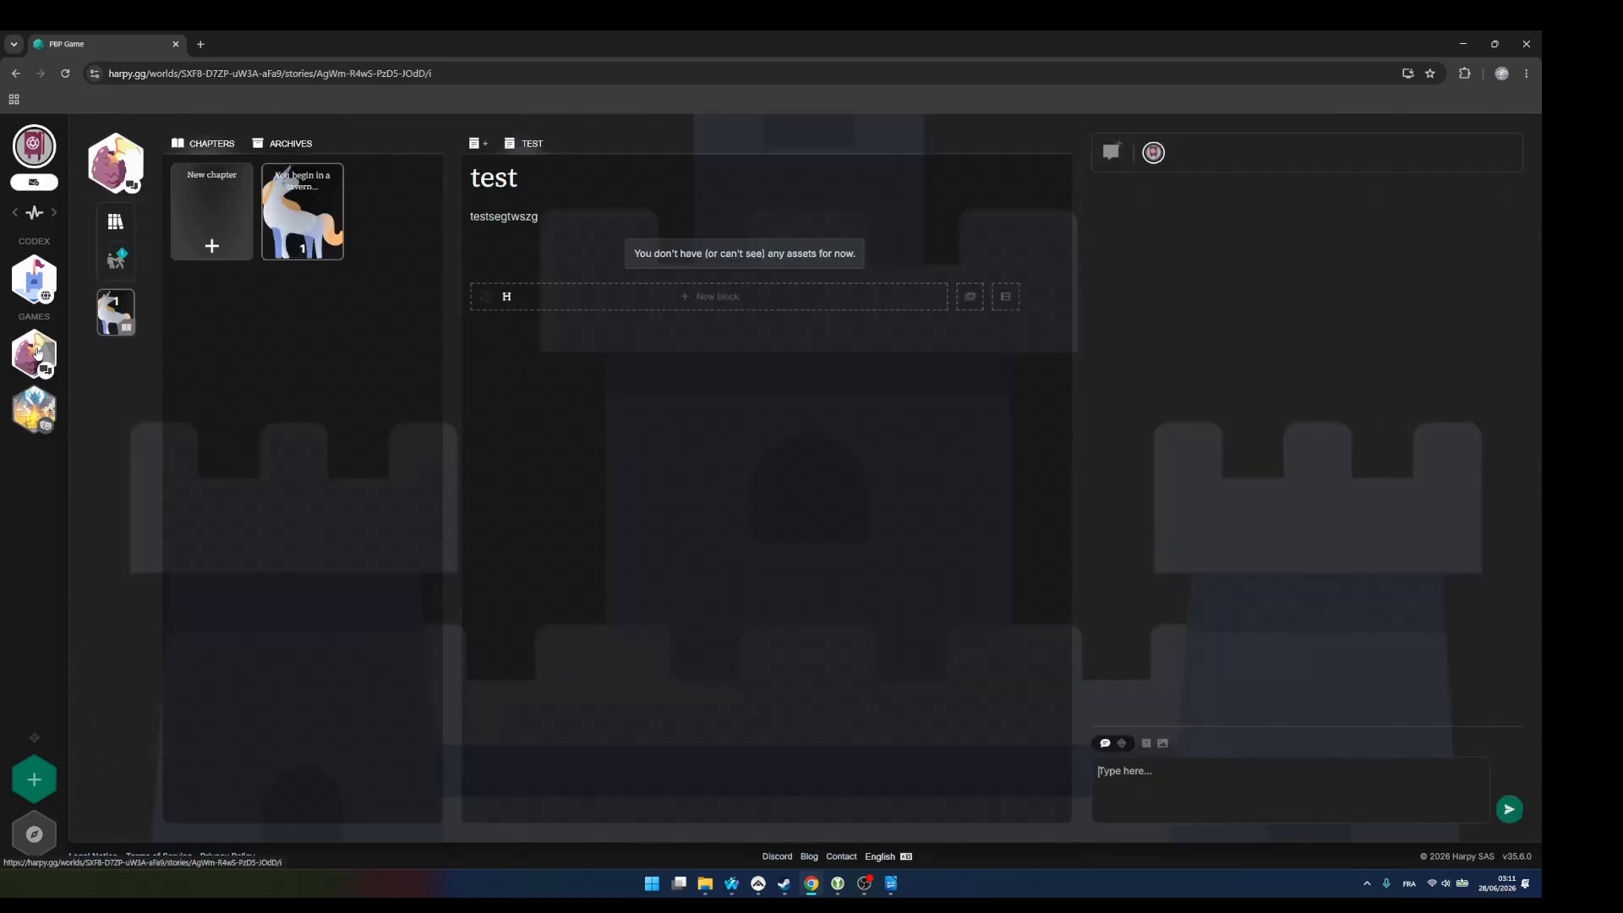
{"action": "left_click", "coordinate": [121, 262]}
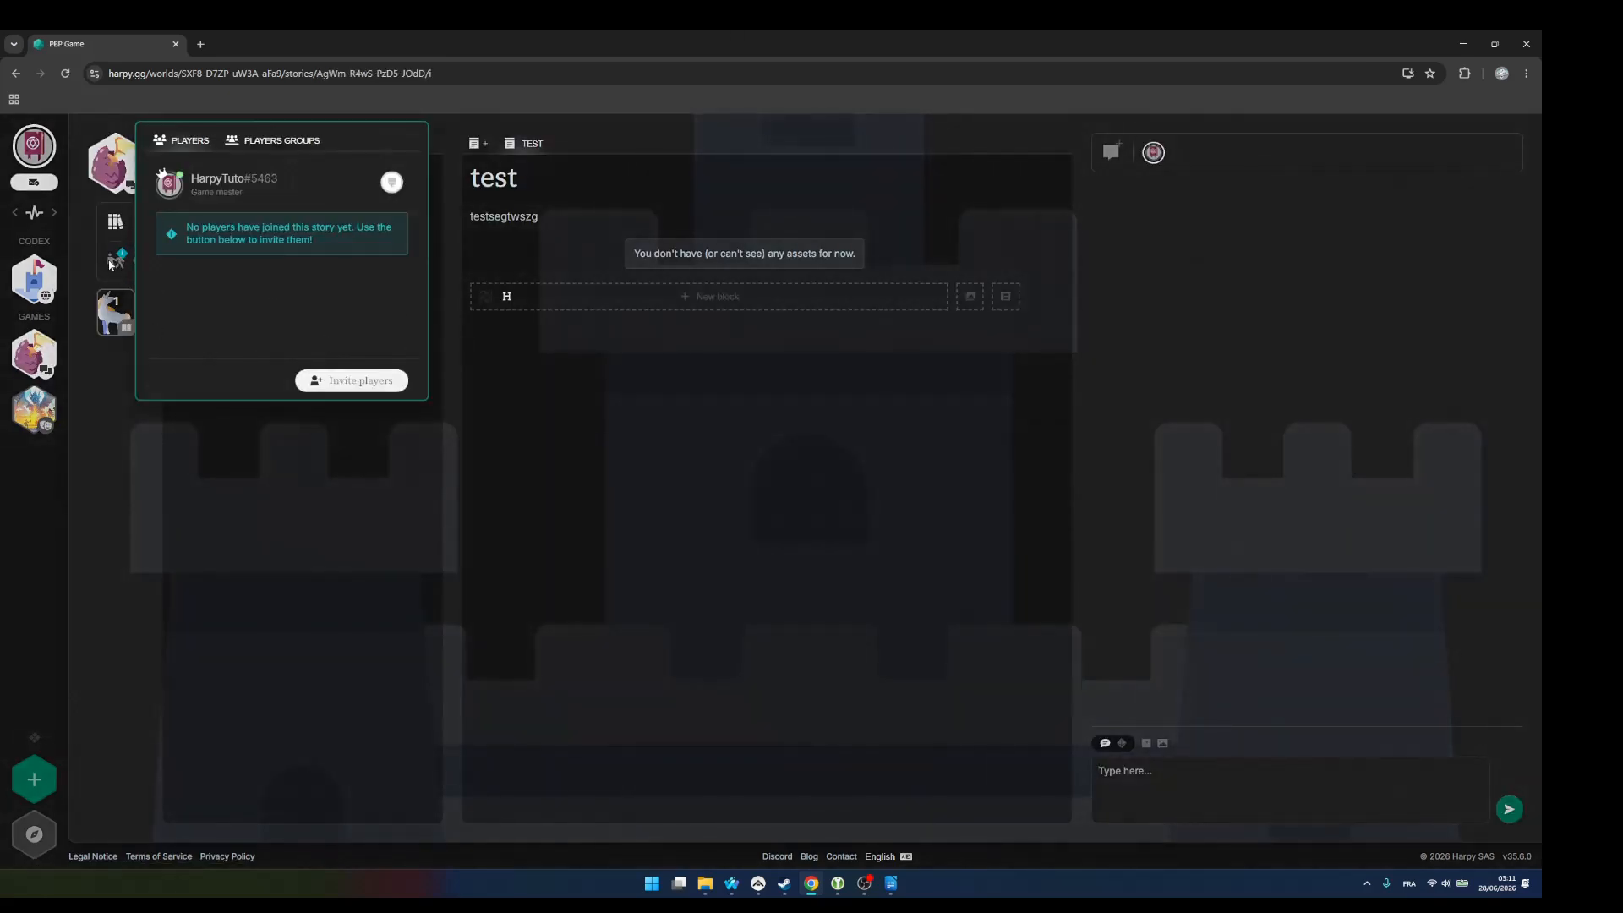
{"action": "left_click", "coordinate": [37, 410]}
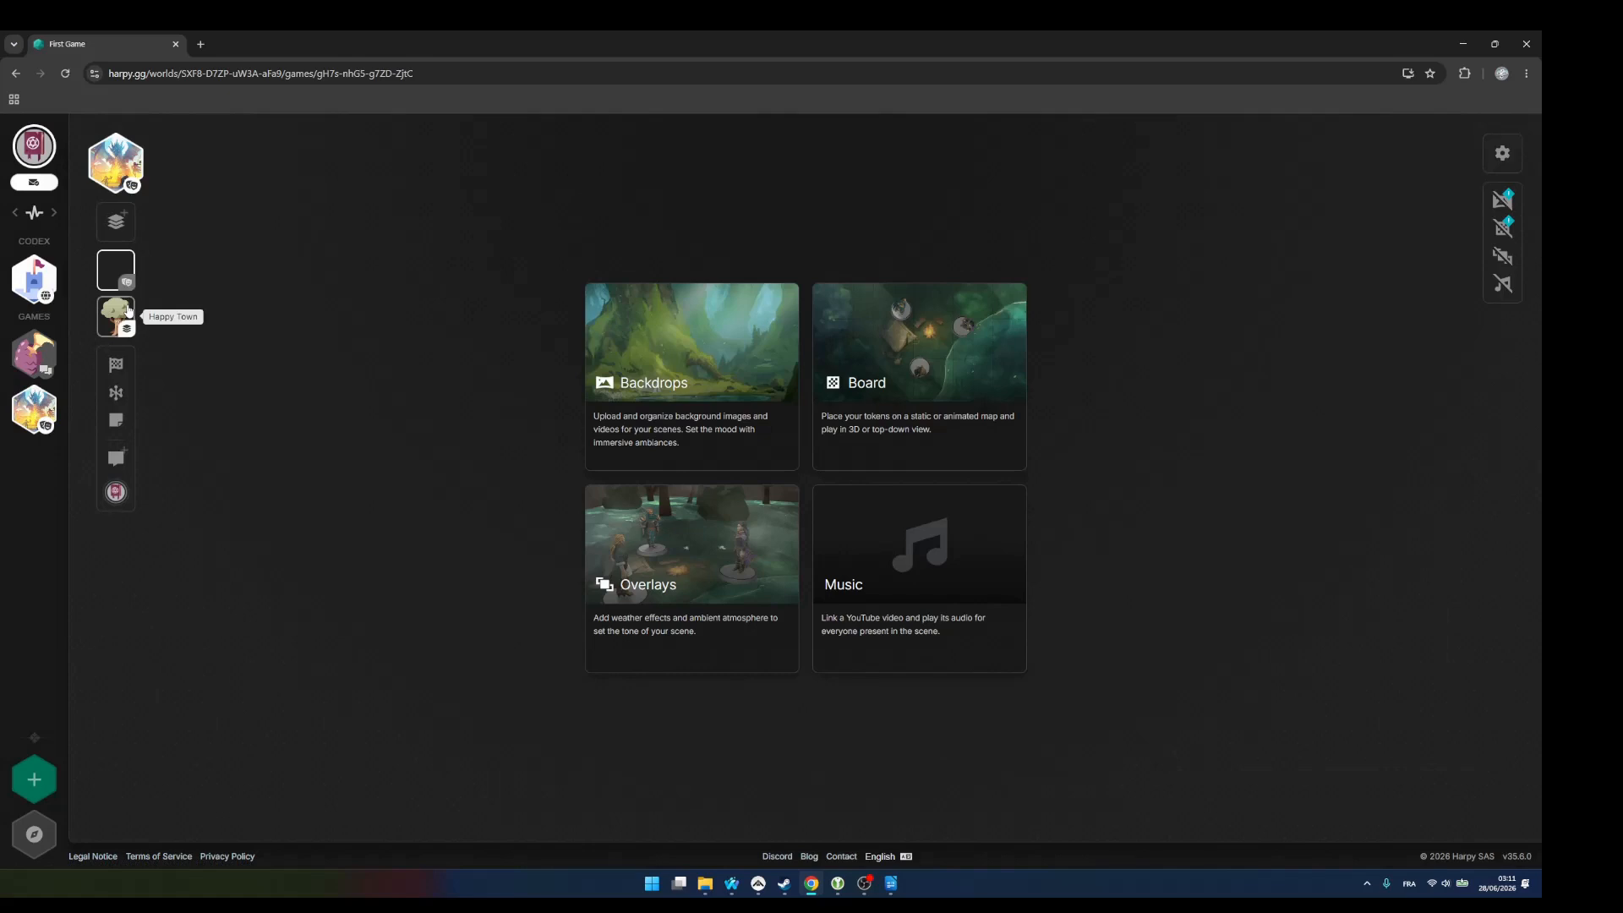
{"action": "left_click", "coordinate": [129, 311]}
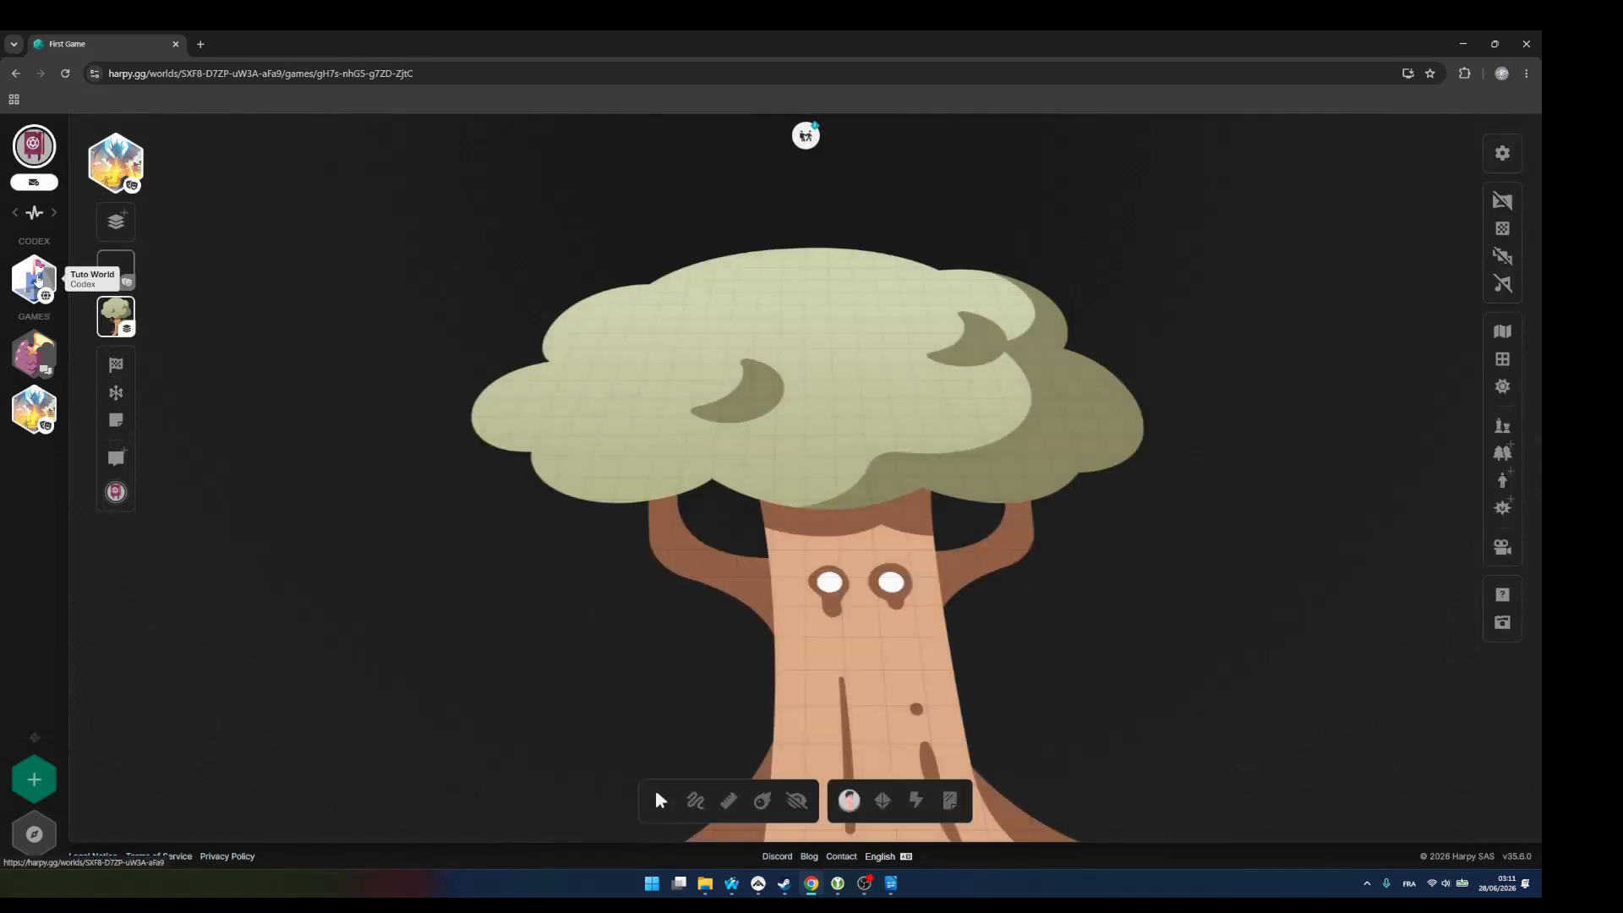
{"action": "left_click", "coordinate": [37, 279]}
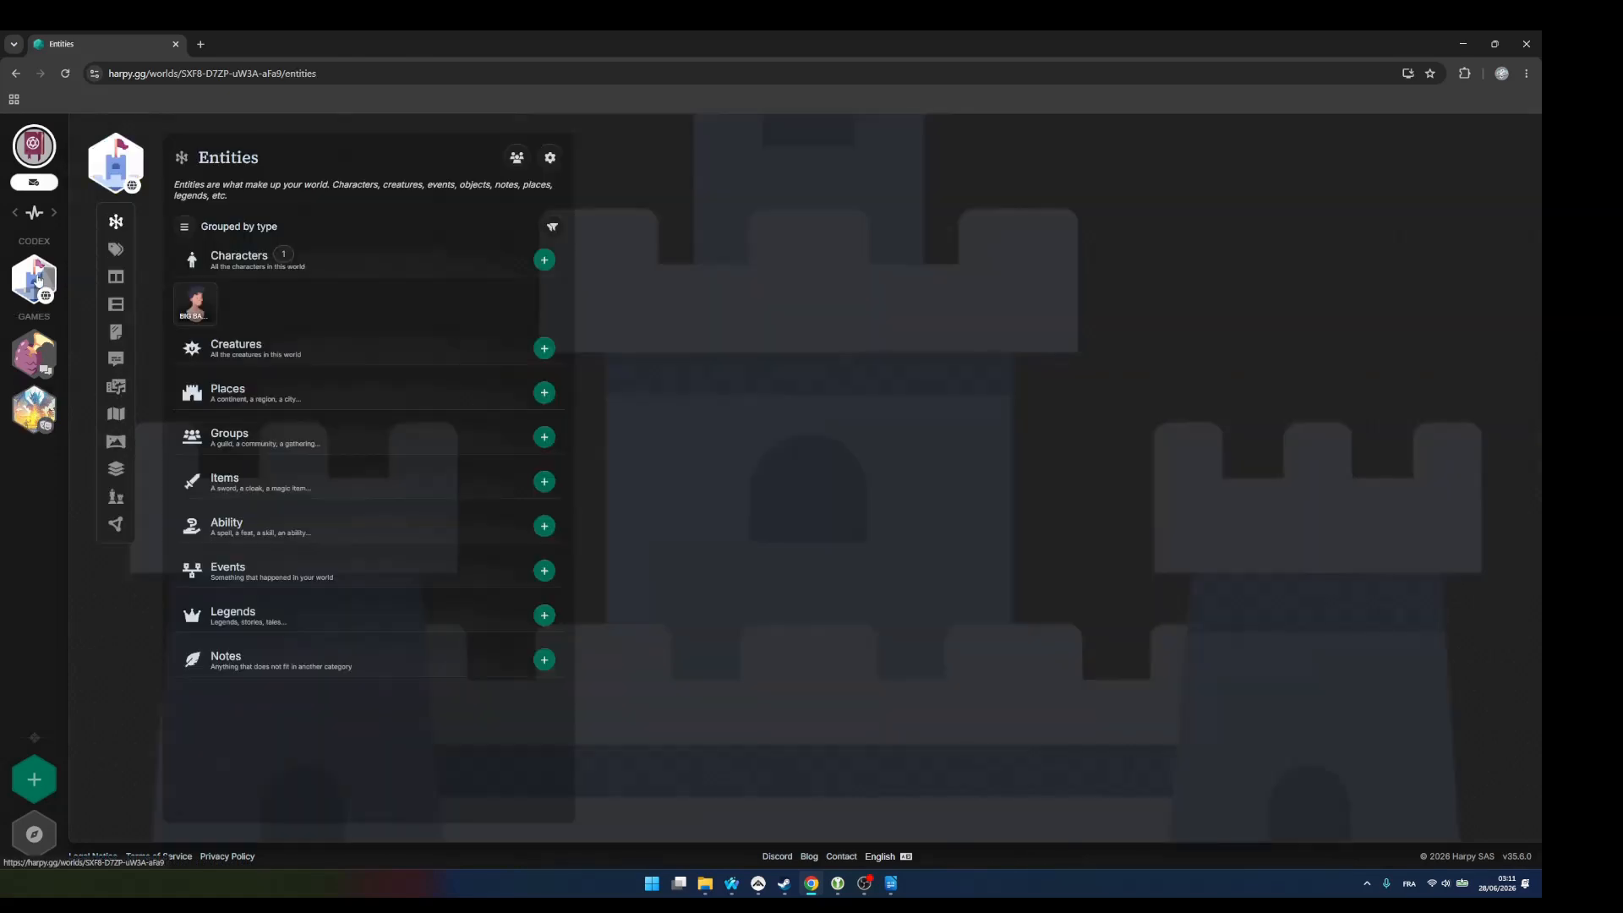
- Look at the Tuto World Codex's player list, its player invitation link and the players groups
{"action": "left_click", "coordinate": [516, 159]}
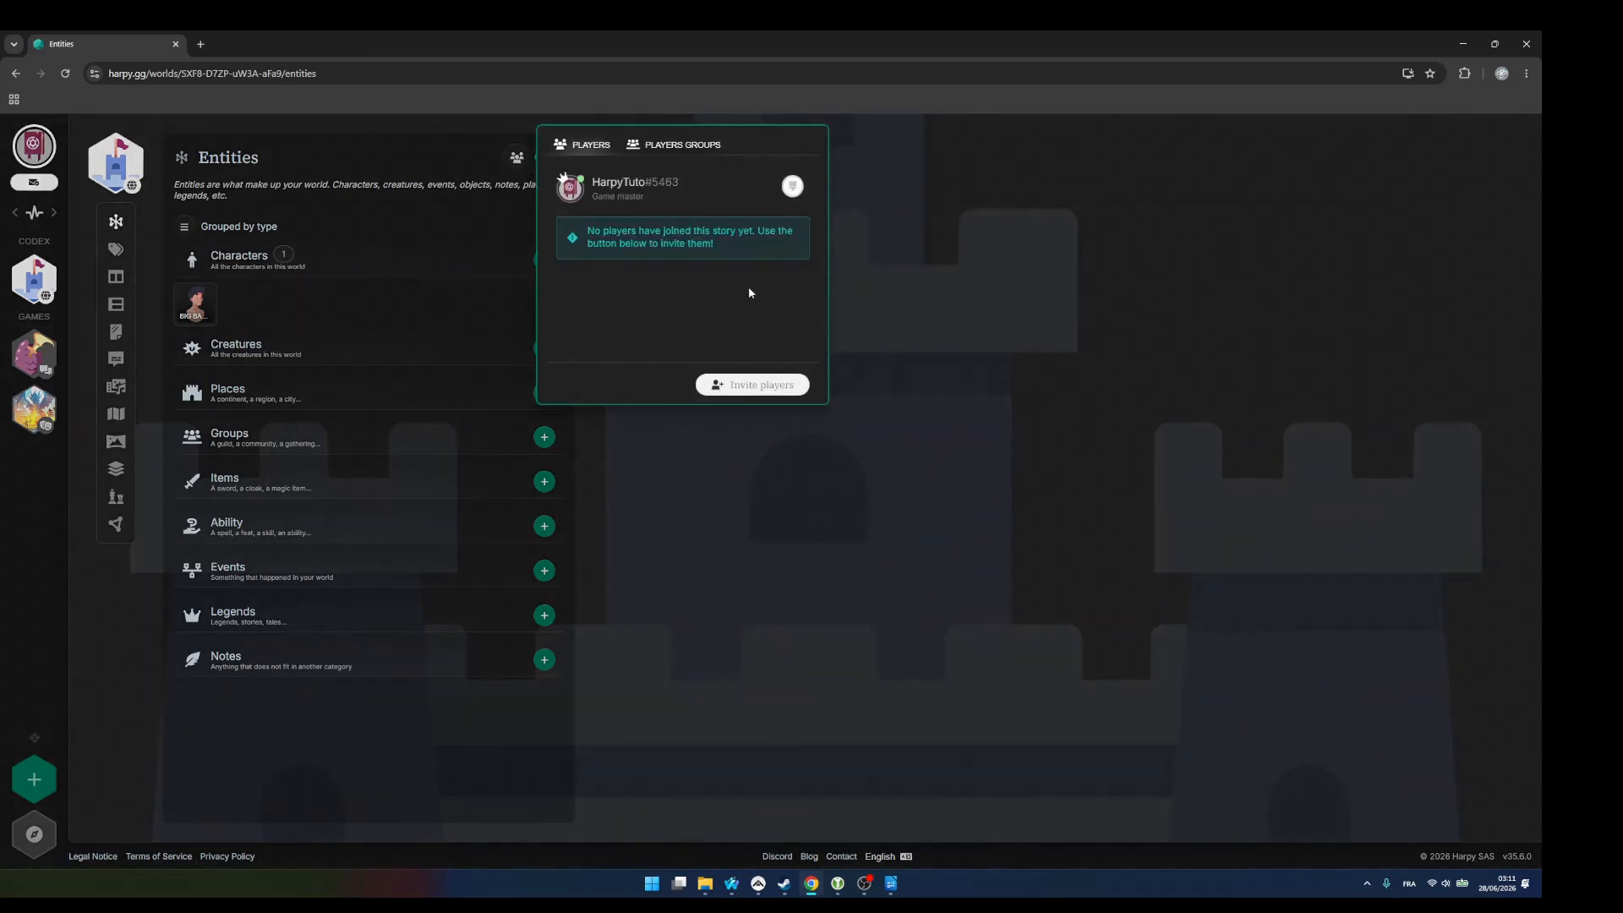
{"action": "left_click", "coordinate": [753, 390]}
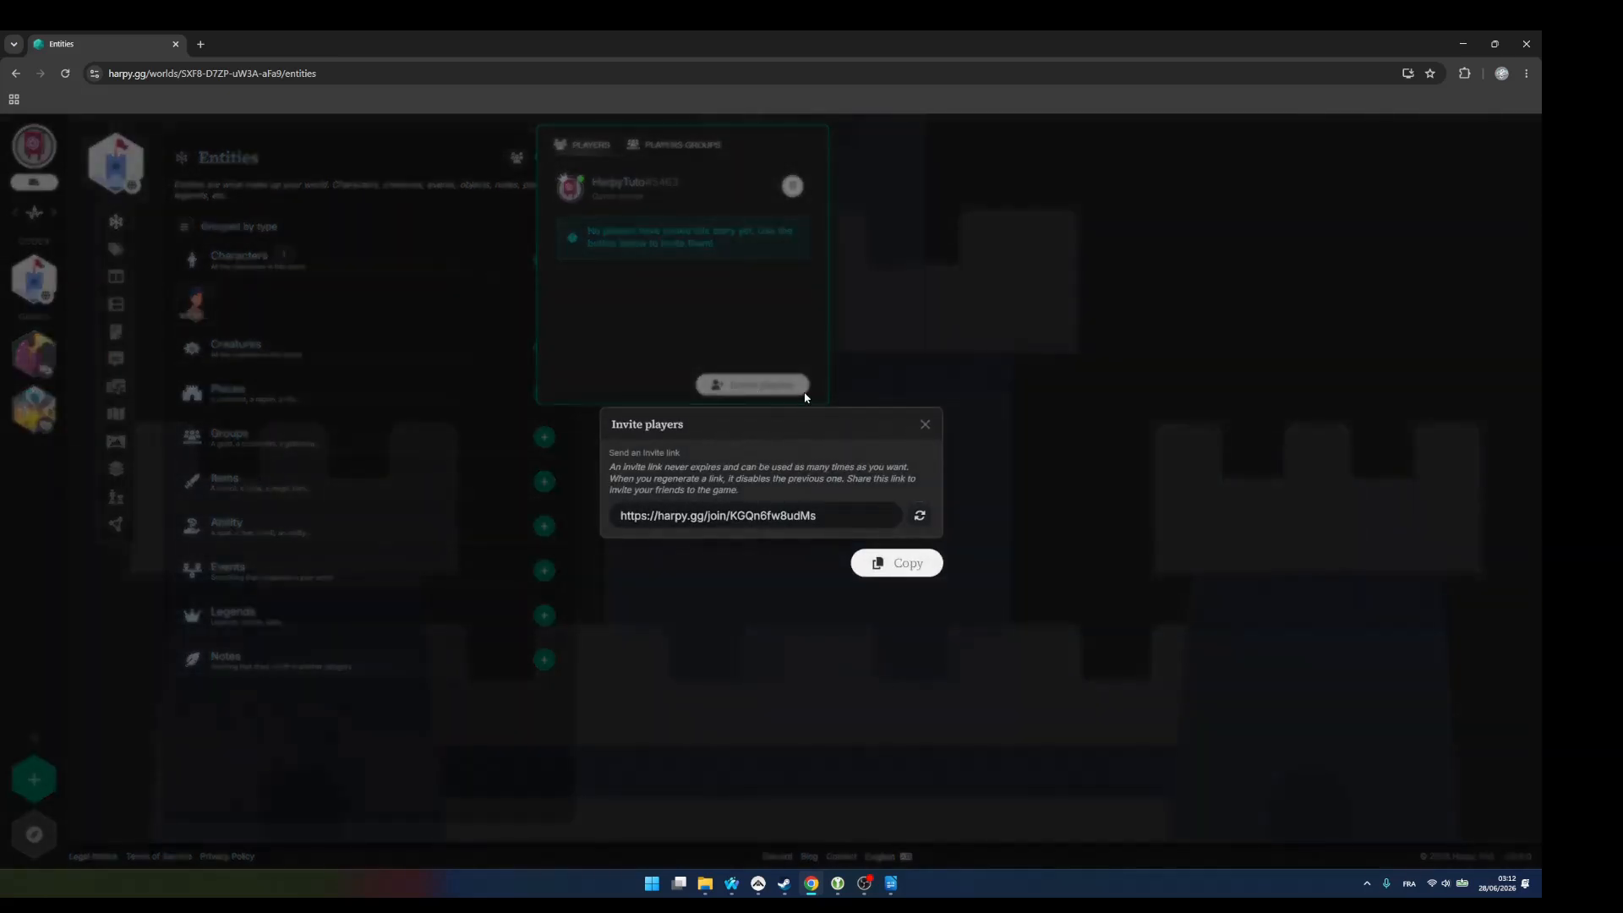
{"action": "left_click", "coordinate": [924, 425]}
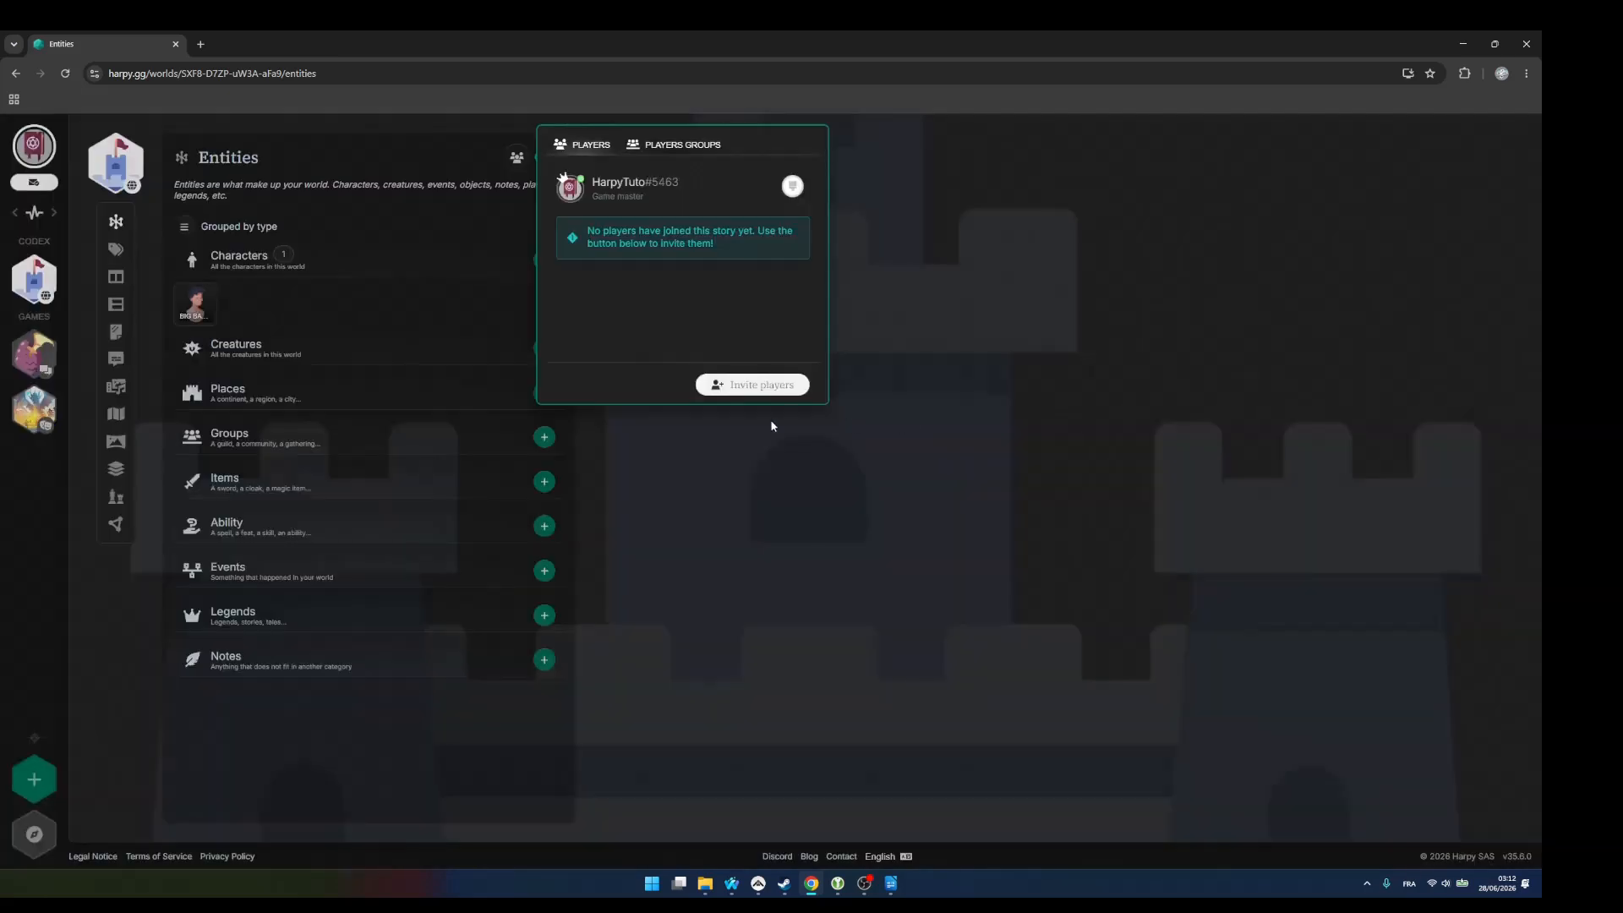
{"action": "left_click", "coordinate": [472, 254]}
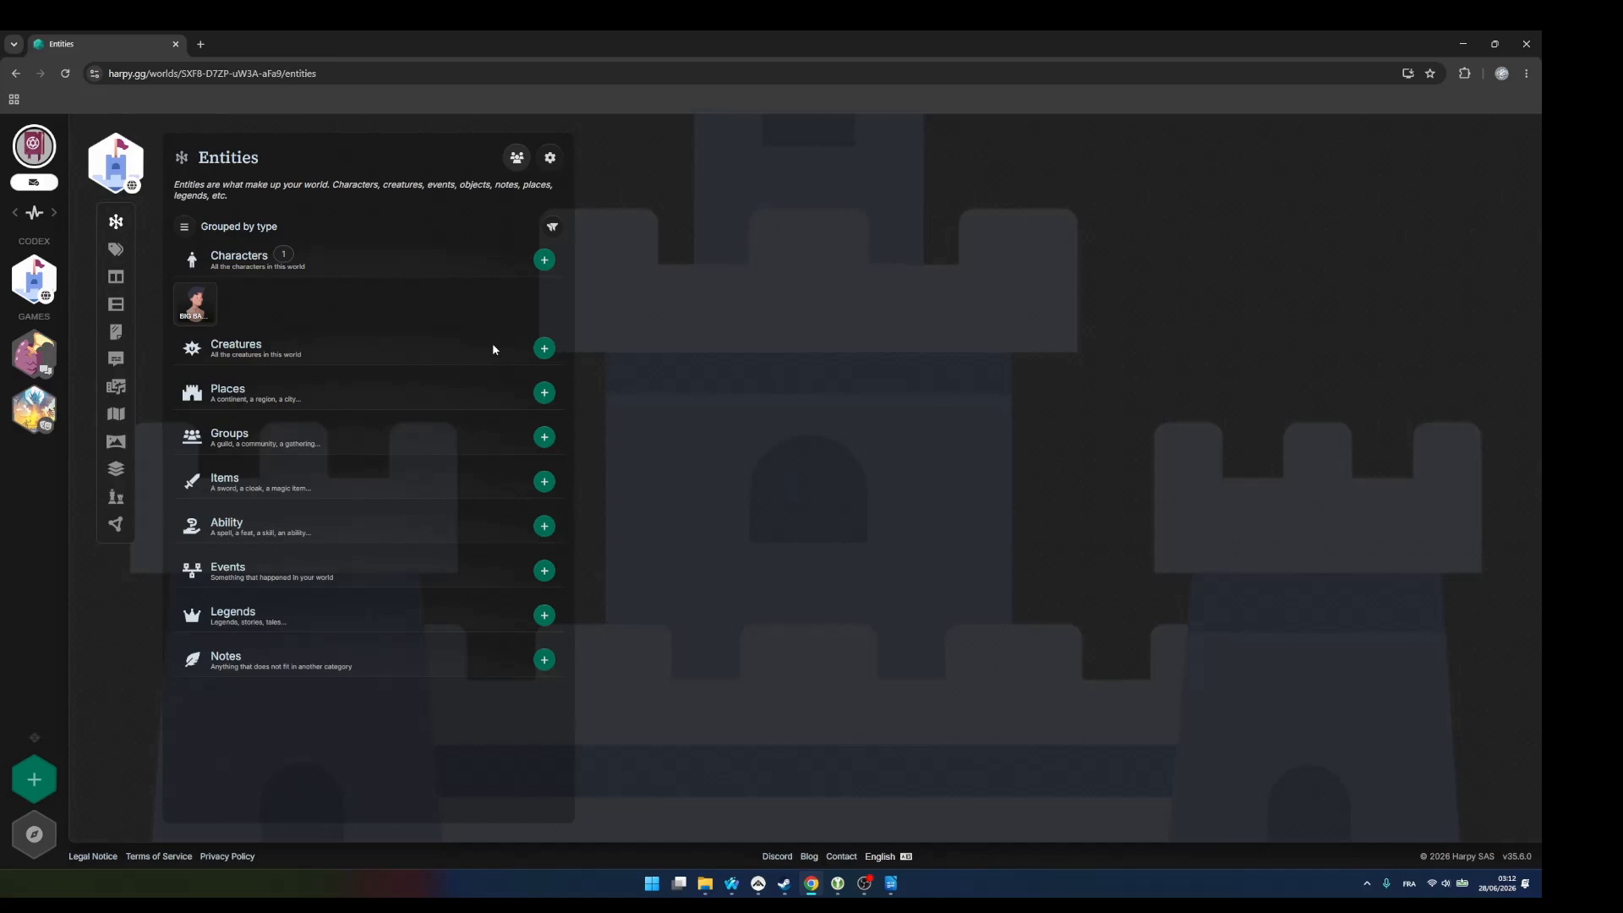
{"action": "left_click", "coordinate": [517, 157]}
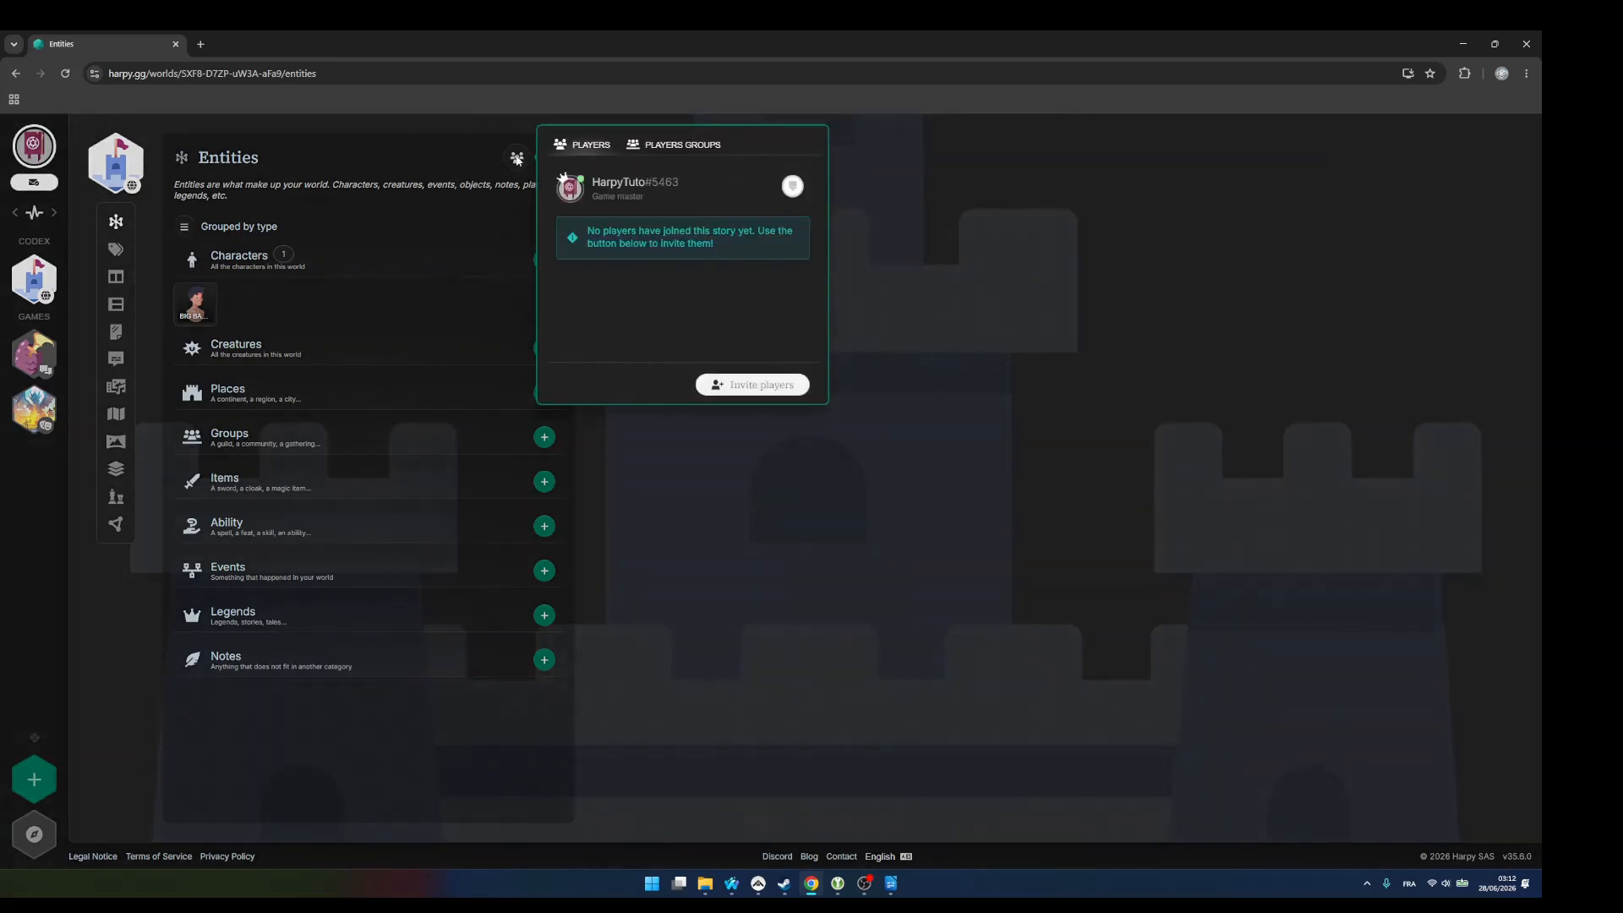
{"action": "left_click", "coordinate": [683, 144]}
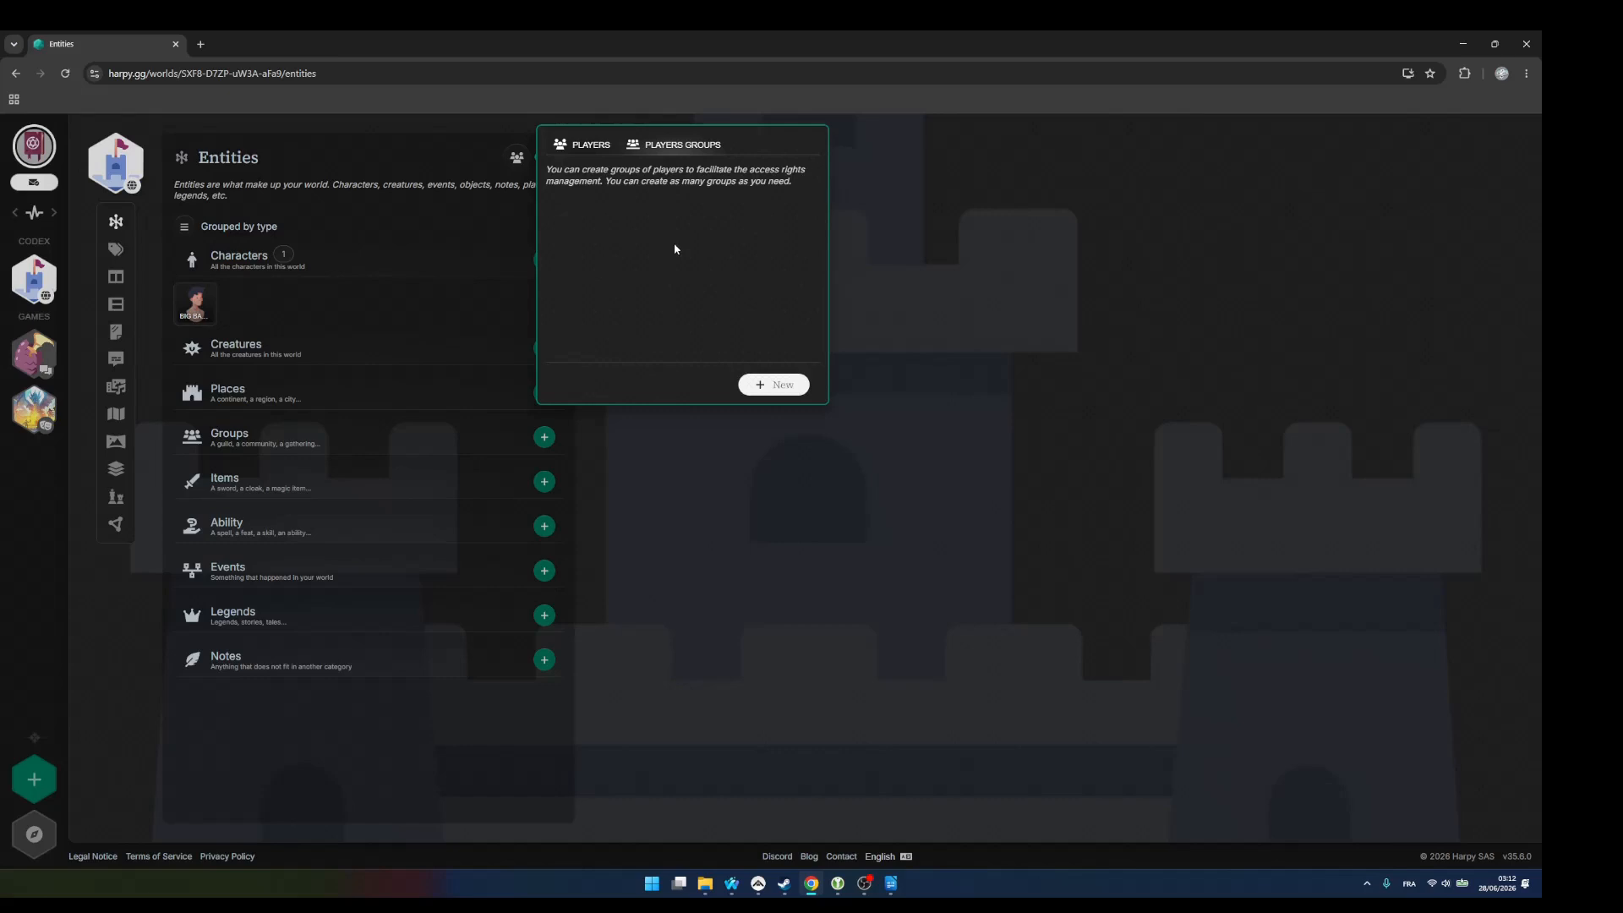
{"action": "left_click", "coordinate": [701, 455]}
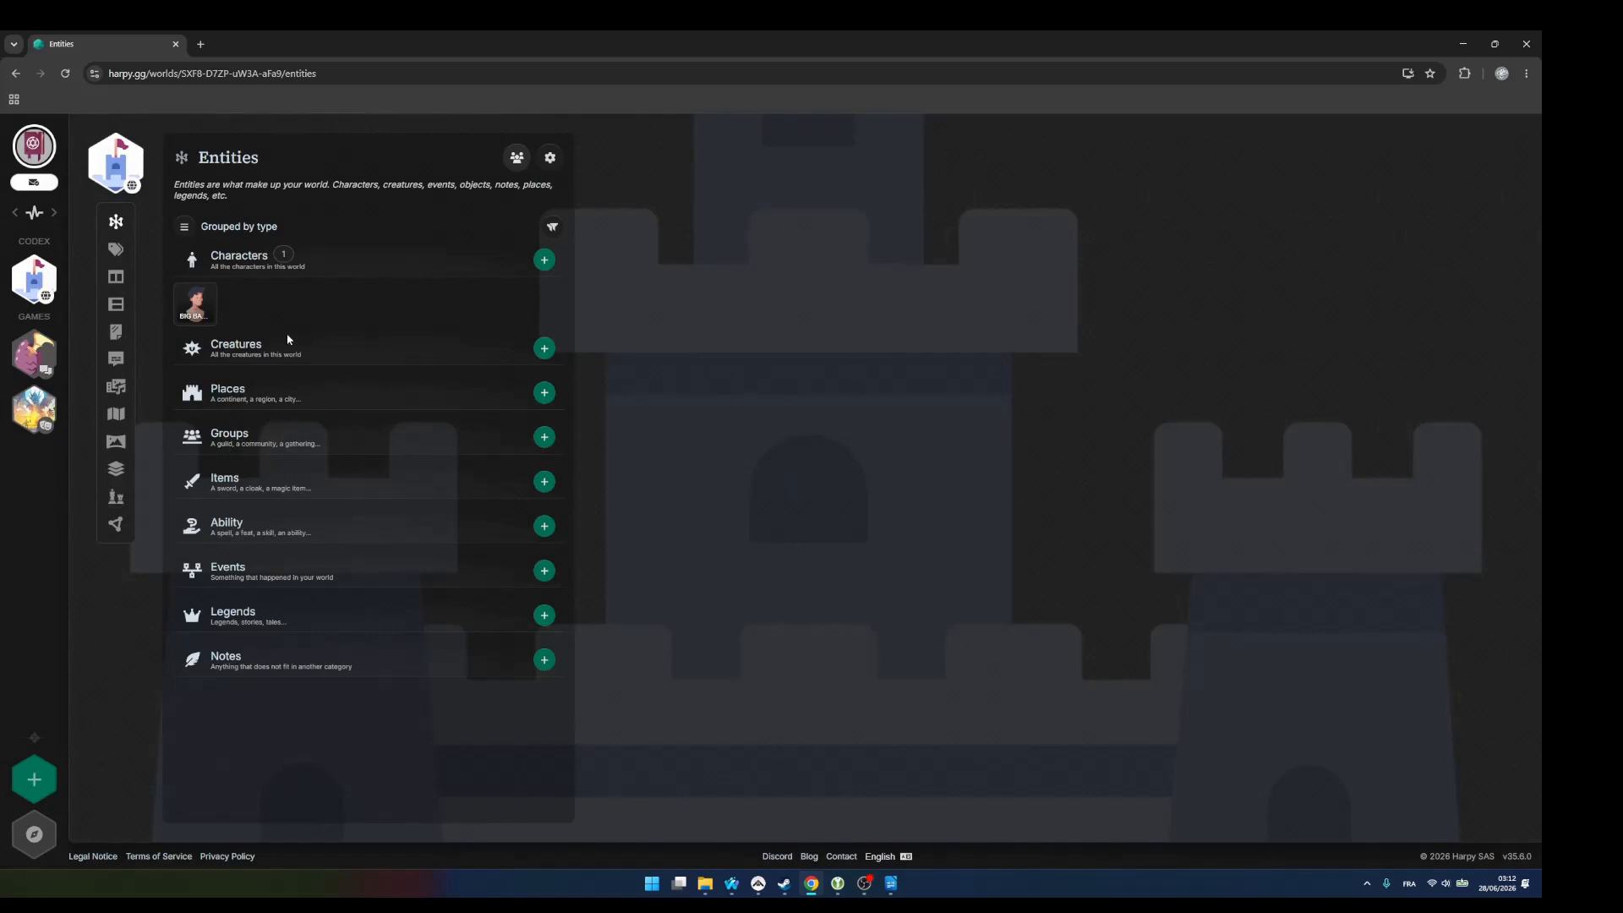
- View the BIG BAD GUY character's description page and its editable details, including the name displayed to players, without changing anything
{"action": "left_click", "coordinate": [210, 317]}
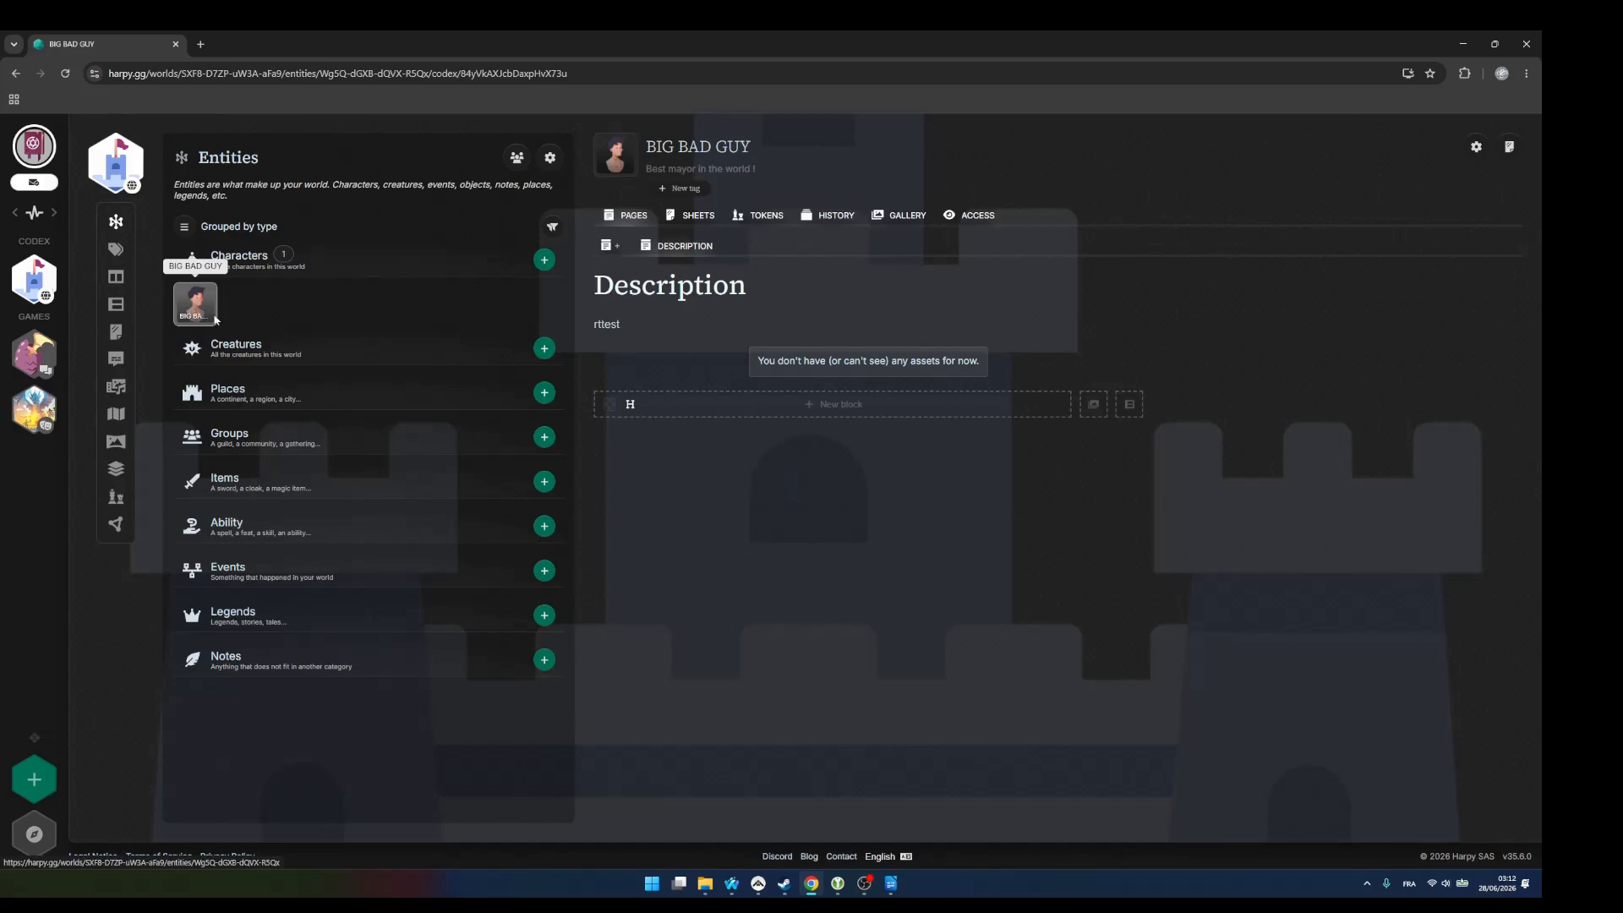
{"action": "left_click", "coordinate": [1474, 152]}
{"action": "left_click", "coordinate": [1437, 173]}
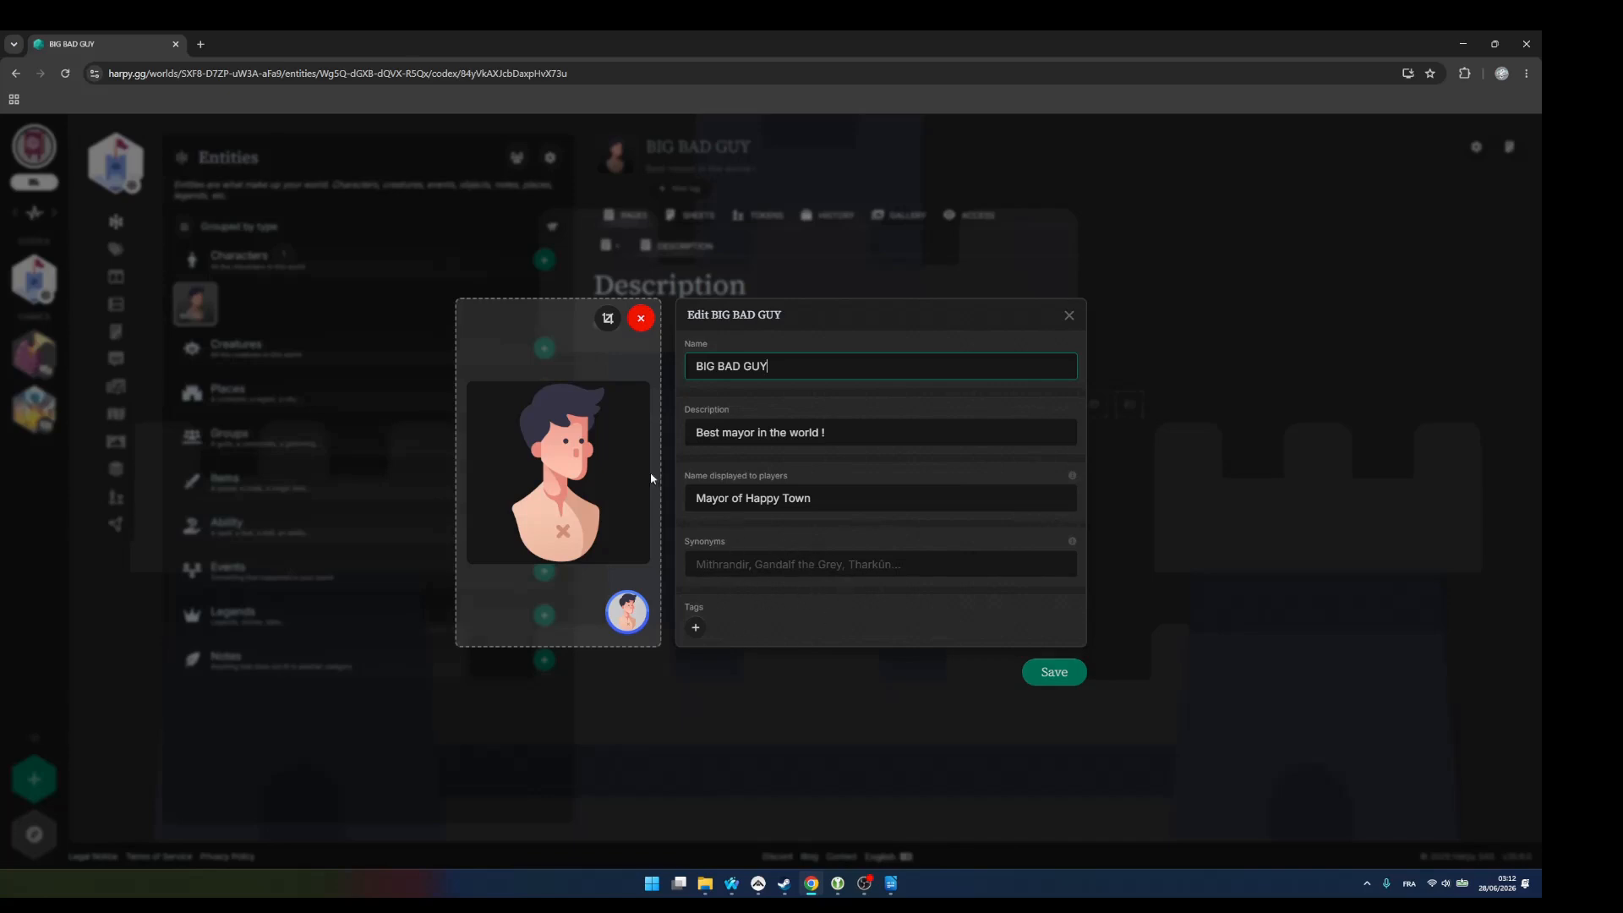
{"action": "left_click", "coordinate": [1070, 318]}
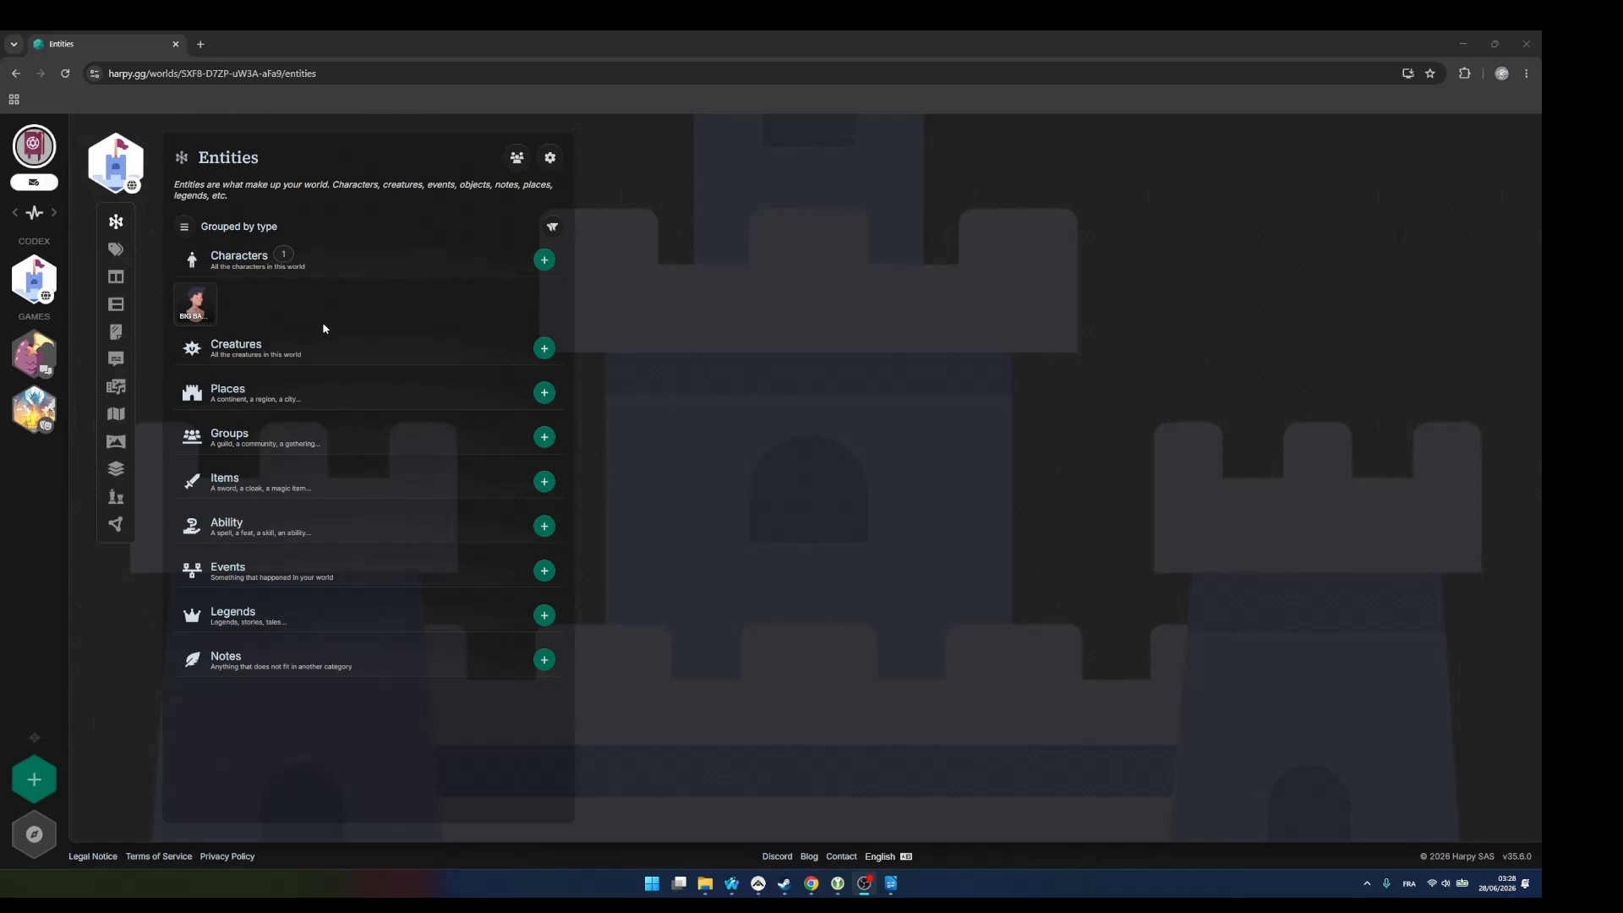
- Archive the PBP Game, view it among the archived games, and return to the active Codex and games list
{"action": "left_click", "coordinate": [32, 355]}
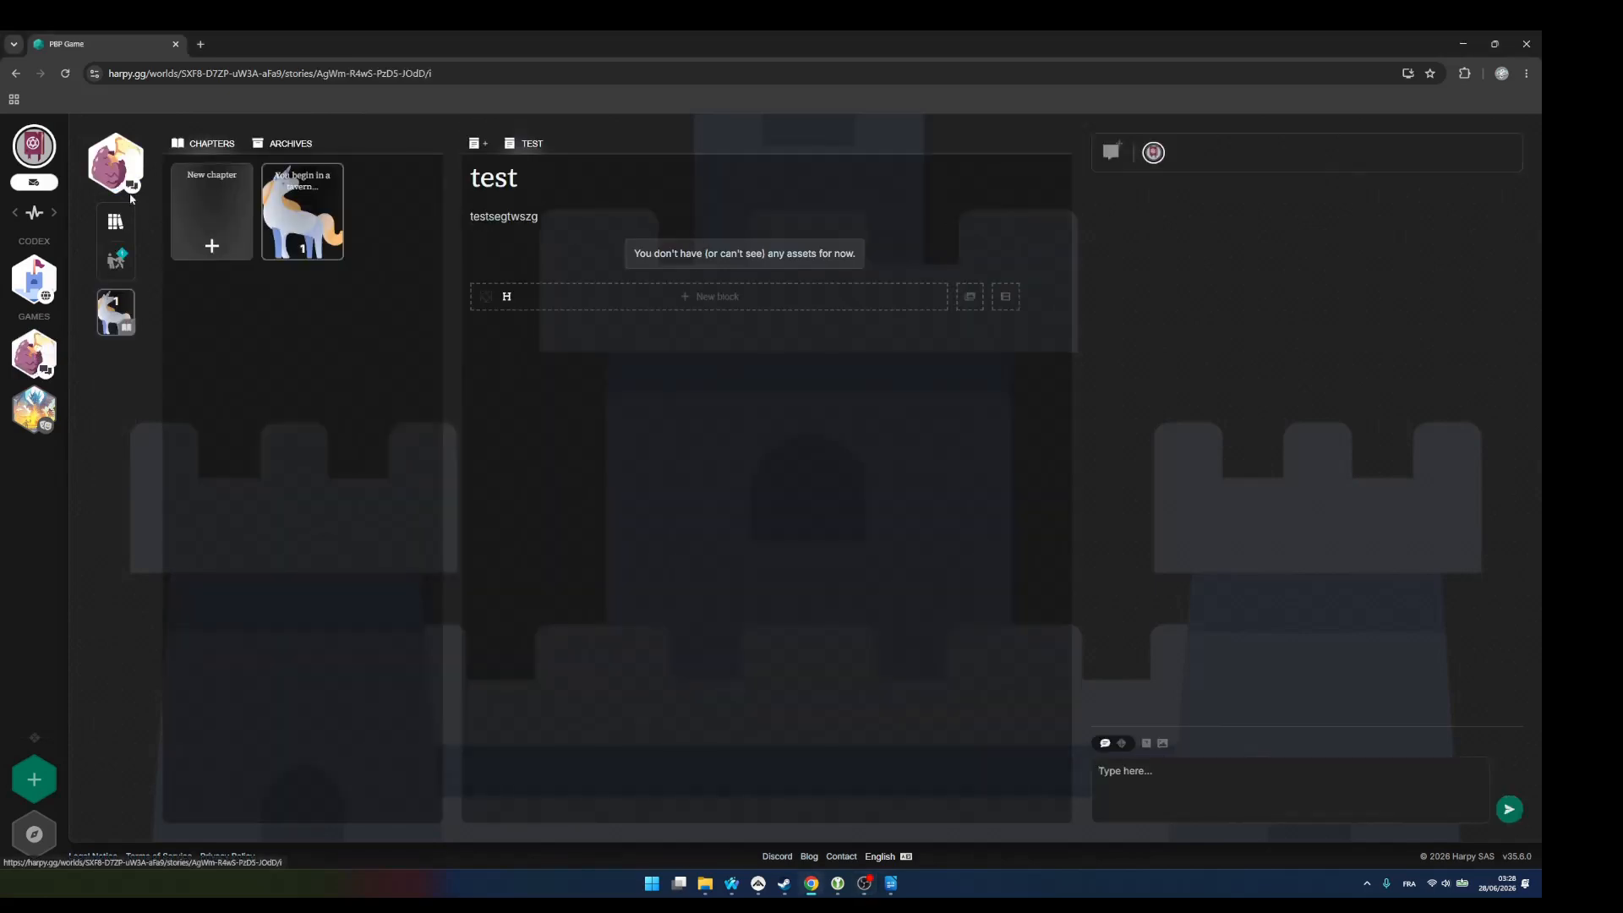
{"action": "left_click", "coordinate": [118, 168]}
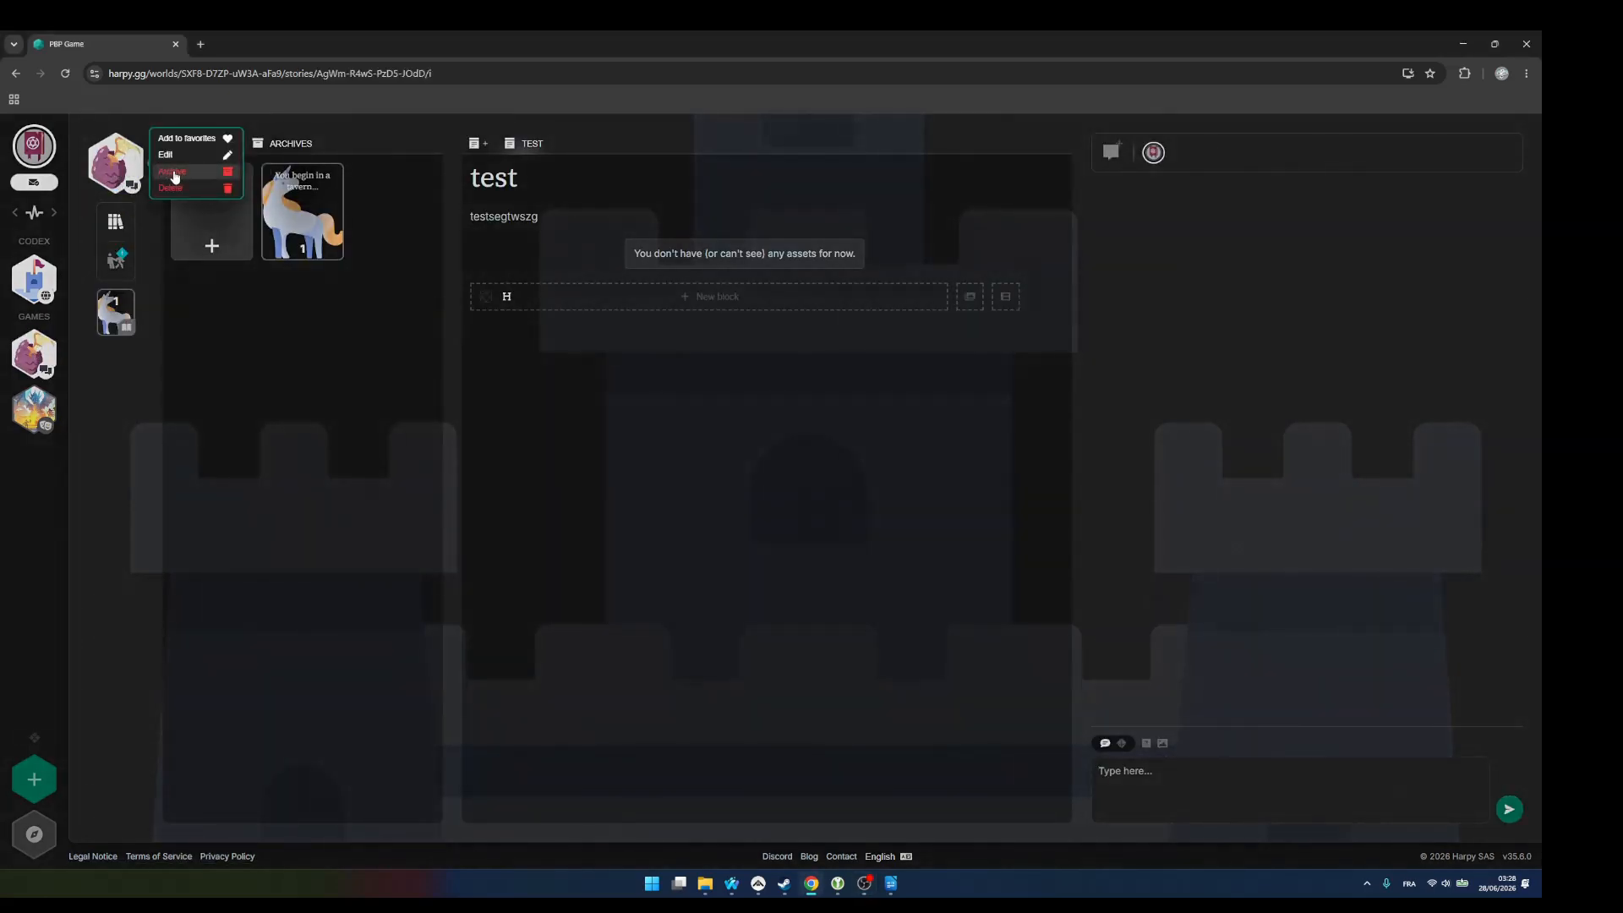
{"action": "left_click", "coordinate": [174, 172]}
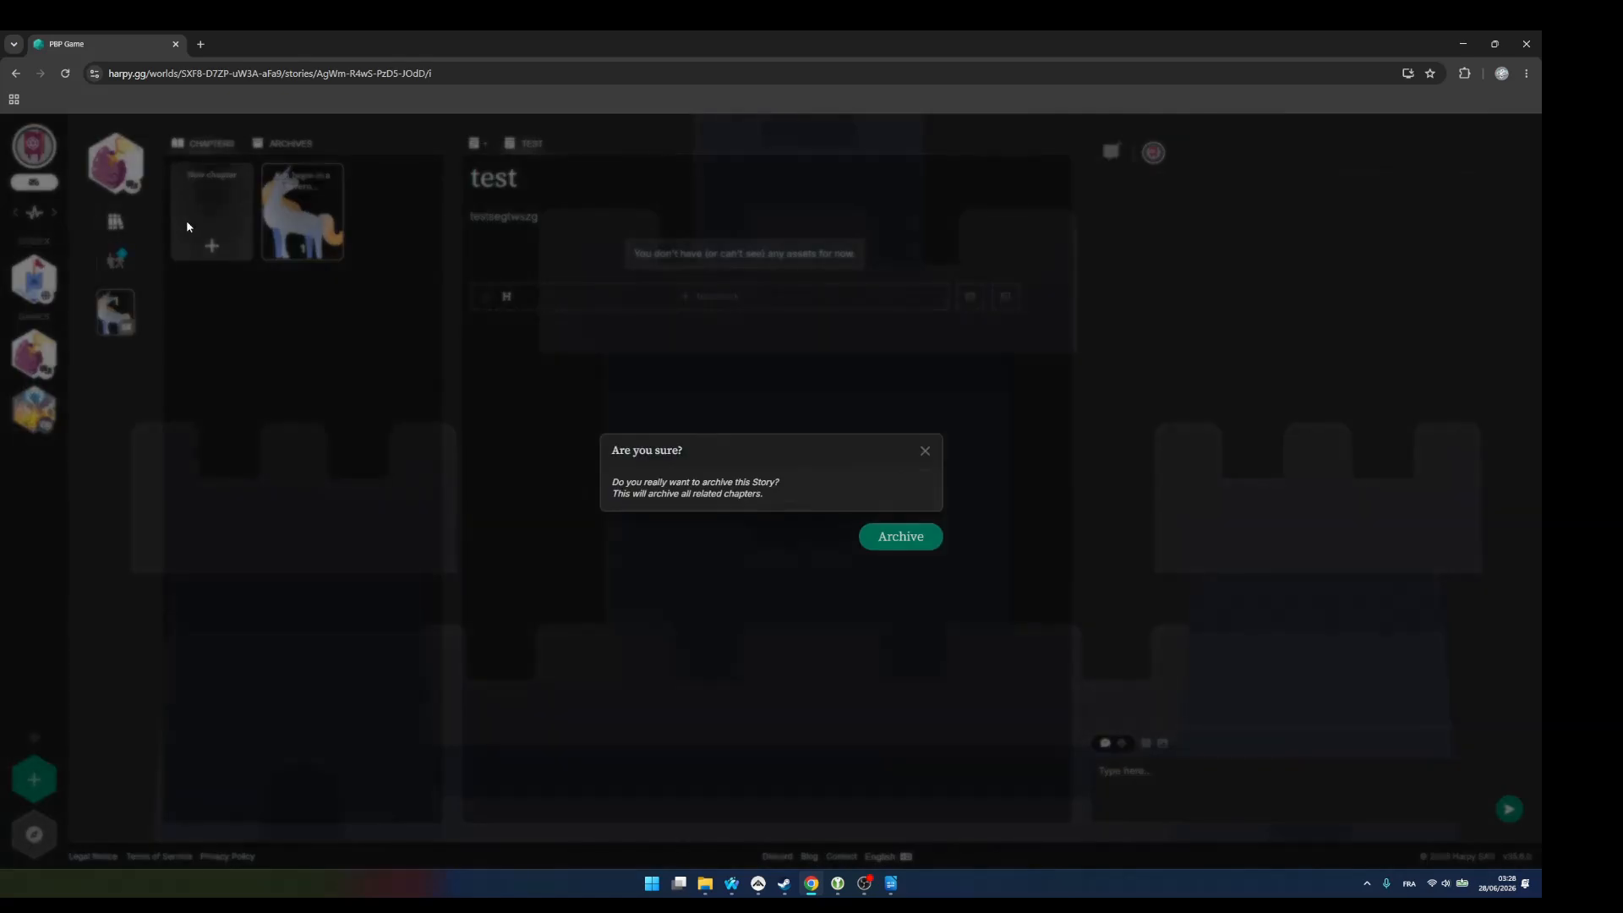
{"action": "left_click", "coordinate": [901, 537]}
{"action": "left_click", "coordinate": [15, 215]}
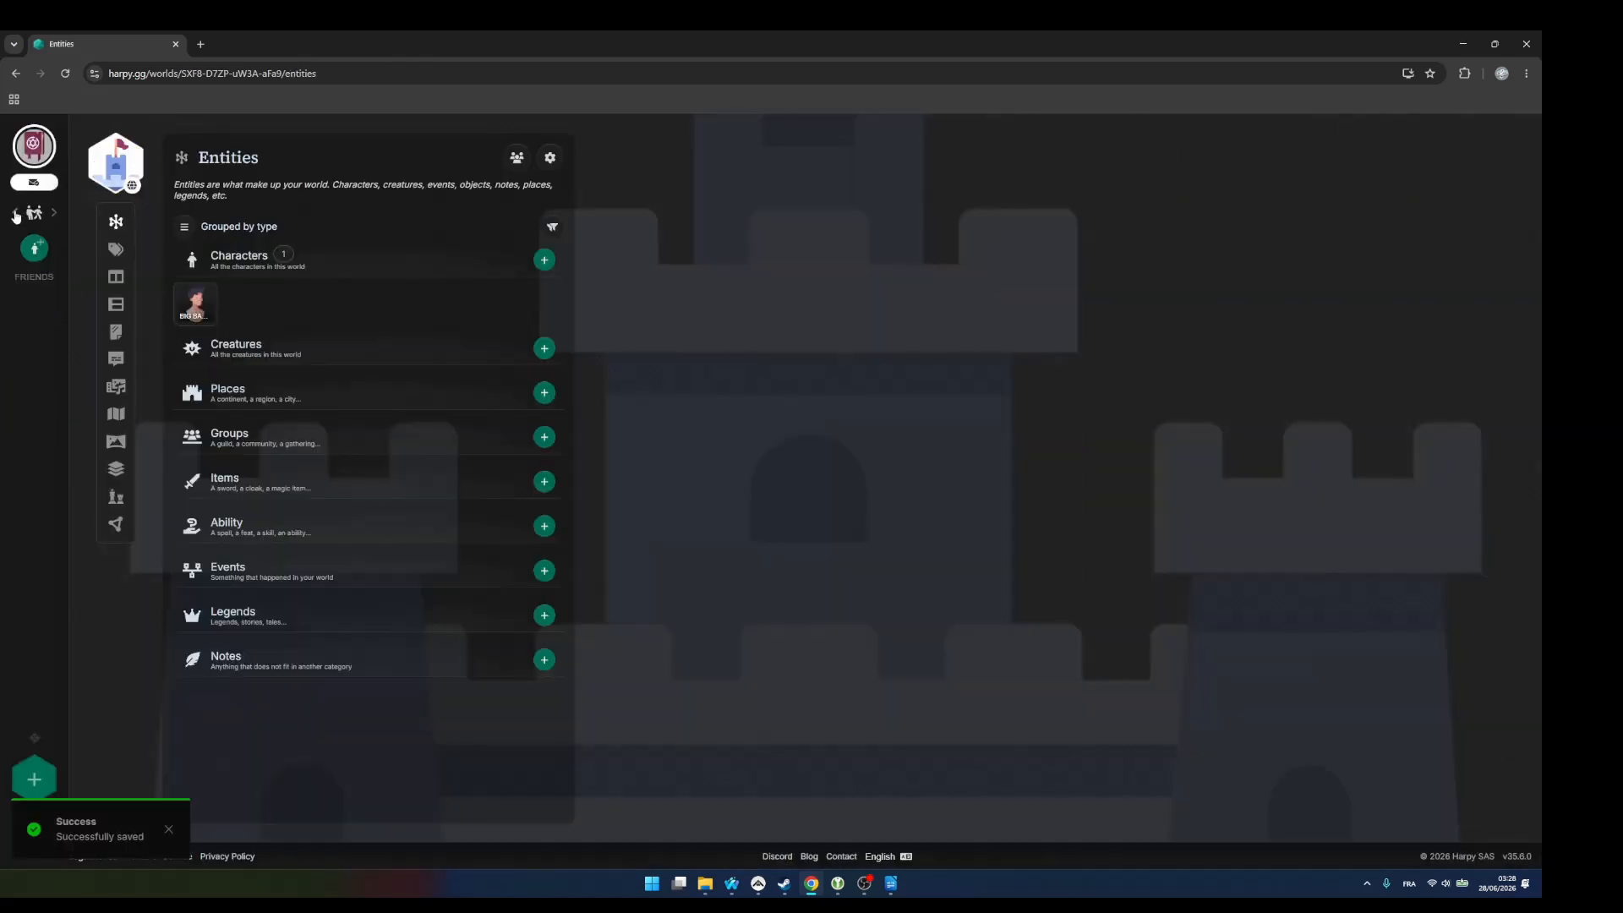
{"action": "left_click", "coordinate": [15, 214]}
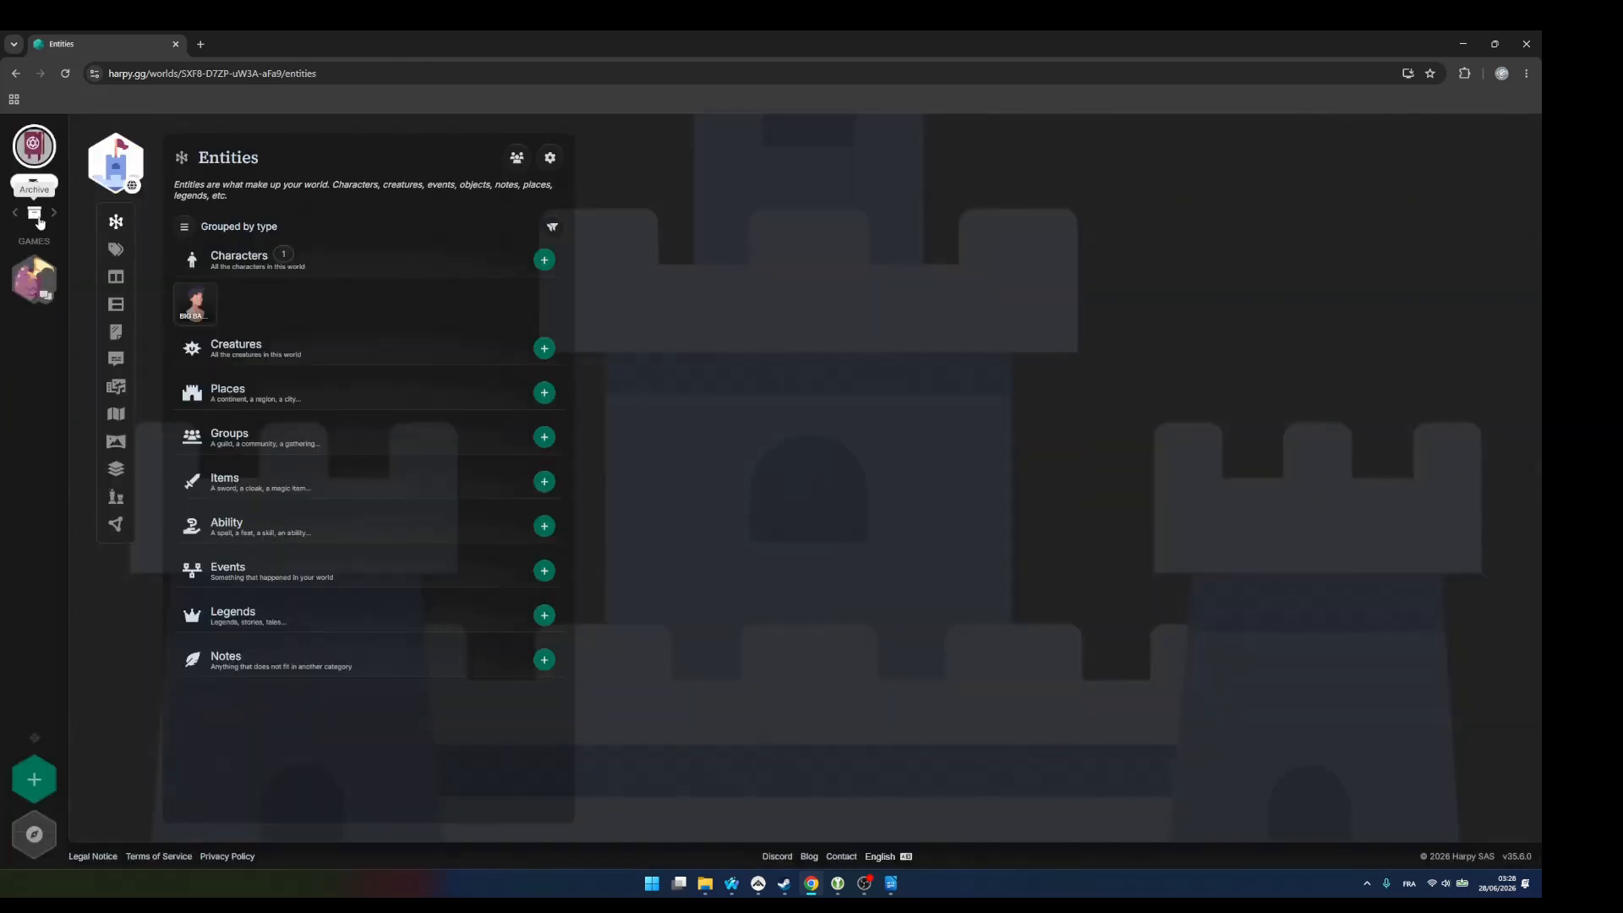
{"action": "left_click", "coordinate": [15, 214]}
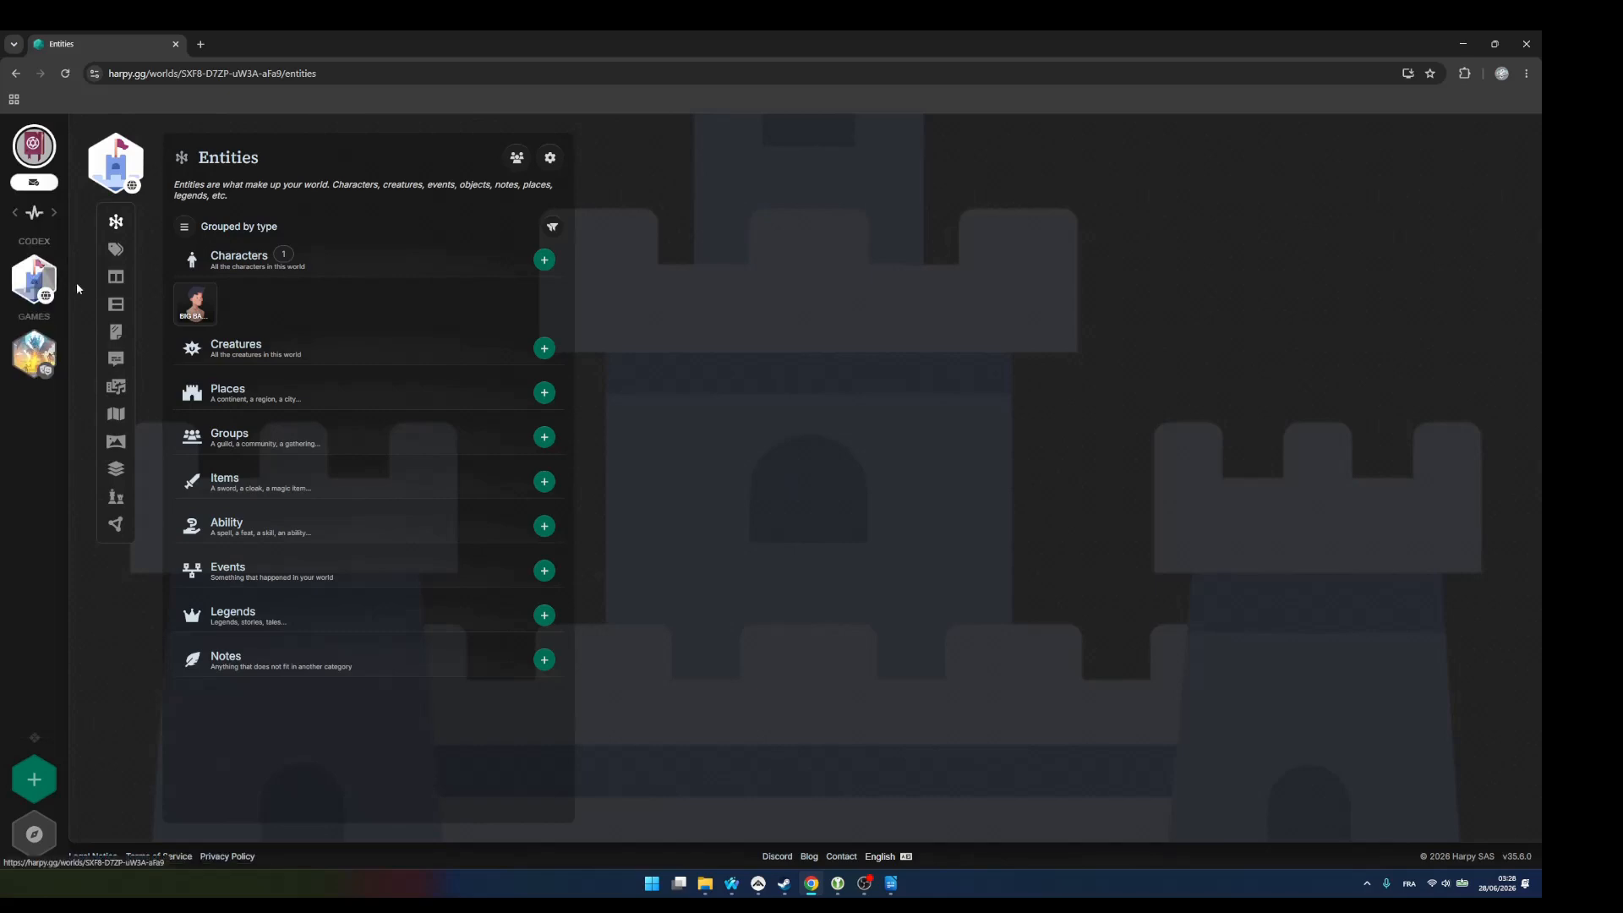
- Add the Tuto World Codex and the First Game live play to the favorites
{"action": "left_click", "coordinate": [120, 164]}
{"action": "left_click", "coordinate": [211, 137]}
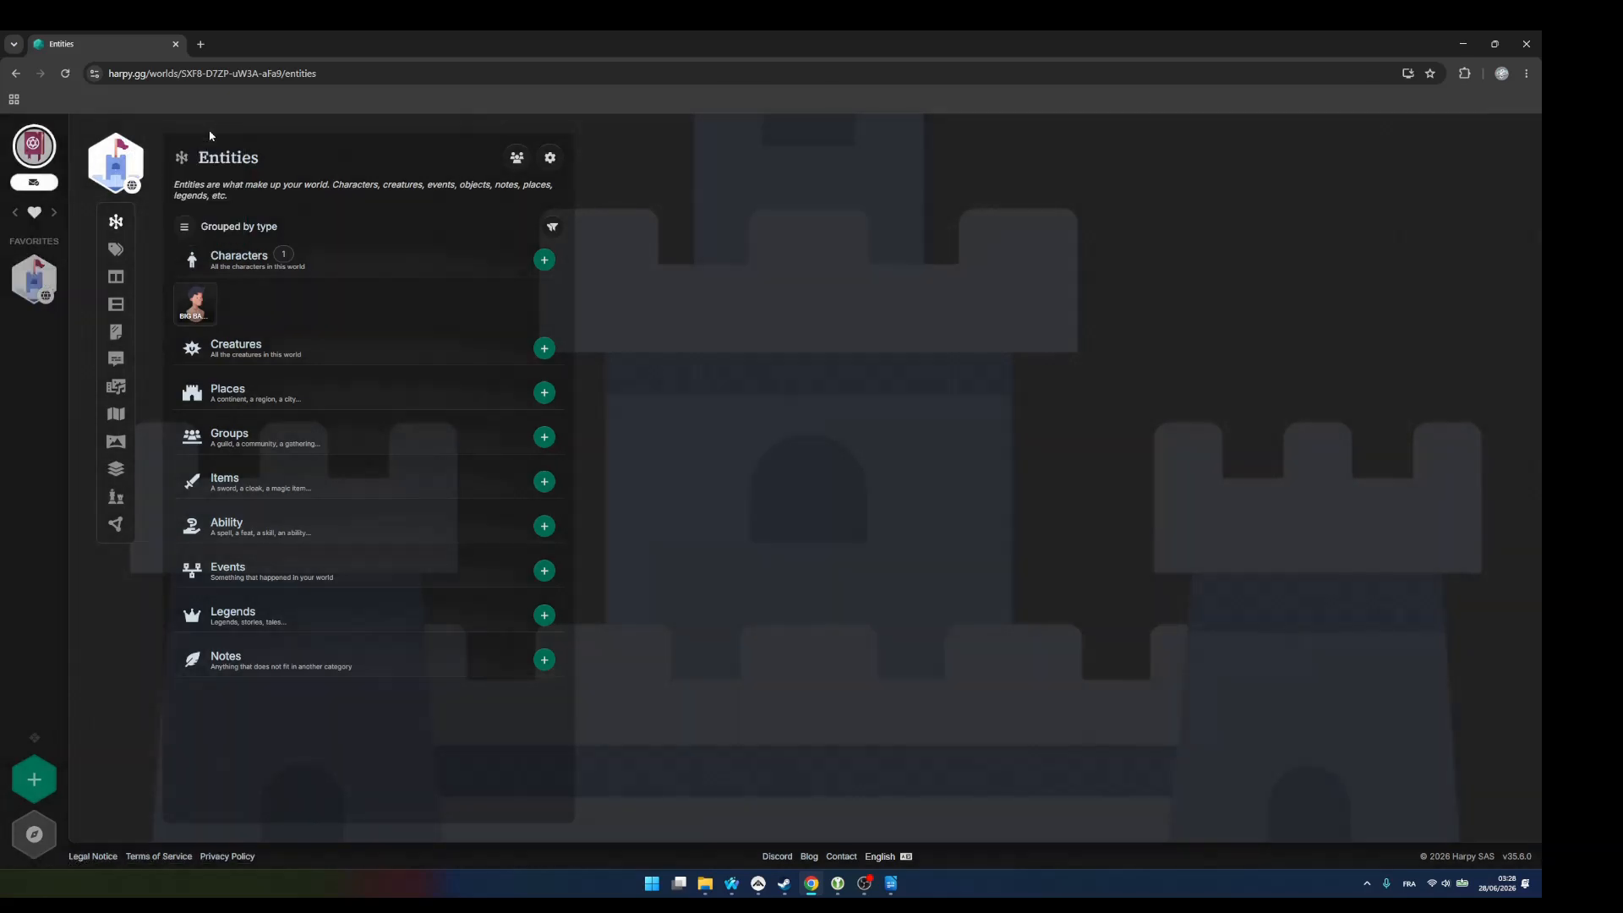
{"action": "left_click", "coordinate": [34, 212]}
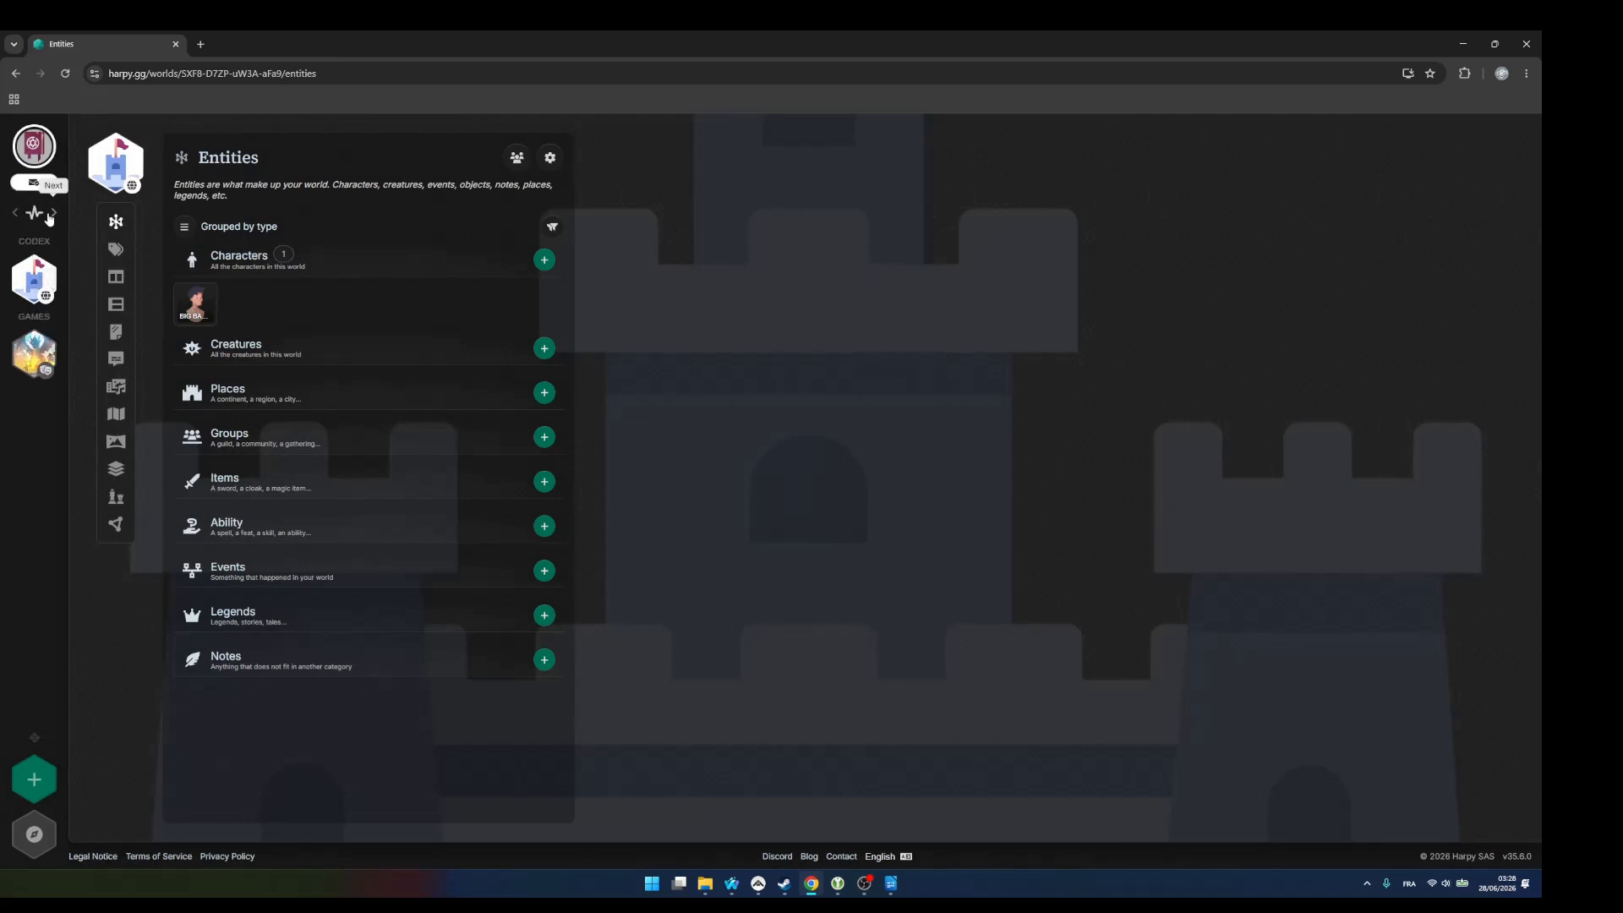
{"action": "left_click", "coordinate": [46, 359]}
{"action": "left_click", "coordinate": [120, 166]}
{"action": "left_click", "coordinate": [188, 151]}
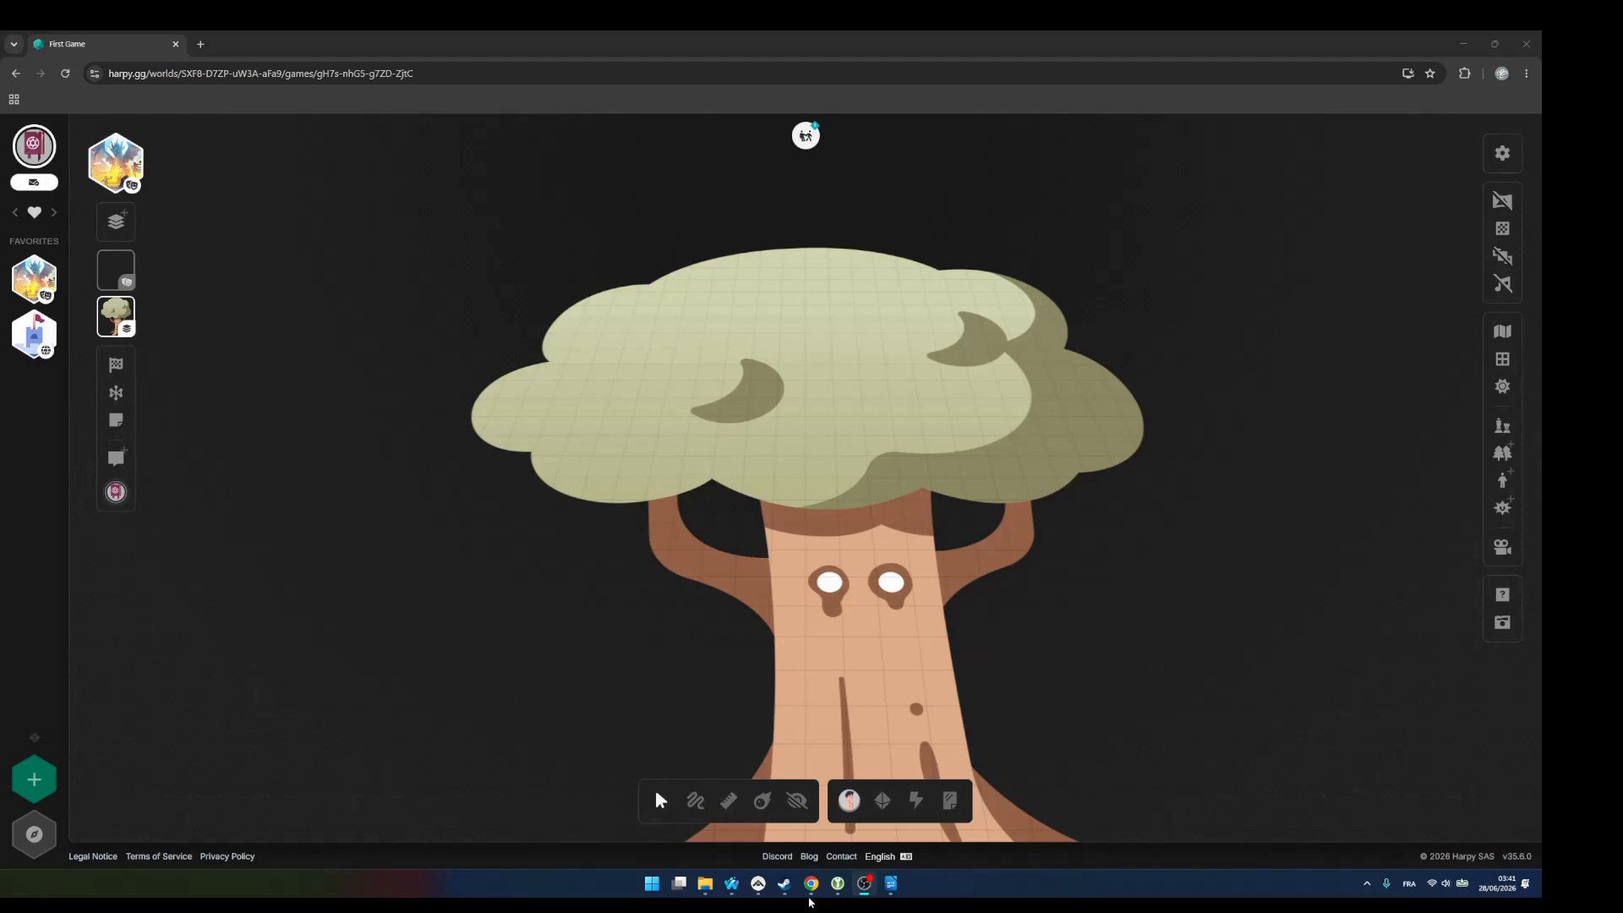
- Switch to the other browser's Harpy account and look through its Codex and games list and its favorites
{"action": "mouse_move", "coordinate": [732, 884]}
{"action": "left_click", "coordinate": [775, 840]}
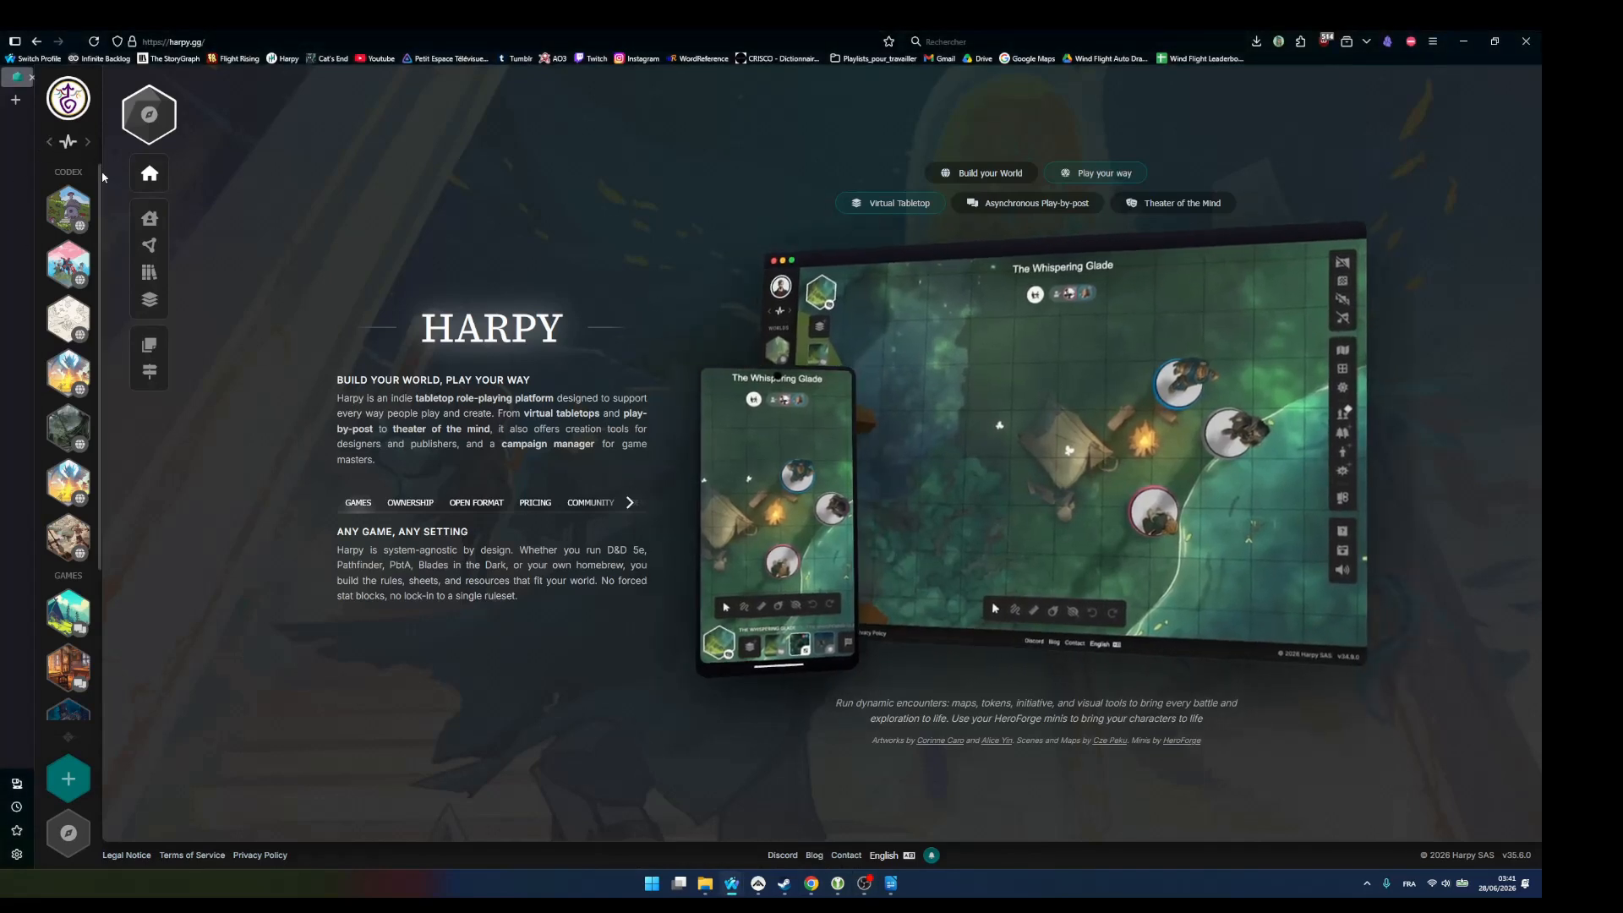
{"action": "scroll", "coordinate": [93, 373], "scroll_direction": "down", "scroll_amount": 2}
{"action": "left_click_drag", "start_coordinate": [99, 367], "coordinate": [97, 172]}
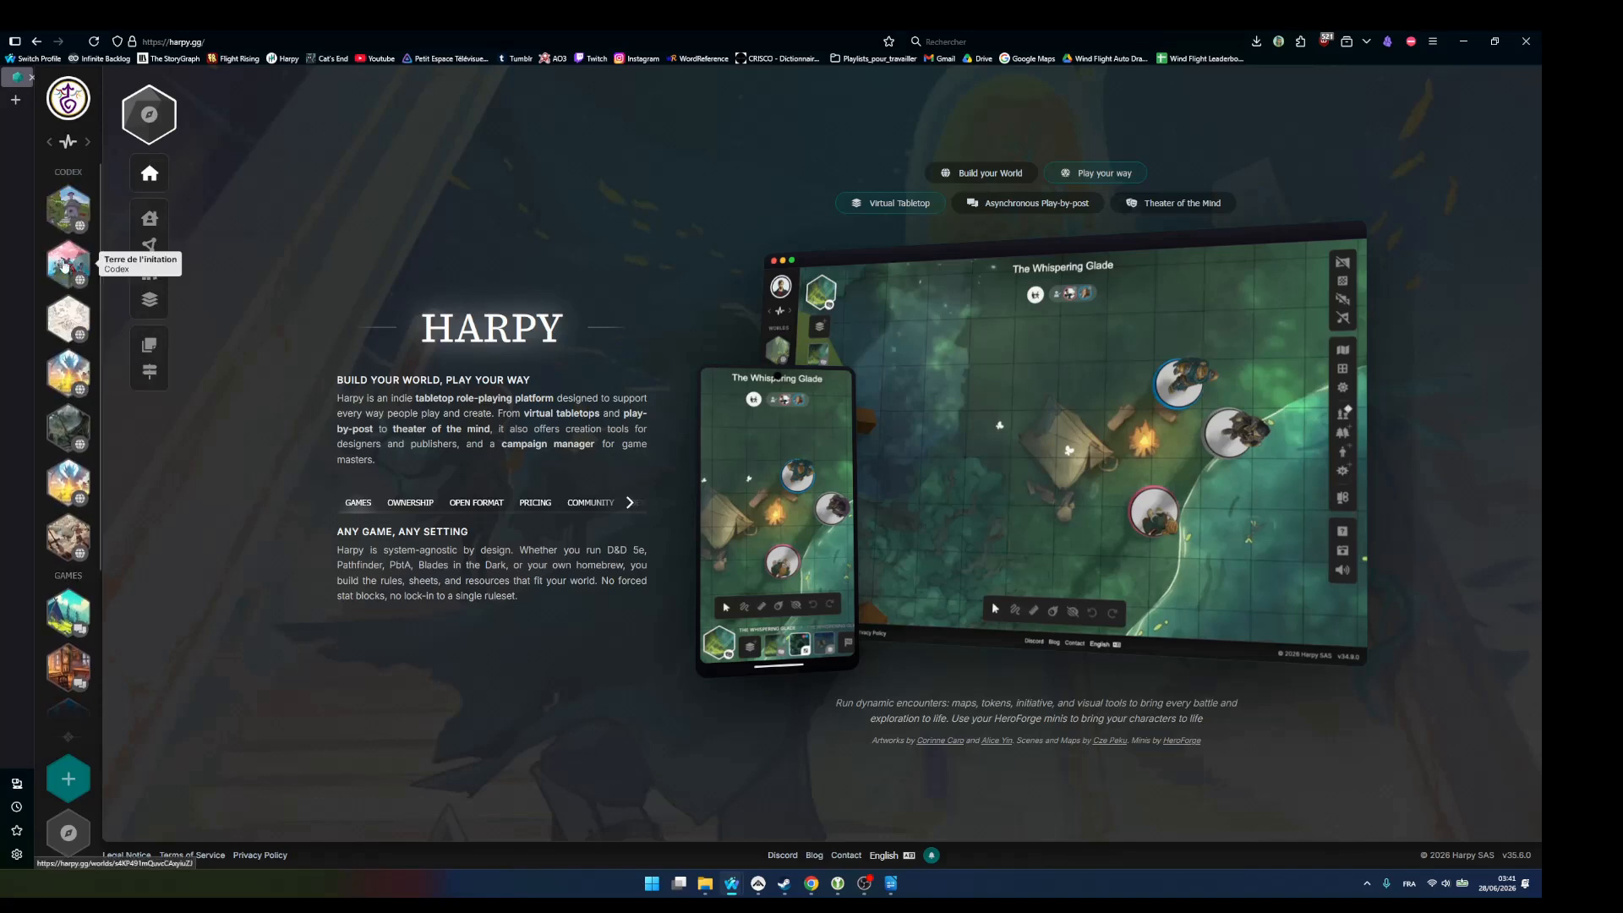
{"action": "left_click", "coordinate": [51, 145]}
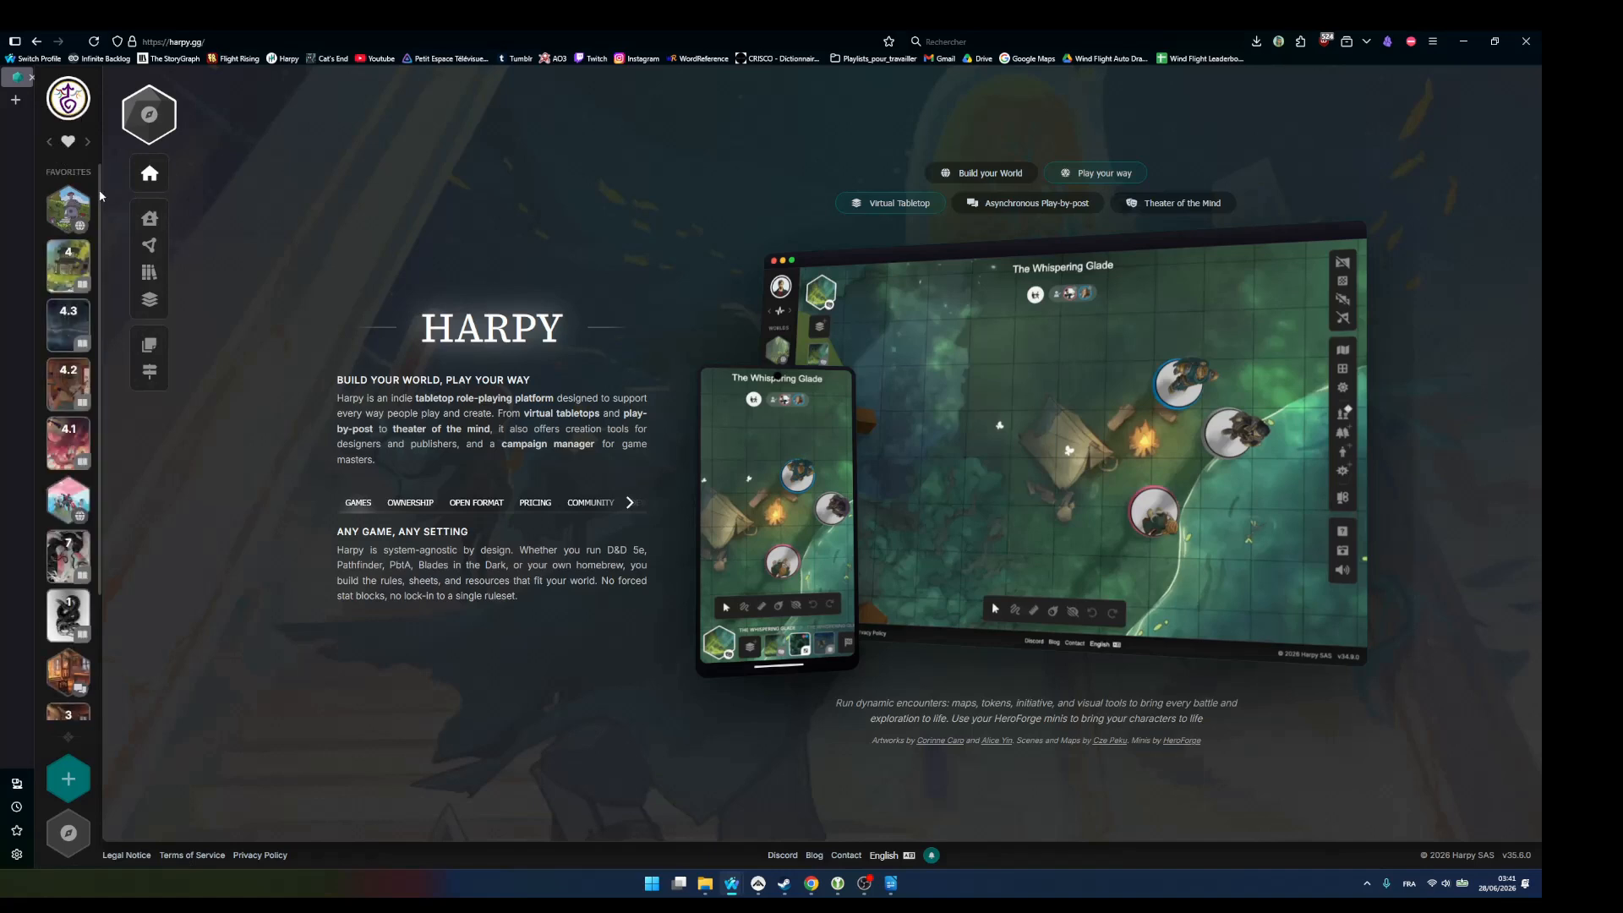
{"action": "mouse_move", "coordinate": [100, 196]}
{"action": "left_mouse_down"}
{"action": "mouse_move", "coordinate": [99, 353]}
{"action": "mouse_move", "coordinate": [99, 183]}
{"action": "left_mouse_up"}
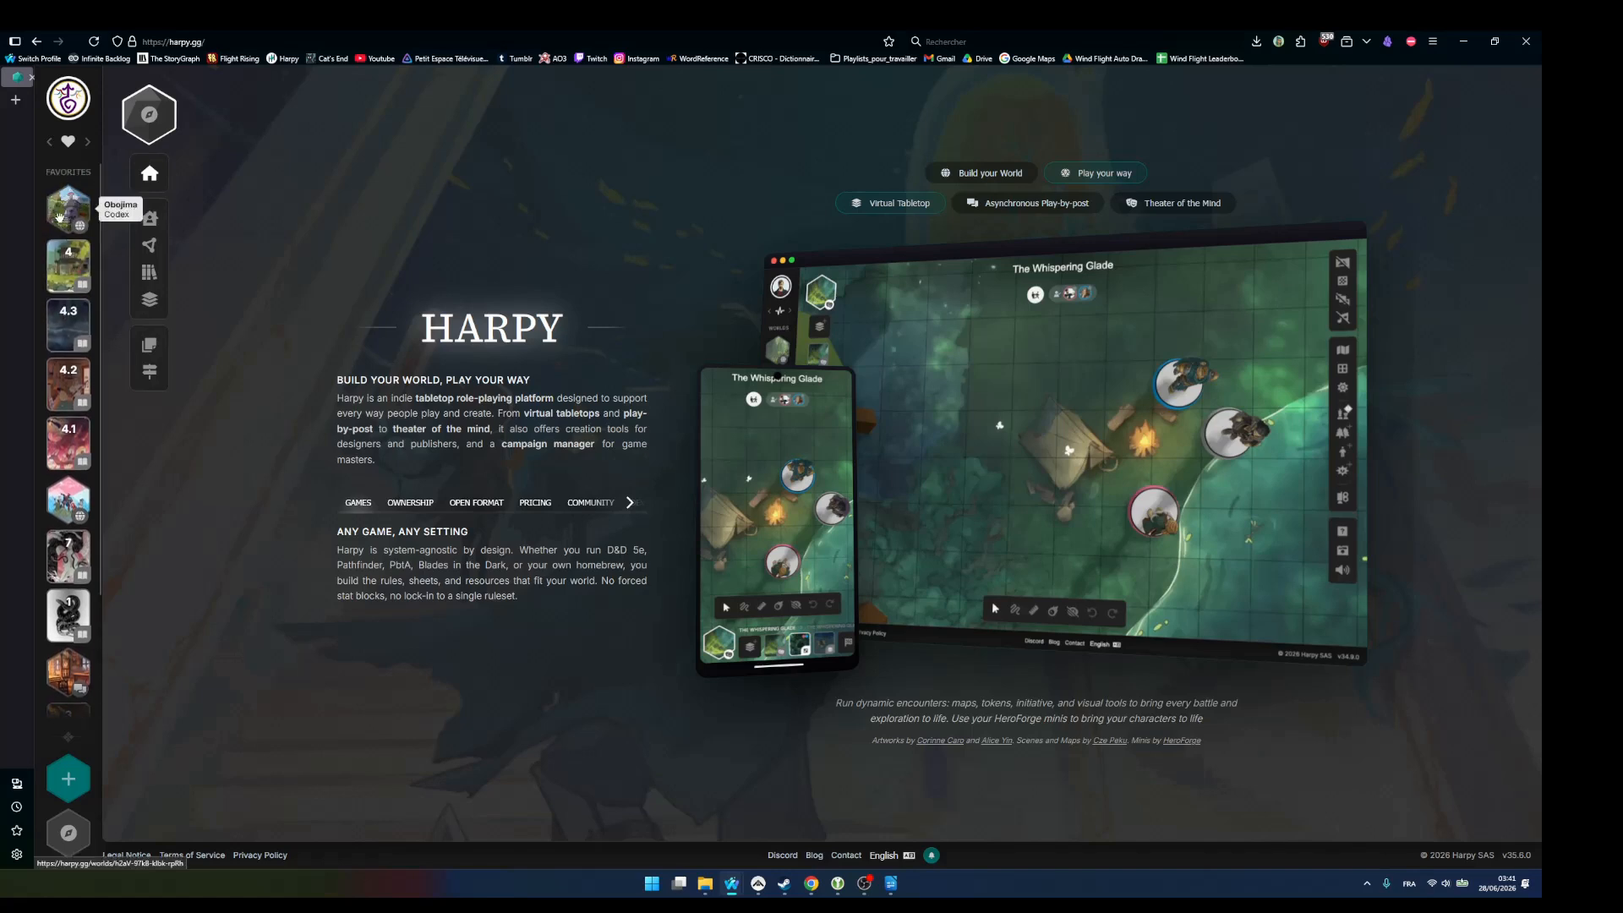
- Open the favorite Codex Terre de l'Initation and examine its tags, including the 1-Personnages folder tag
{"action": "left_click", "coordinate": [69, 499]}
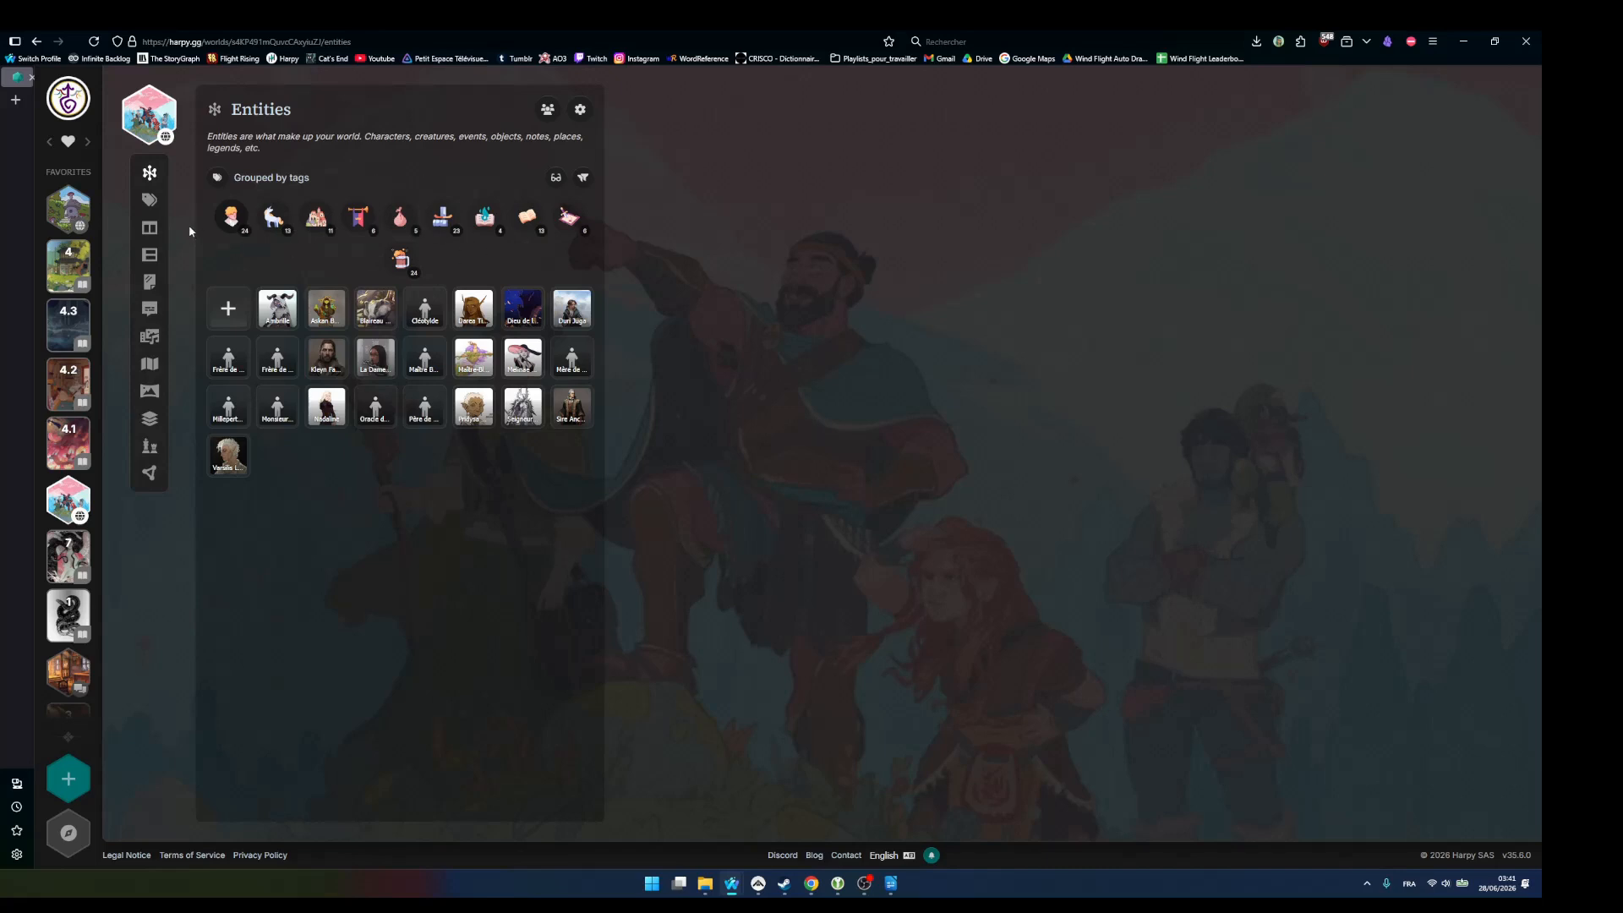
{"action": "left_click", "coordinate": [149, 199]}
{"action": "left_click", "coordinate": [409, 317]}
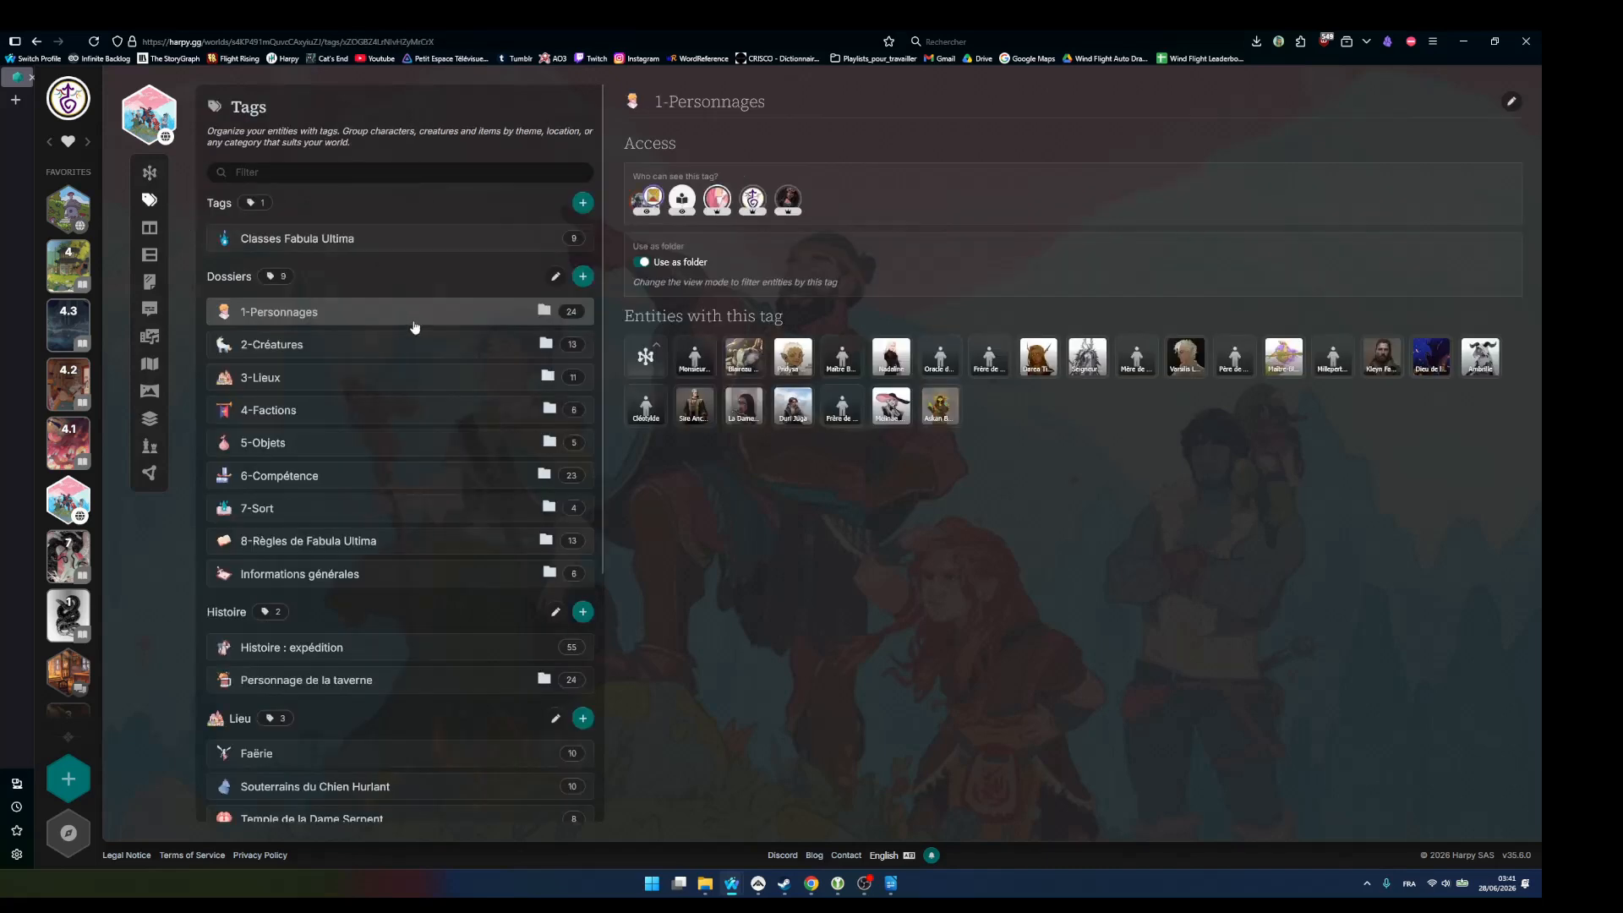
{"action": "scroll", "coordinate": [596, 271], "scroll_direction": "down", "scroll_amount": 4}
{"action": "scroll", "coordinate": [587, 332], "scroll_direction": "up", "scroll_amount": 4}
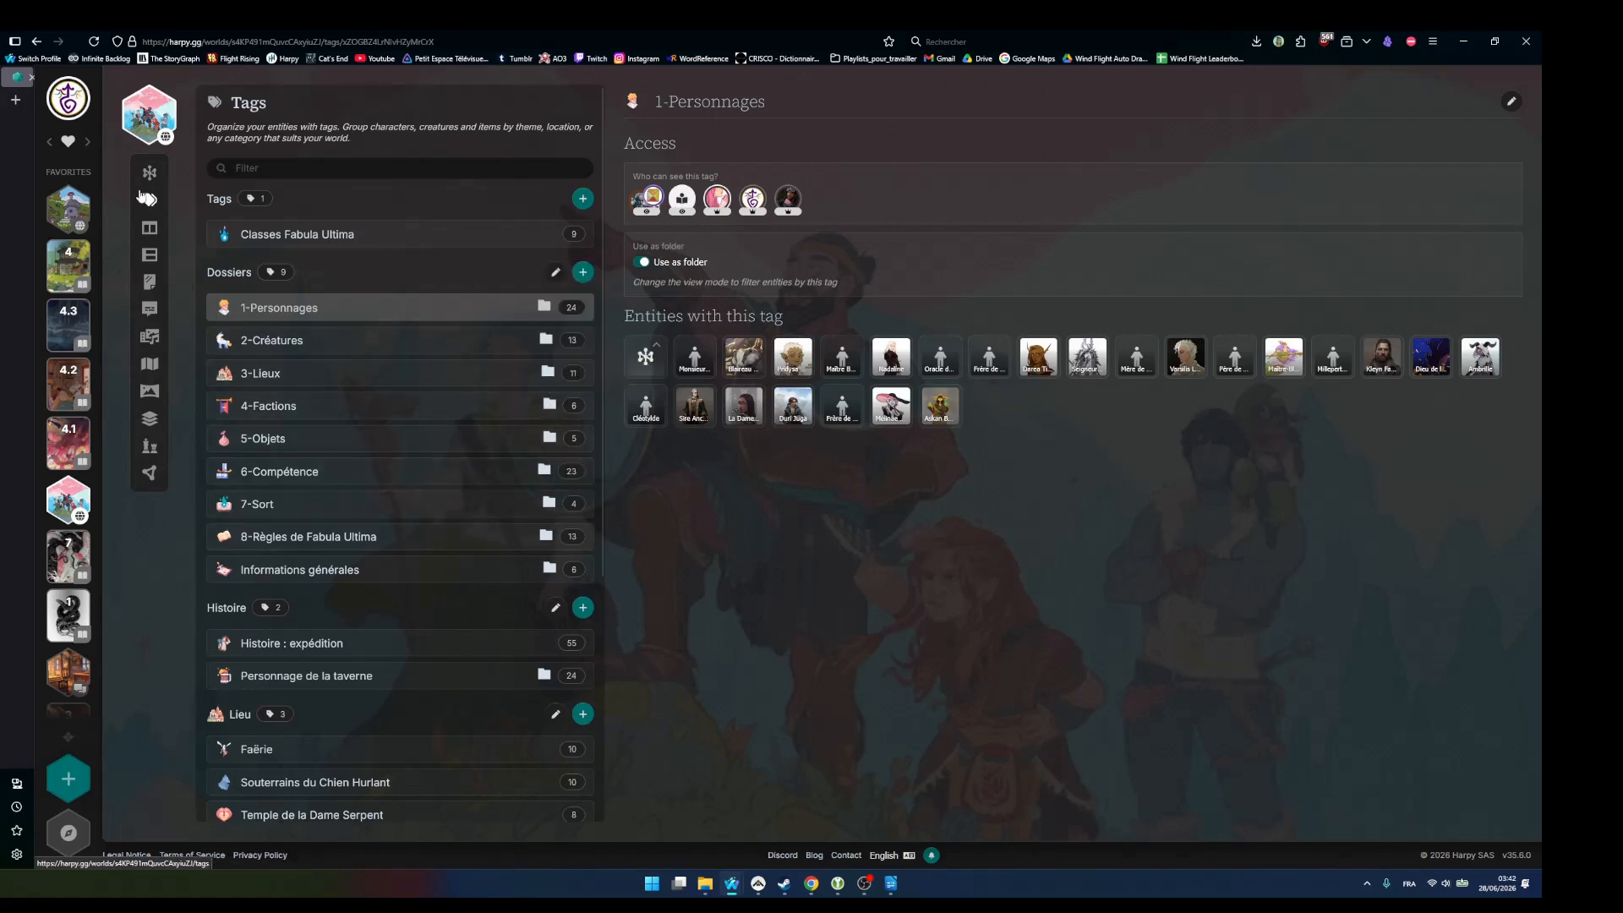
- Review the Codex's entity view options, showing the entities grouped by type (tabs) and again grouped by tags
{"action": "left_click", "coordinate": [150, 172]}
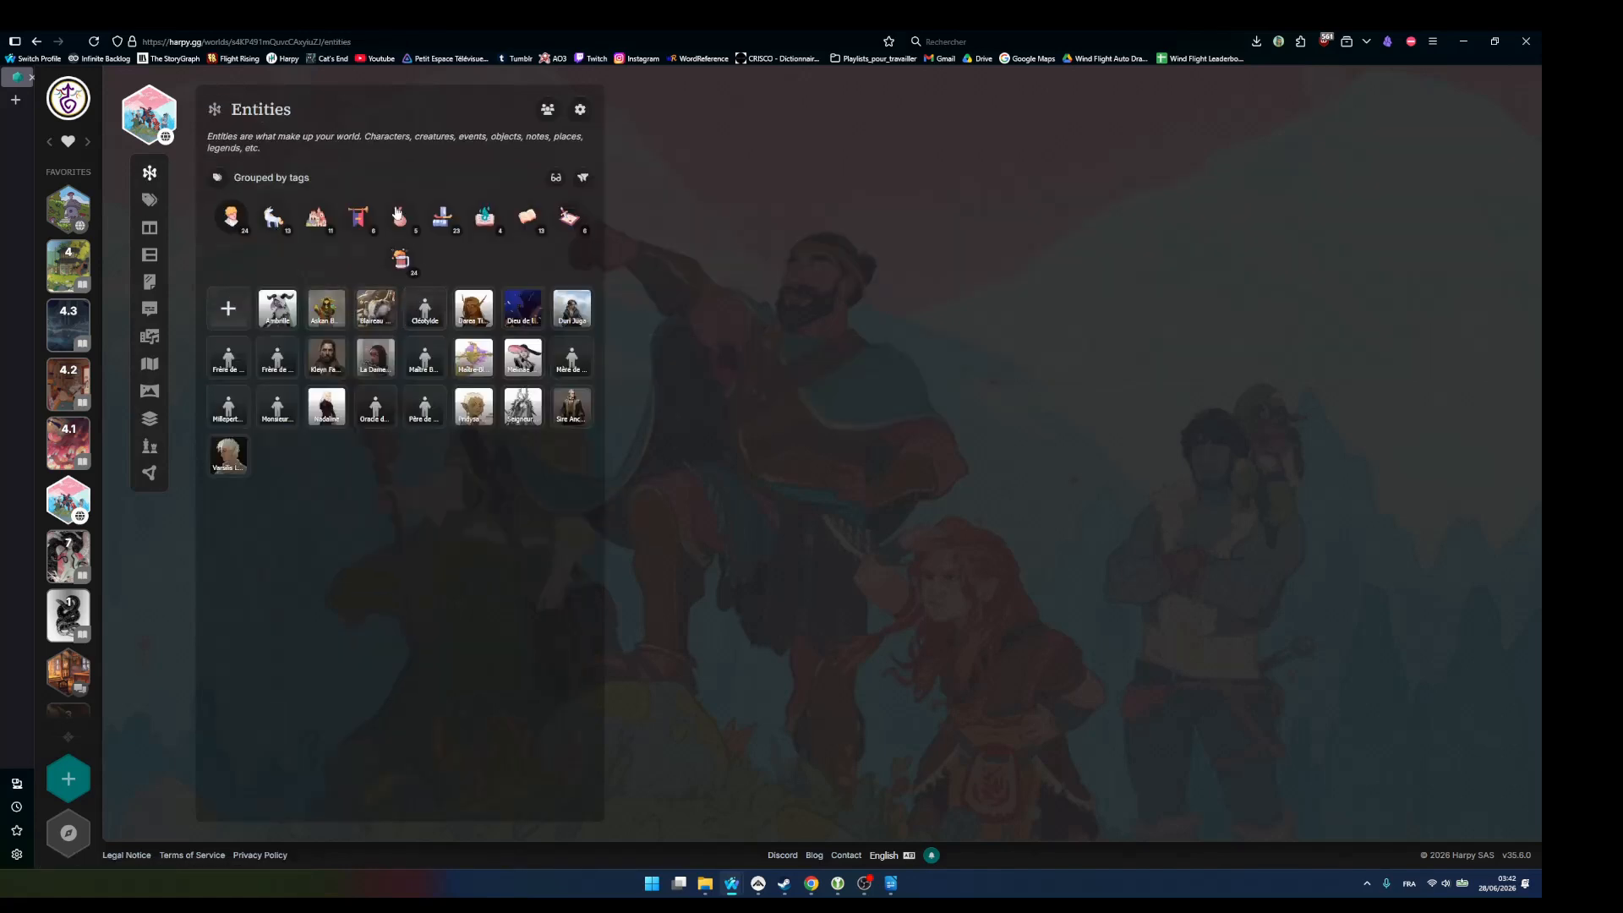
{"action": "left_click", "coordinate": [219, 179]}
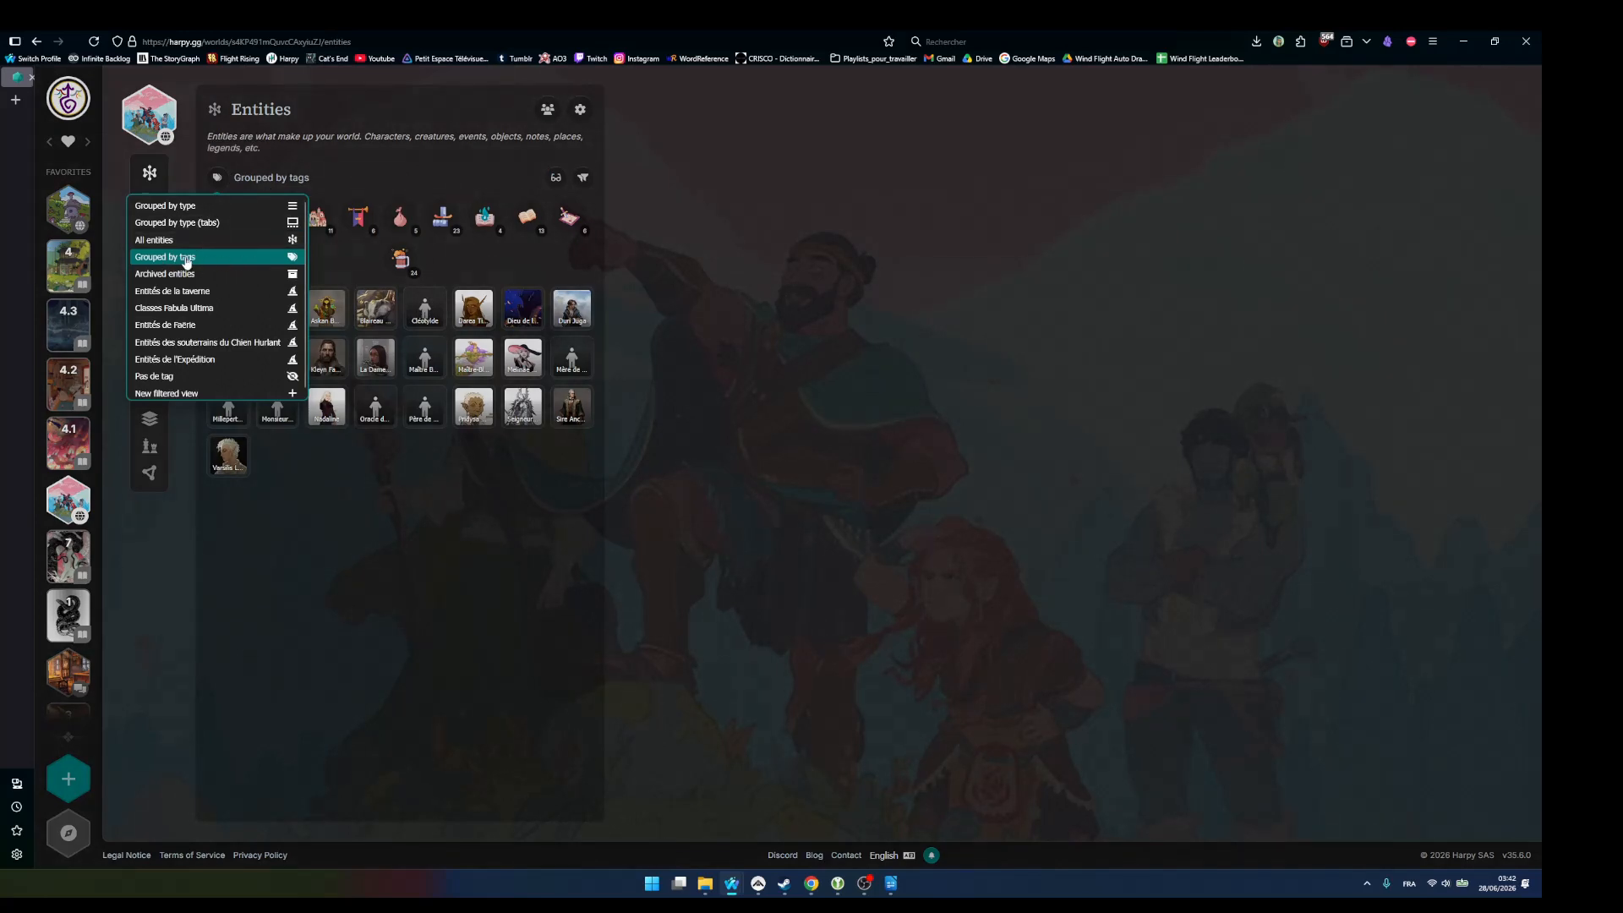
{"action": "left_click", "coordinate": [381, 167]}
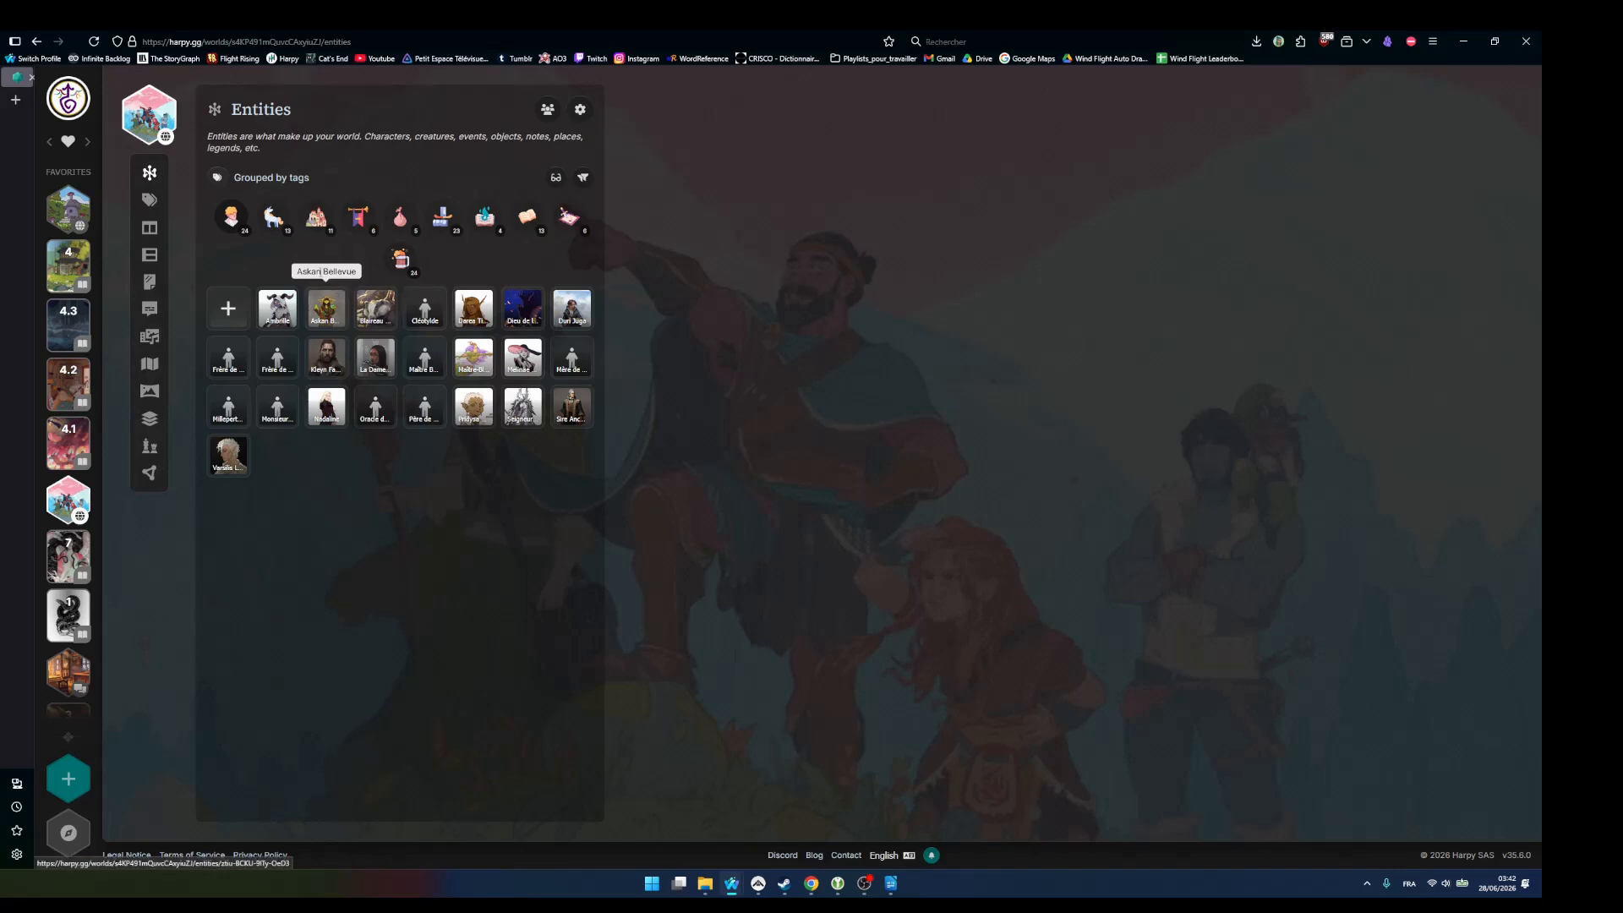
{"action": "left_click", "coordinate": [221, 180]}
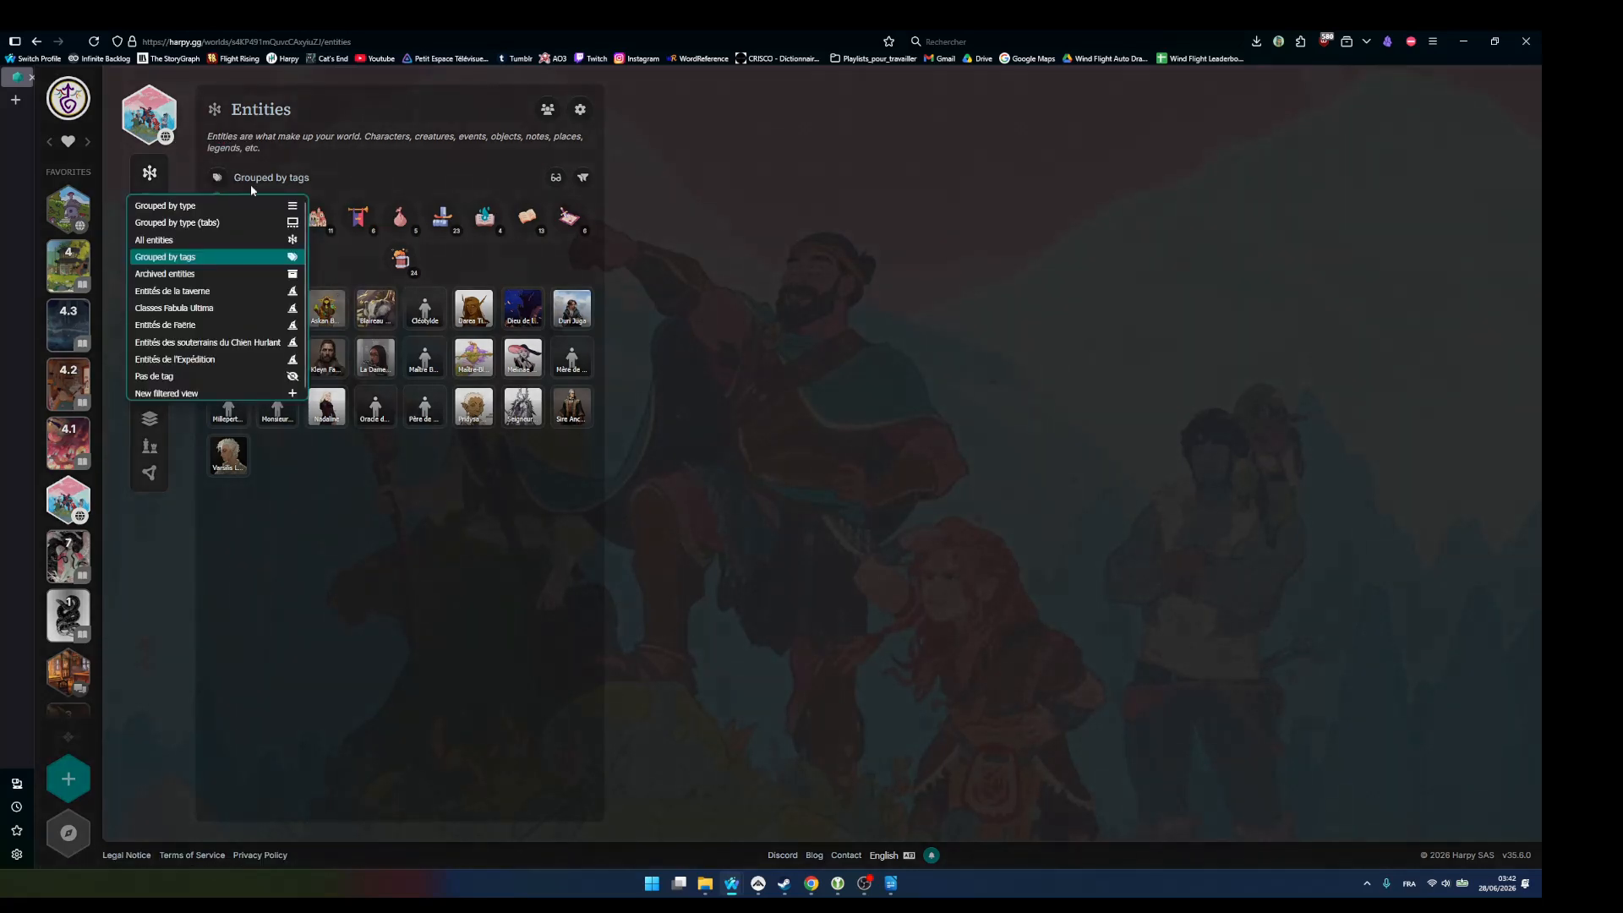
{"action": "left_click", "coordinate": [201, 224]}
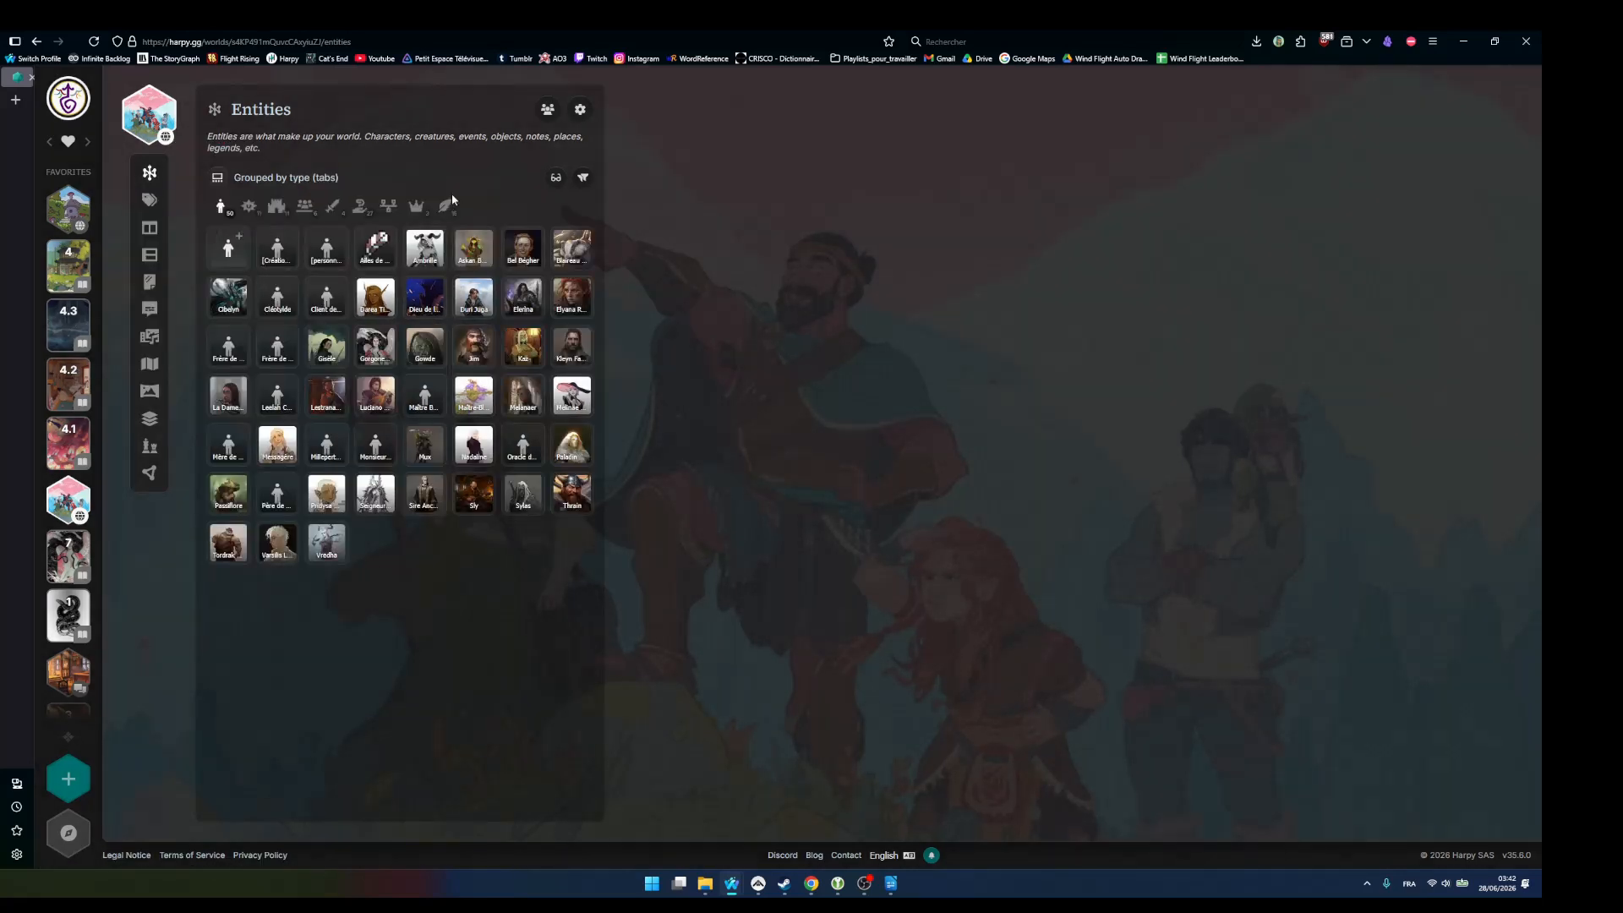
{"action": "left_click", "coordinate": [221, 179]}
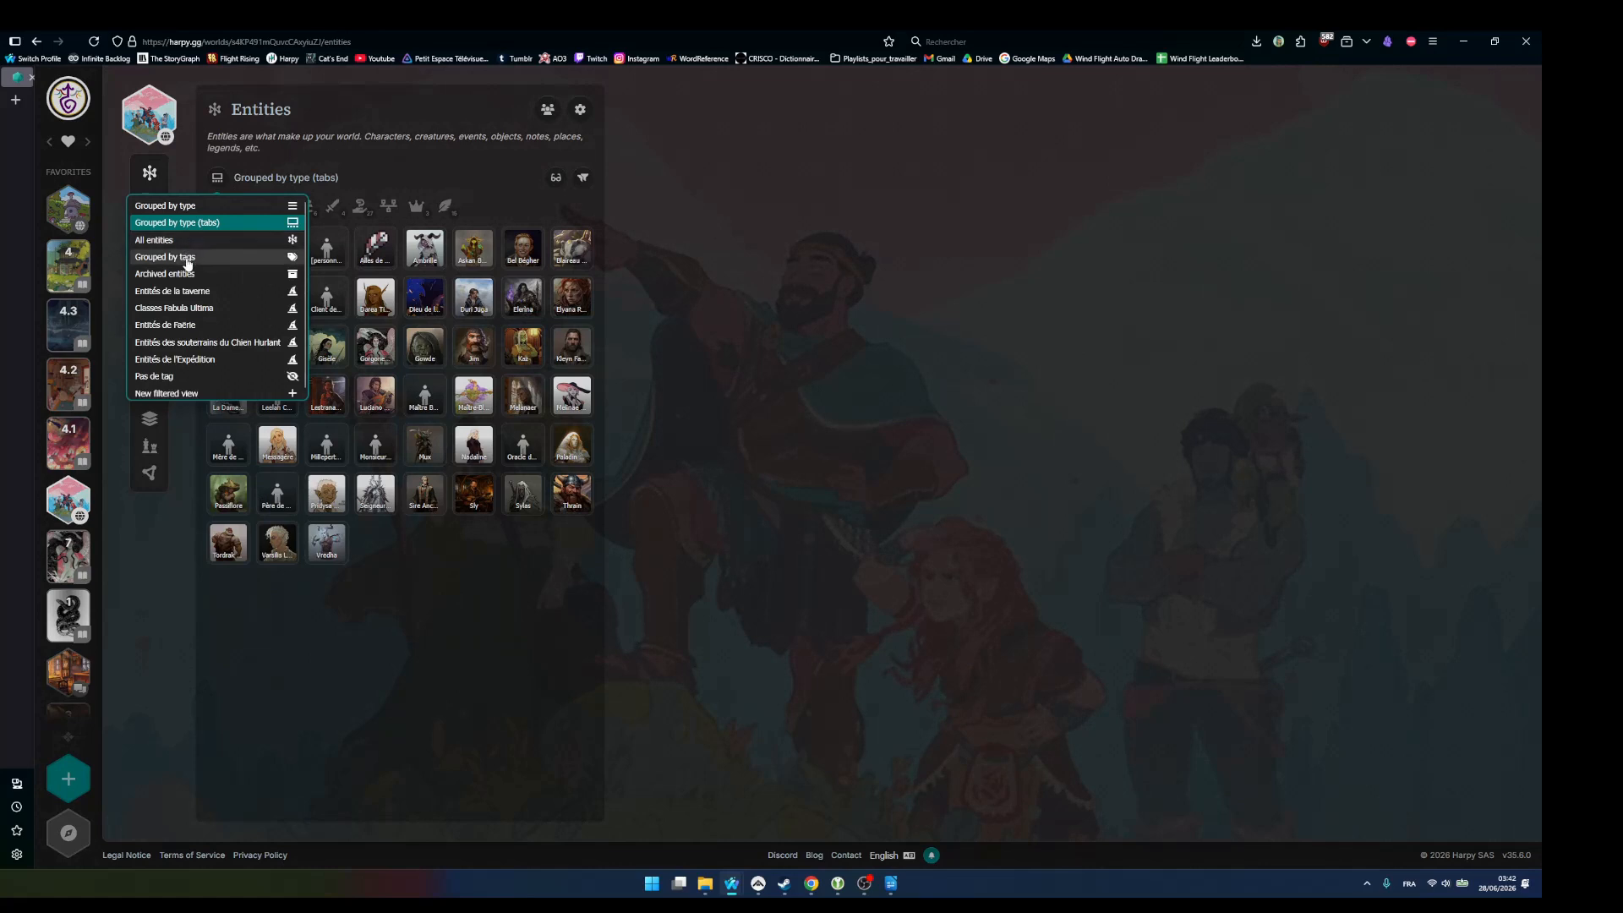
{"action": "left_click", "coordinate": [201, 259]}
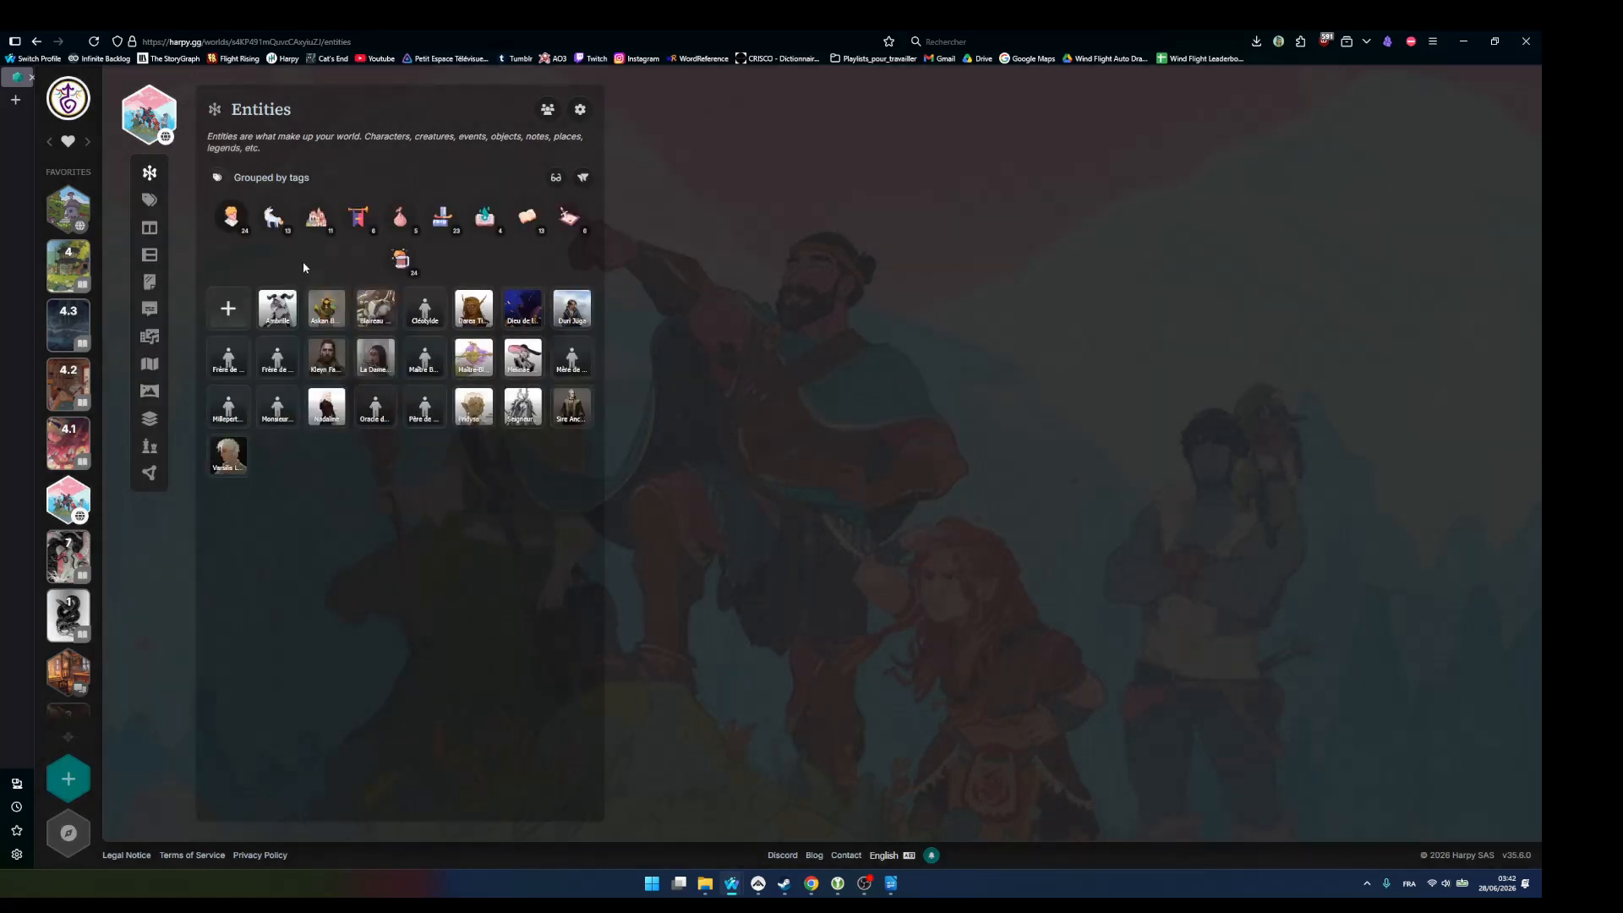
- Compare the entities in the Personnage de la taverne folder with those in the 1-Personnages folder
{"action": "left_click", "coordinate": [400, 259]}
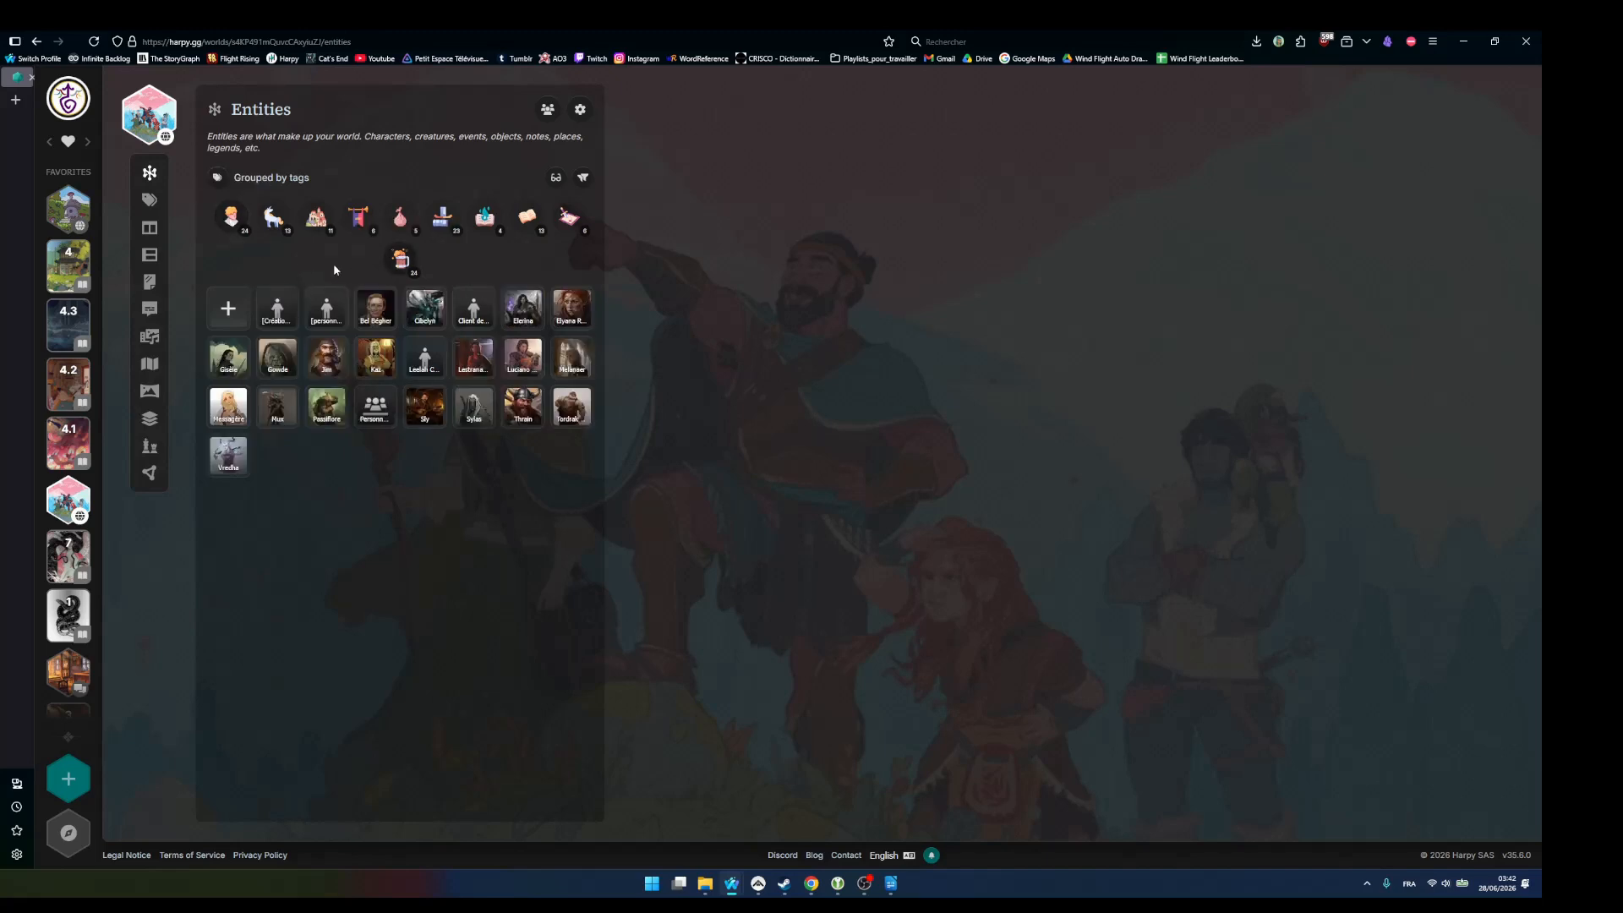
{"action": "left_click", "coordinate": [229, 227]}
{"action": "left_click", "coordinate": [408, 269]}
{"action": "left_click", "coordinate": [266, 228]}
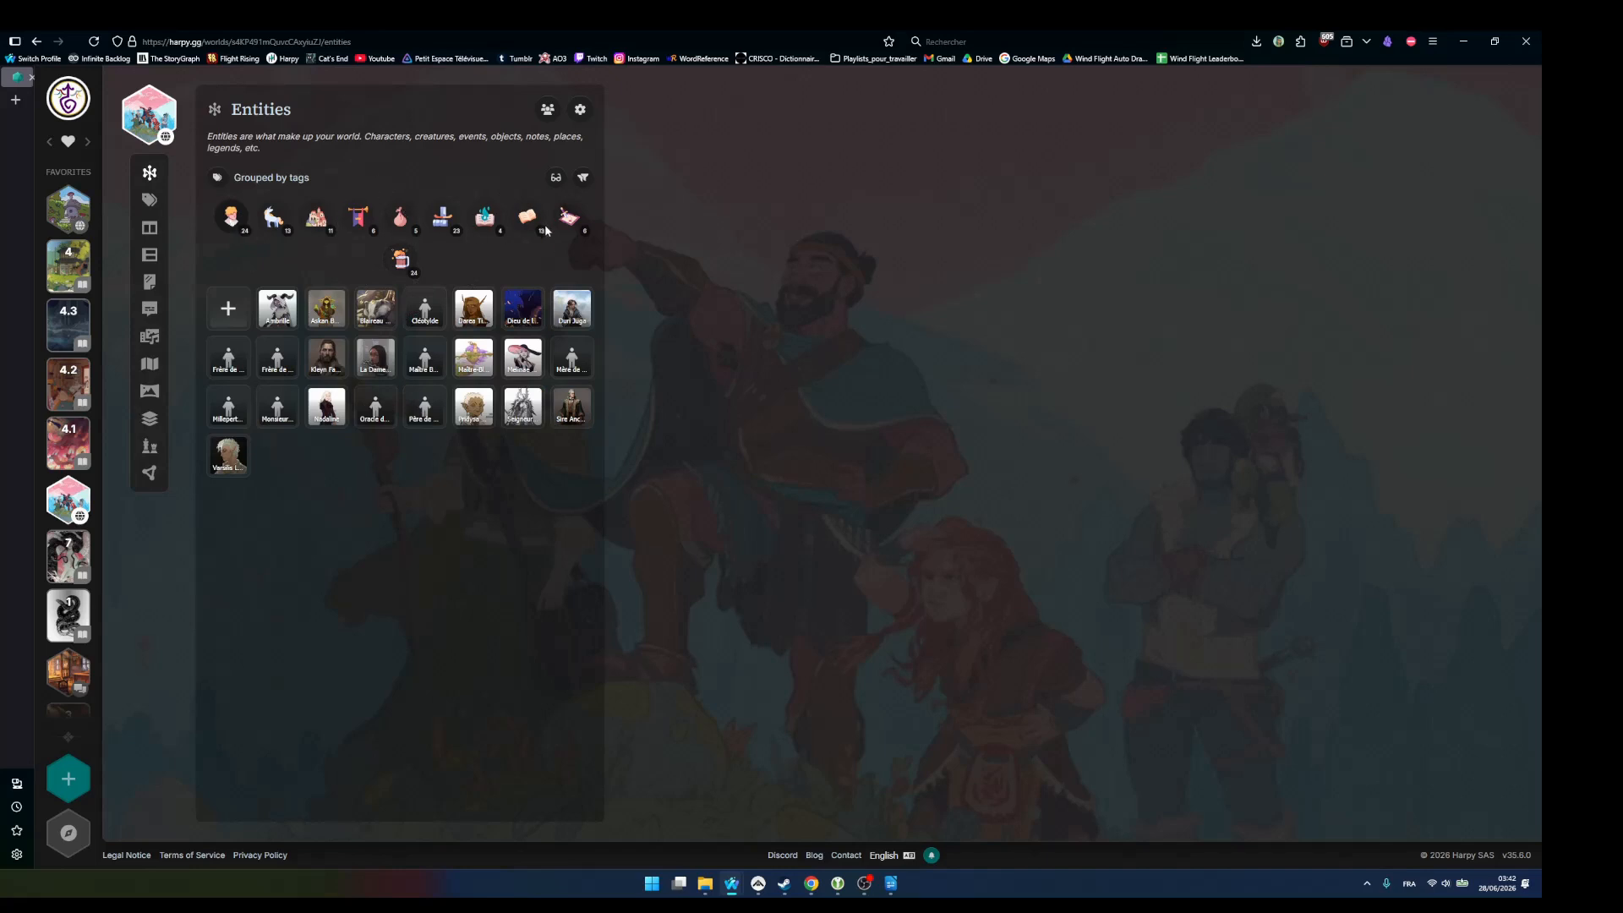
- View the entities through the Entités de l'Expédition filtered view, and return to the view grouped by tags
{"action": "left_click", "coordinate": [218, 178]}
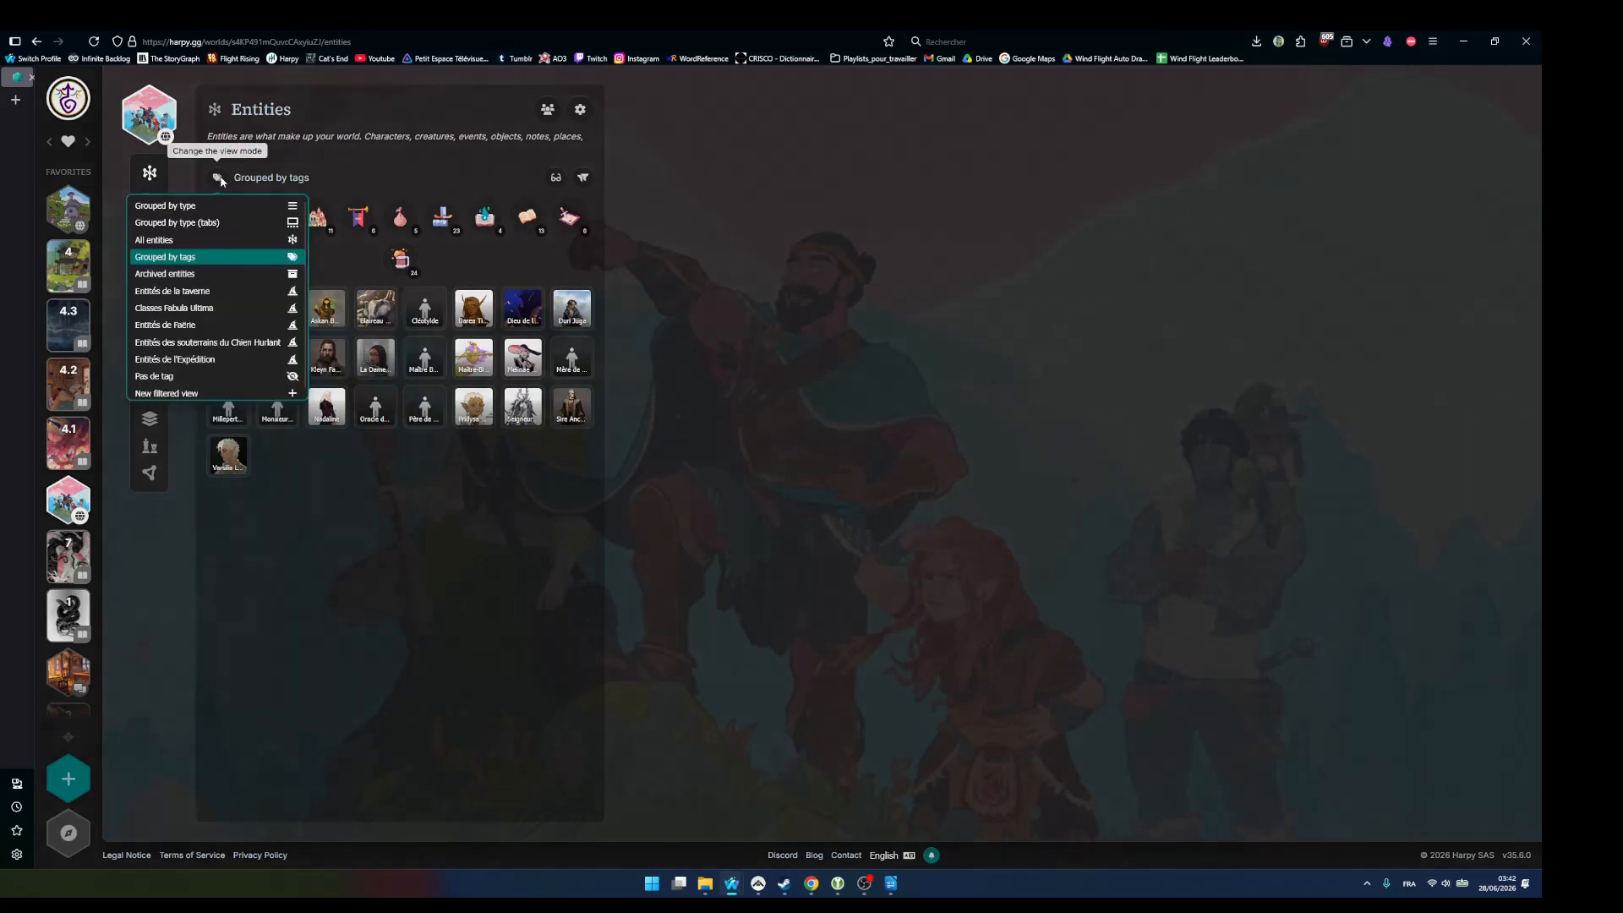
{"action": "scroll", "coordinate": [292, 267], "scroll_direction": "down", "scroll_amount": 1}
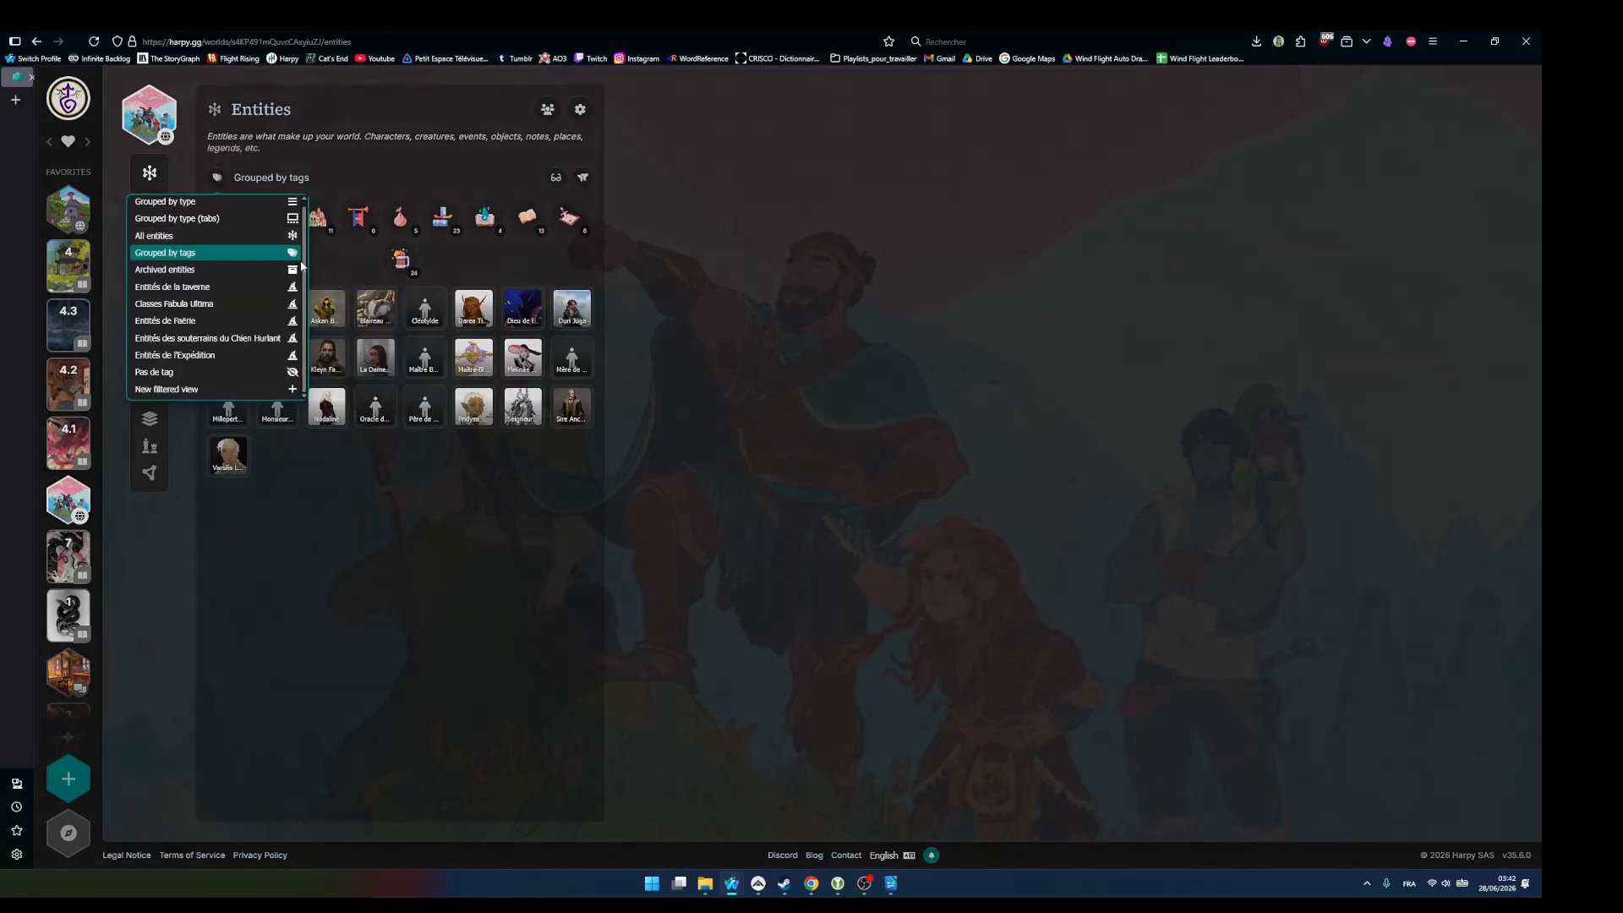
{"action": "left_click", "coordinate": [207, 353]}
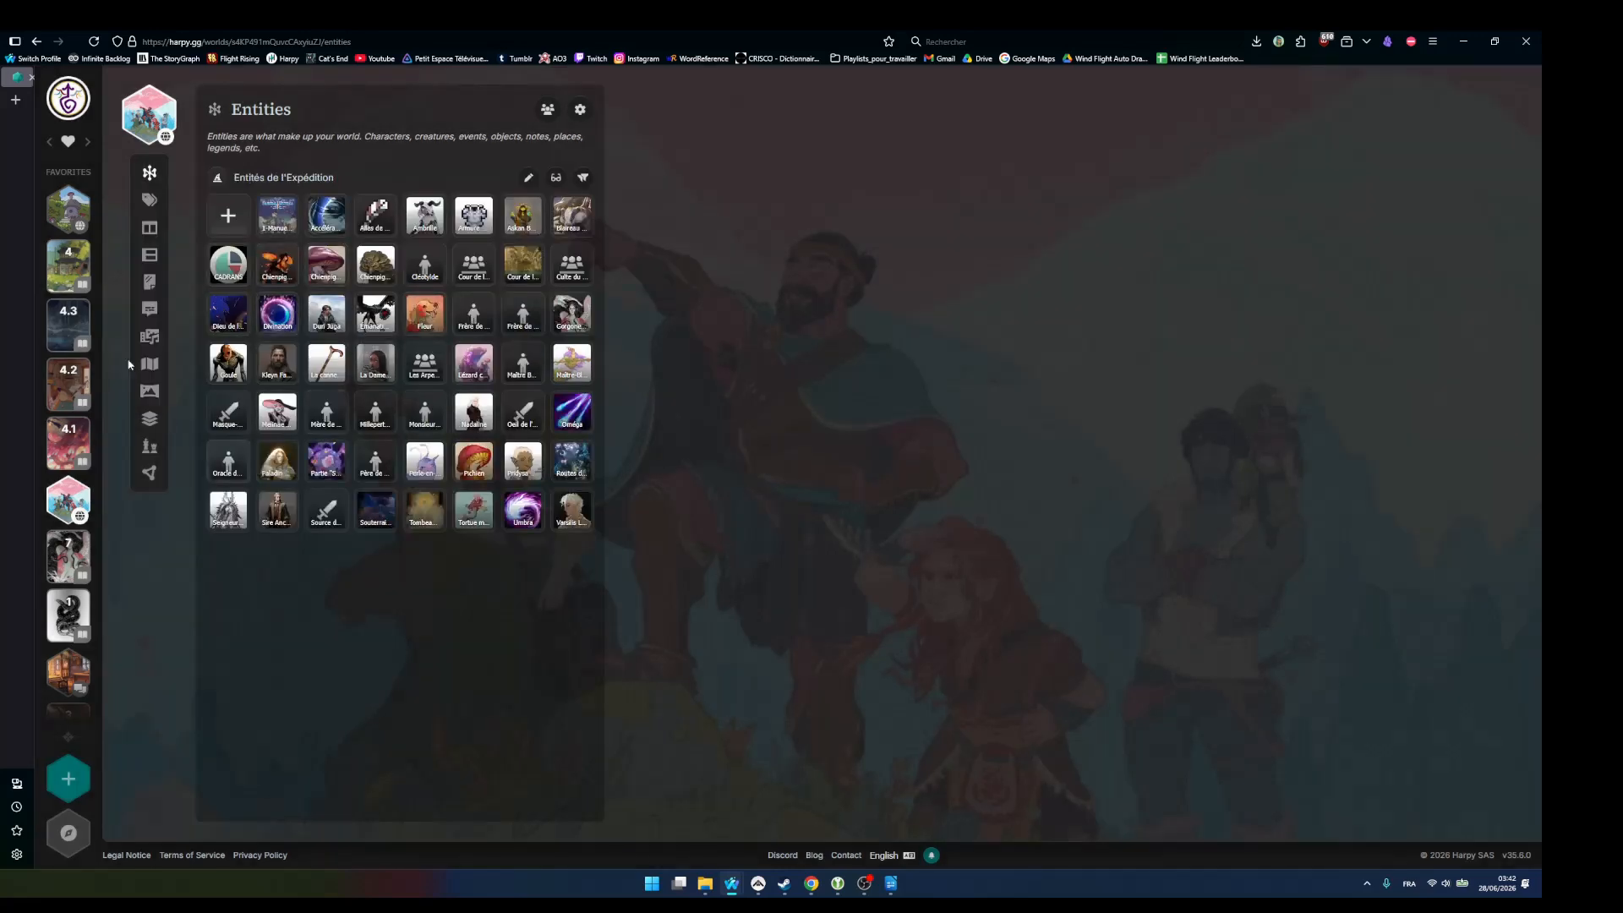
{"action": "left_click", "coordinate": [221, 178]}
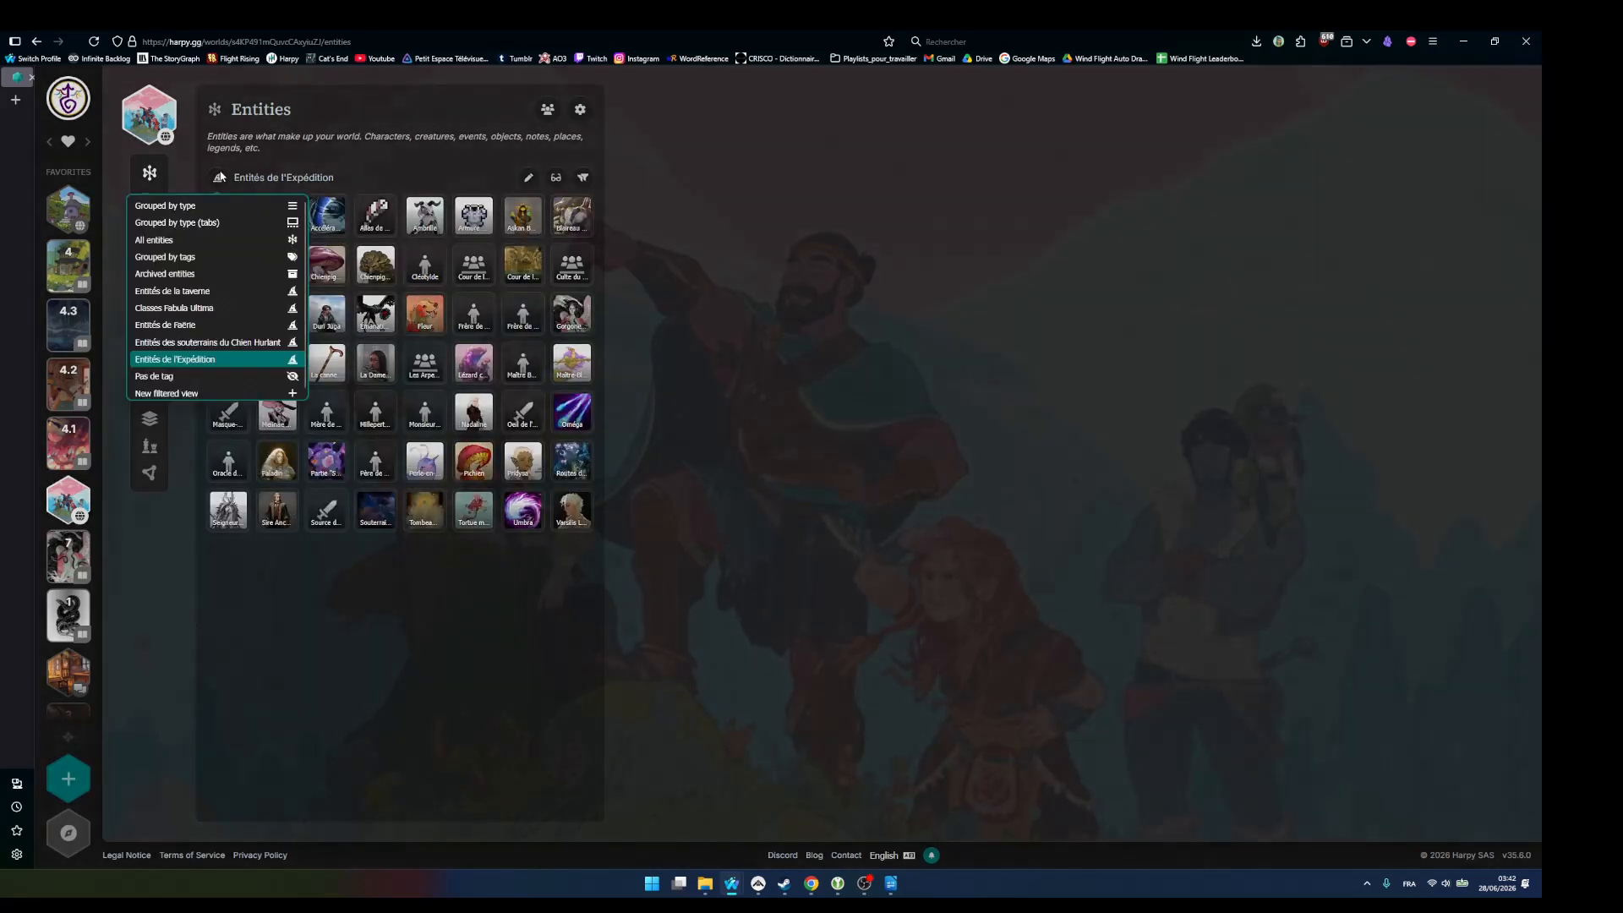
{"action": "left_click", "coordinate": [193, 262]}
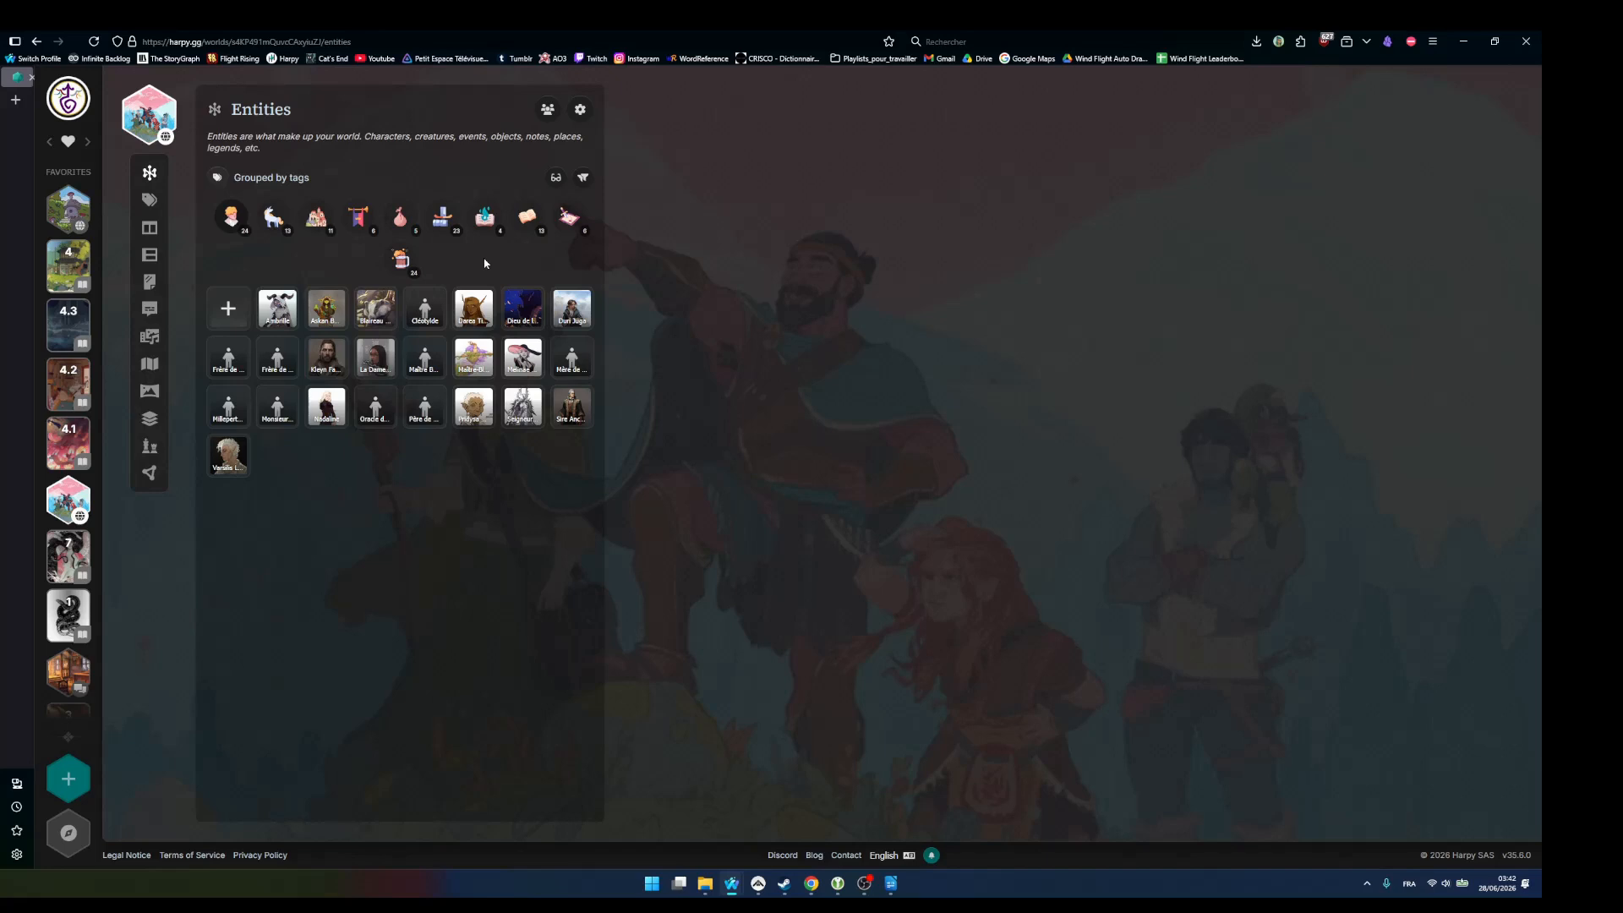
- Examine the Codex's dialects, comparing the Elfique and Runique previews and speakers with the available fantasy fonts
{"action": "left_click", "coordinate": [150, 309]}
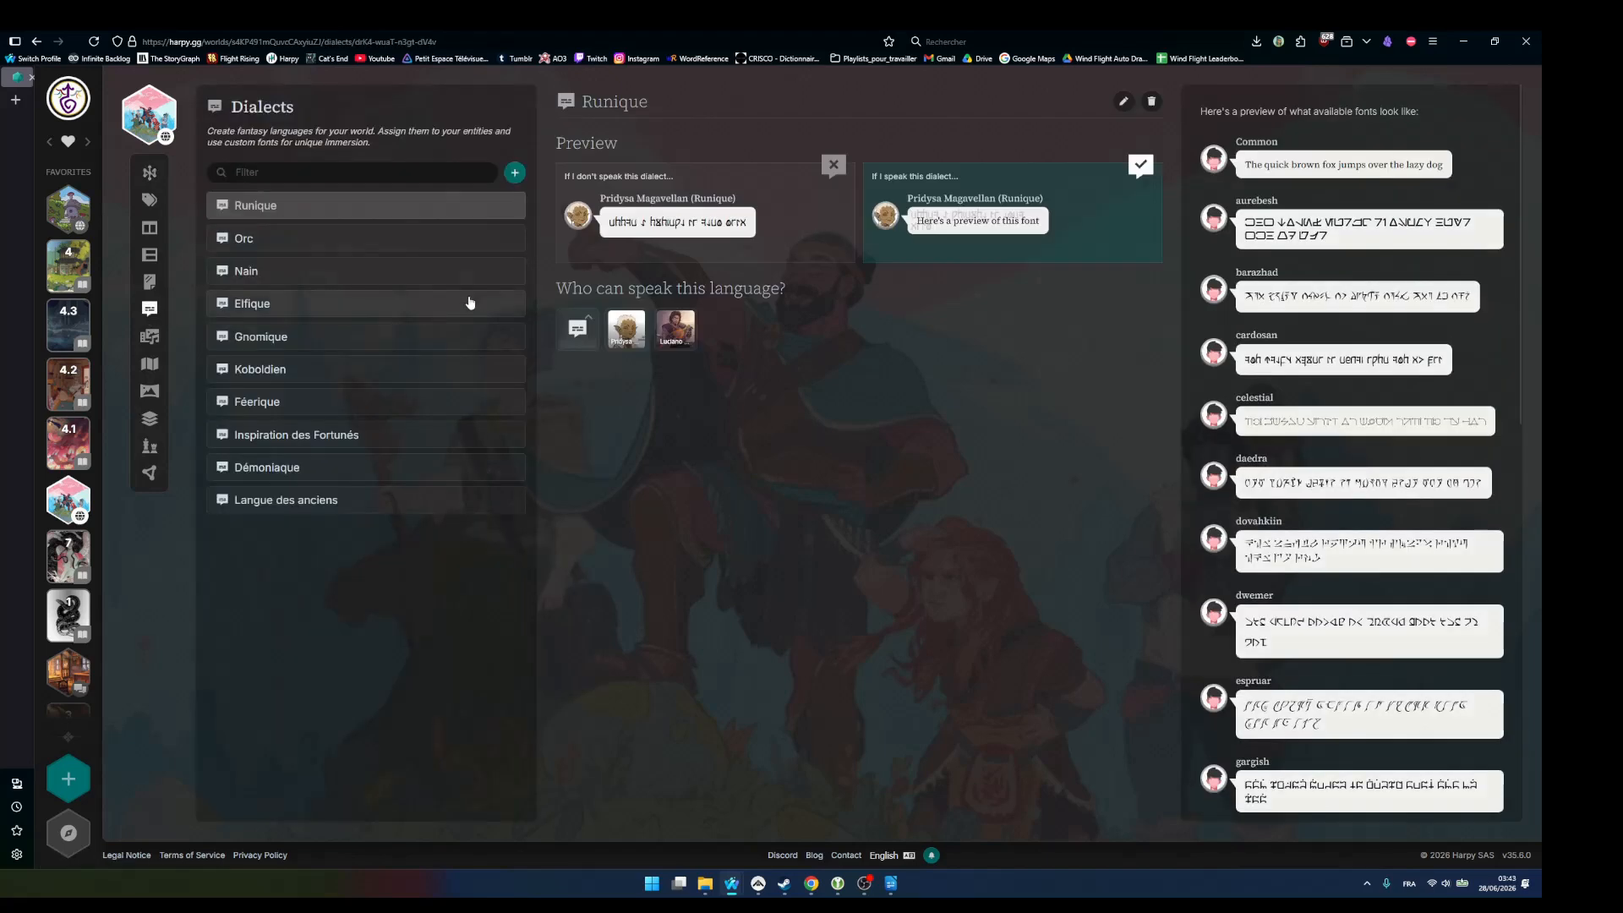
{"action": "left_click", "coordinate": [467, 300]}
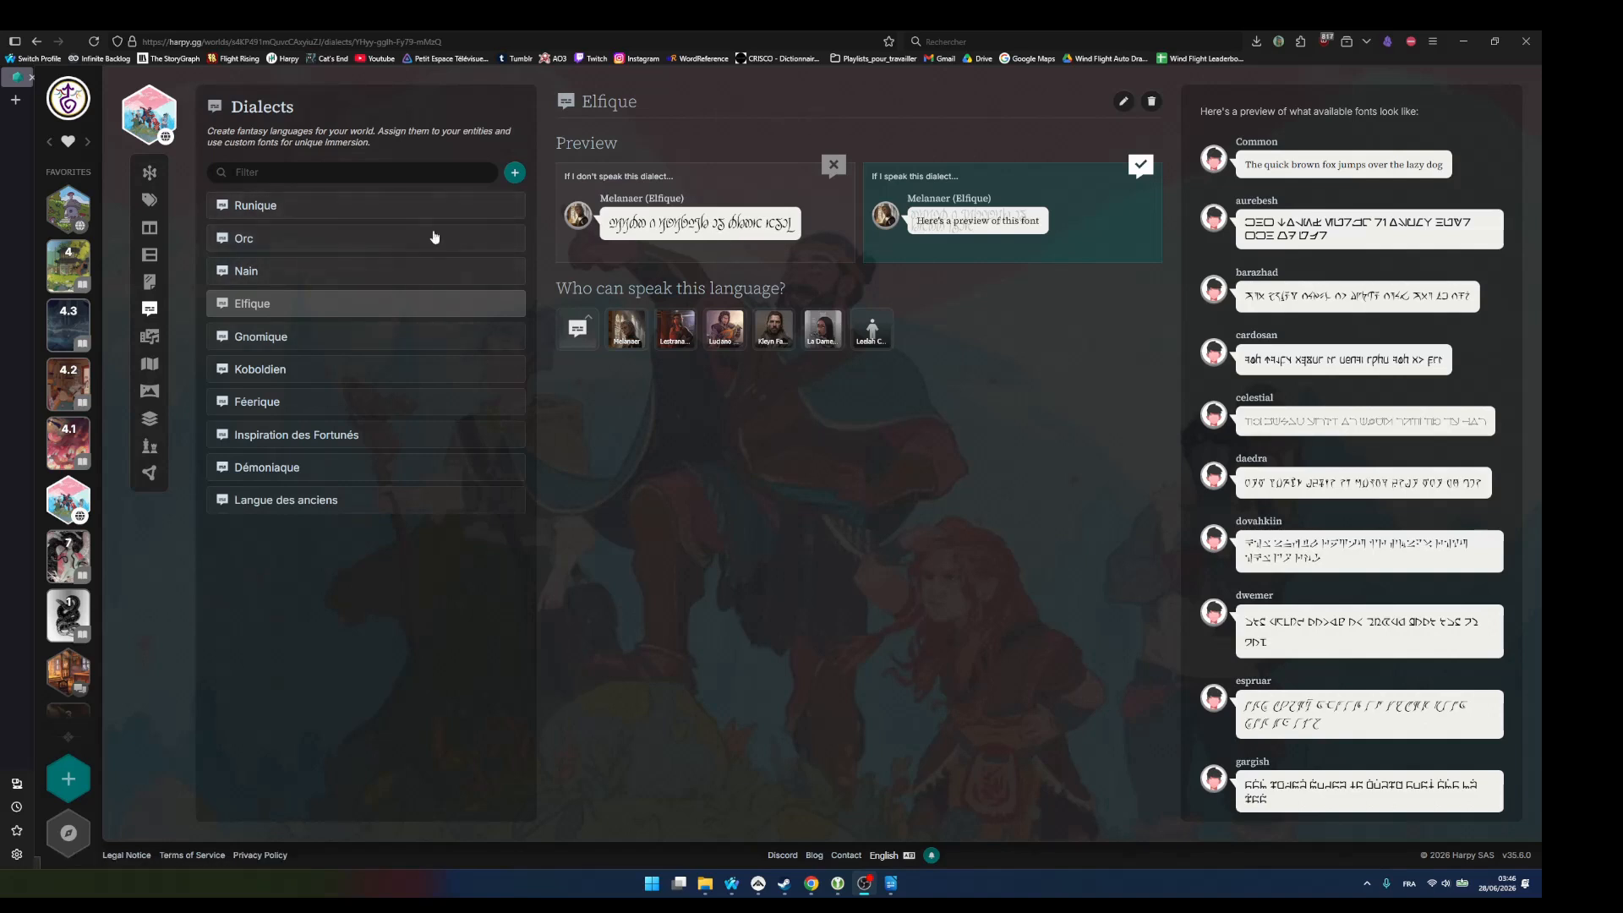
{"action": "left_click", "coordinate": [374, 217]}
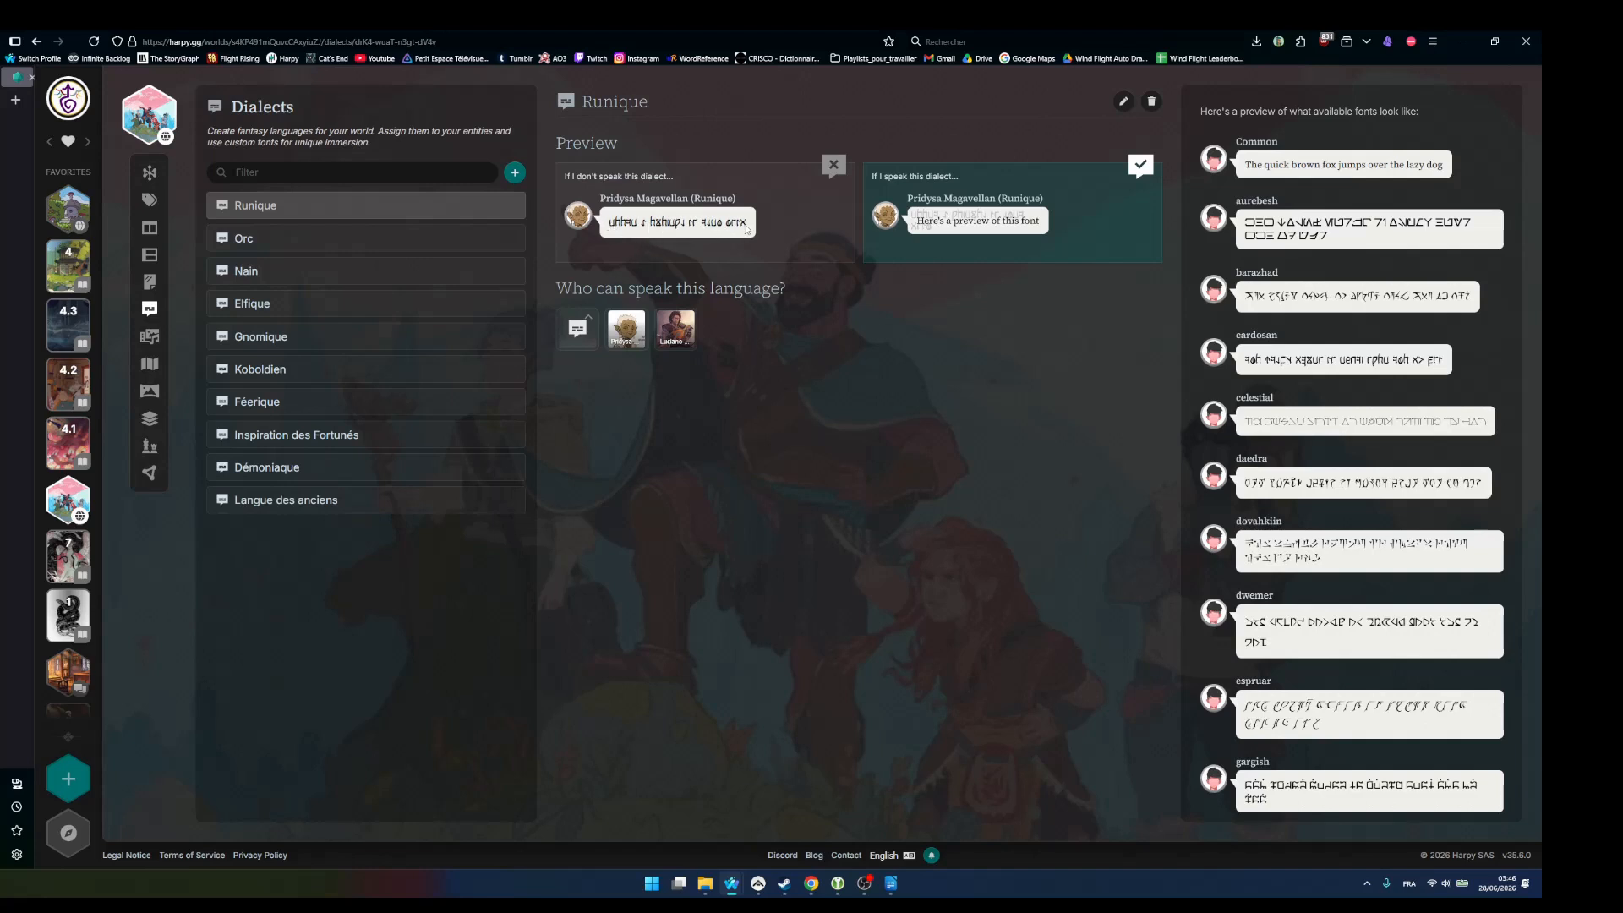
{"action": "scroll", "coordinate": [1309, 307], "scroll_direction": "down", "scroll_amount": 5}
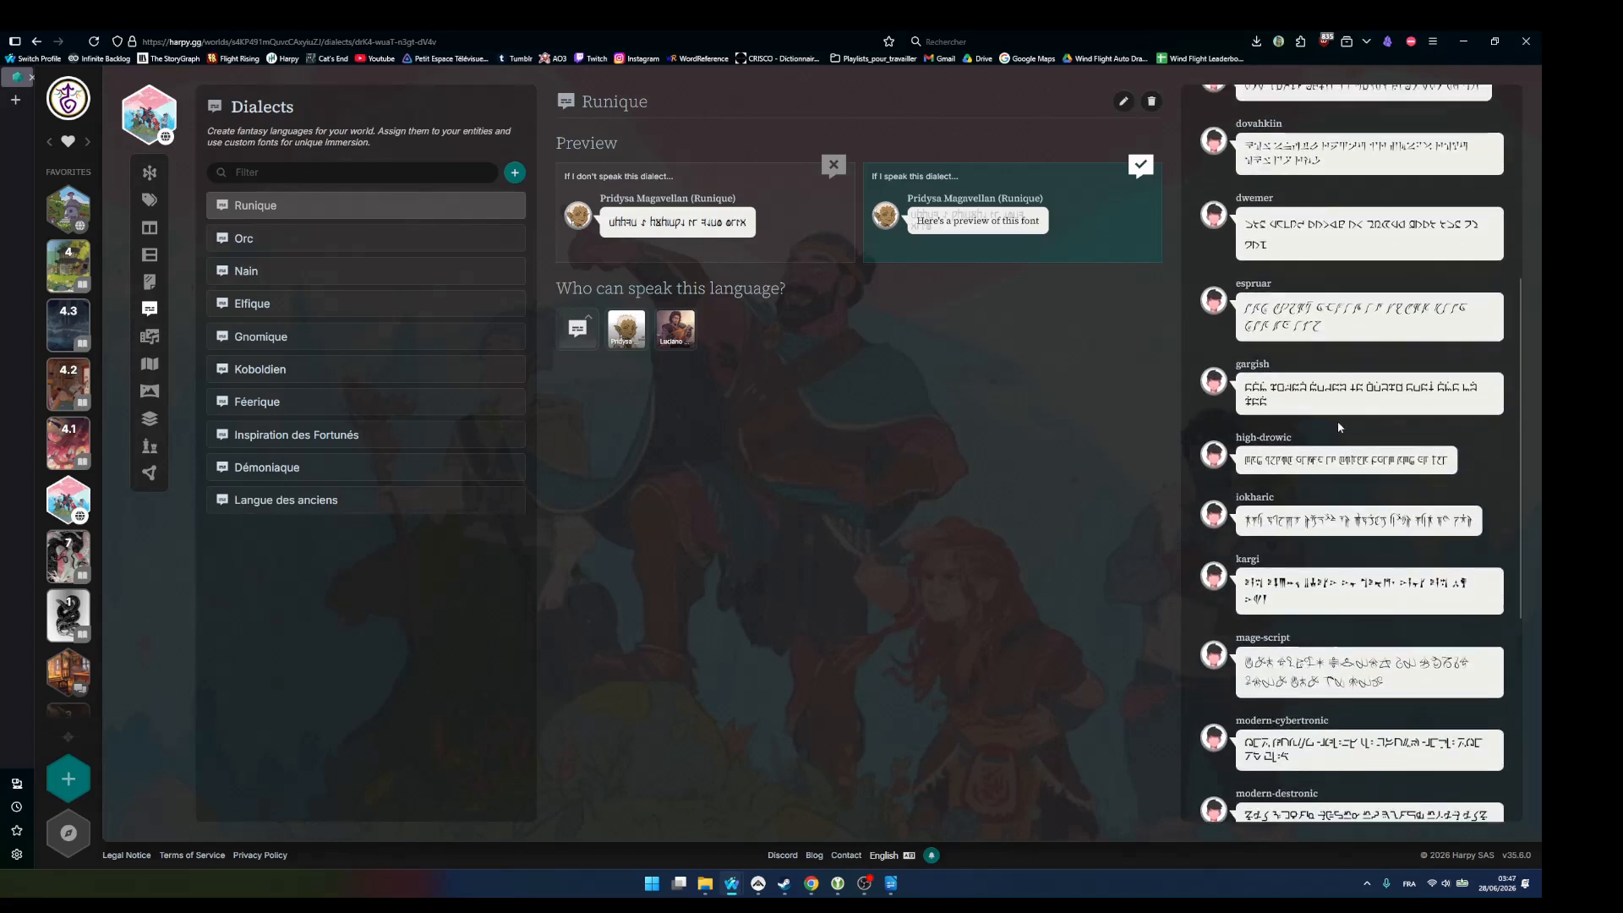
{"action": "scroll", "coordinate": [1339, 428], "scroll_direction": "up", "scroll_amount": 3}
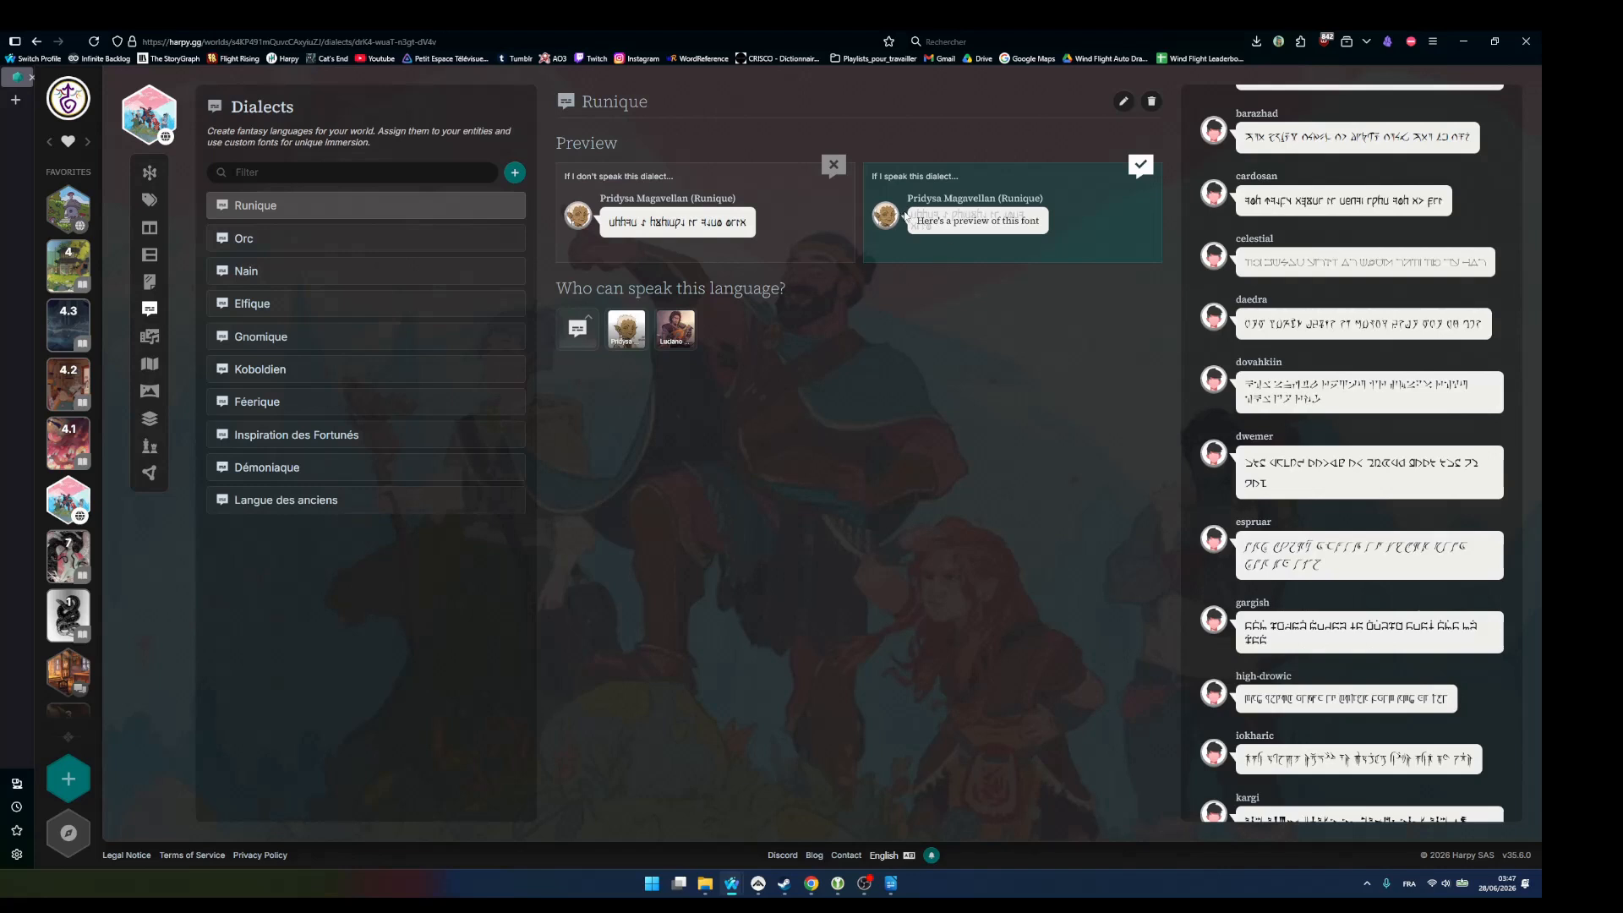
{"action": "left_click_drag", "start_coordinate": [917, 220], "coordinate": [940, 226]}
{"action": "left_click", "coordinate": [977, 239]}
- Open the favorite game Le Chien Hurlant and review its Comment jouer page and its archived chapters
{"action": "scroll", "coordinate": [100, 423], "scroll_direction": "down", "scroll_amount": 2}
{"action": "scroll", "coordinate": [100, 423], "scroll_direction": "down", "scroll_amount": 1}
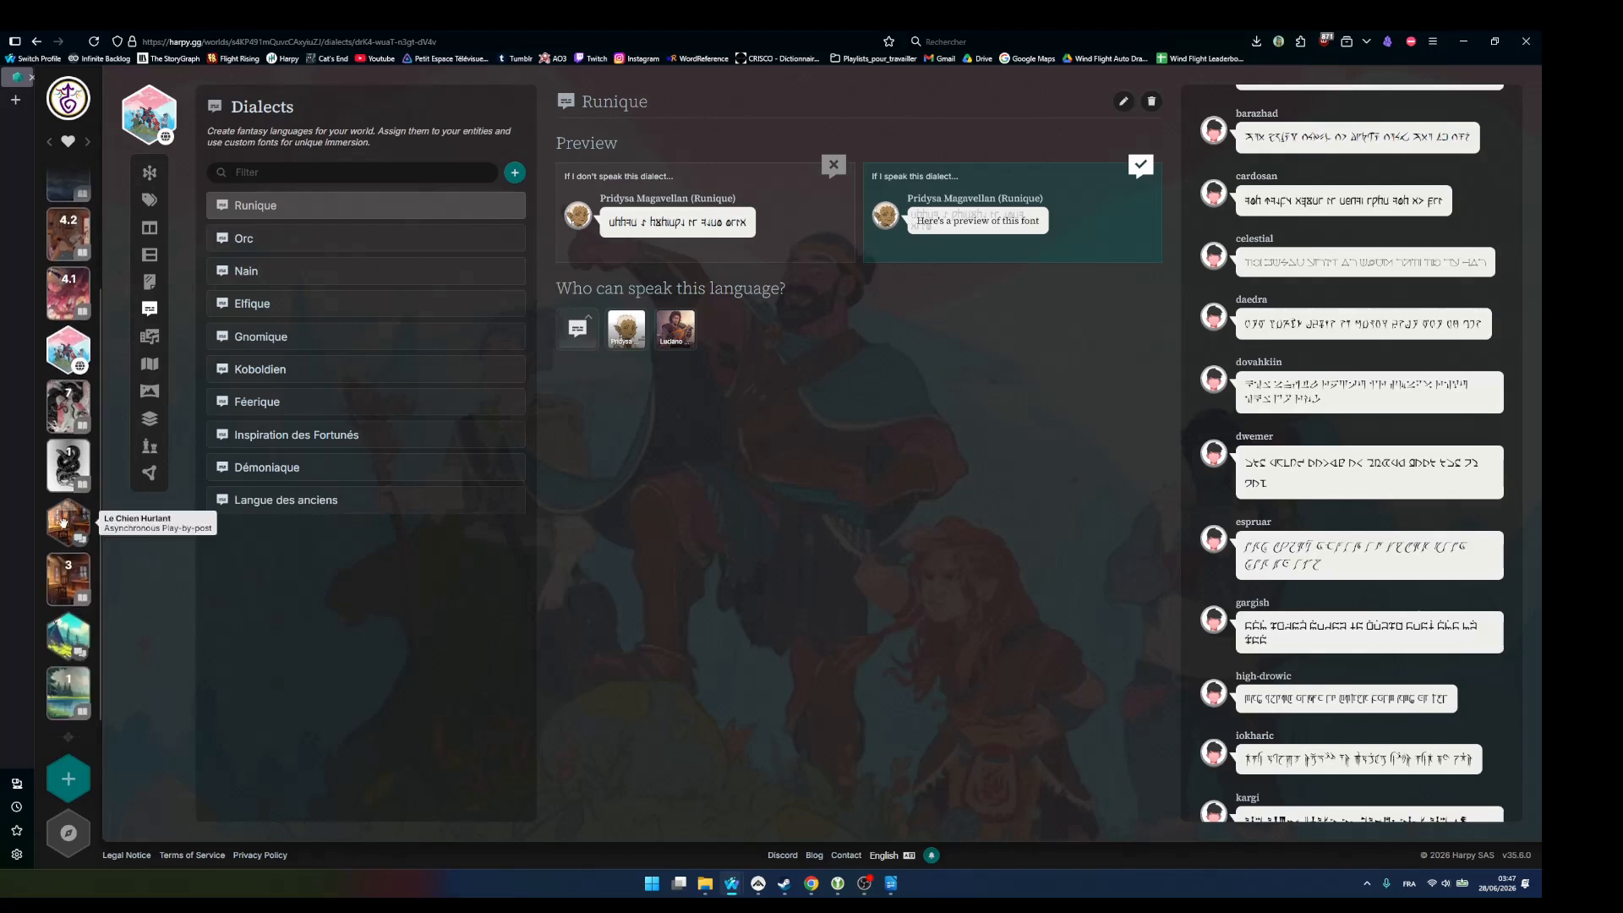
{"action": "left_click", "coordinate": [68, 522]}
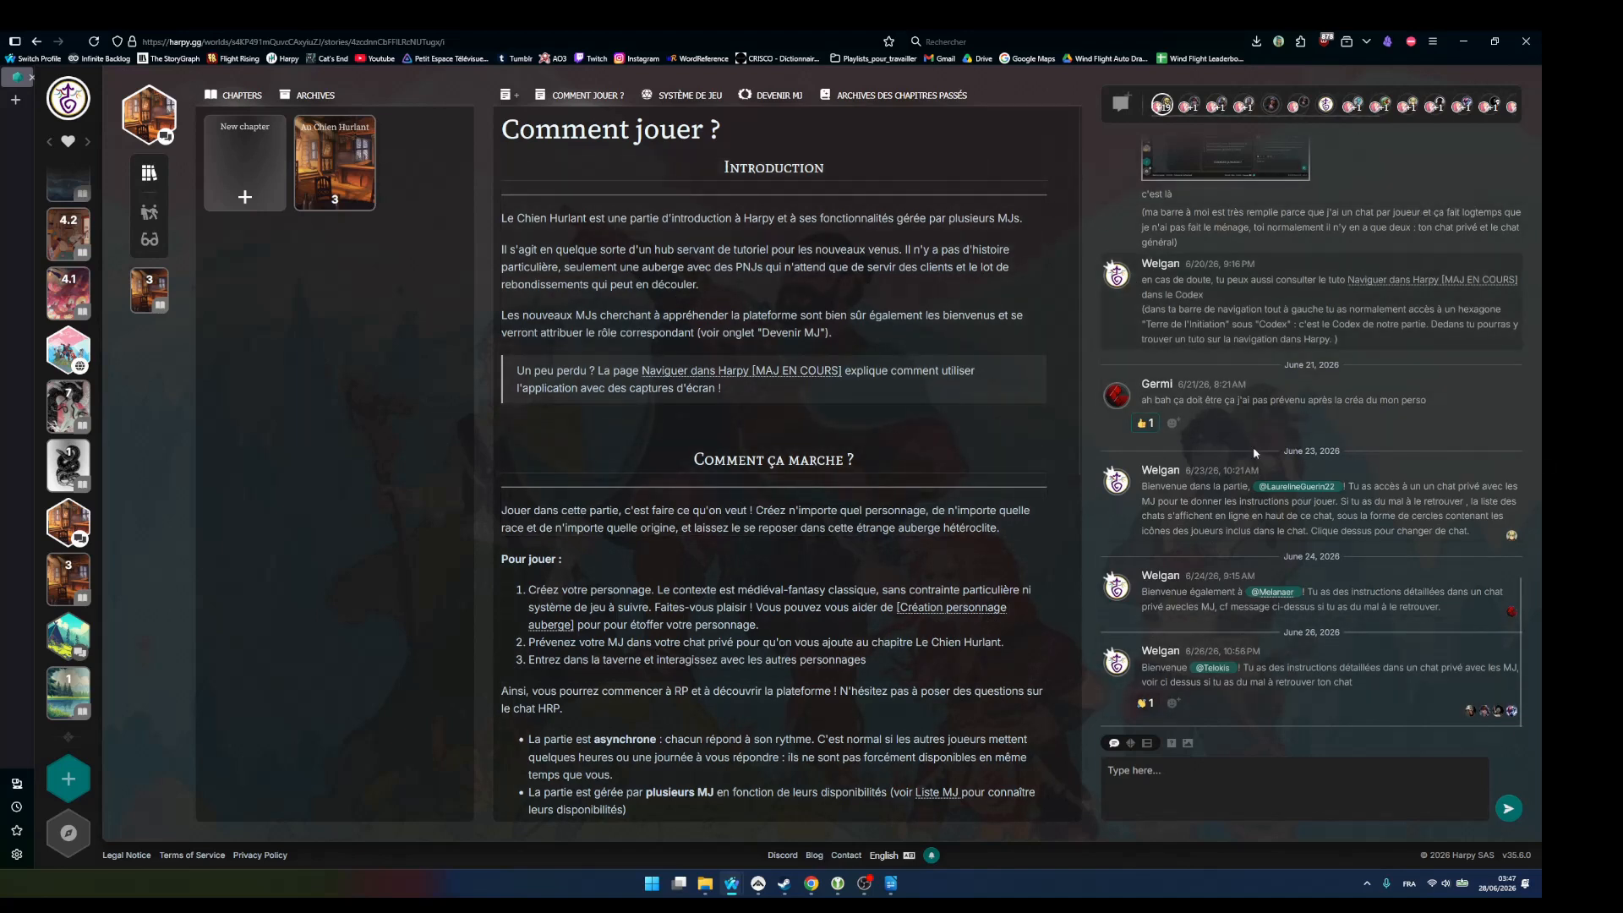
{"action": "left_click_drag", "start_coordinate": [1202, 117], "coordinate": [1163, 128]}
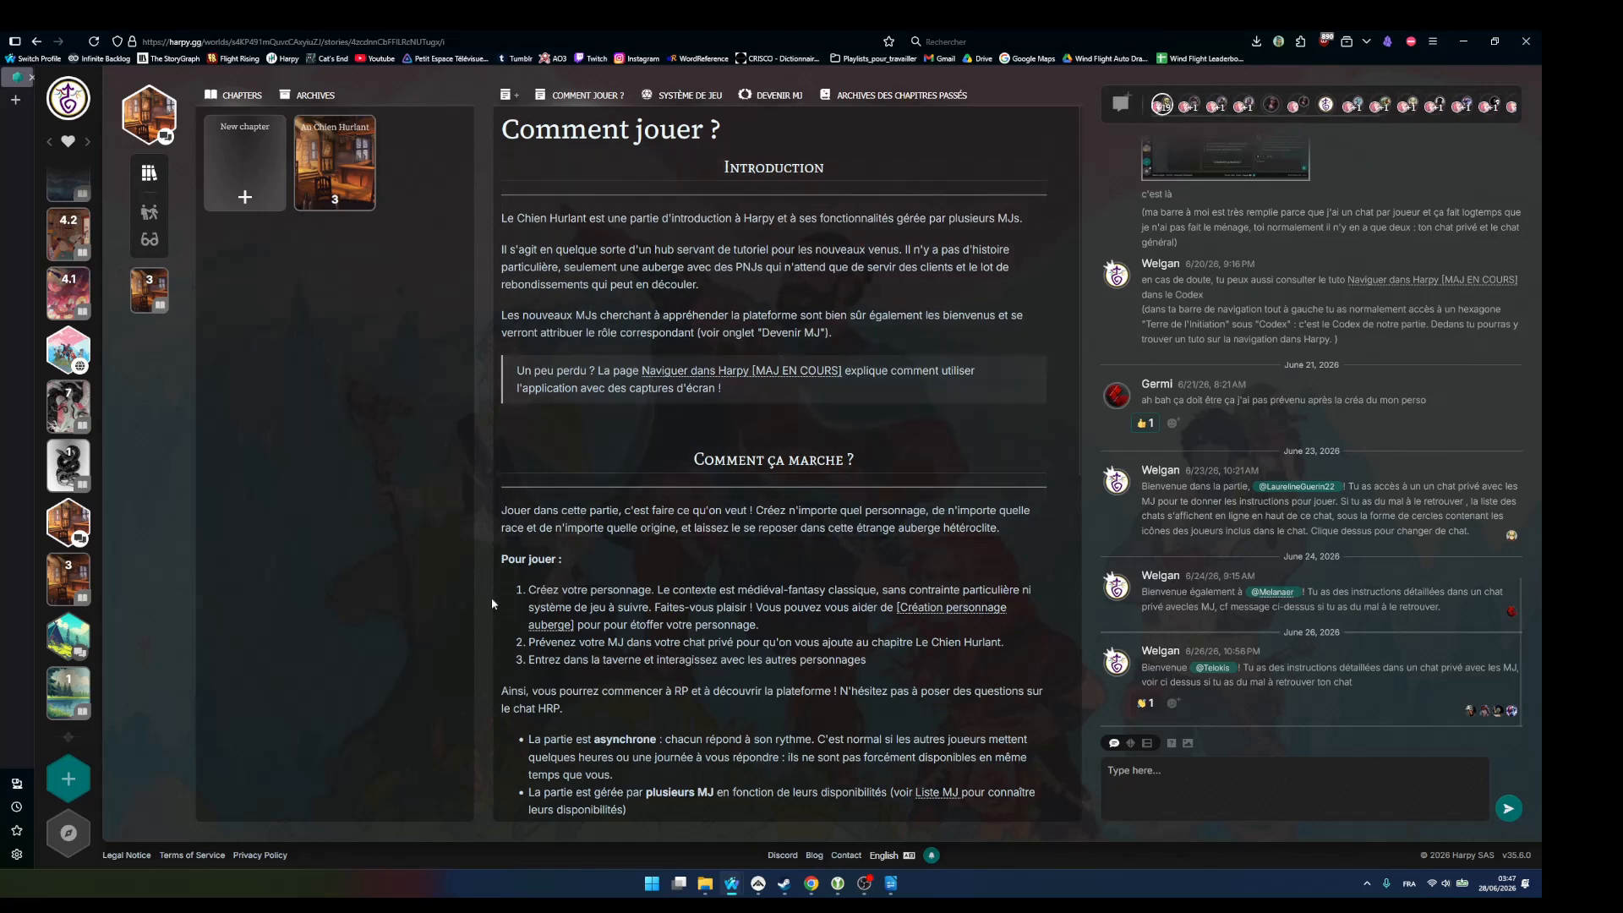
{"action": "left_click", "coordinate": [689, 95]}
{"action": "left_click", "coordinate": [588, 95]}
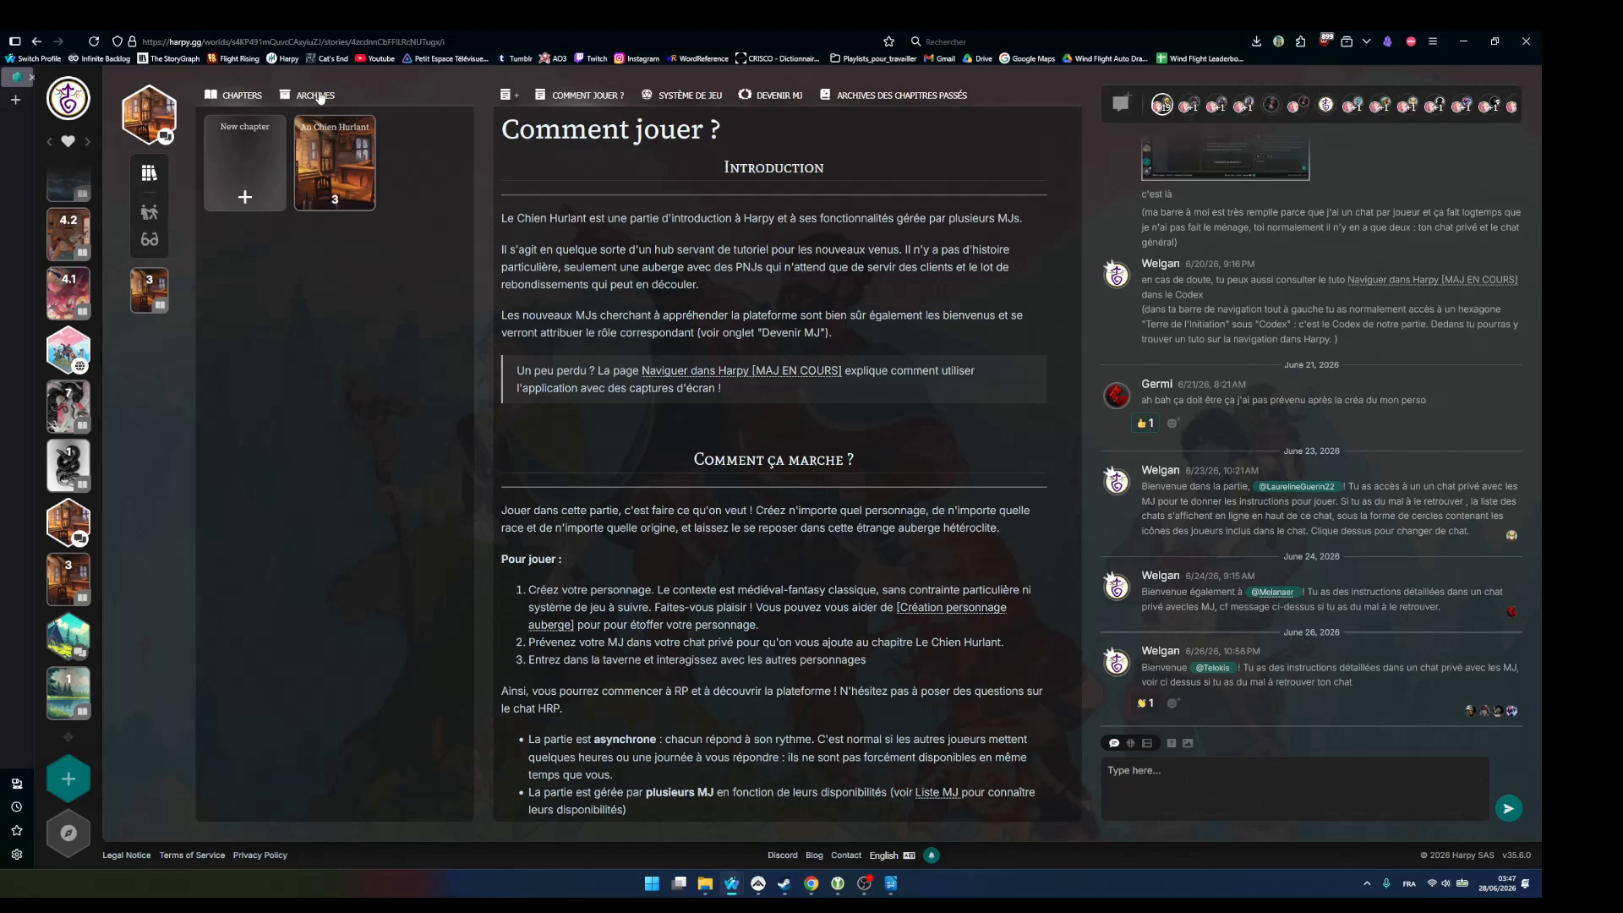
{"action": "left_click", "coordinate": [319, 97]}
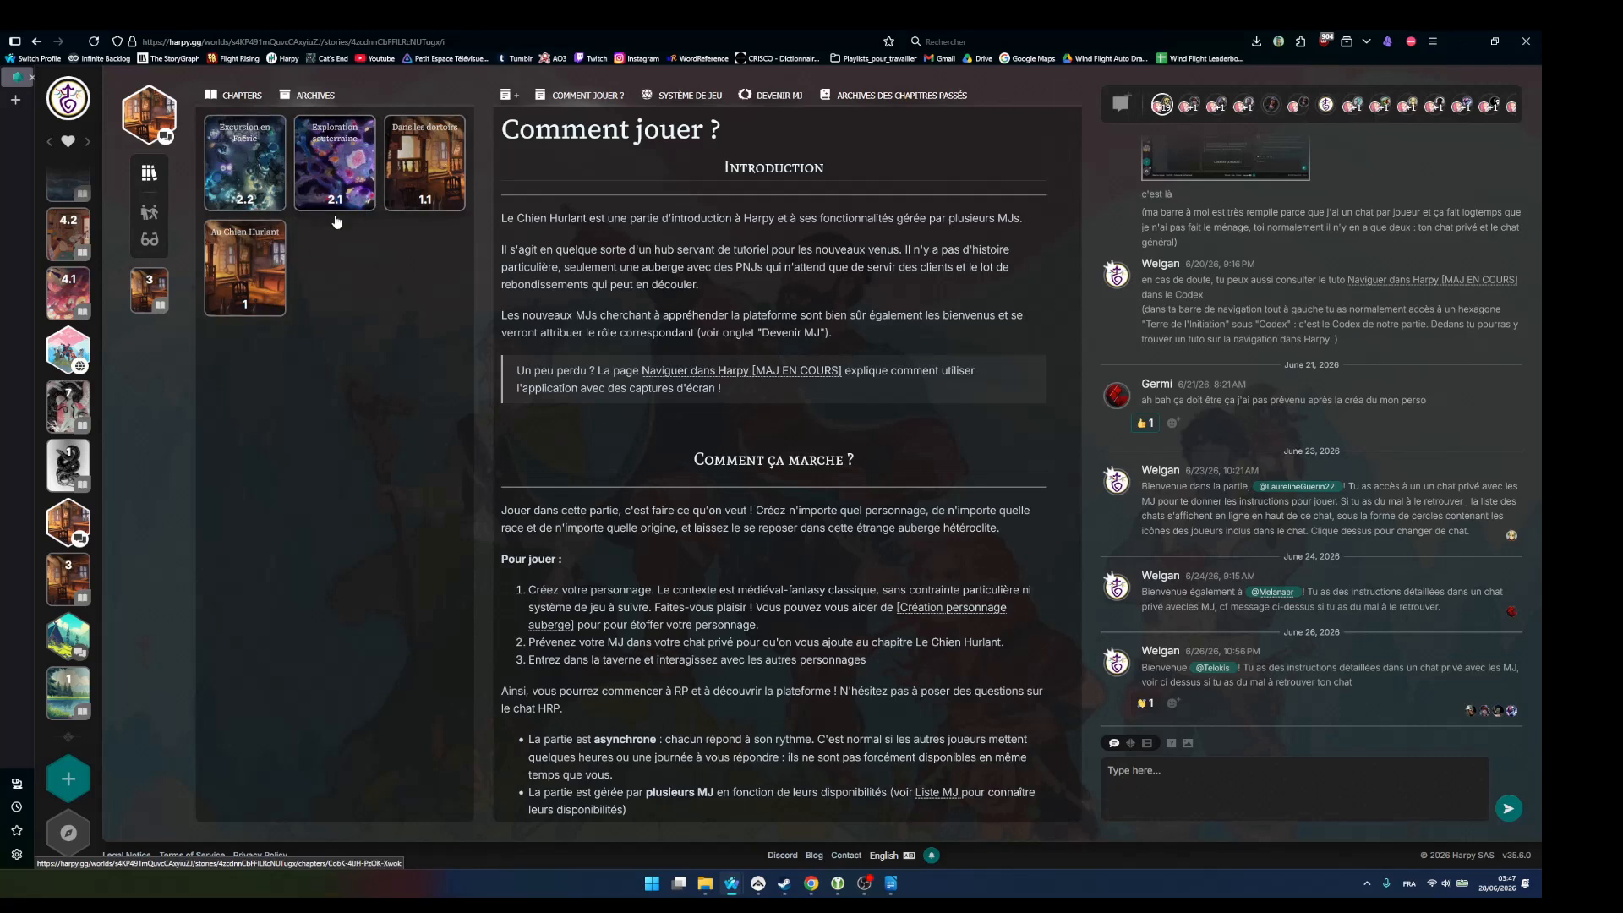
{"action": "left_click", "coordinate": [240, 97]}
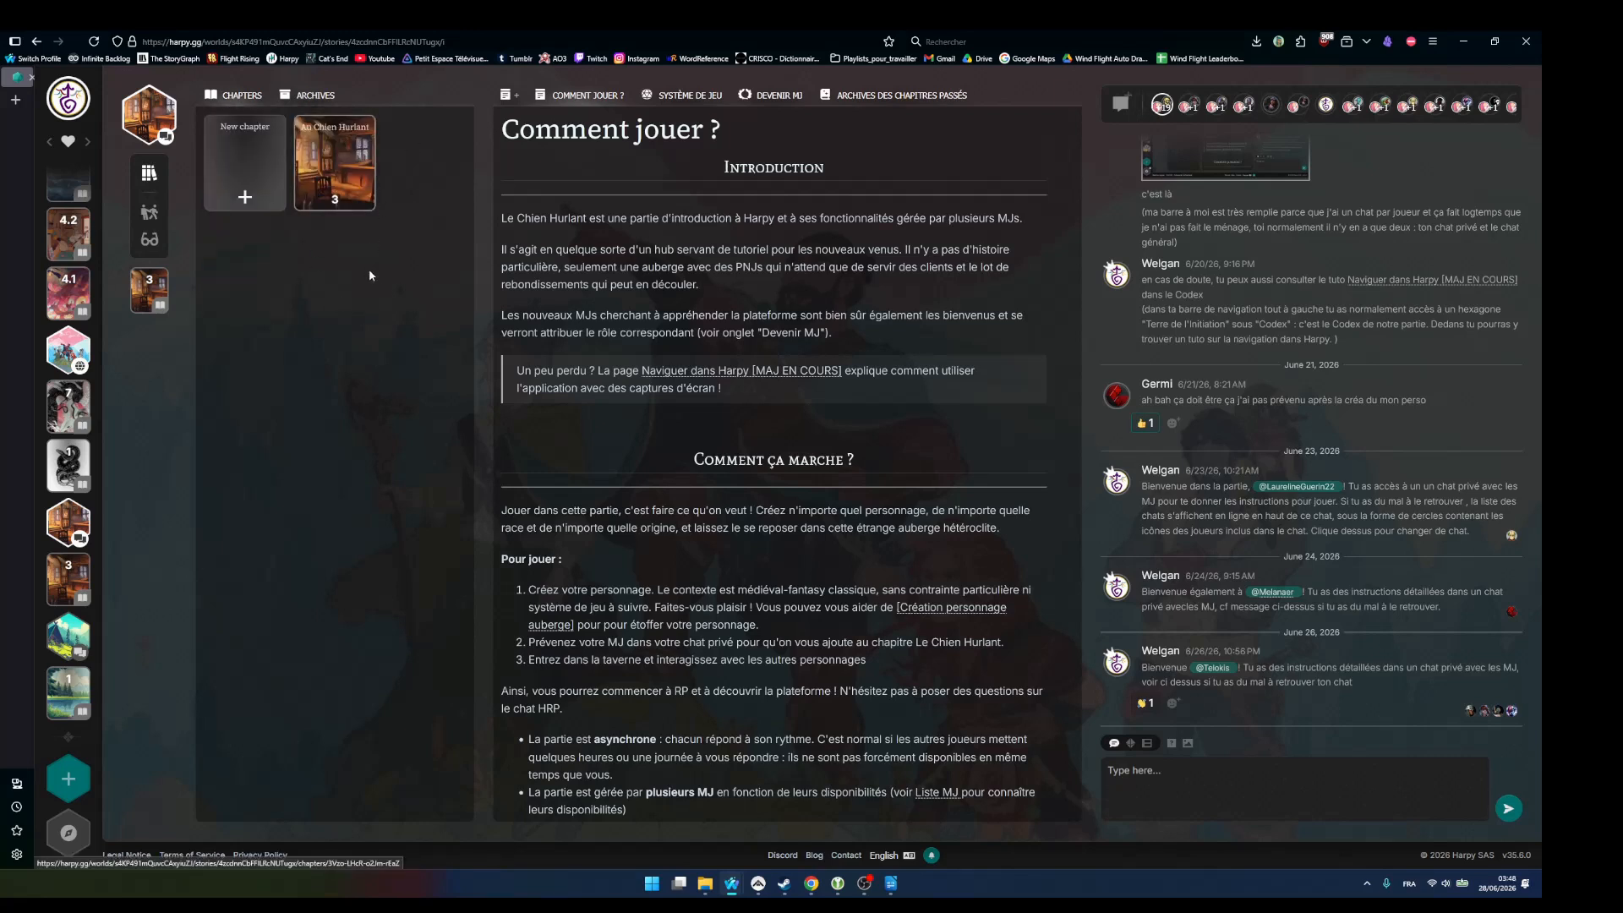
- Open the current Au Chien Hurlant chapter and switch the active character to the author of the latest Elfique message
{"action": "left_click", "coordinate": [335, 169]}
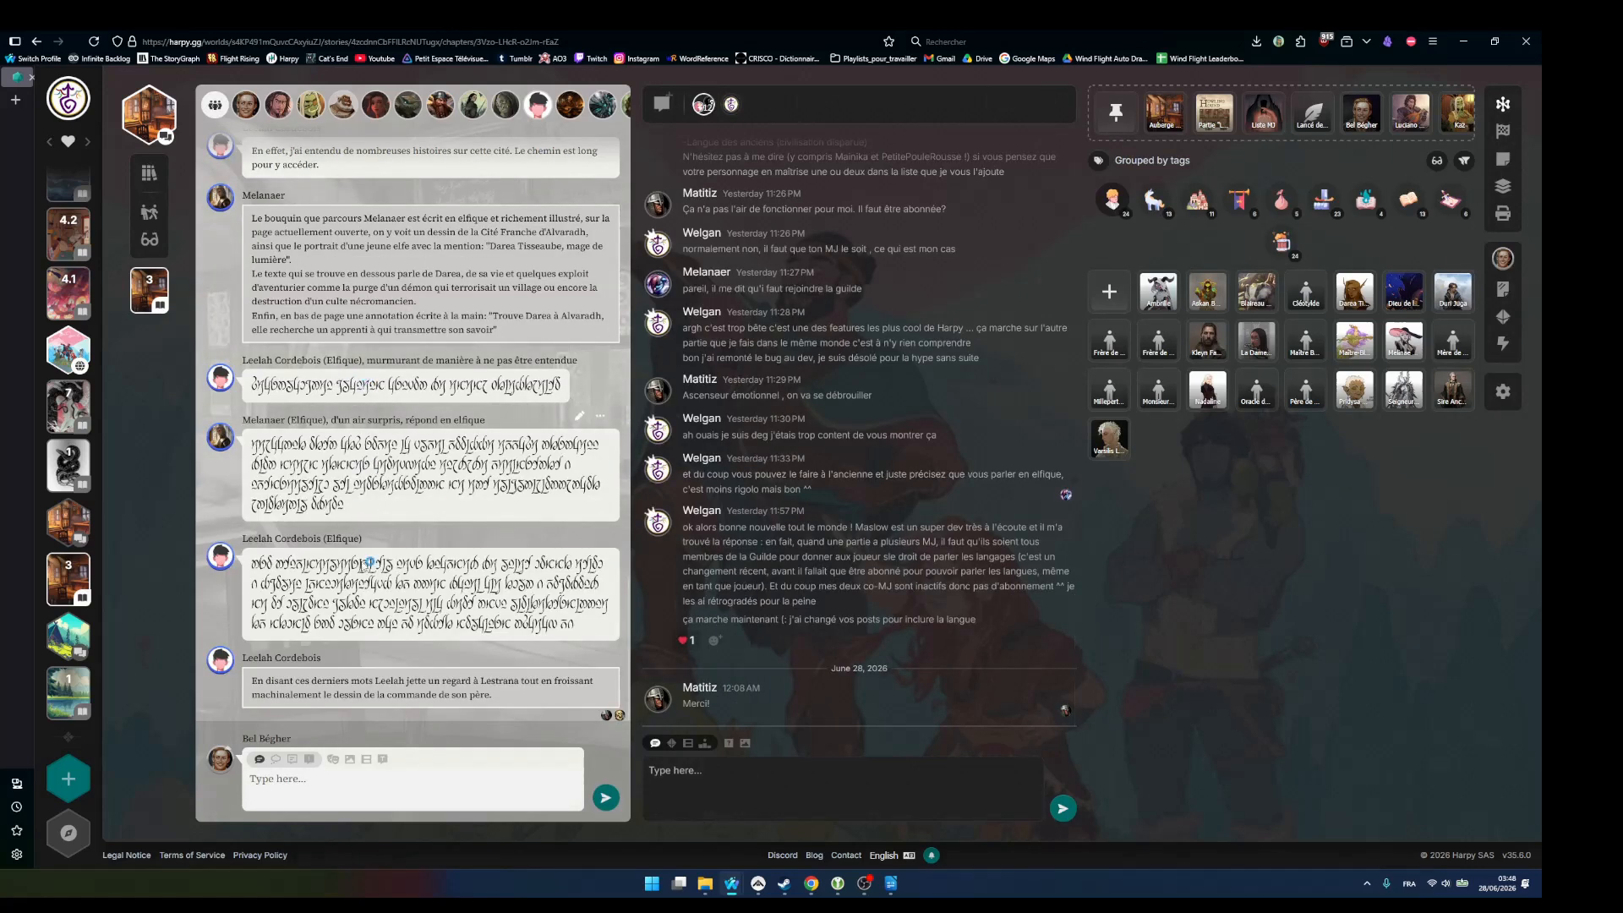
{"action": "left_click", "coordinate": [216, 760]}
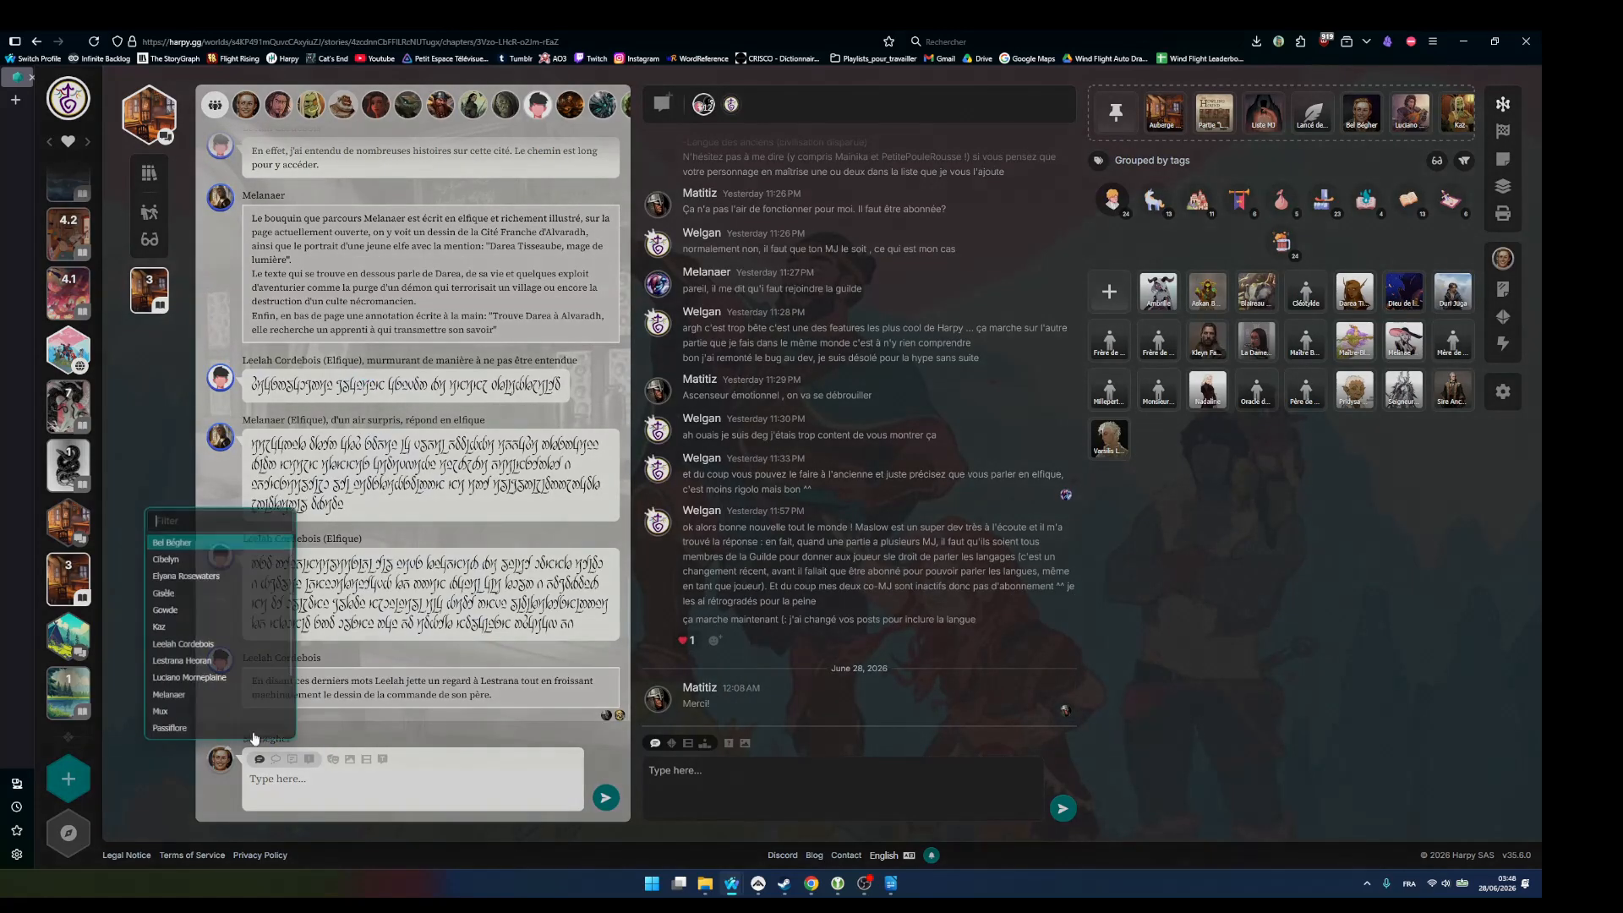
{"action": "left_click", "coordinate": [183, 642]}
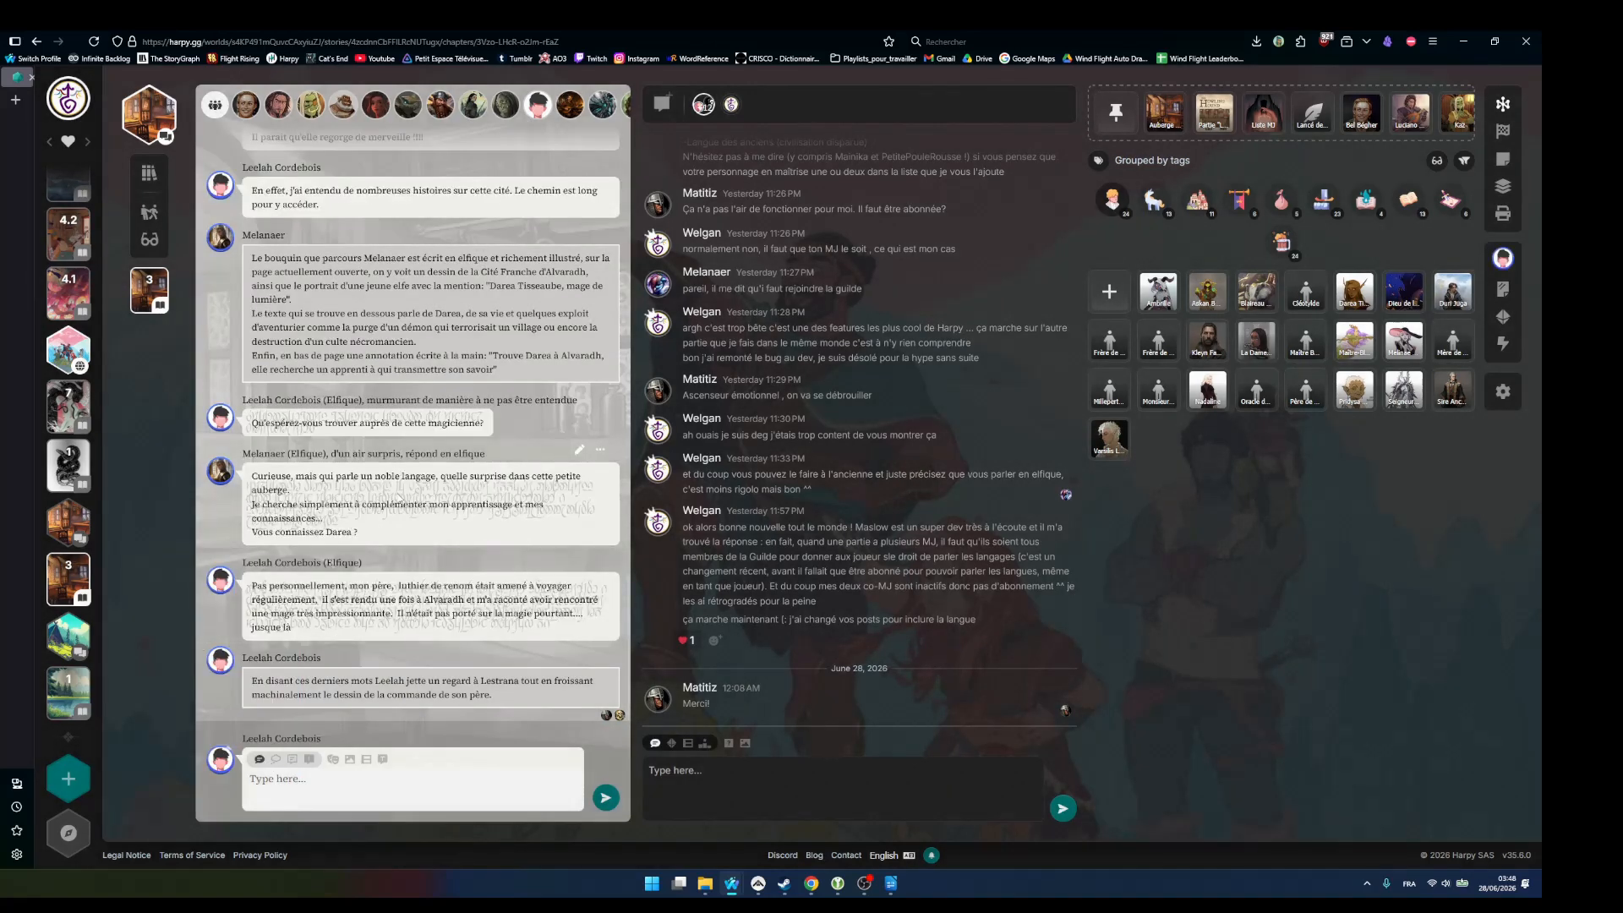